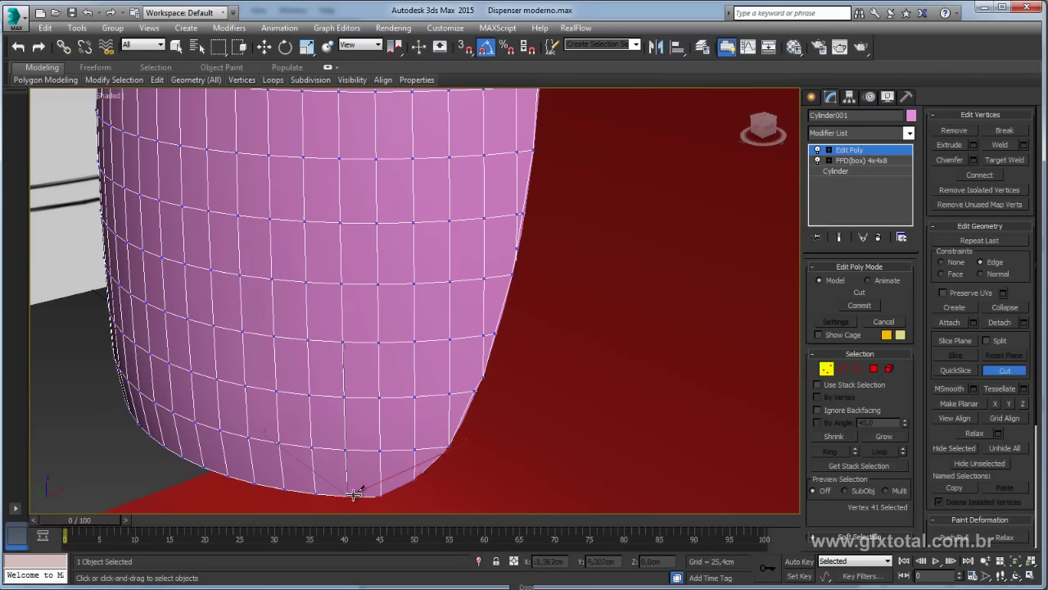
# - End the cut on the cylinder and leave Vertex level for the whole object
pyautogui.scroll(-3, 361, 497)
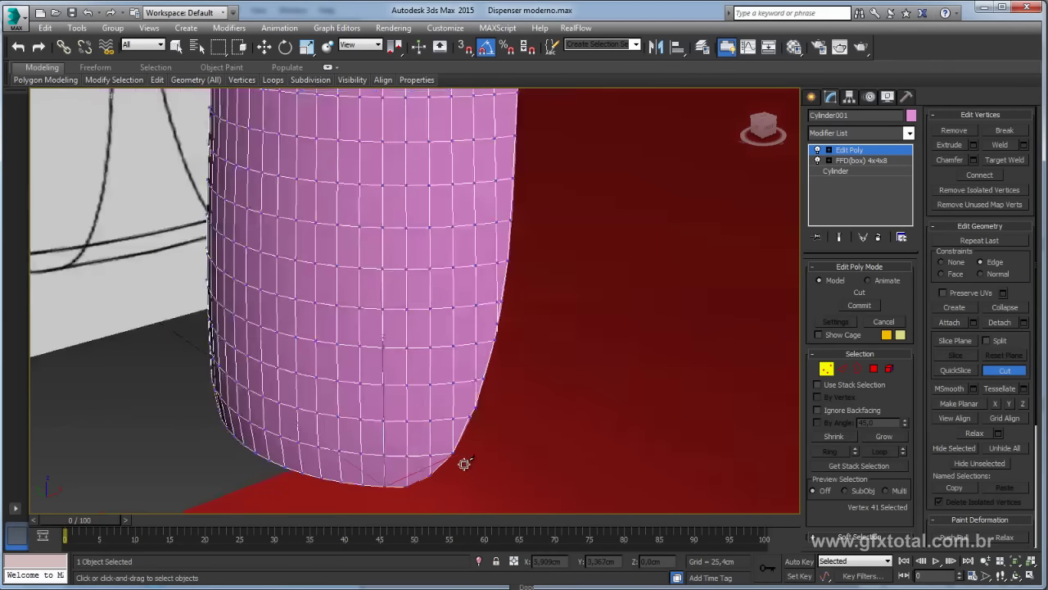
pyautogui.scroll(-1, 463, 464)
pyautogui.moveTo(502, 421)
pyautogui.keyDown('alt'); pyautogui.mouseDown(button='middle')
pyautogui.moveTo(533, 391)
pyautogui.moveTo(526, 383)
pyautogui.mouseUp(button='middle'); pyautogui.keyUp('alt')
pyautogui.rightClick(525, 382)
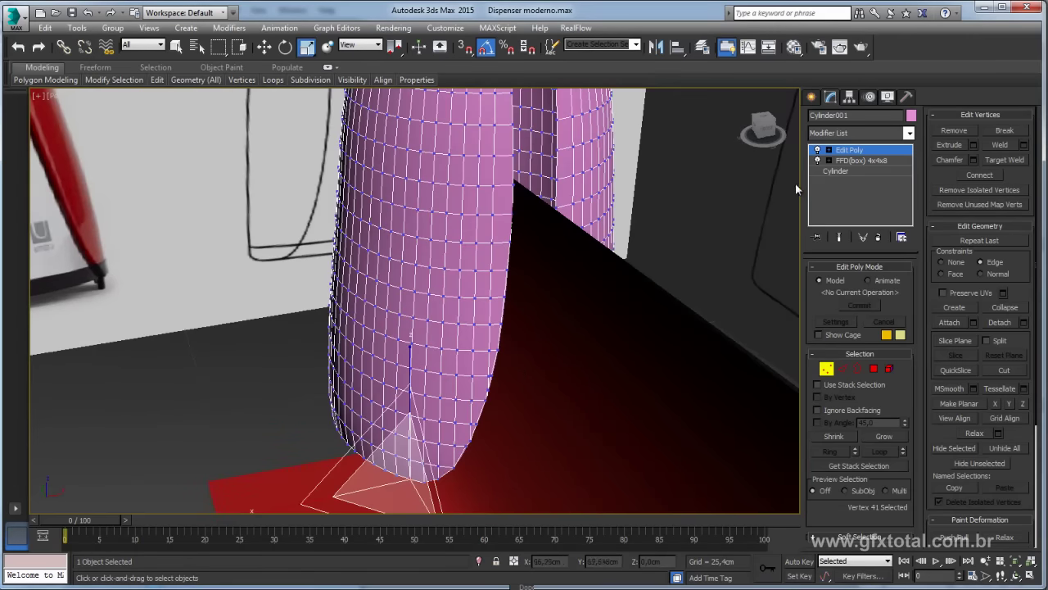
pyautogui.click(854, 153)
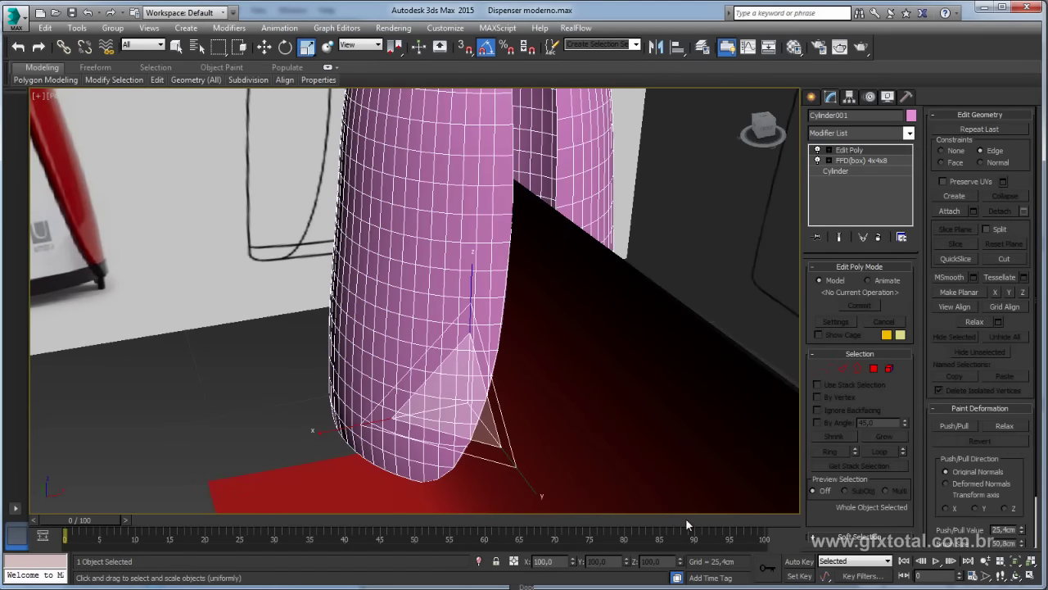
# - Hide the dark extruded Line001 wall with Alt+H and reselect Cylinder001
pyautogui.click(639, 316)
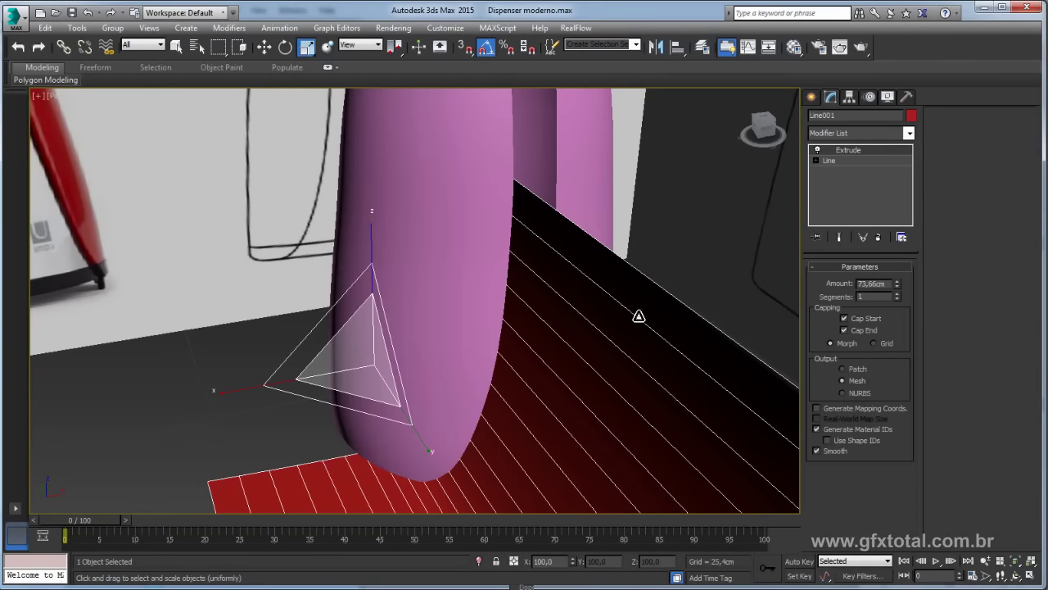
pyautogui.hotkey('alt', 'h')
pyautogui.click(487, 283)
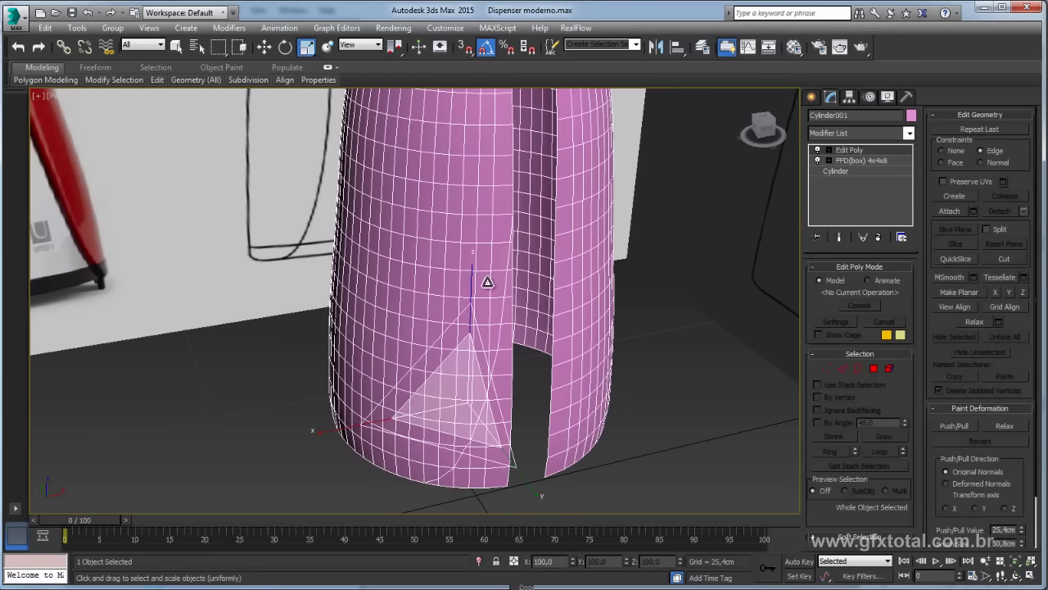
# - At Polygon level, test-select faces beside the slit, then deselect them
pyautogui.click(875, 369)
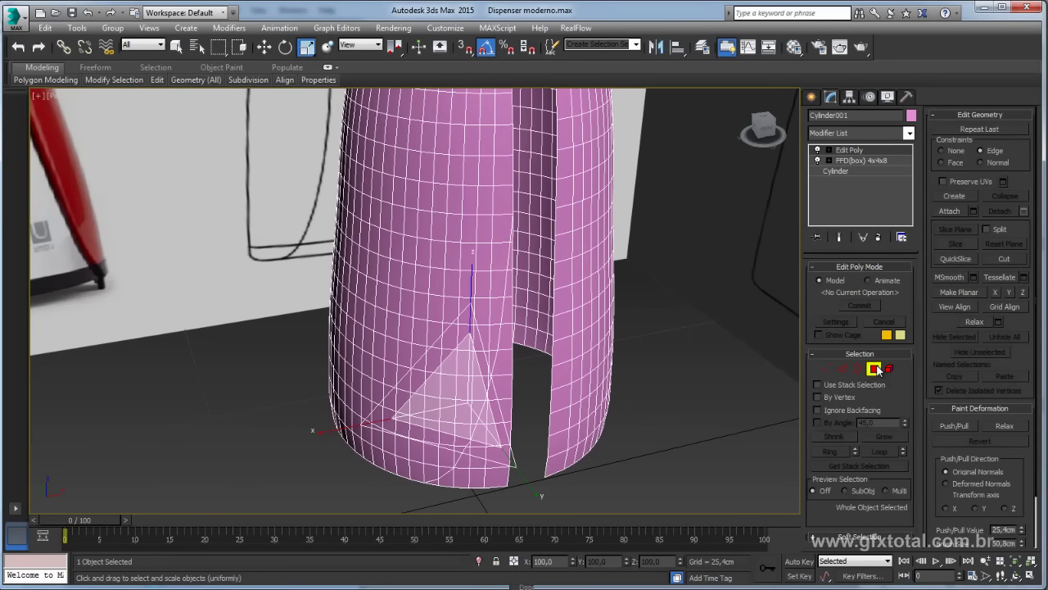
pyautogui.scroll(5, 503, 246)
pyautogui.click(495, 262)
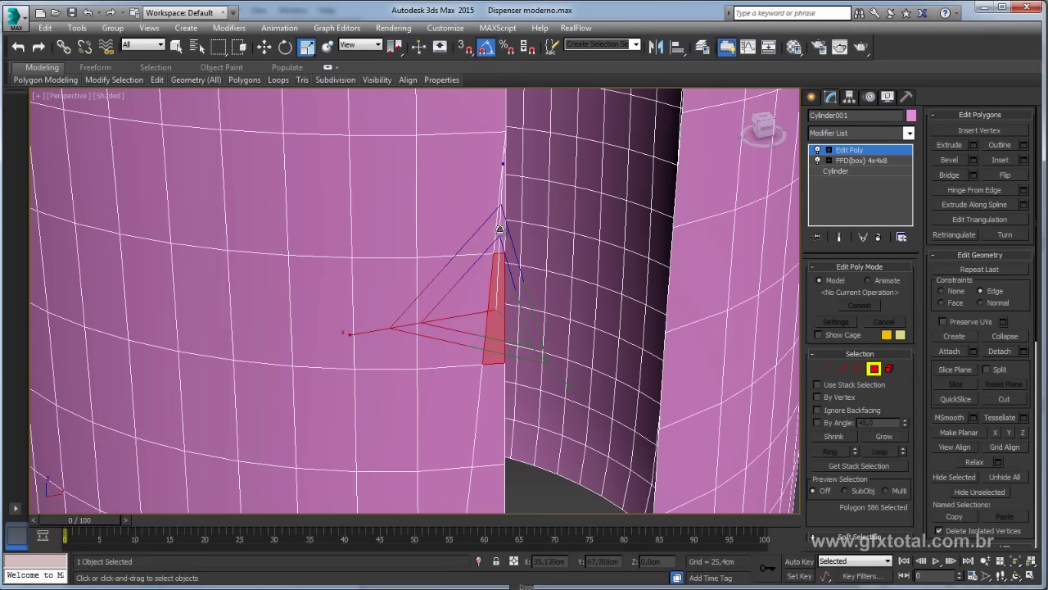
pyautogui.click(500, 233)
pyautogui.click(495, 385)
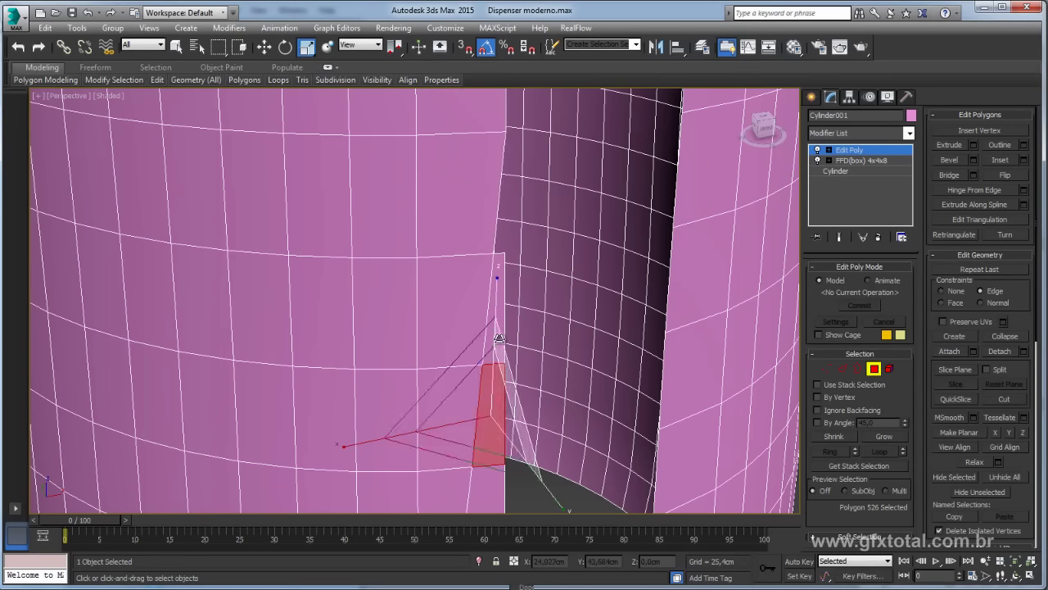
pyautogui.click(495, 319)
pyautogui.scroll(-5, 518, 403)
pyautogui.scroll(5, 517, 403)
# - Select polygons along the slit's lower end, base and side strip, then clear the selection
pyautogui.click(508, 231)
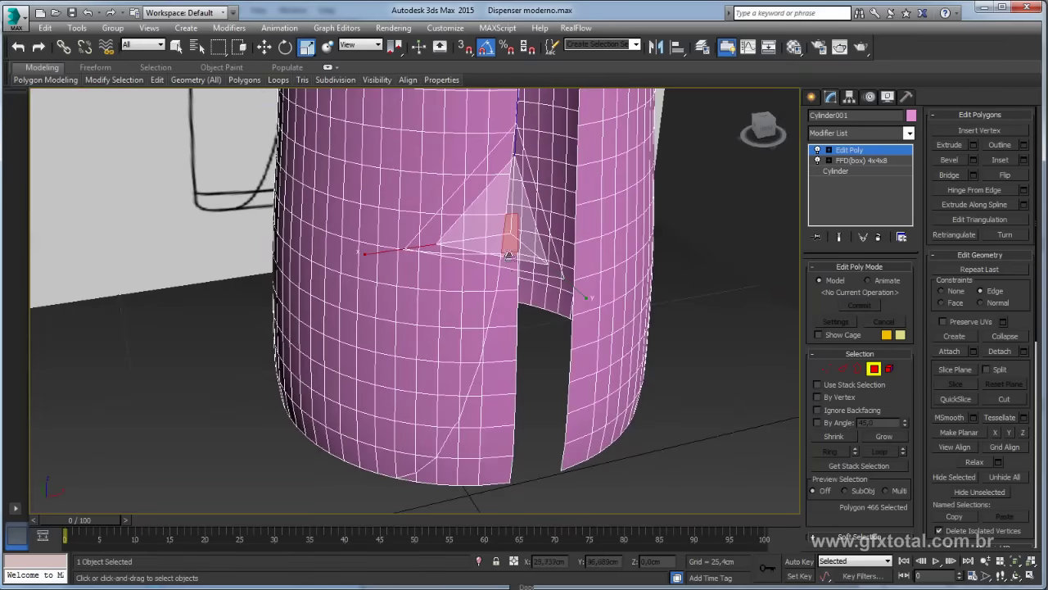
pyautogui.keyDown('ctrl'); pyautogui.click(508, 279); pyautogui.keyUp('ctrl')
pyautogui.keyDown('alt'); pyautogui.moveTo(499, 475); pyautogui.dragTo(510, 417, button='middle'); pyautogui.keyUp('alt')
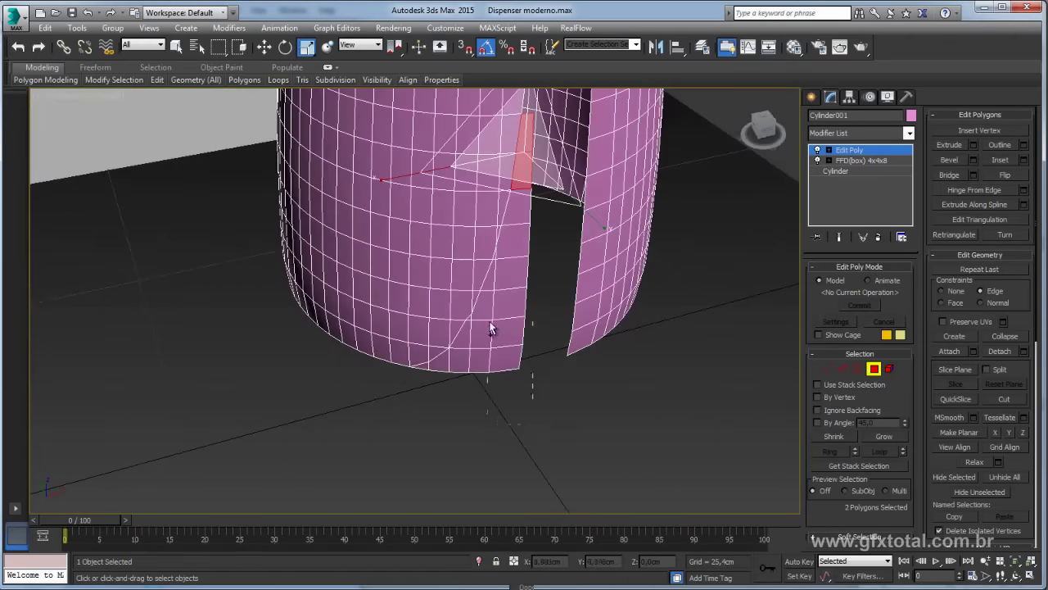
pyautogui.moveTo(490, 328)
pyautogui.keyDown('ctrl'); pyautogui.mouseDown()
pyautogui.moveTo(478, 401)
pyautogui.moveTo(454, 295)
pyautogui.mouseUp(); pyautogui.keyUp('ctrl')
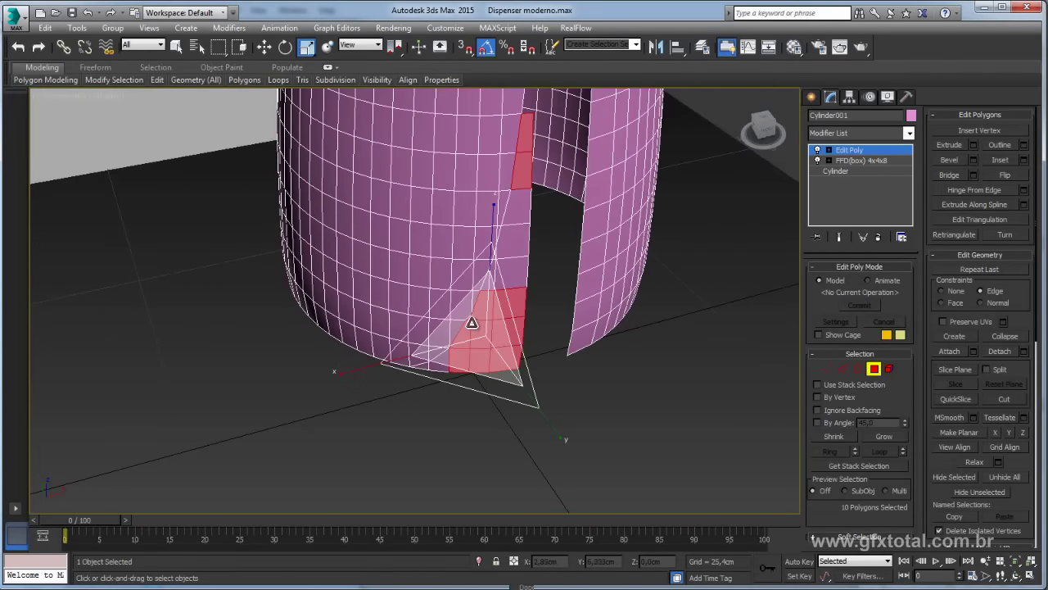
pyautogui.scroll(3, 445, 368)
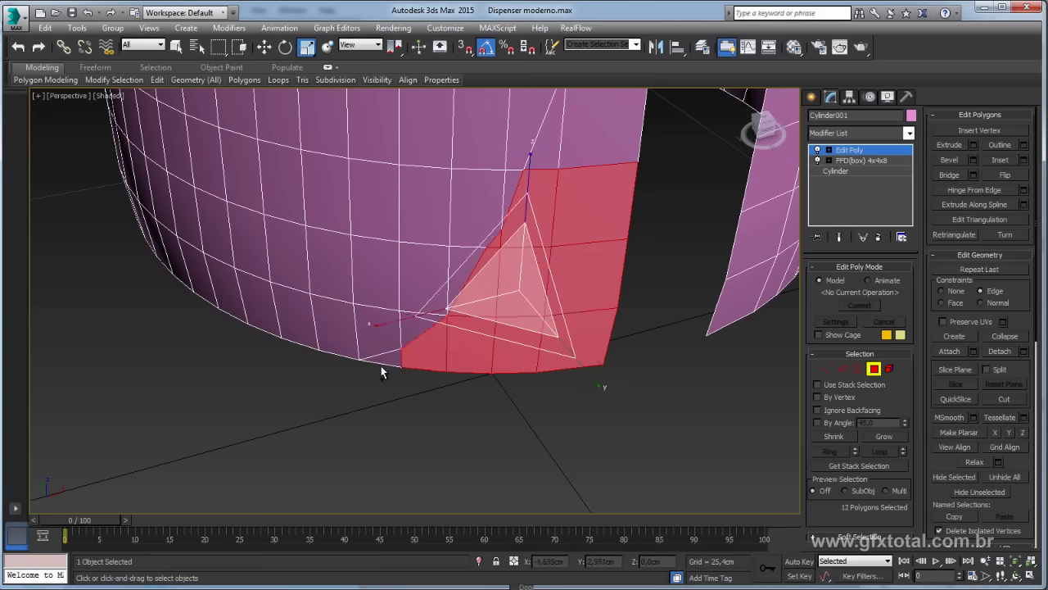
pyautogui.keyDown('ctrl'); pyautogui.moveTo(381, 368); pyautogui.dragTo(569, 229); pyautogui.keyUp('ctrl')
pyautogui.moveTo(569, 230)
pyautogui.keyDown('alt'); pyautogui.mouseDown(button='middle')
pyautogui.moveTo(510, 292)
pyautogui.moveTo(573, 316)
pyautogui.mouseUp(button='middle'); pyautogui.keyUp('alt')
pyautogui.moveTo(573, 316)
pyautogui.keyDown('ctrl'); pyautogui.mouseDown()
pyautogui.moveTo(599, 271)
pyautogui.moveTo(573, 223)
pyautogui.mouseUp(); pyautogui.keyUp('ctrl')
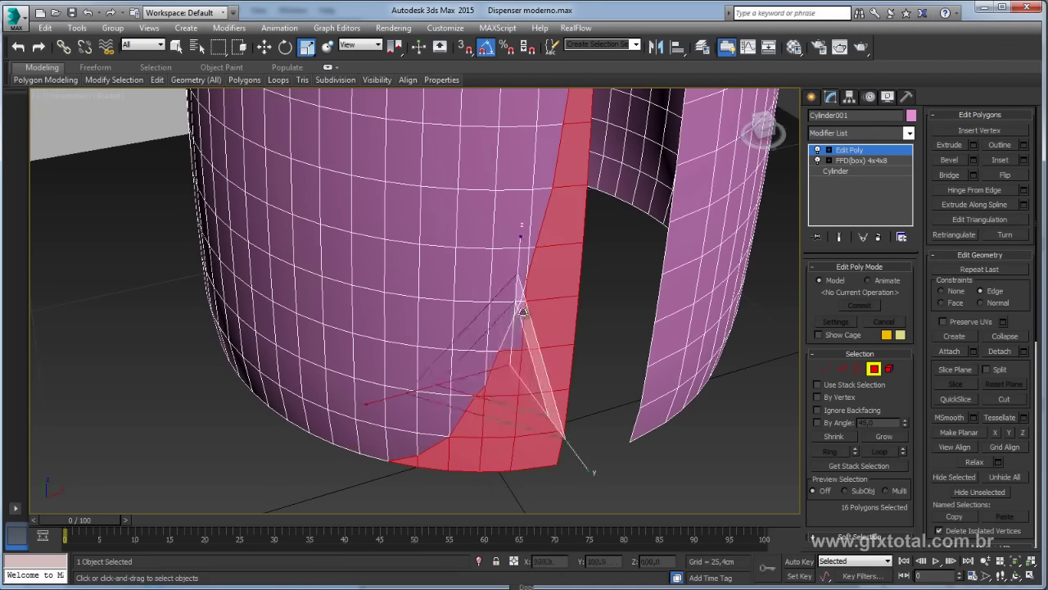
pyautogui.click(585, 334)
pyautogui.scroll(3, 524, 295)
# - With Edge constraint on, slide the slit's bottom-corner vertex up along Z
pyautogui.scroll(-6, 563, 305)
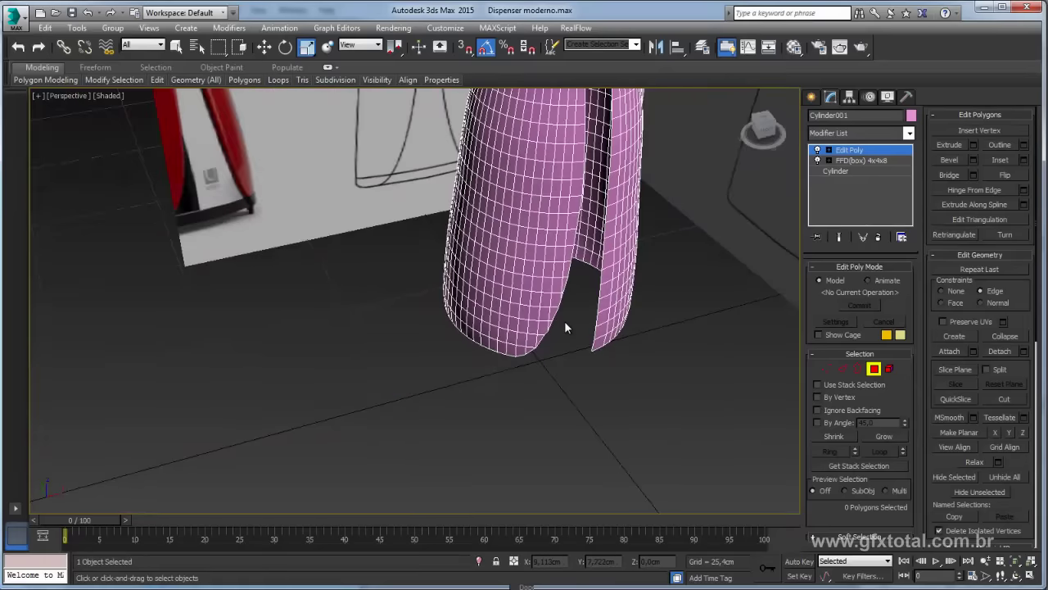
pyautogui.scroll(4, 564, 328)
pyautogui.scroll(3, 540, 311)
pyautogui.moveTo(529, 281); pyautogui.dragTo(561, 338, button='middle')
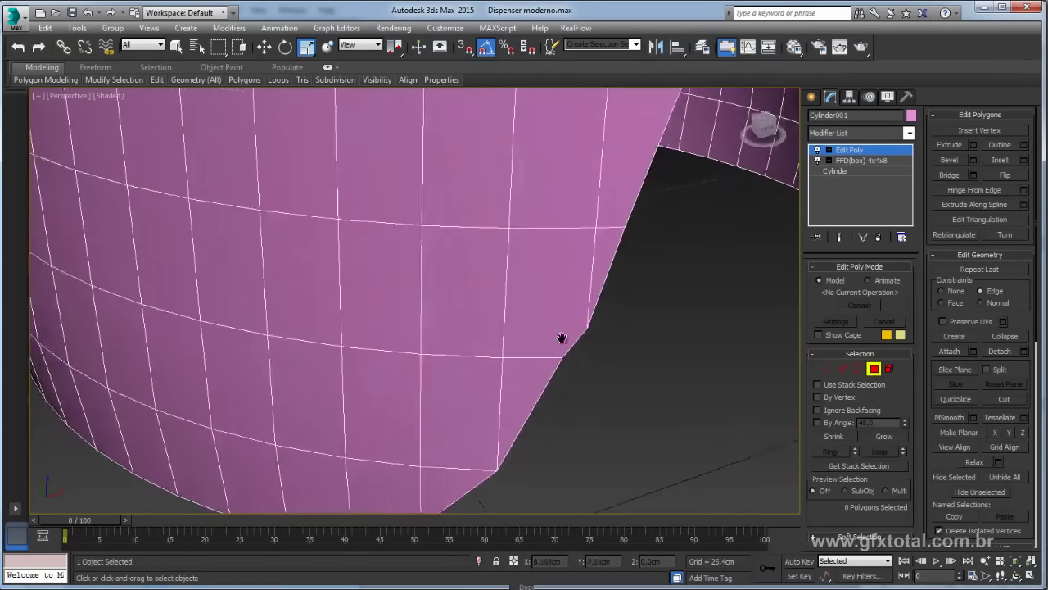
pyautogui.scroll(-5, 491, 213)
pyautogui.scroll(4, 475, 246)
pyautogui.scroll(1, 445, 257)
pyautogui.scroll(1, 503, 340)
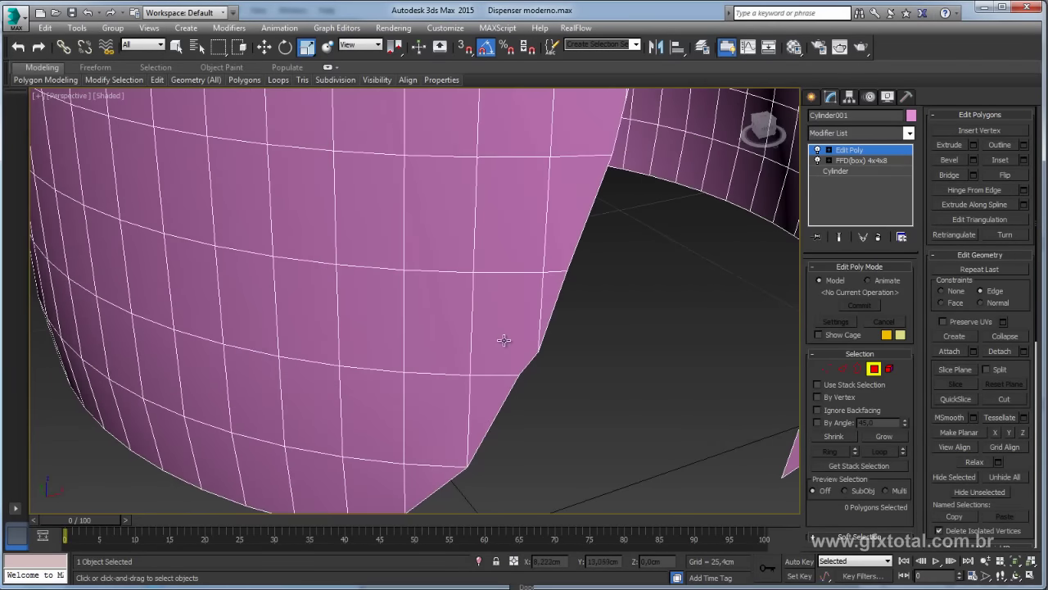
pyautogui.scroll(-1, 504, 339)
pyautogui.scroll(-1, 539, 373)
pyautogui.scroll(2, 540, 373)
pyautogui.scroll(1, 530, 290)
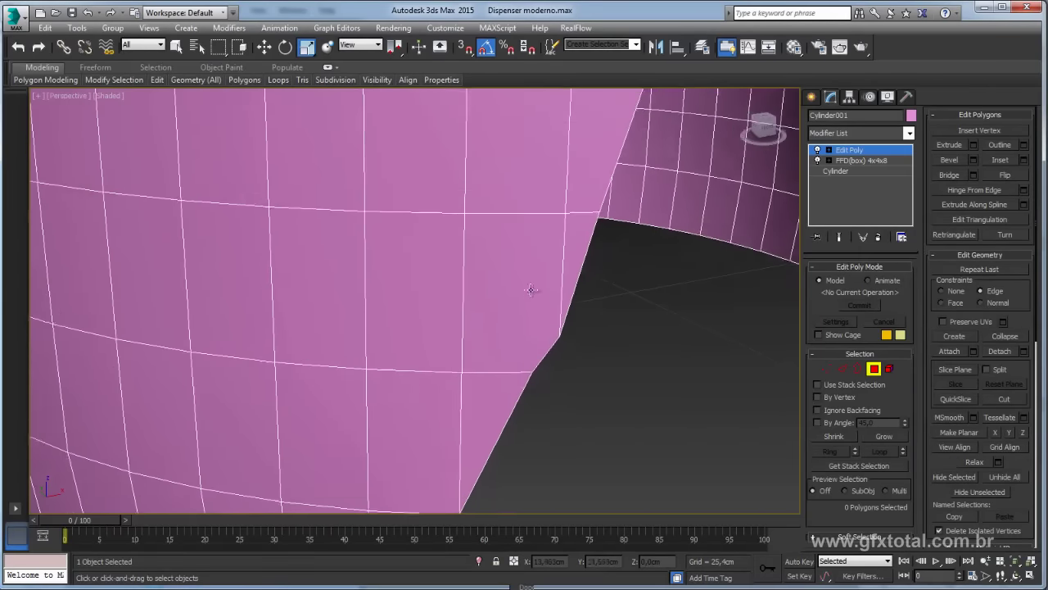
pyautogui.scroll(-1, 516, 307)
pyautogui.scroll(-1, 505, 322)
pyautogui.scroll(2, 461, 201)
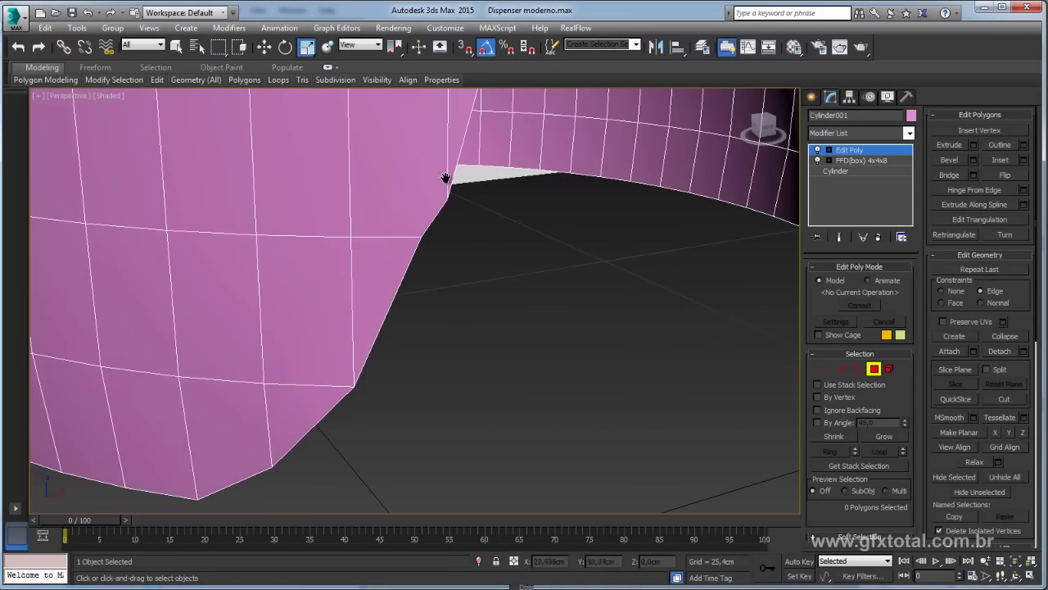
pyautogui.scroll(2, 445, 177)
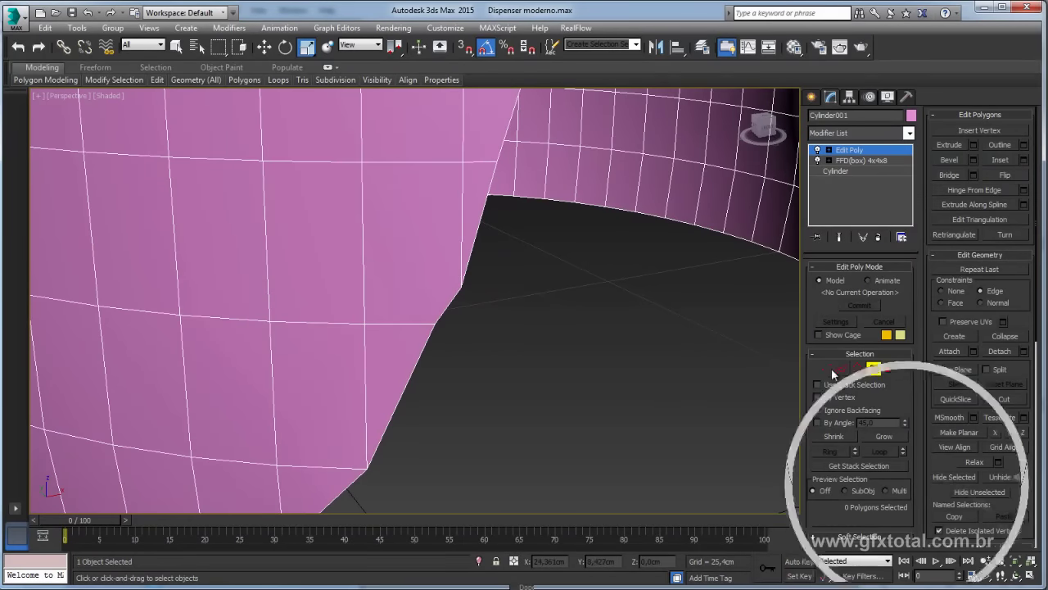
pyautogui.press('1')
pyautogui.click(463, 287)
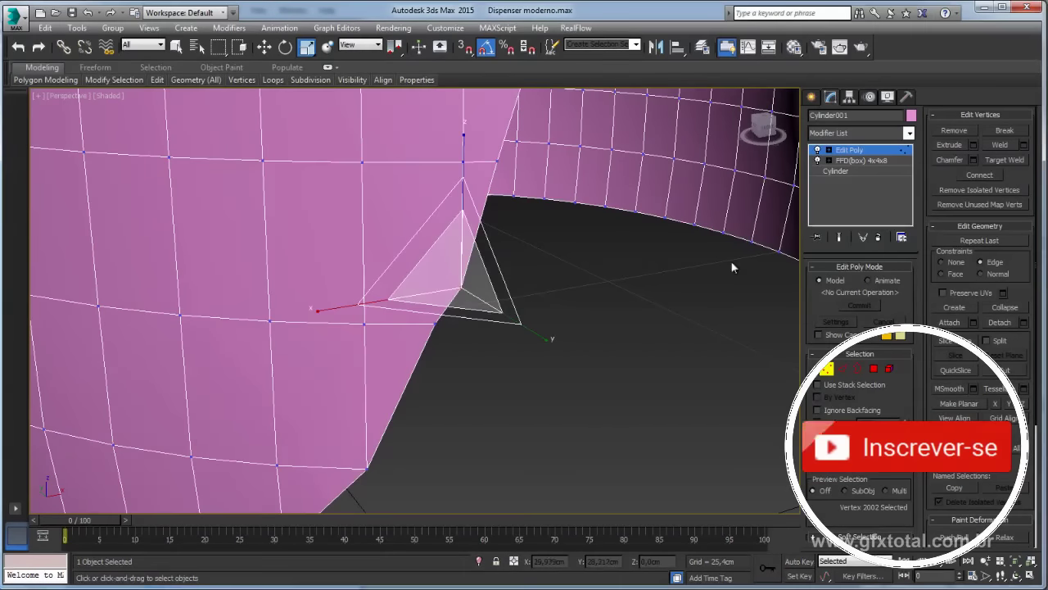
pyautogui.click(980, 262)
pyautogui.press('w')
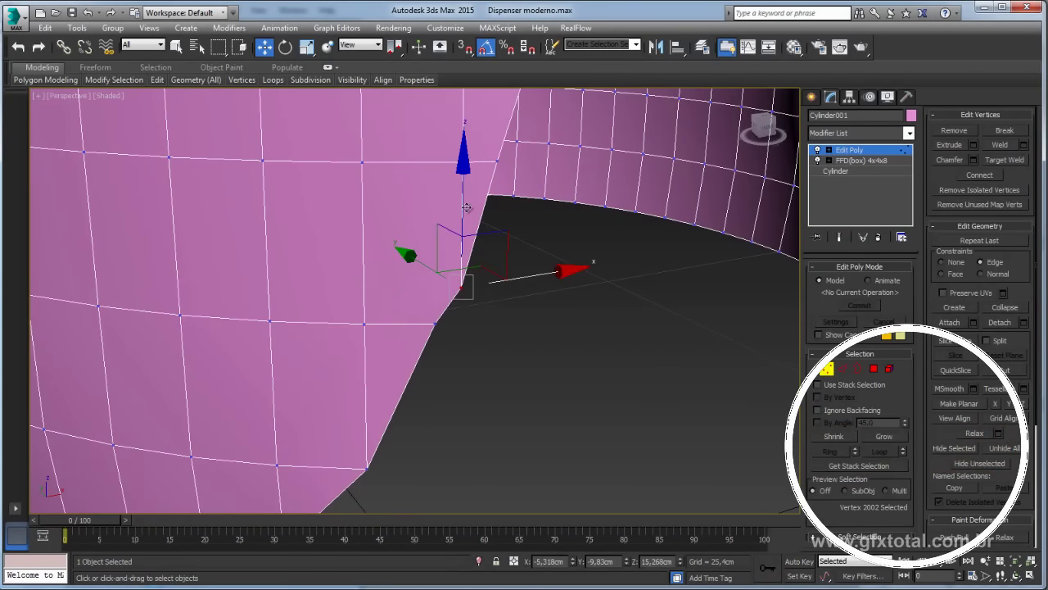
pyautogui.moveTo(465, 199); pyautogui.dragTo(464, 170)
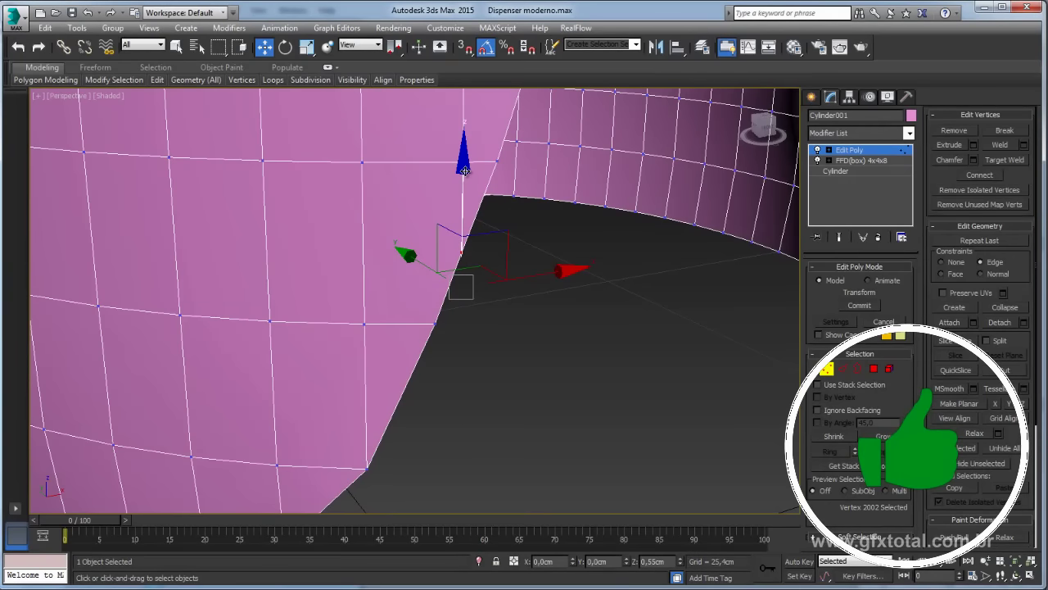
# - Orbit around to check the moved corner, then return to Polygon level
pyautogui.scroll(-3, 466, 362)
pyautogui.scroll(-2, 442, 344)
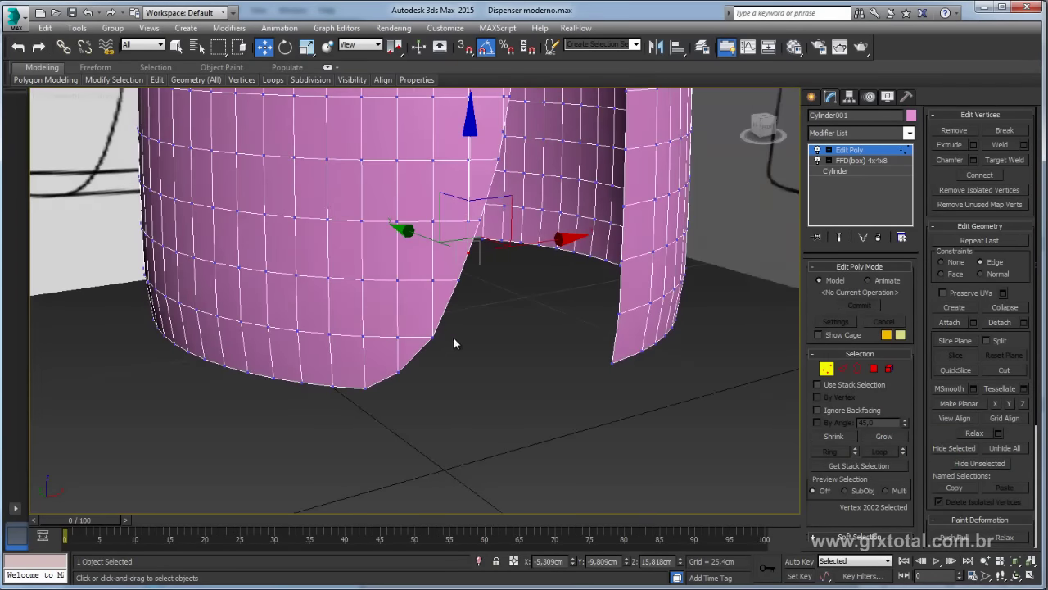
pyautogui.moveTo(453, 337)
pyautogui.keyDown('alt'); pyautogui.mouseDown(button='middle')
pyautogui.moveTo(449, 351)
pyautogui.moveTo(479, 332)
pyautogui.moveTo(444, 340)
pyautogui.moveTo(452, 309)
pyautogui.moveTo(478, 343)
pyautogui.moveTo(552, 363)
pyautogui.moveTo(639, 356)
pyautogui.moveTo(654, 370)
pyautogui.mouseUp(button='middle'); pyautogui.keyUp('alt')
pyautogui.scroll(-4, 654, 369)
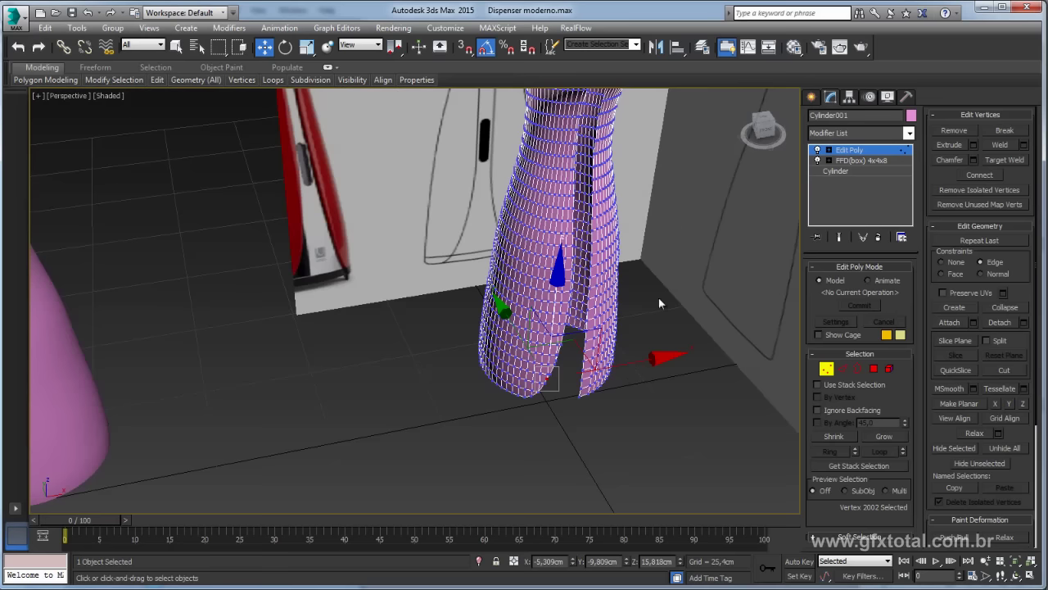
pyautogui.click(872, 367)
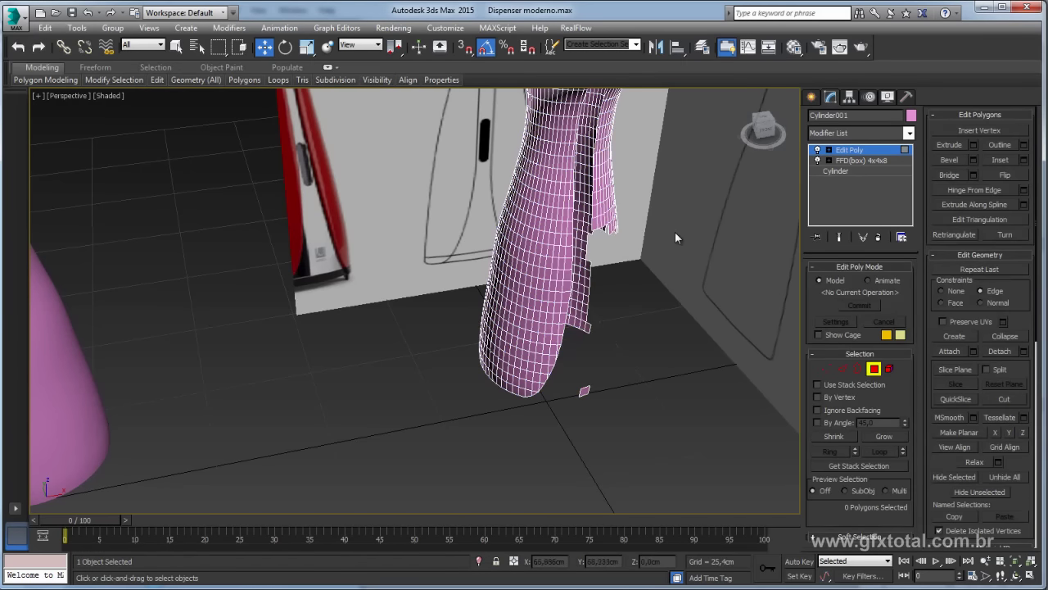
# - In Edge mode, select both cut seam edges at the top of the rim
pyautogui.moveTo(685, 271)
pyautogui.keyDown('alt'); pyautogui.mouseDown(button='middle')
pyautogui.moveTo(632, 283)
pyautogui.moveTo(613, 402)
pyautogui.moveTo(645, 259)
pyautogui.mouseUp(button='middle'); pyautogui.keyUp('alt')
pyautogui.scroll(1, 644, 258)
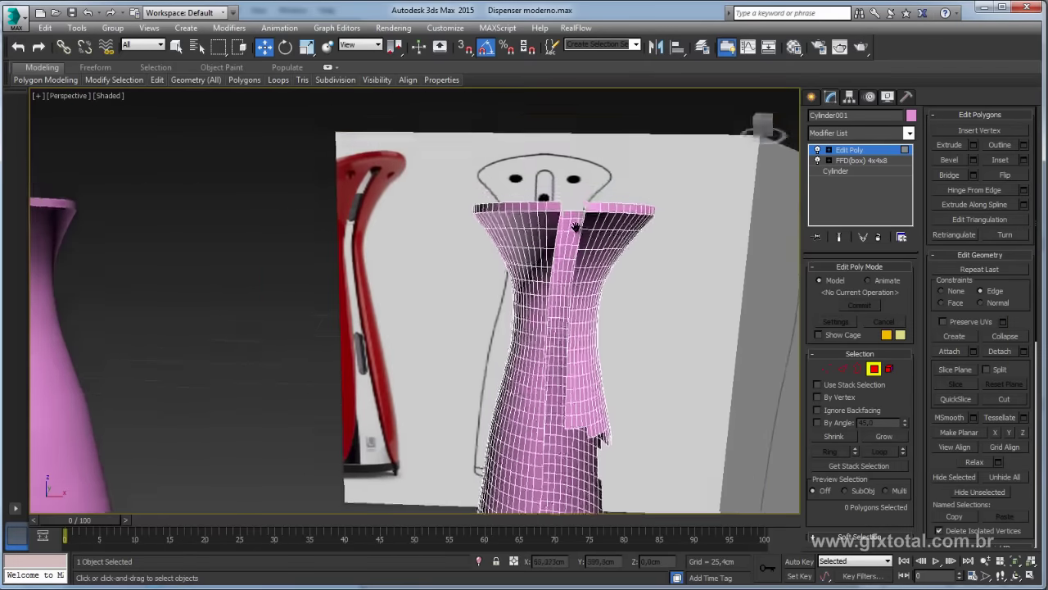
pyautogui.scroll(1, 644, 258)
pyautogui.scroll(1, 737, 311)
pyautogui.press('3')
pyautogui.press('2')
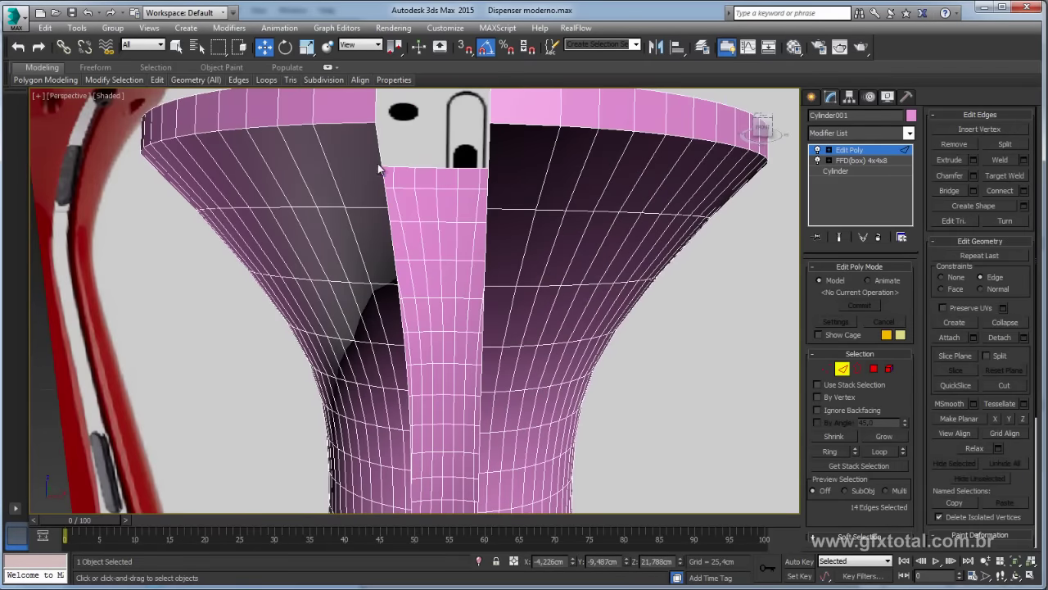
pyautogui.click(381, 163)
pyautogui.keyDown('alt'); pyautogui.moveTo(381, 163); pyautogui.dragTo(761, 164, button='middle'); pyautogui.keyUp('alt')
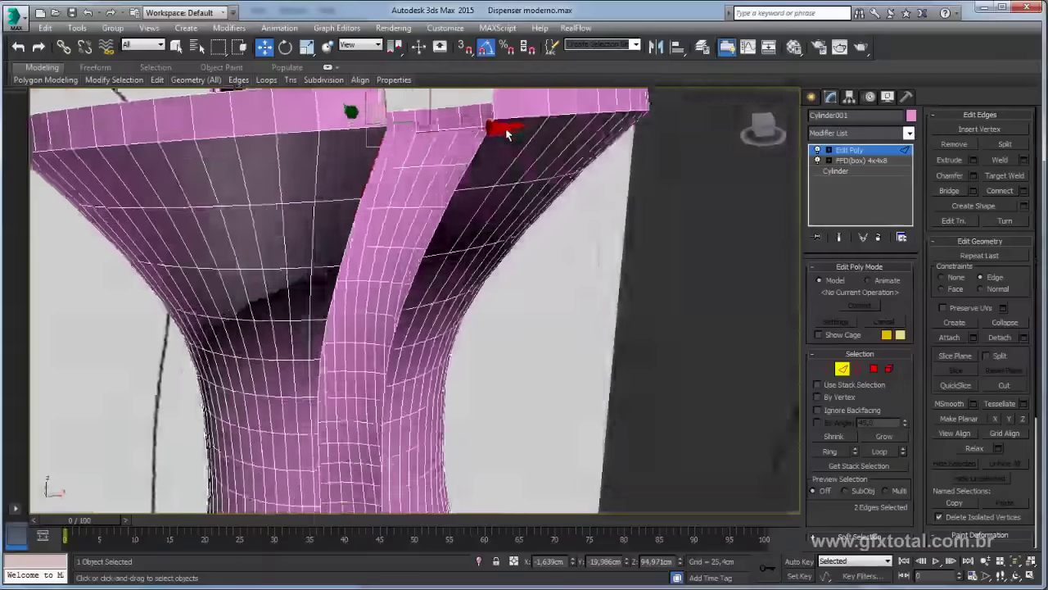
pyautogui.keyDown('alt'); pyautogui.moveTo(435, 129); pyautogui.dragTo(509, 238, button='middle'); pyautogui.keyUp('alt')
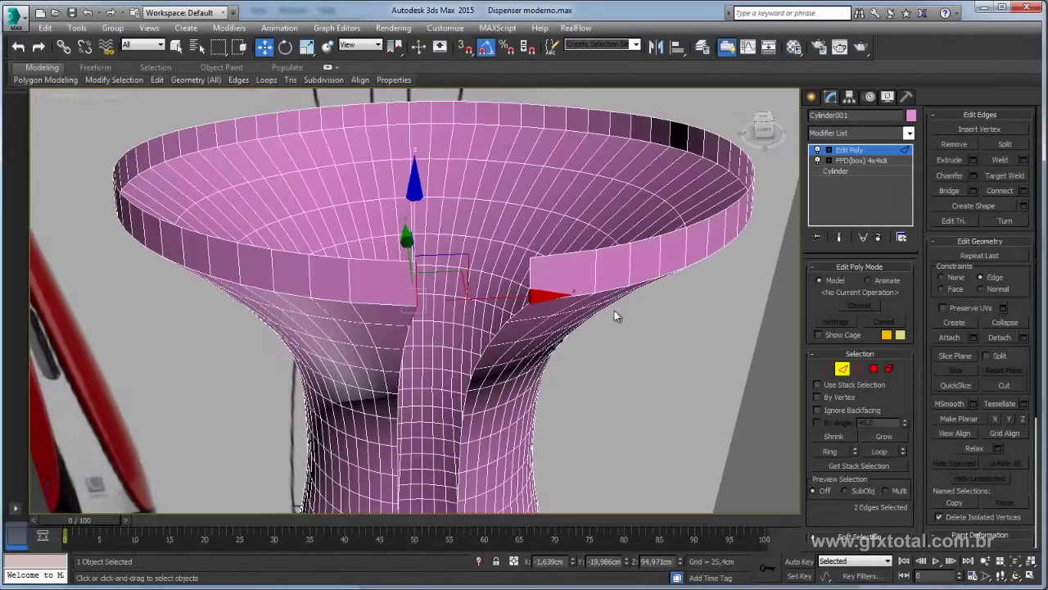
pyautogui.keyDown('alt'); pyautogui.moveTo(614, 311); pyautogui.dragTo(549, 278, button='middle'); pyautogui.keyUp('alt')
pyautogui.keyDown('ctrl'); pyautogui.click(530, 277); pyautogui.keyUp('ctrl')
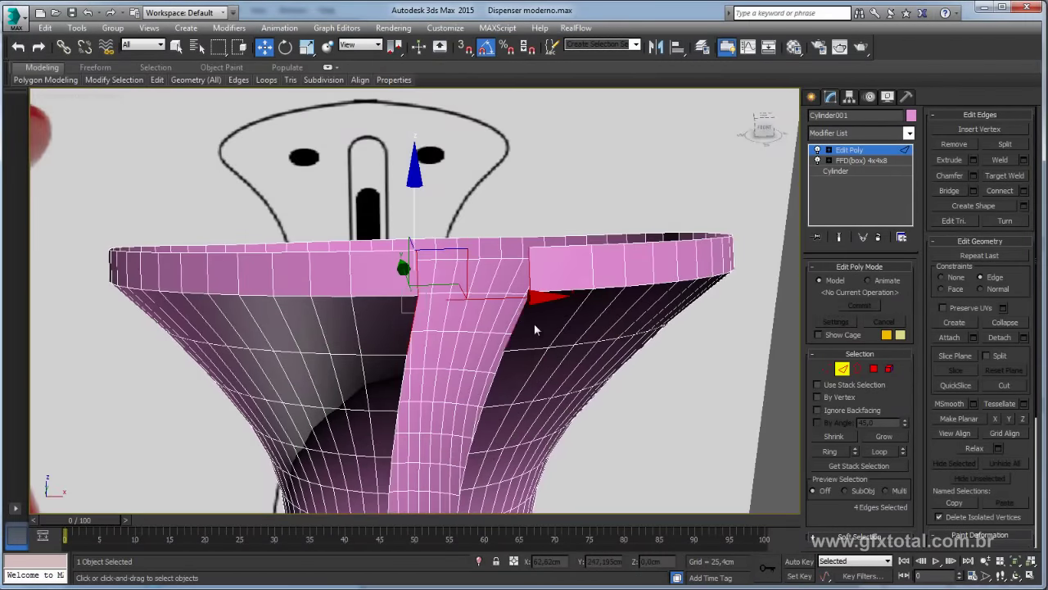
# - Bridge the two seam edges to close the rim gap and select the edges across it
pyautogui.moveTo(534, 328)
pyautogui.keyDown('alt'); pyautogui.mouseDown(button='middle')
pyautogui.moveTo(540, 361)
pyautogui.moveTo(541, 329)
pyautogui.mouseUp(button='middle'); pyautogui.keyUp('alt')
pyautogui.click(950, 191)
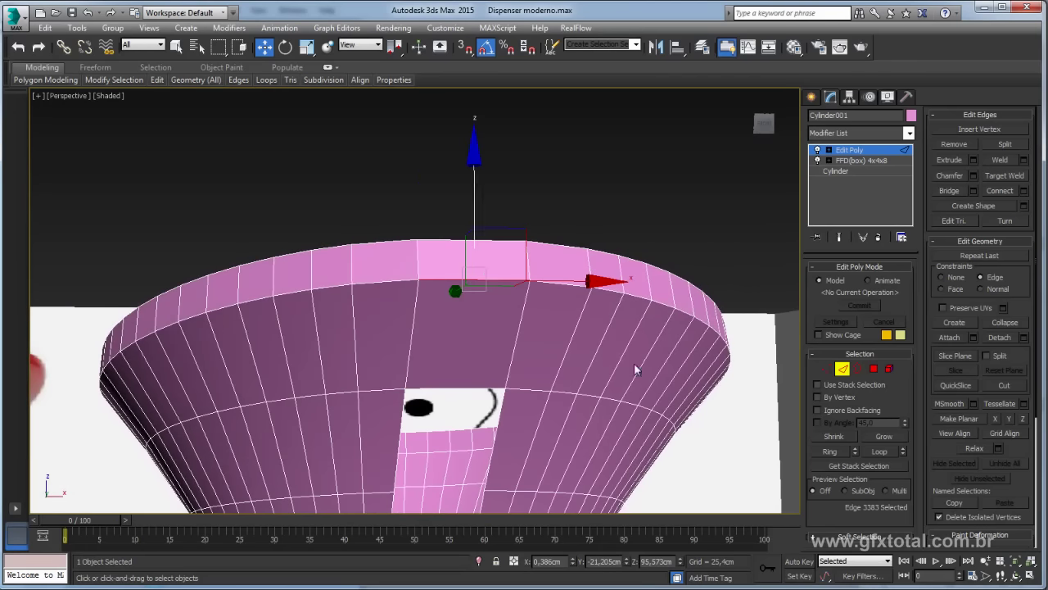
pyautogui.click(830, 451)
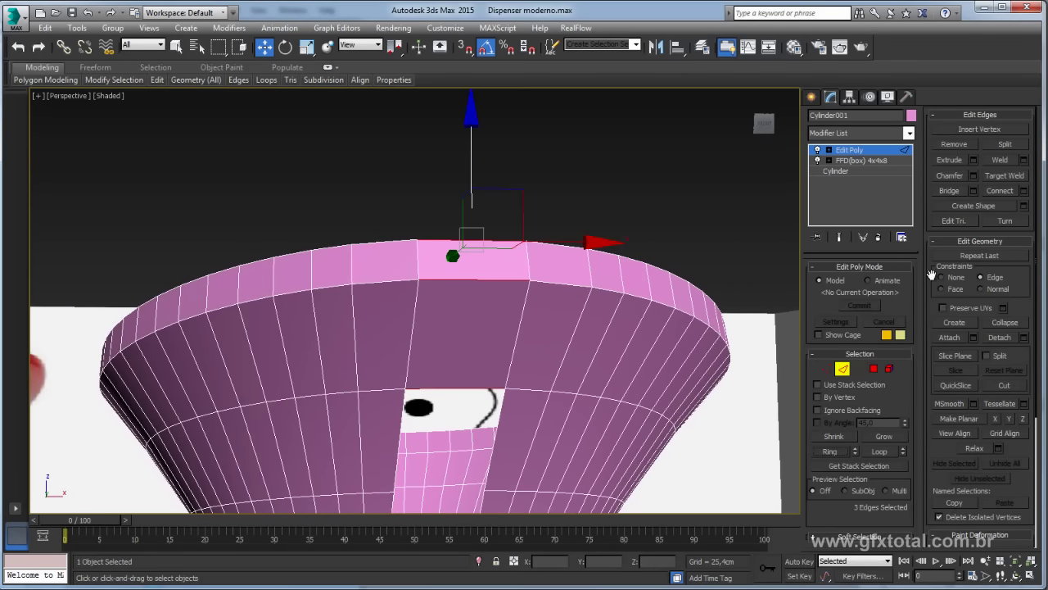
# - Connect the bridged rim edges with 2 segments and commit with OK
pyautogui.click(1024, 190)
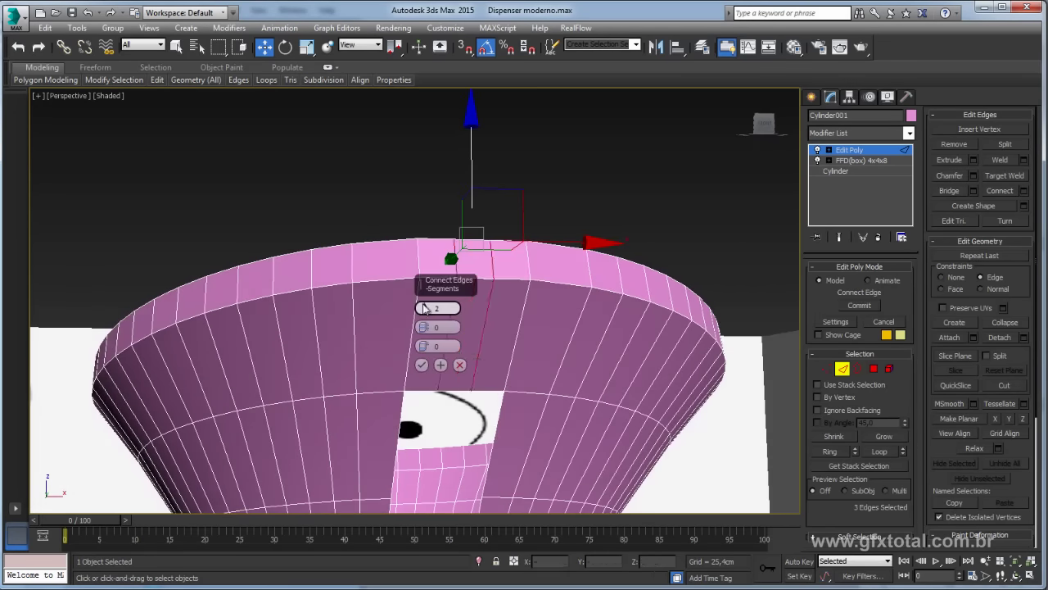
pyautogui.moveTo(422, 305); pyautogui.dragTo(422, 299)
pyautogui.keyDown('alt'); pyautogui.moveTo(491, 304); pyautogui.dragTo(570, 326, button='middle'); pyautogui.keyUp('alt')
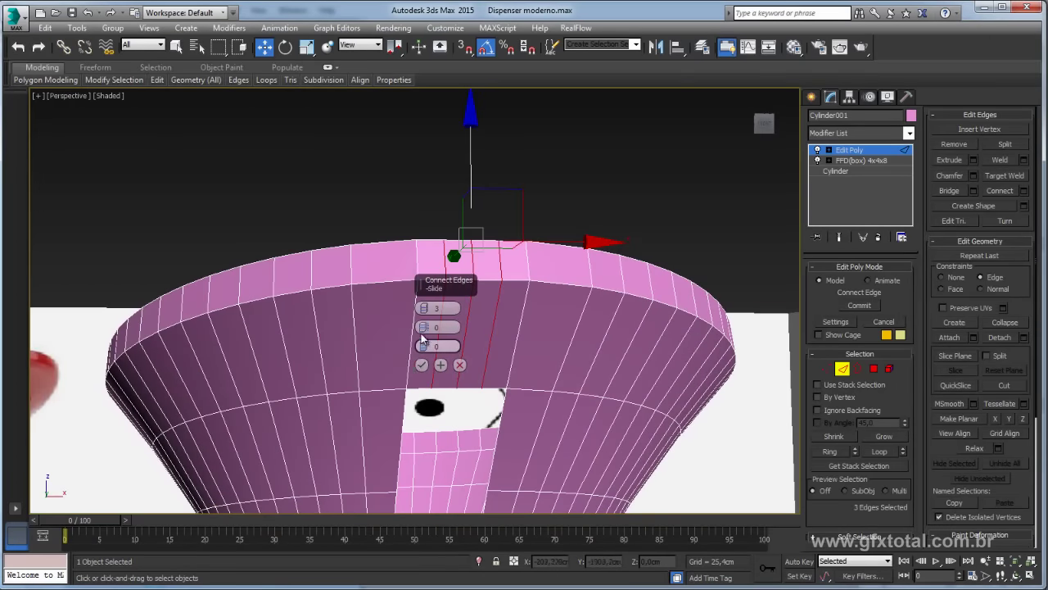
pyautogui.moveTo(422, 306); pyautogui.dragTo(422, 313)
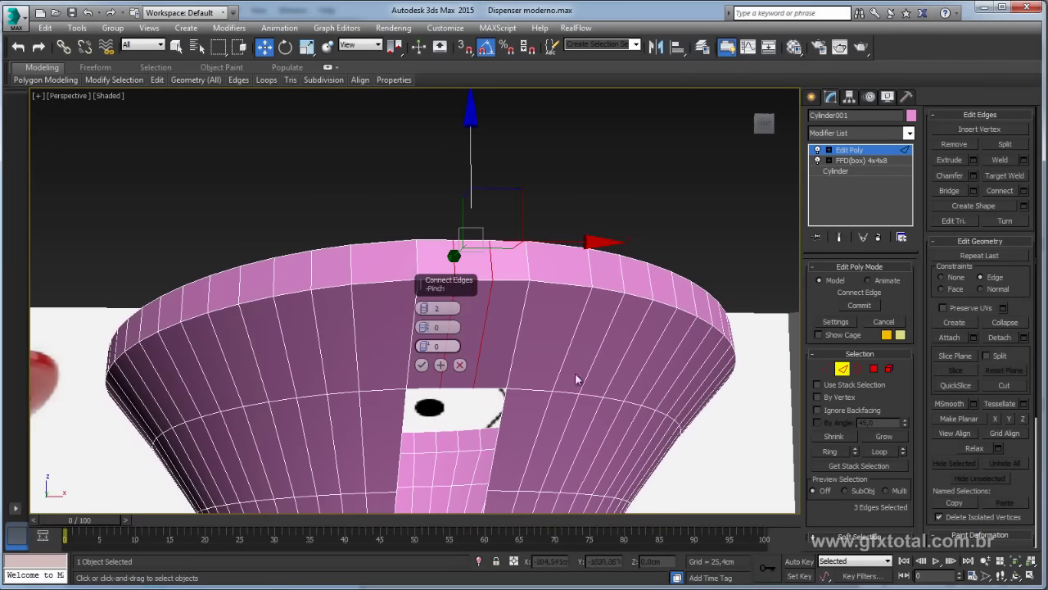
pyautogui.scroll(-5, 576, 379)
pyautogui.scroll(4, 594, 426)
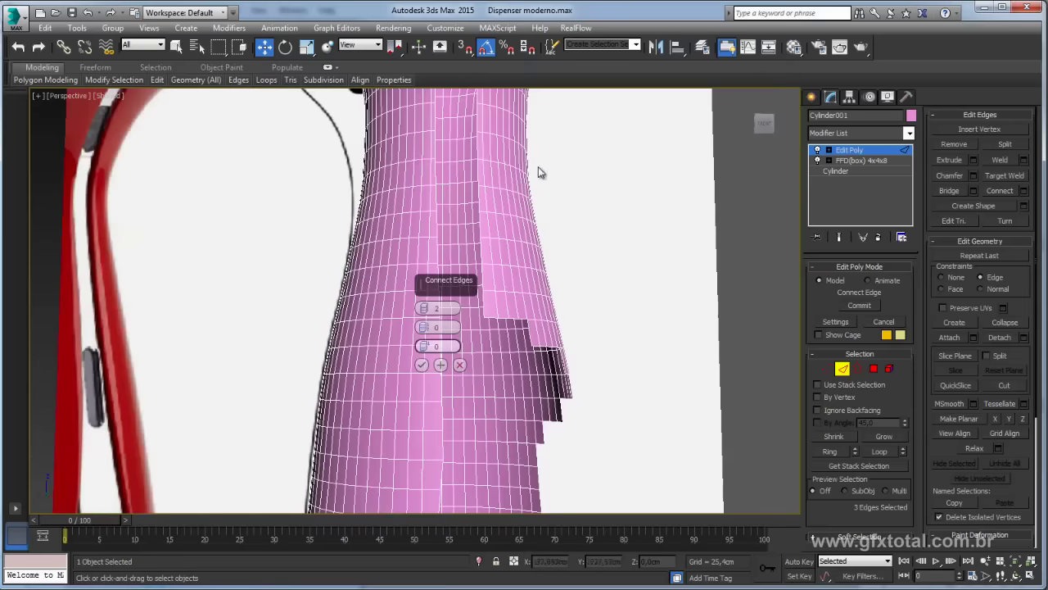
pyautogui.keyDown('alt'); pyautogui.moveTo(571, 258); pyautogui.dragTo(425, 309, button='middle'); pyautogui.keyUp('alt')
pyautogui.scroll(2, 425, 309)
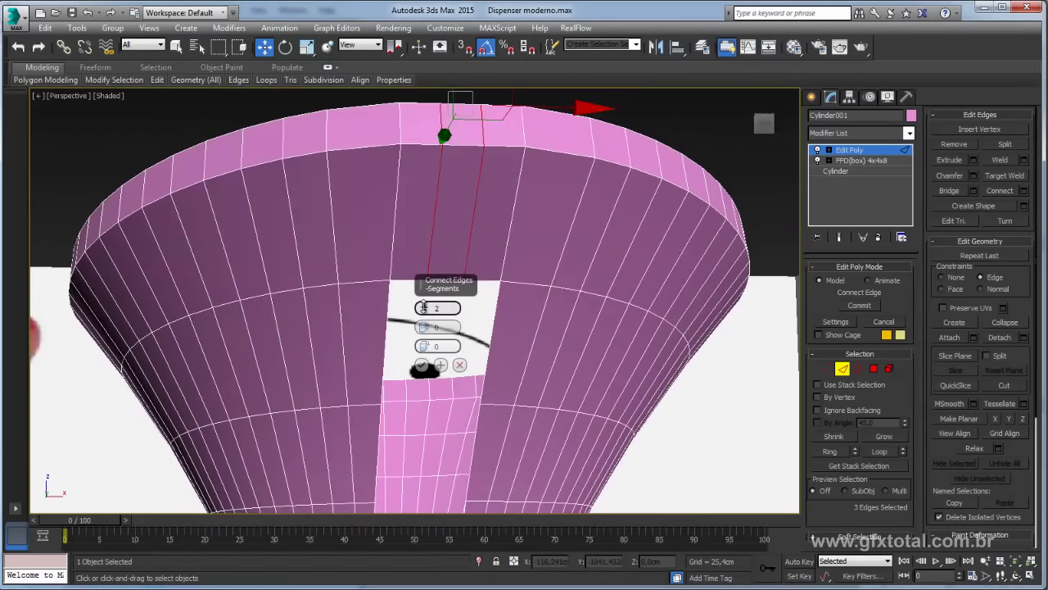
pyautogui.click(421, 365)
pyautogui.keyDown('alt'); pyautogui.moveTo(421, 366); pyautogui.dragTo(538, 292, button='middle'); pyautogui.keyUp('alt')
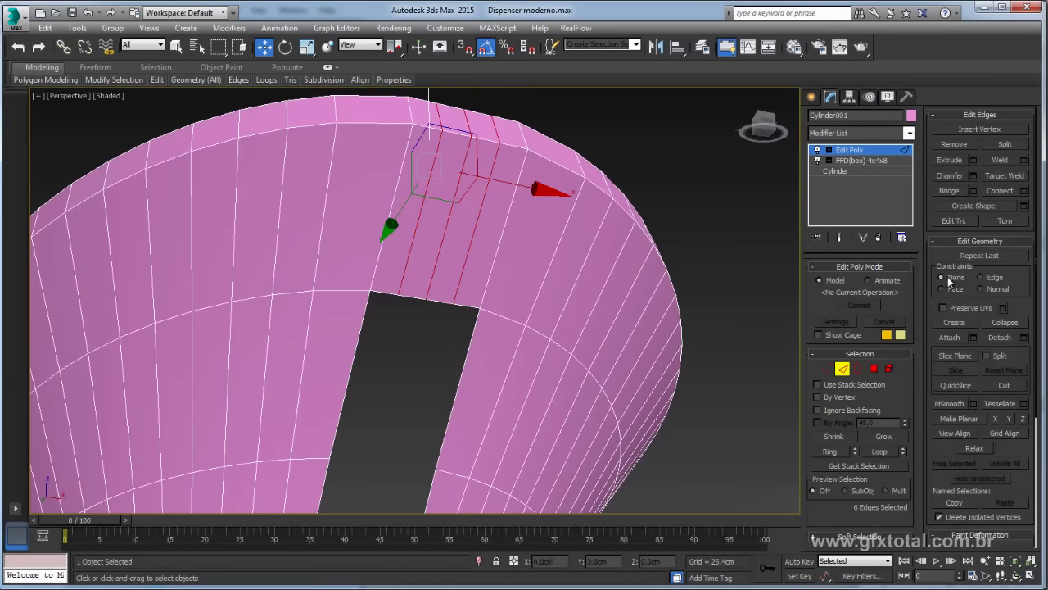
# - Nudge the new rim edge loop slightly along Y, then select the two edges nearest the opening
pyautogui.moveTo(541, 229)
pyautogui.keyDown('alt'); pyautogui.mouseDown(button='middle')
pyautogui.moveTo(572, 213)
pyautogui.moveTo(585, 223)
pyautogui.mouseUp(button='middle'); pyautogui.keyUp('alt')
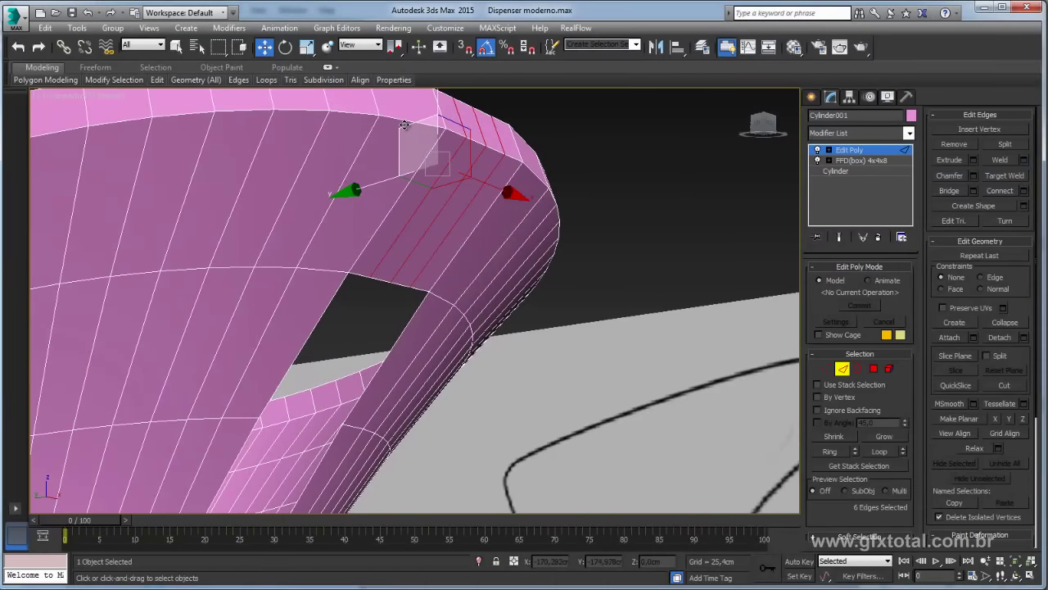
pyautogui.keyDown('alt'); pyautogui.moveTo(384, 176); pyautogui.dragTo(368, 184, button='middle'); pyautogui.keyUp('alt')
pyautogui.moveTo(366, 184); pyautogui.dragTo(398, 189)
pyautogui.click(486, 133)
pyautogui.moveTo(396, 189)
pyautogui.keyDown('alt'); pyautogui.mouseDown(button='middle')
pyautogui.moveTo(463, 510)
pyautogui.moveTo(568, 251)
pyautogui.mouseUp(button='middle'); pyautogui.keyUp('alt')
pyautogui.scroll(3, 496, 180)
pyautogui.scroll(2, 504, 187)
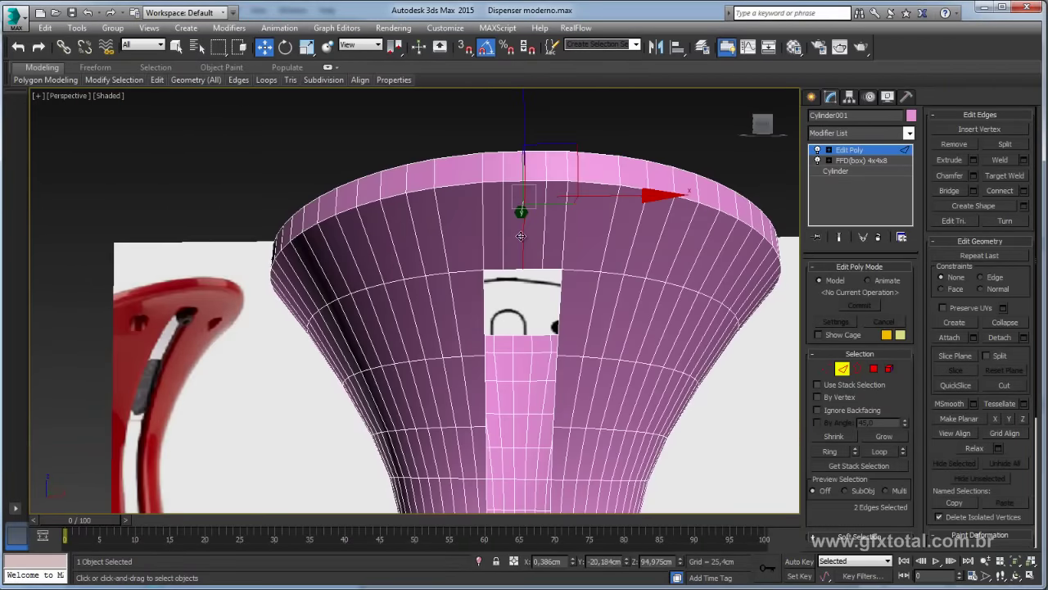
pyautogui.scroll(3, 521, 238)
pyautogui.scroll(2, 521, 238)
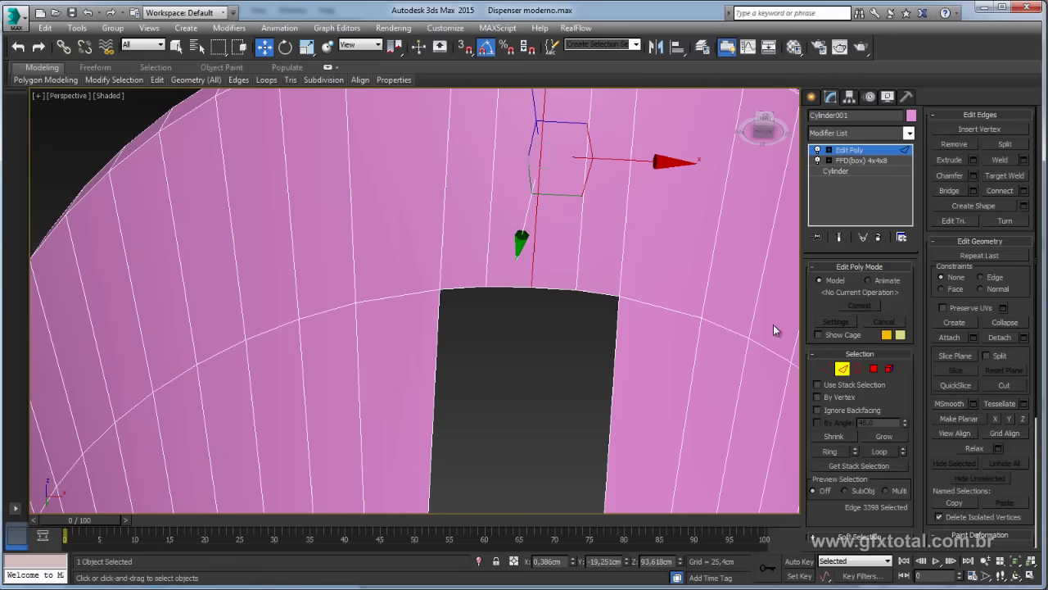
# - Raise the three rim vertices above the opening, lifting the middle one more to round the arch
pyautogui.click(827, 369)
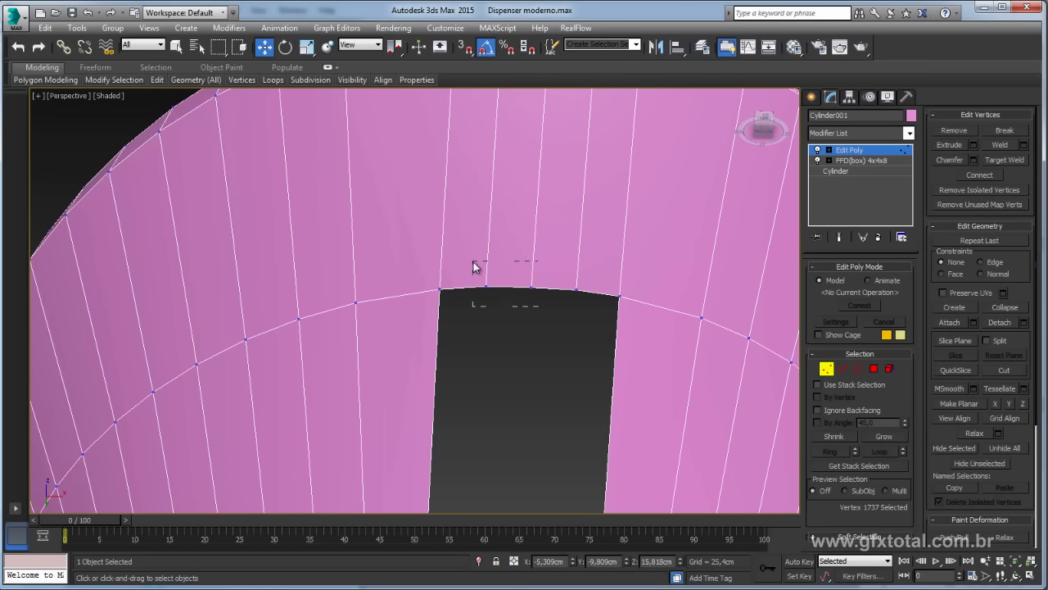
pyautogui.moveTo(537, 306); pyautogui.dragTo(475, 267)
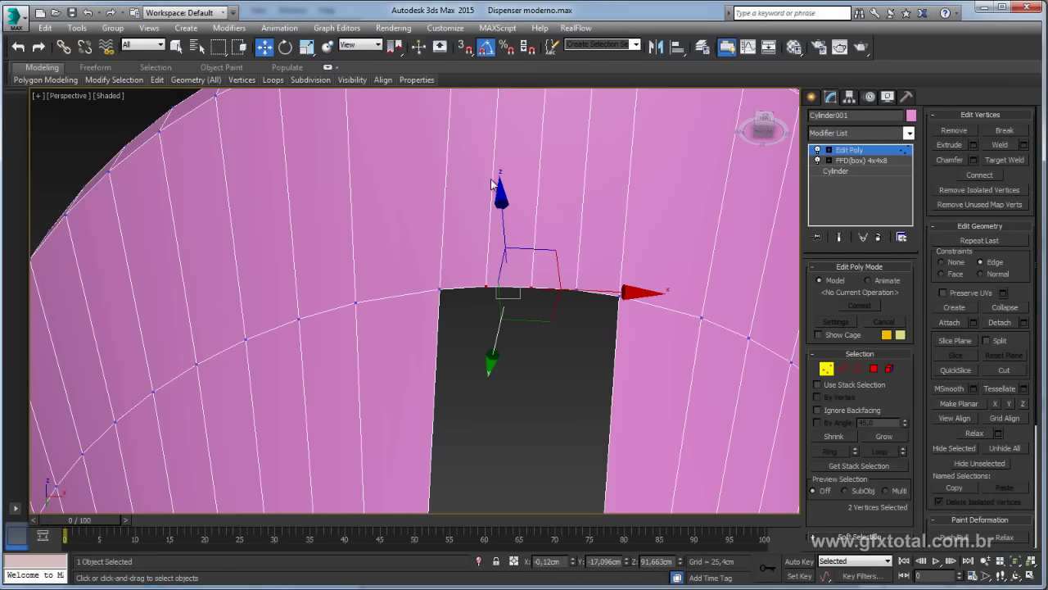
pyautogui.moveTo(503, 213); pyautogui.dragTo(503, 215)
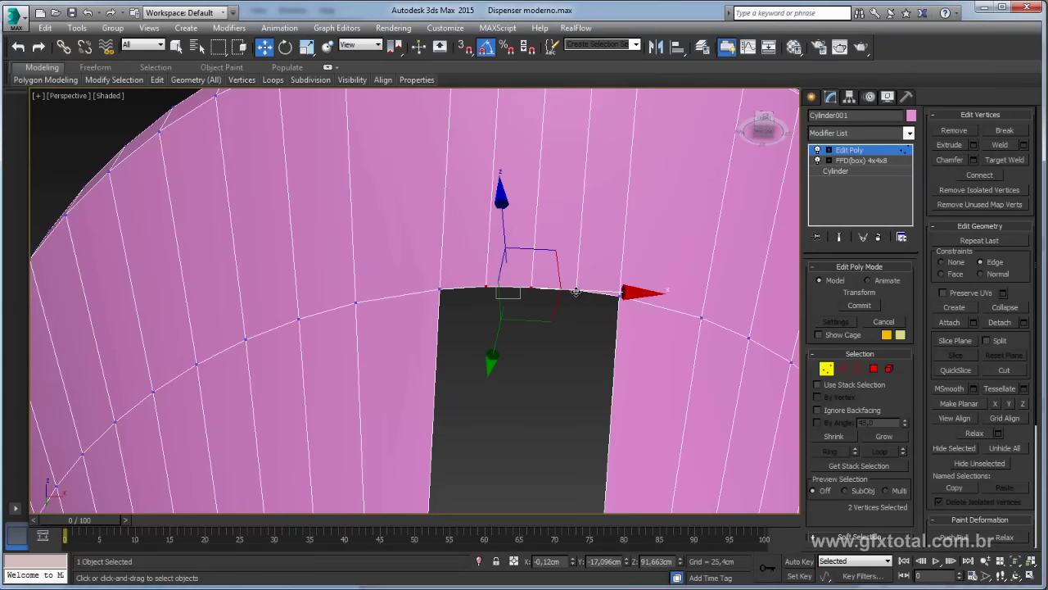
pyautogui.keyDown('ctrl'); pyautogui.moveTo(580, 291); pyautogui.dragTo(543, 252); pyautogui.keyUp('ctrl')
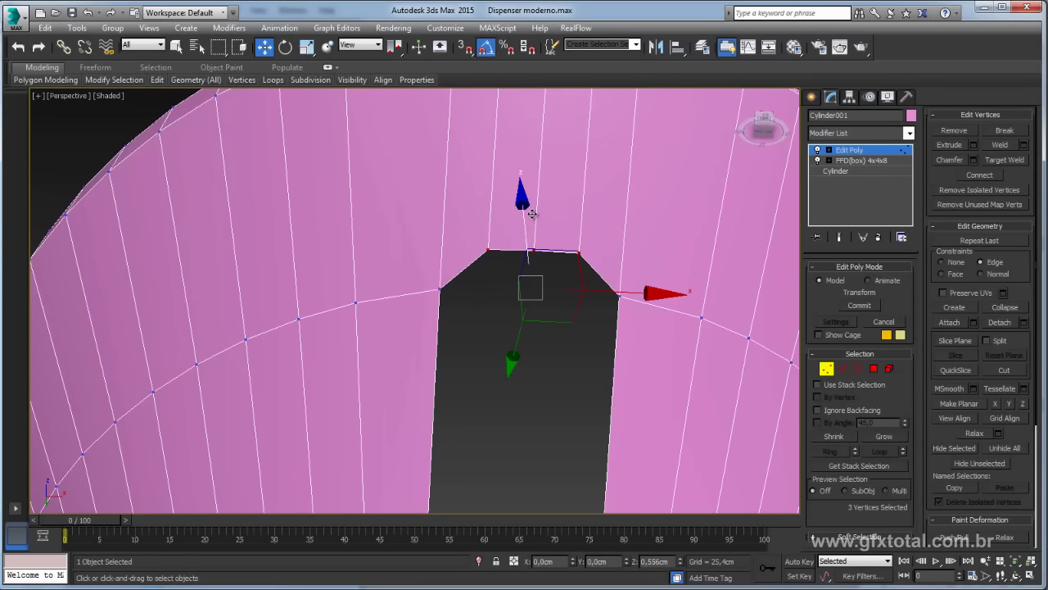
pyautogui.click(530, 250)
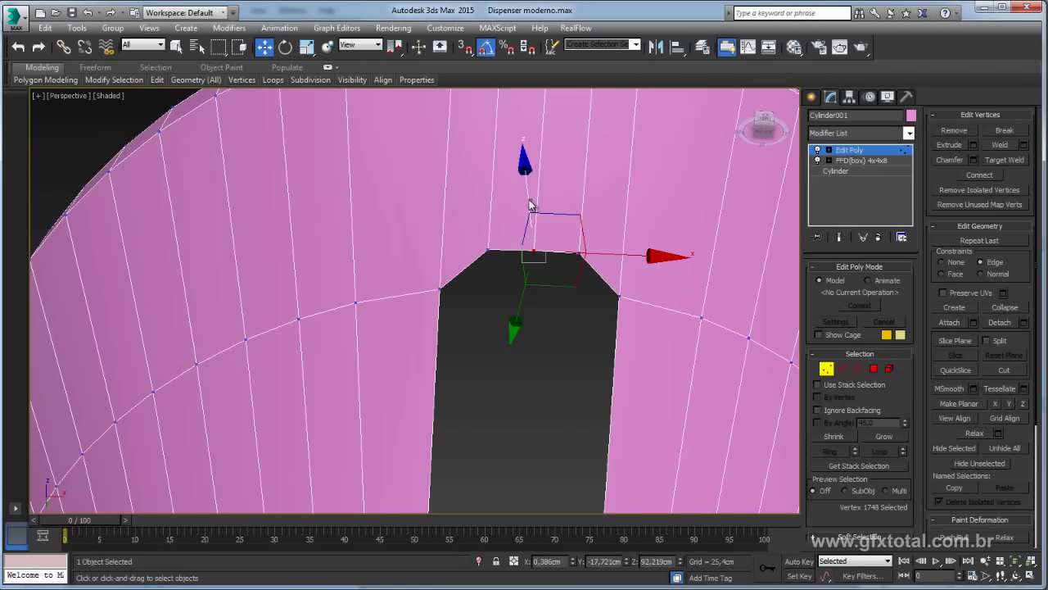
pyautogui.moveTo(529, 204); pyautogui.dragTo(534, 197)
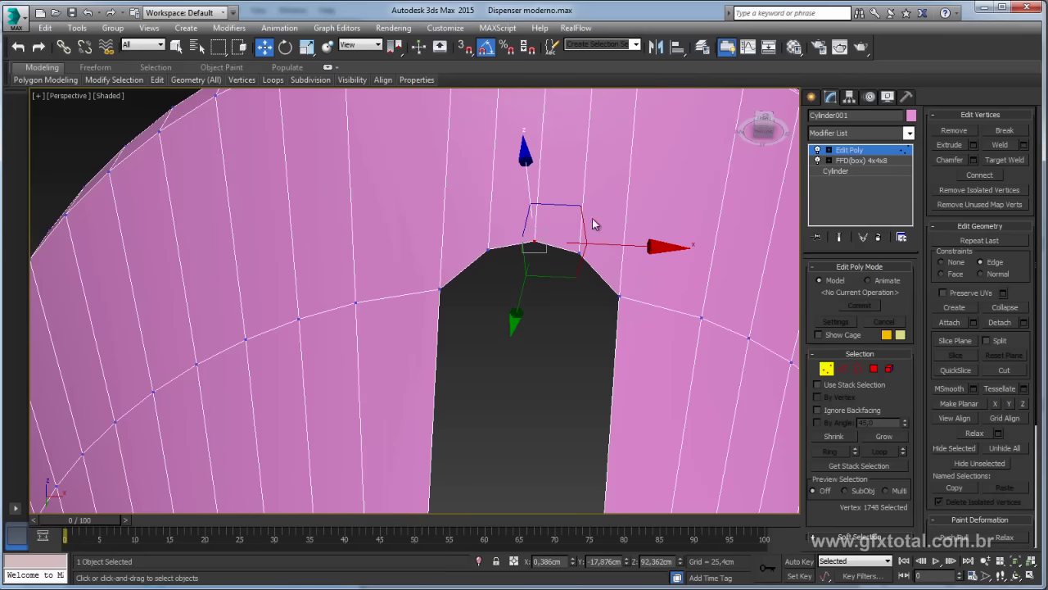
# - Inspect the arched top from the side and front, ending at Edge level
pyautogui.scroll(-3, 617, 253)
pyautogui.keyDown('alt'); pyautogui.moveTo(621, 207); pyautogui.dragTo(658, 238, button='middle'); pyautogui.keyUp('alt')
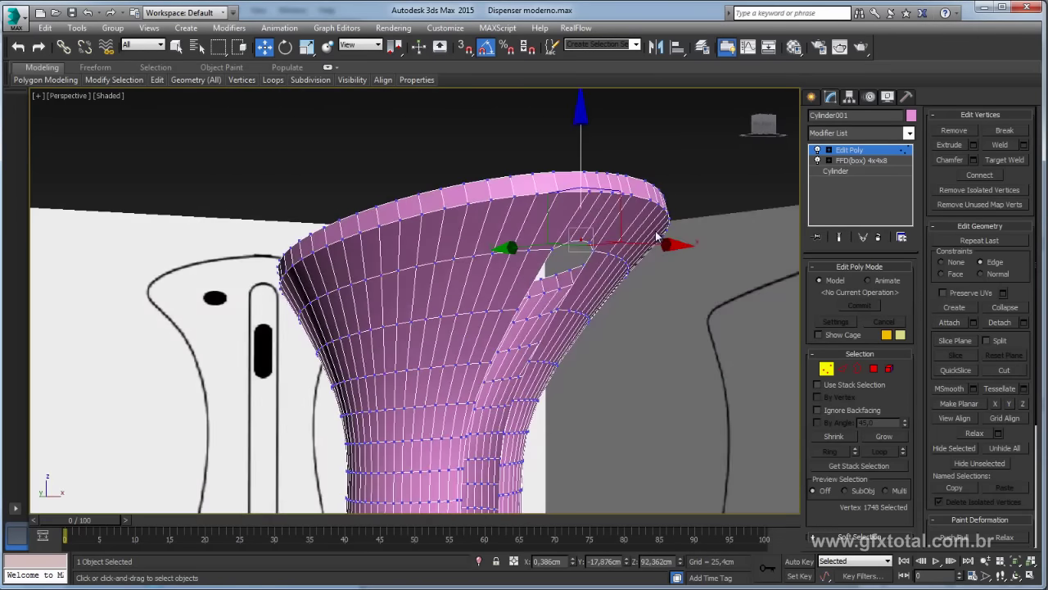
pyautogui.click(852, 151)
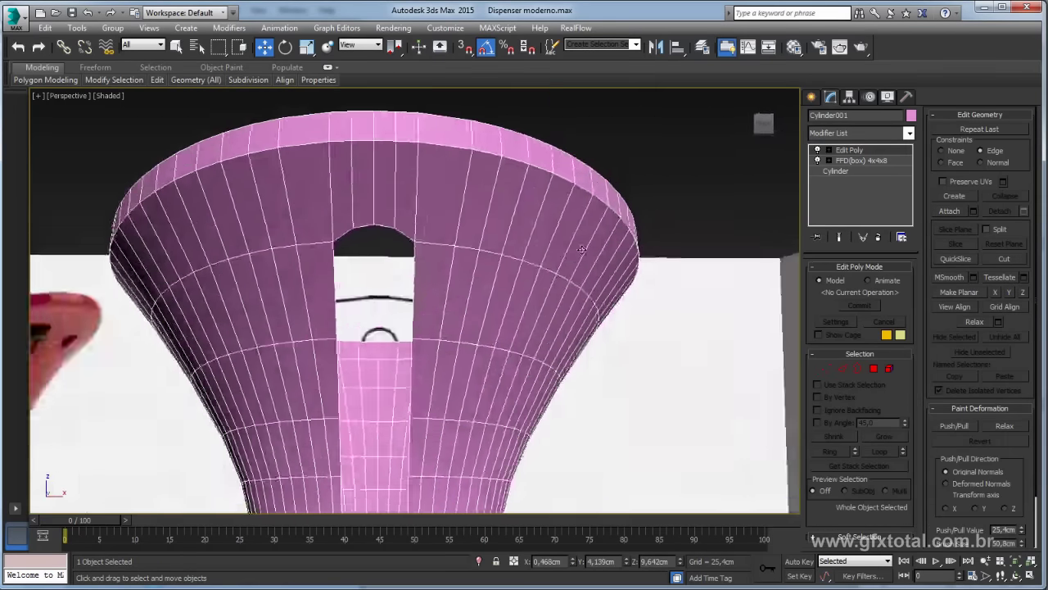
pyautogui.keyDown('alt'); pyautogui.moveTo(565, 246); pyautogui.dragTo(652, 283, button='middle'); pyautogui.keyUp('alt')
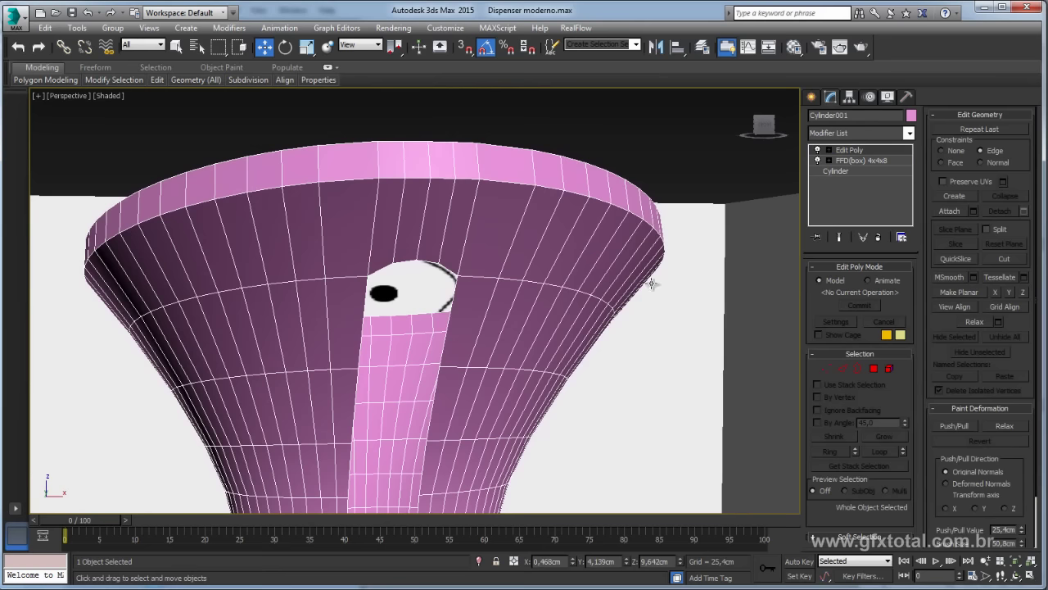
pyautogui.click(846, 371)
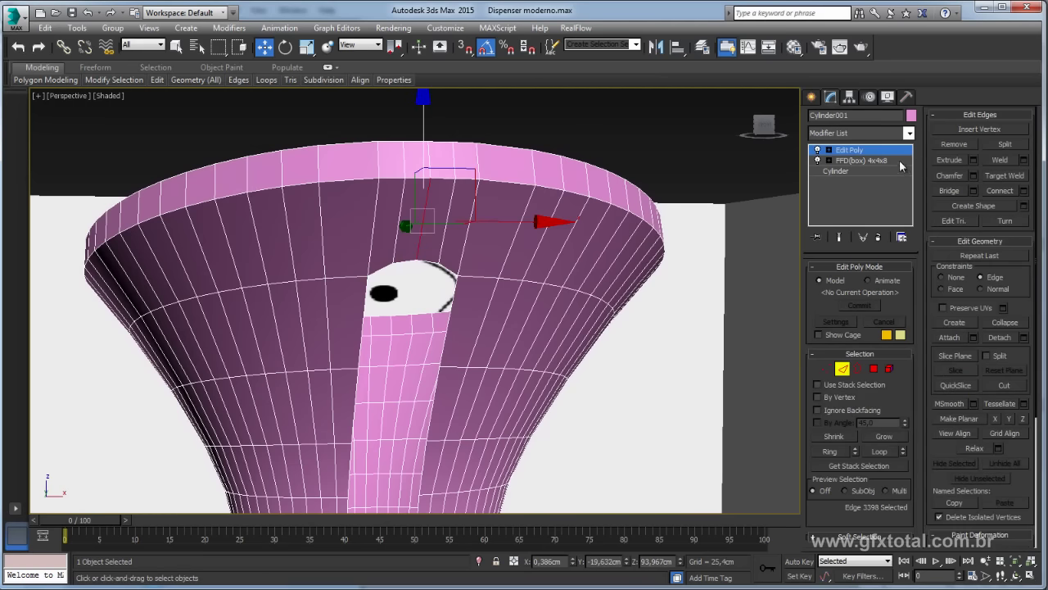
# - Try a Tessellate modifier on the dispenser body
pyautogui.click(910, 133)
pyautogui.scroll(-10, 856, 328)
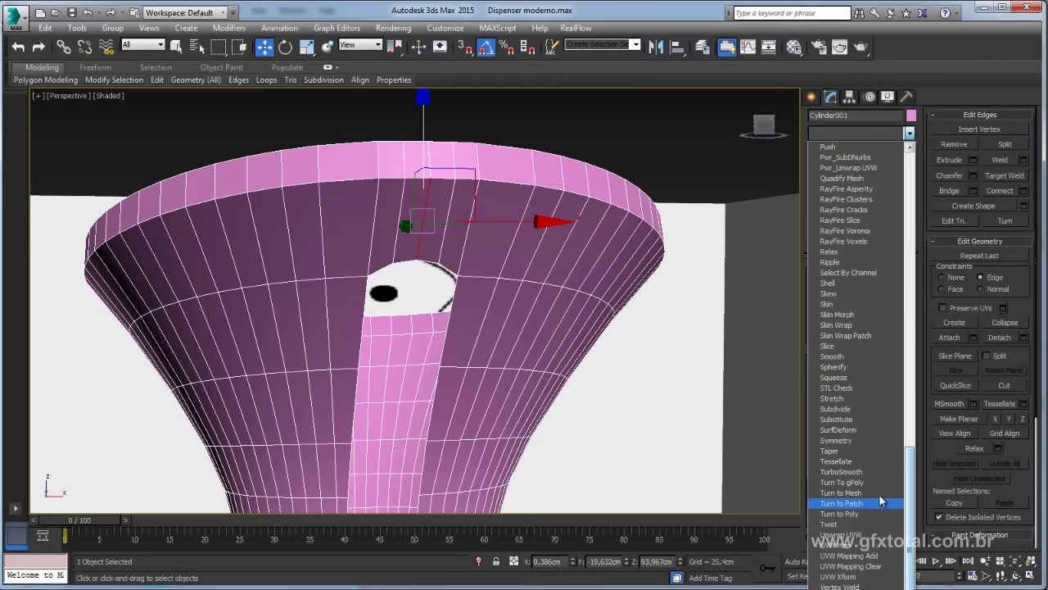
pyautogui.click(853, 464)
pyautogui.moveTo(450, 246)
pyautogui.keyDown('alt'); pyautogui.mouseDown(button='middle')
pyautogui.moveTo(452, 280)
pyautogui.moveTo(502, 222)
pyautogui.mouseUp(button='middle'); pyautogui.keyUp('alt')
pyautogui.scroll(-5, 452, 280)
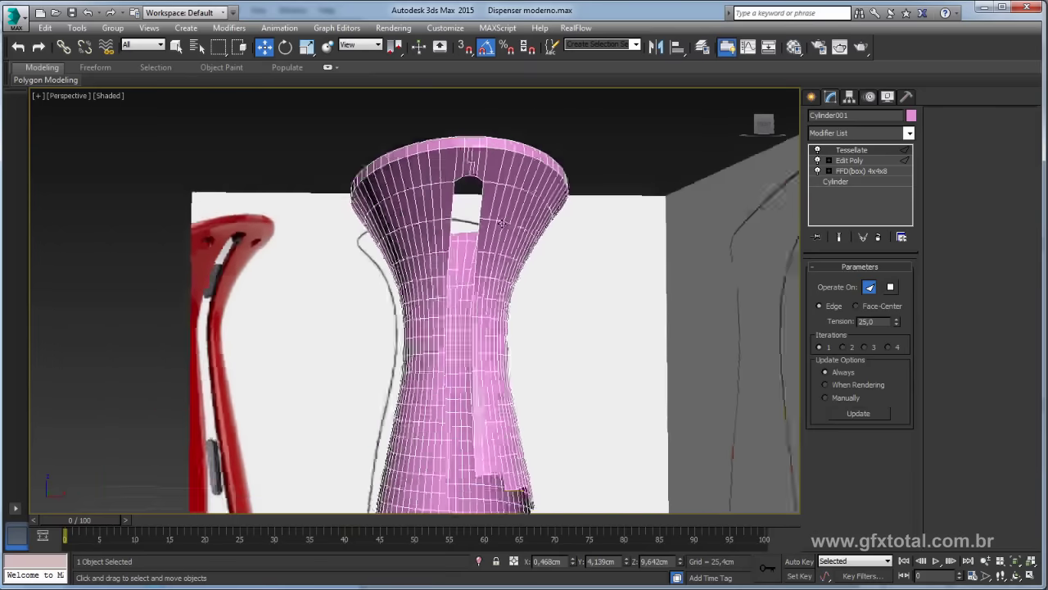
# - Add a Symmetry modifier directly above the Edit Poly level of the stack
pyautogui.click(849, 160)
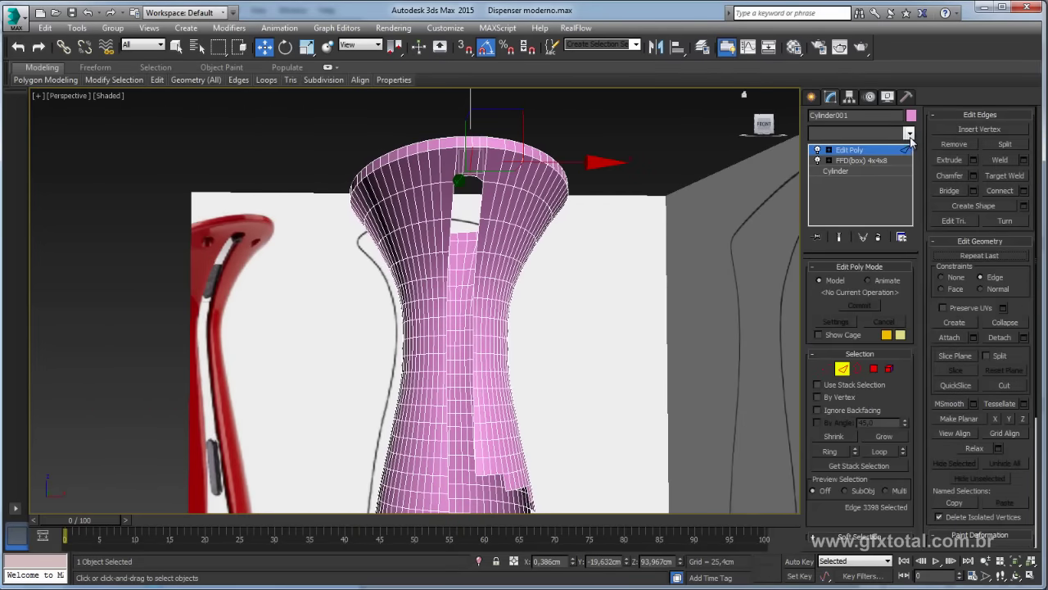
pyautogui.click(908, 133)
pyautogui.scroll(-10, 866, 488)
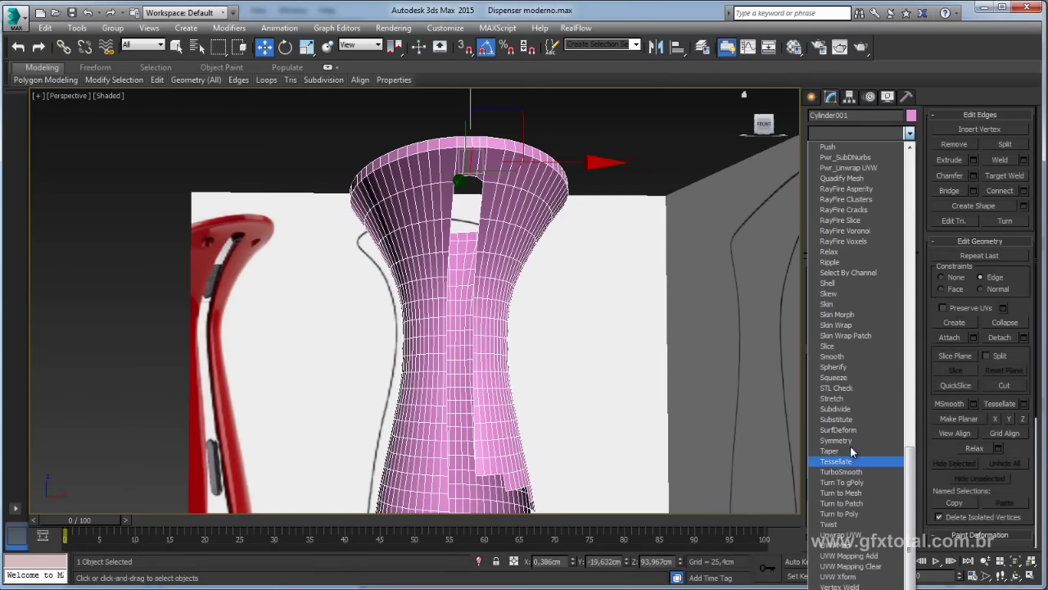
pyautogui.click(836, 440)
pyautogui.keyDown('alt'); pyautogui.moveTo(548, 290); pyautogui.dragTo(575, 187, button='middle'); pyautogui.keyUp('alt')
pyautogui.scroll(-3, 576, 187)
# - Flip which side of the body Symmetry mirrors and check the result
pyautogui.scroll(2, 576, 187)
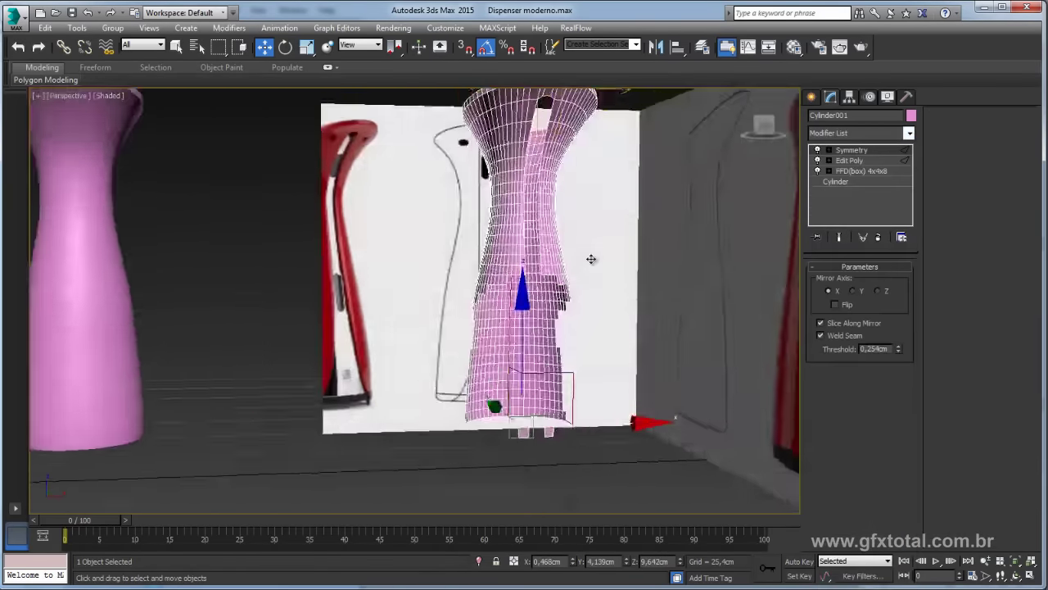
pyautogui.moveTo(589, 260)
pyautogui.keyDown('alt'); pyautogui.mouseDown(button='middle')
pyautogui.moveTo(503, 322)
pyautogui.moveTo(915, 327)
pyautogui.mouseUp(button='middle'); pyautogui.keyUp('alt')
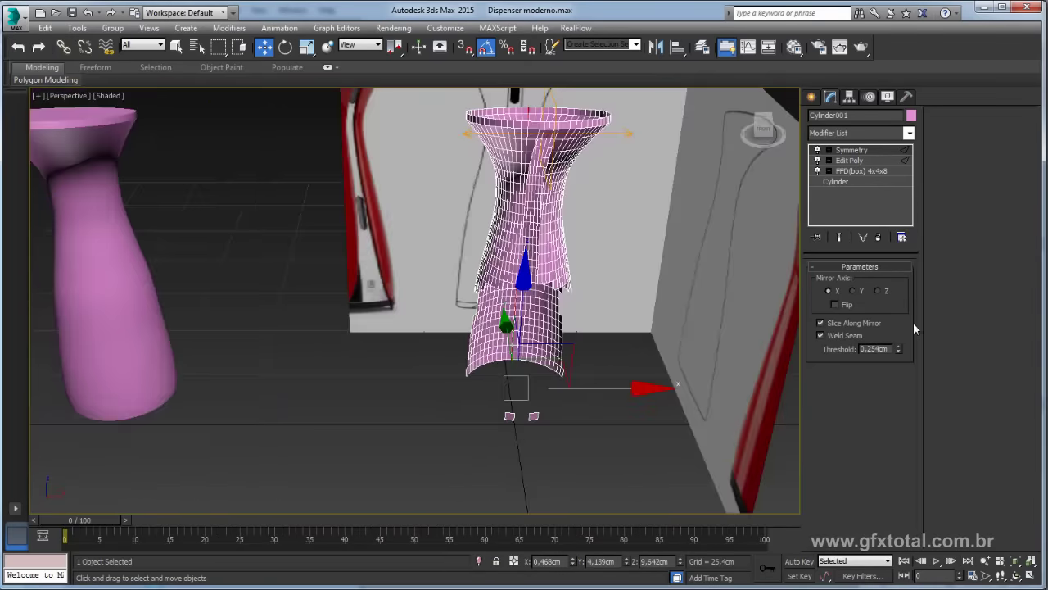
pyautogui.click(835, 304)
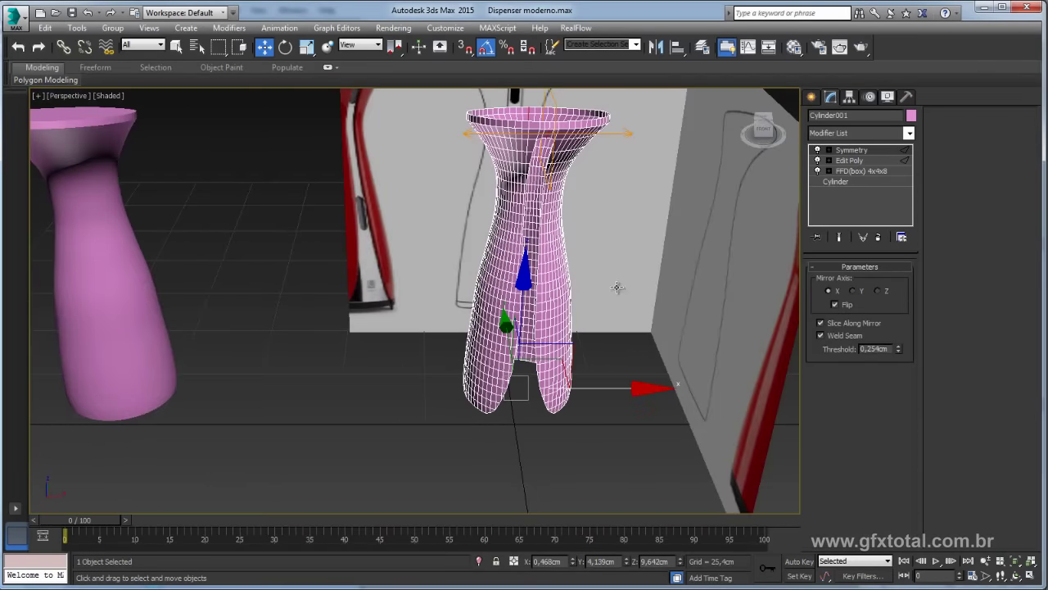
pyautogui.moveTo(617, 286)
pyautogui.keyDown('alt'); pyautogui.mouseDown(button='middle')
pyautogui.moveTo(616, 347)
pyautogui.moveTo(554, 296)
pyautogui.moveTo(533, 296)
pyautogui.moveTo(549, 323)
pyautogui.moveTo(684, 398)
pyautogui.moveTo(823, 351)
pyautogui.mouseUp(button='middle'); pyautogui.keyUp('alt')
pyautogui.scroll(3, 554, 297)
pyautogui.scroll(3, 541, 296)
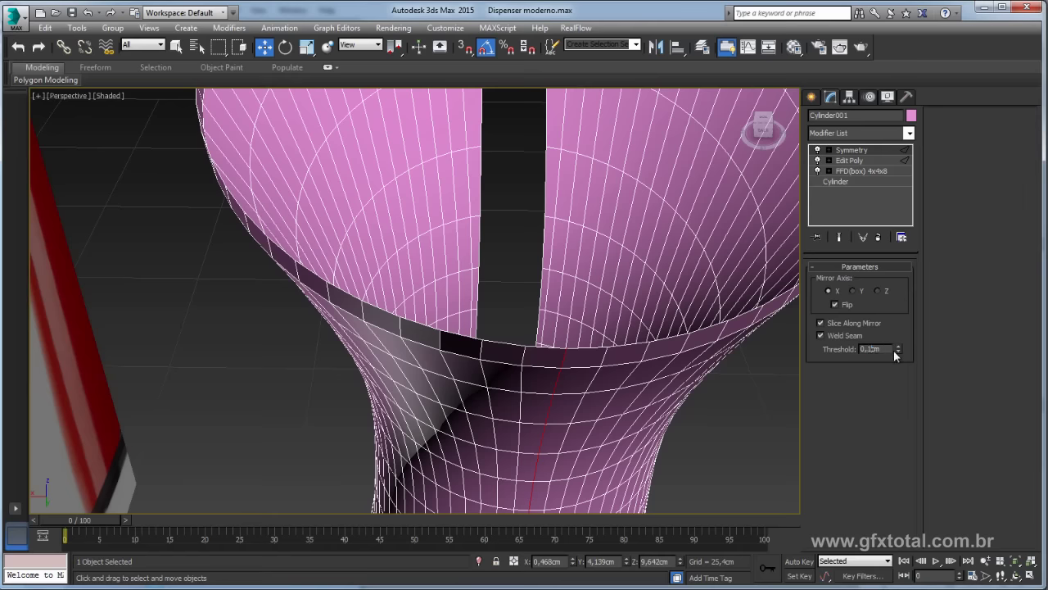
# - Set the Symmetry weld threshold to 0,1cm, then open the Modifier List above Symmetry
pyautogui.write('0,1')
pyautogui.press('Return')
pyautogui.scroll(-5, 651, 375)
pyautogui.moveTo(651, 375)
pyautogui.keyDown('alt'); pyautogui.mouseDown(button='middle')
pyautogui.moveTo(562, 369)
pyautogui.moveTo(692, 264)
pyautogui.mouseUp(button='middle'); pyautogui.keyUp('alt')
pyautogui.scroll(-4, 563, 202)
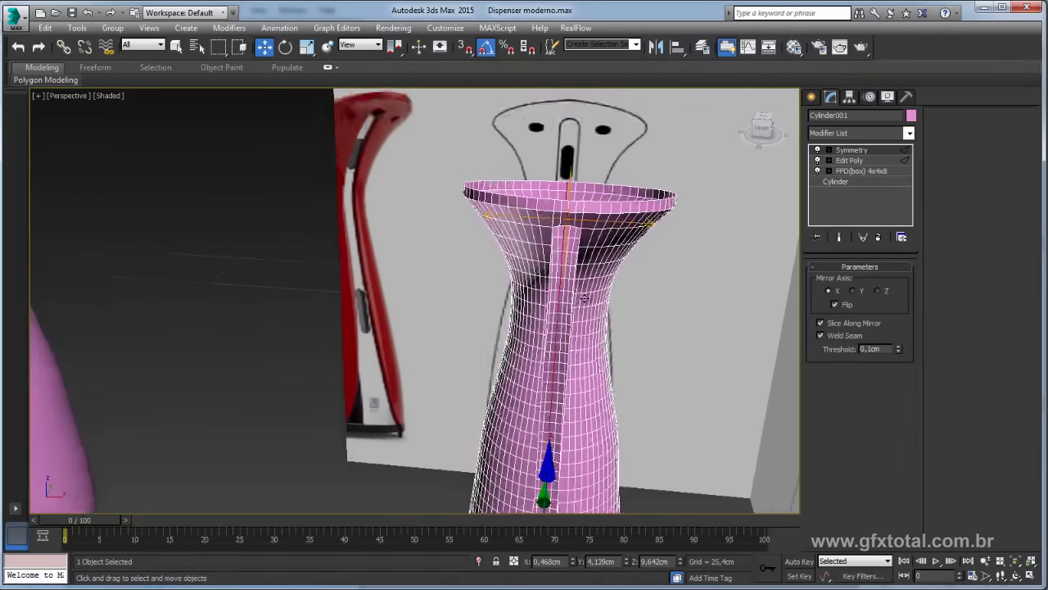
pyautogui.keyDown('alt'); pyautogui.moveTo(562, 202); pyautogui.dragTo(656, 262, button='middle'); pyautogui.keyUp('alt')
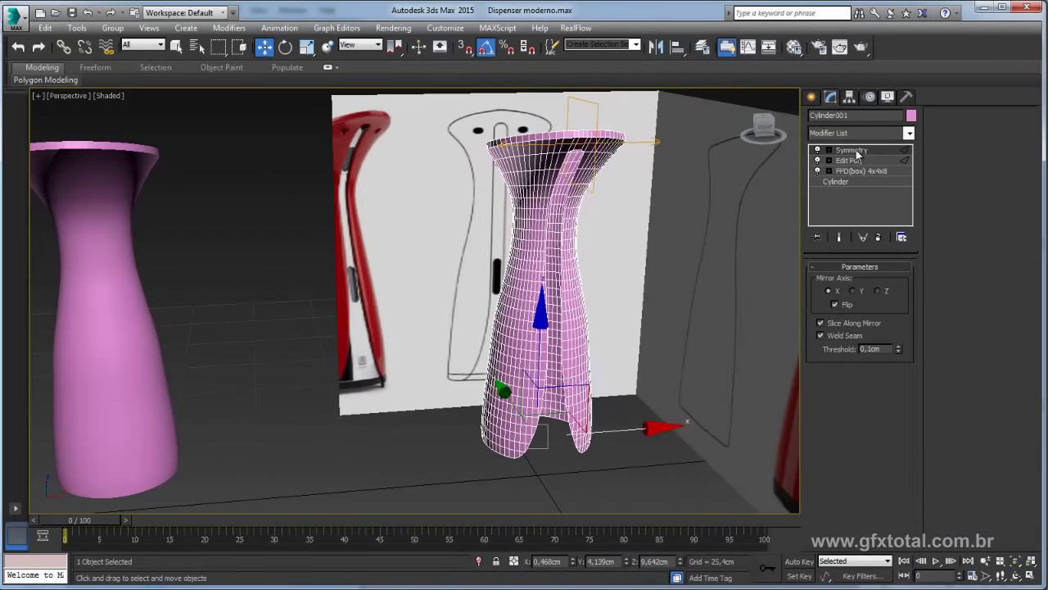
pyautogui.click(856, 151)
pyautogui.click(909, 133)
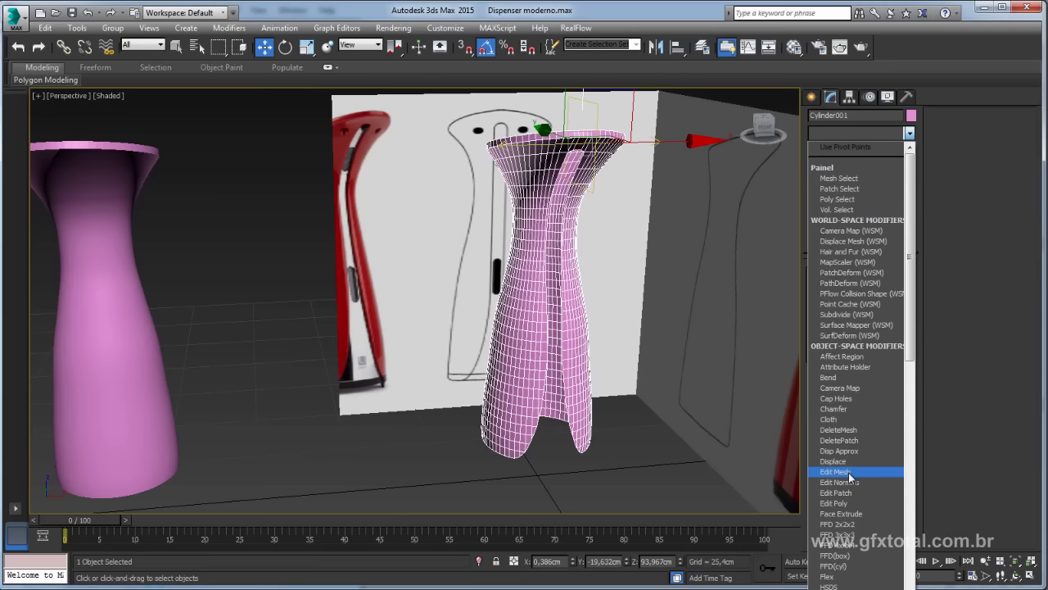
# - Add an Edit Poly modifier above Symmetry and move the body left beside the pink vase
pyautogui.click(836, 502)
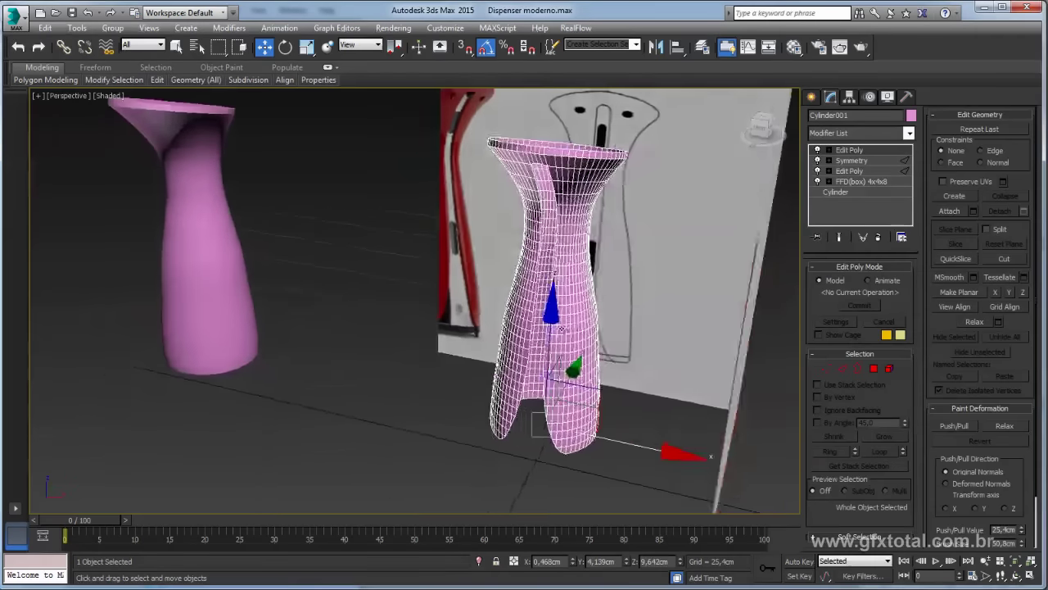
pyautogui.keyDown('alt'); pyautogui.moveTo(650, 390); pyautogui.dragTo(578, 325, button='middle'); pyautogui.keyUp('alt')
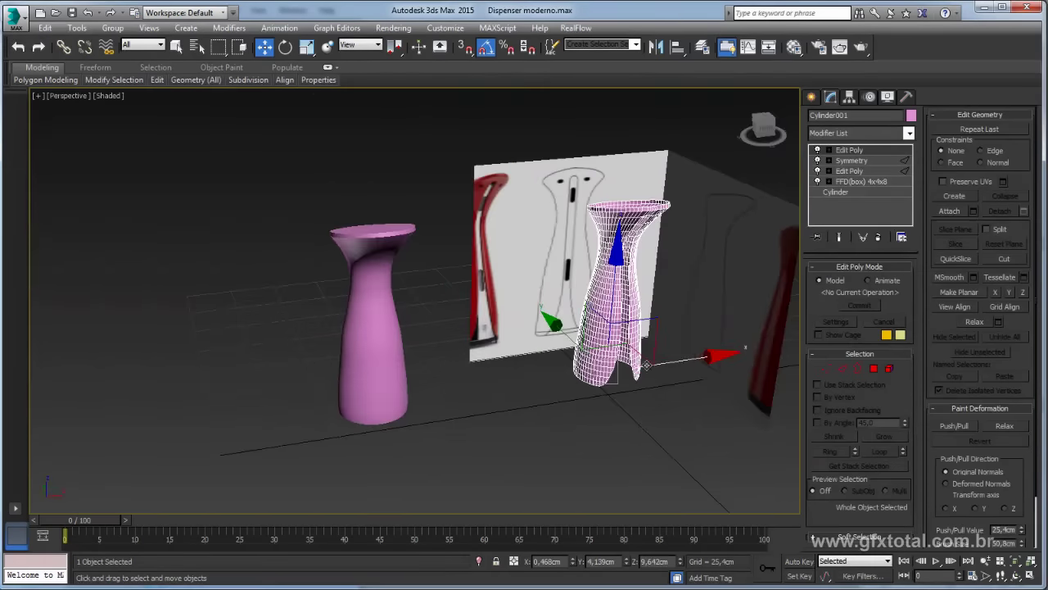
pyautogui.moveTo(678, 363); pyautogui.dragTo(573, 379)
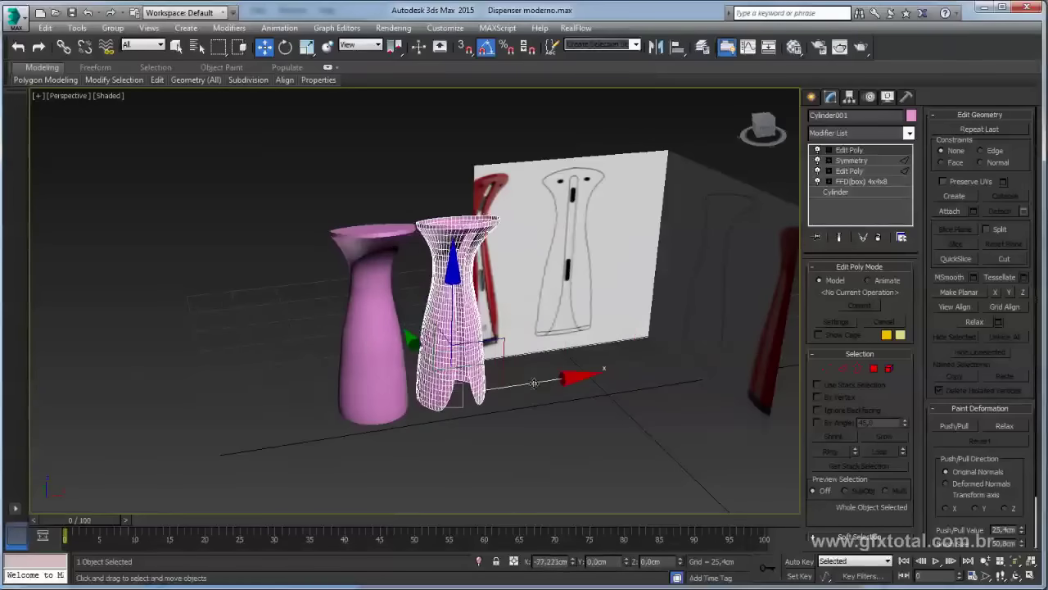
# - Align Cylinder001 to the pink vase by pivot point on the X, Y and Z positions
pyautogui.click(678, 48)
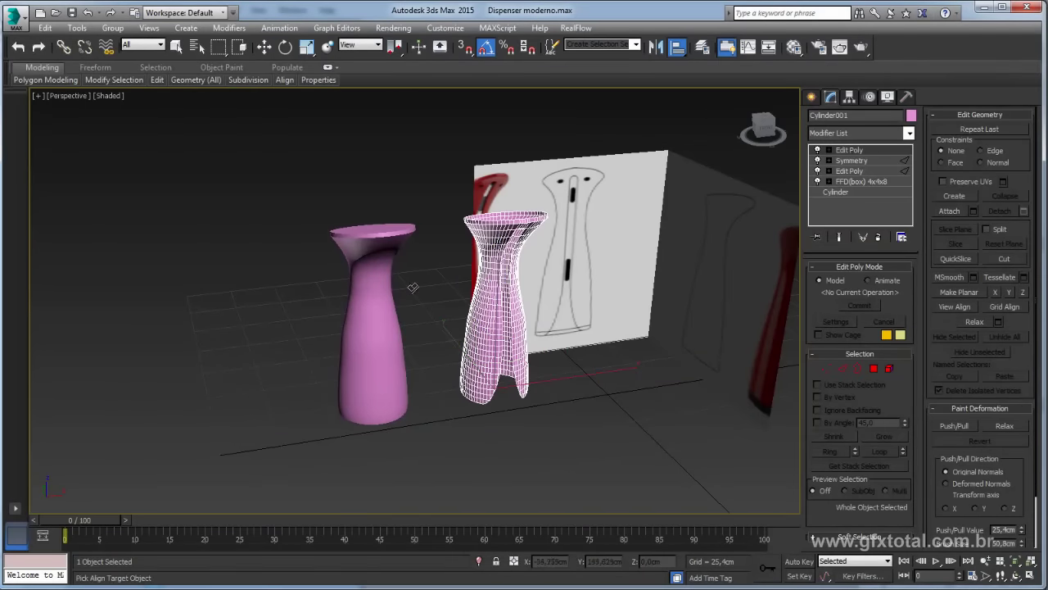
pyautogui.click(378, 311)
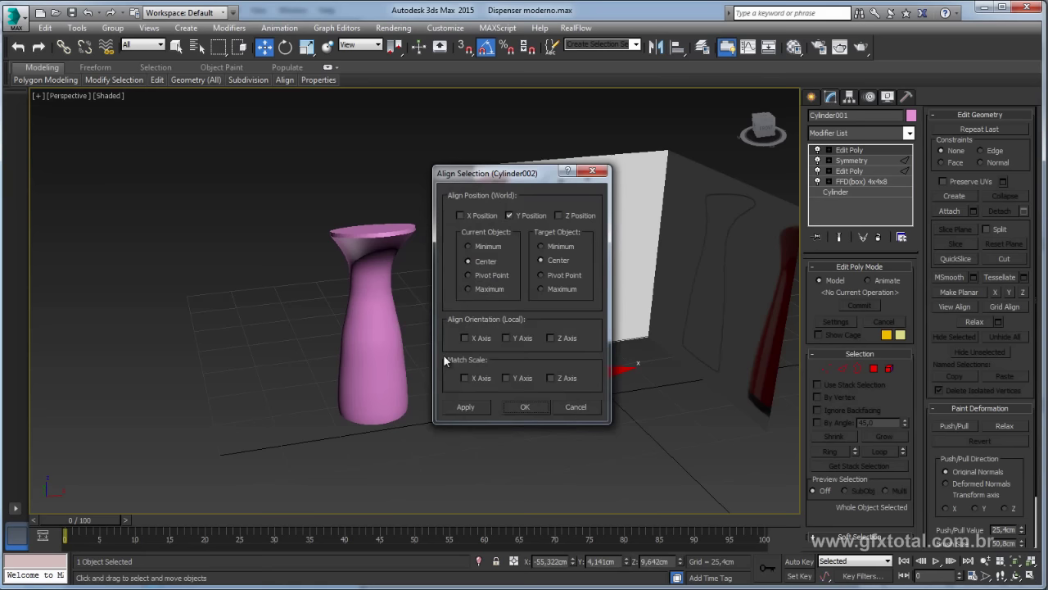
pyautogui.click(489, 217)
pyautogui.click(485, 275)
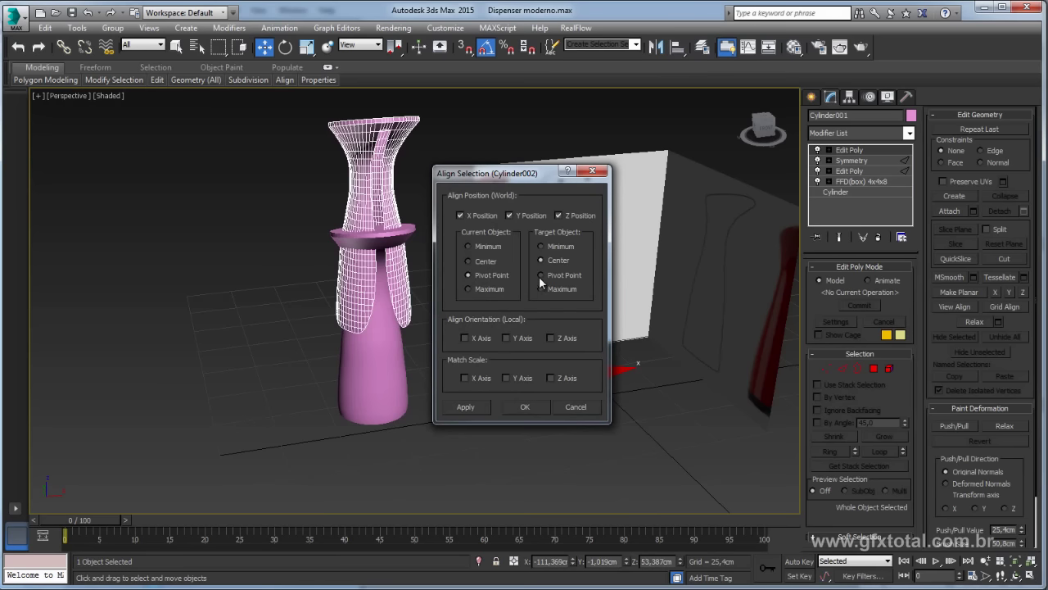
pyautogui.click(540, 275)
pyautogui.click(524, 408)
pyautogui.keyDown('alt'); pyautogui.moveTo(507, 393); pyautogui.dragTo(426, 381, button='middle'); pyautogui.keyUp('alt')
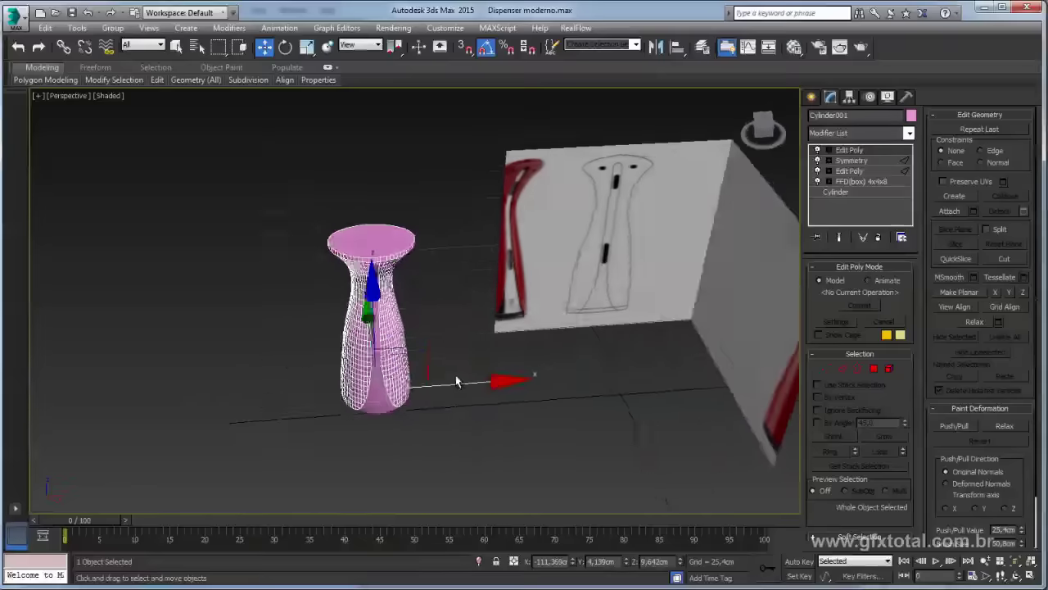
pyautogui.click(910, 115)
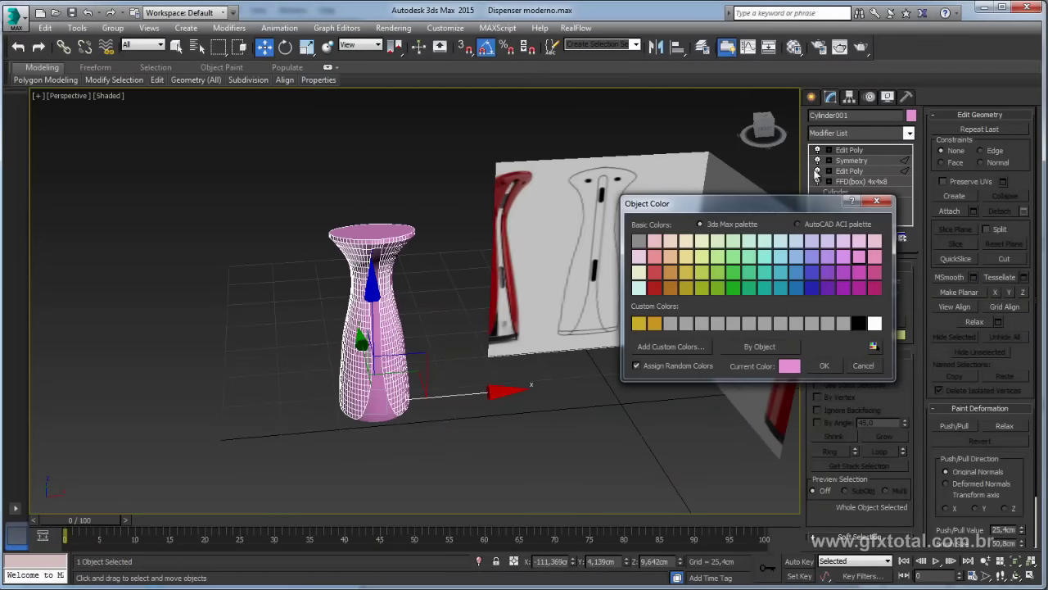
# - Set the dispenser body's object colour to dark blue
pyautogui.click(810, 287)
pyautogui.click(824, 365)
pyautogui.scroll(4, 439, 373)
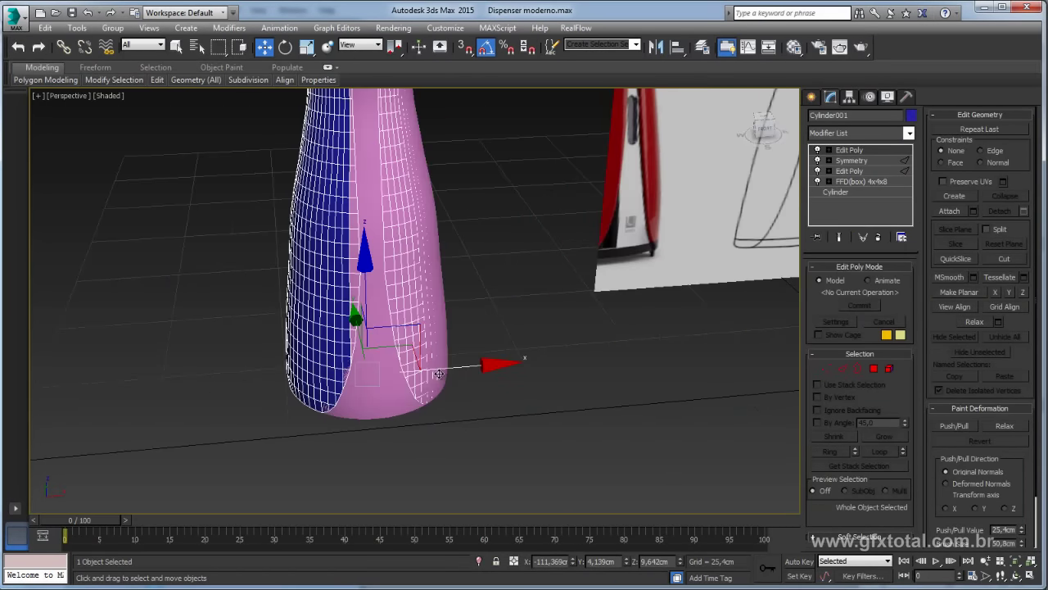
pyautogui.moveTo(439, 373)
pyautogui.keyDown('alt'); pyautogui.mouseDown(button='middle')
pyautogui.moveTo(409, 353)
pyautogui.moveTo(457, 380)
pyautogui.mouseUp(button='middle'); pyautogui.keyUp('alt')
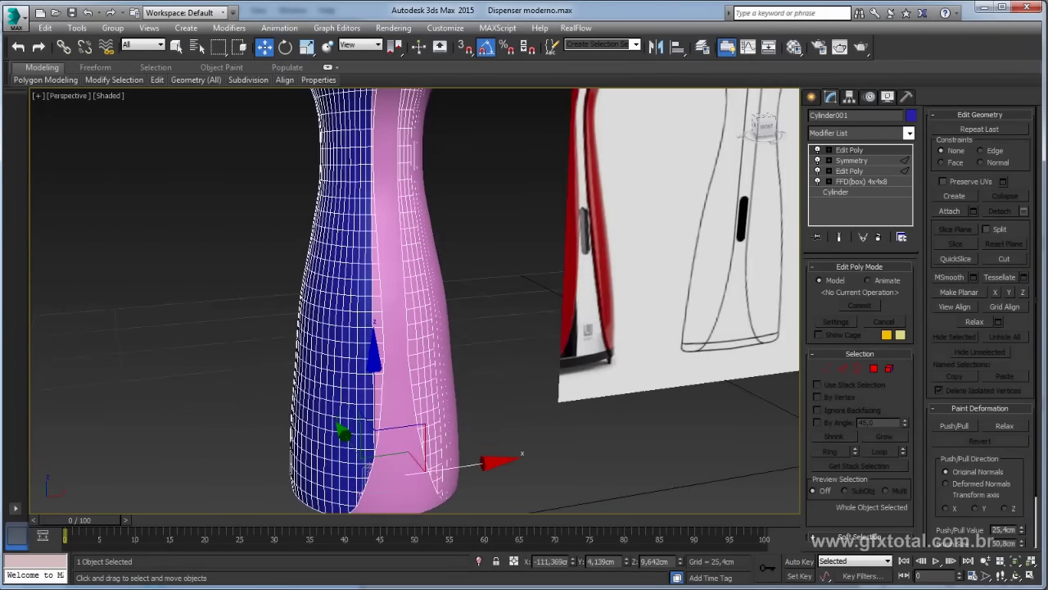
# - Compare the model against the red dispenser reference photo, then return to the viewport
pyautogui.hotkey('alt', 'Tab')
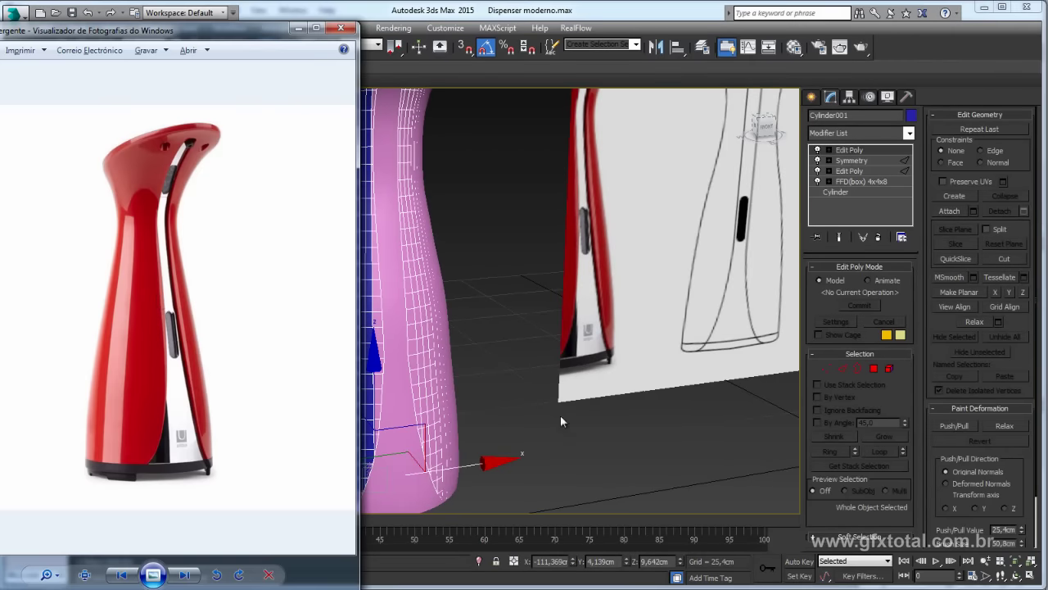
pyautogui.hotkey('alt', 'Tab')
pyautogui.keyDown('alt'); pyautogui.moveTo(560, 416); pyautogui.dragTo(686, 384, button='middle'); pyautogui.keyUp('alt')
pyautogui.scroll(3, 686, 383)
pyautogui.scroll(3, 610, 330)
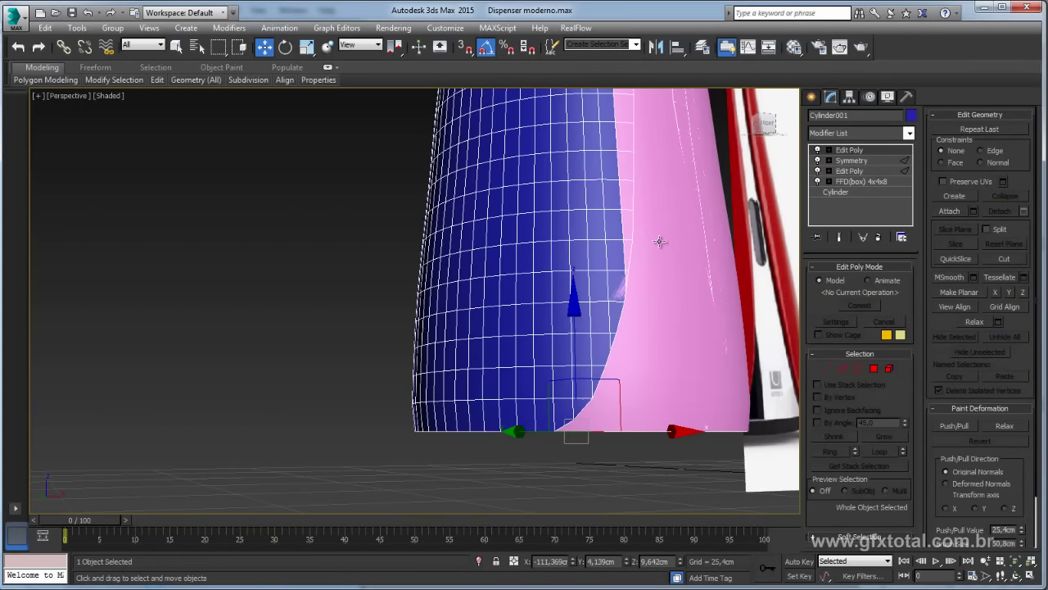
# - In Edge mode, double-click to select the edge loop near the body's base
pyautogui.click(843, 370)
pyautogui.scroll(3, 573, 430)
pyautogui.scroll(3, 574, 430)
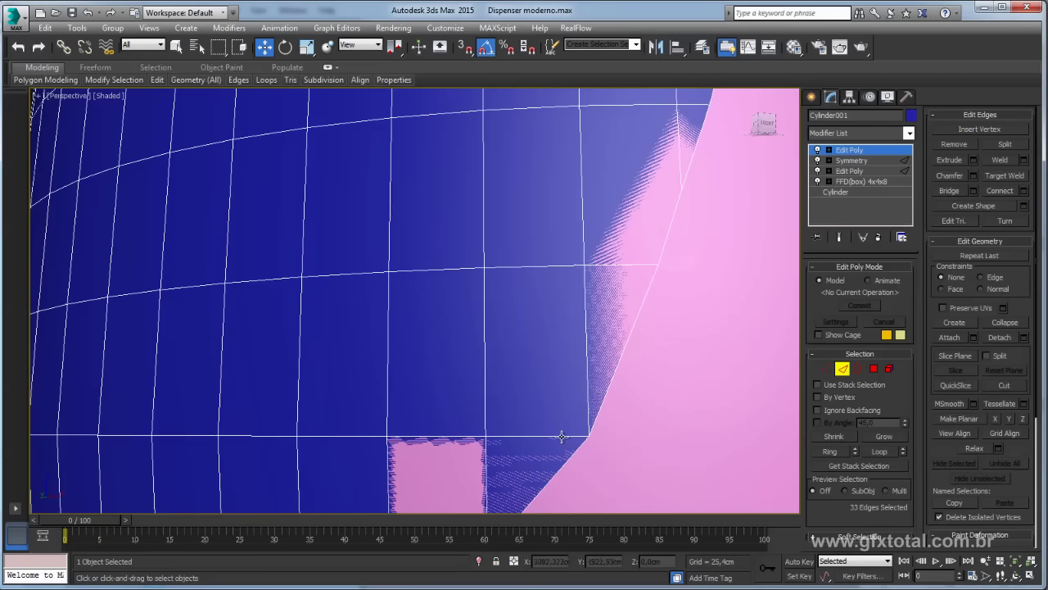
pyautogui.doubleClick(562, 436)
pyautogui.scroll(-2, 642, 433)
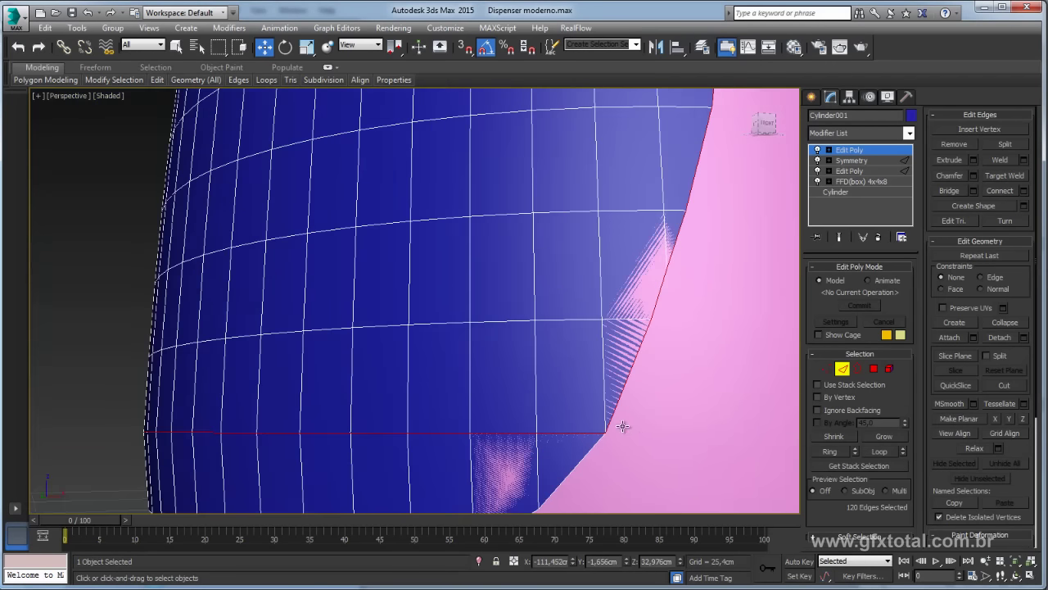
pyautogui.scroll(-5, 622, 426)
pyautogui.keyDown('alt'); pyautogui.moveTo(595, 420); pyautogui.dragTo(553, 385, button='middle'); pyautogui.keyUp('alt')
pyautogui.scroll(-2, 553, 385)
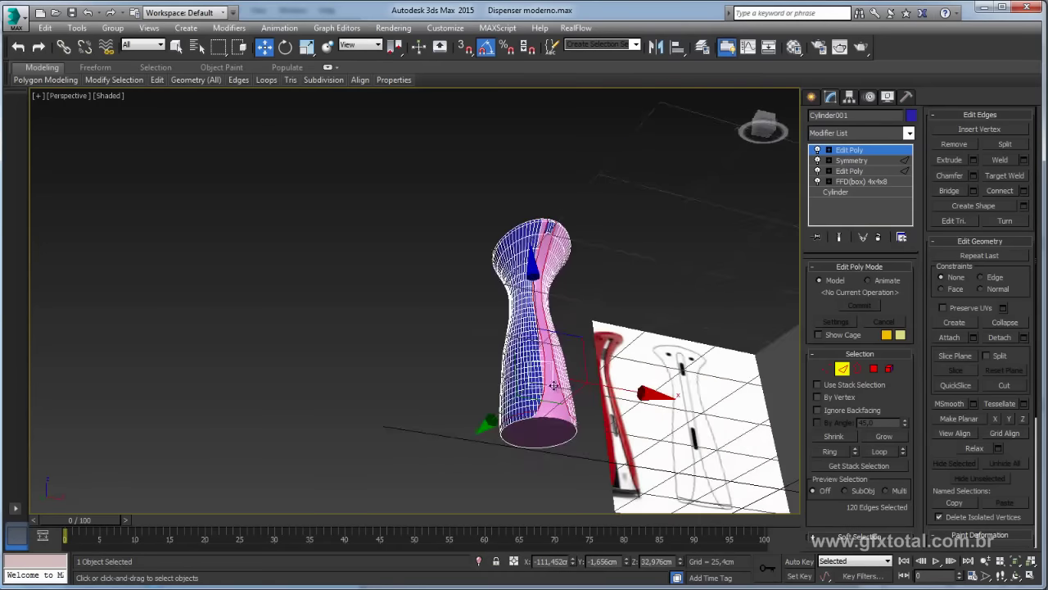
pyautogui.scroll(1, 617, 390)
pyautogui.scroll(2, 618, 390)
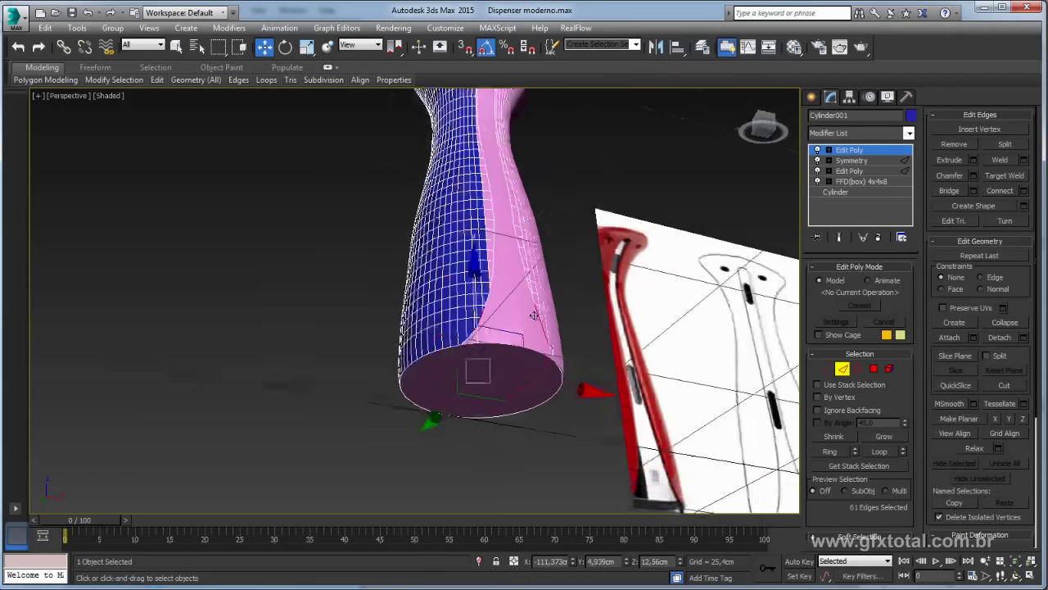
pyautogui.scroll(2, 606, 393)
# - Deselect the stray extra edges from the loop, checking in wireframe view
pyautogui.keyDown('alt'); pyautogui.click(464, 335); pyautogui.keyUp('alt')
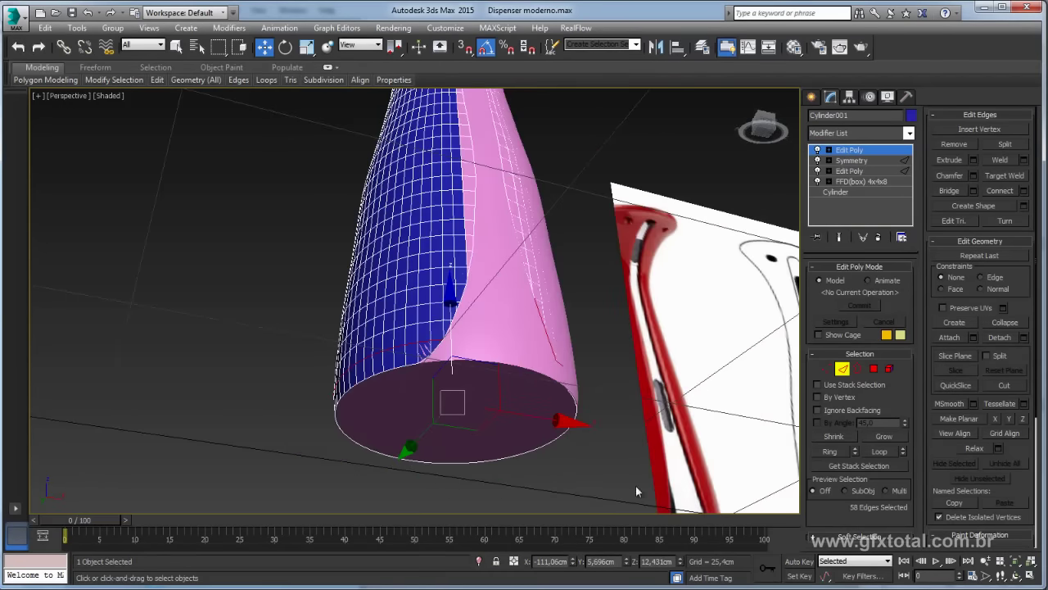
pyautogui.scroll(2, 569, 316)
pyautogui.scroll(1, 569, 348)
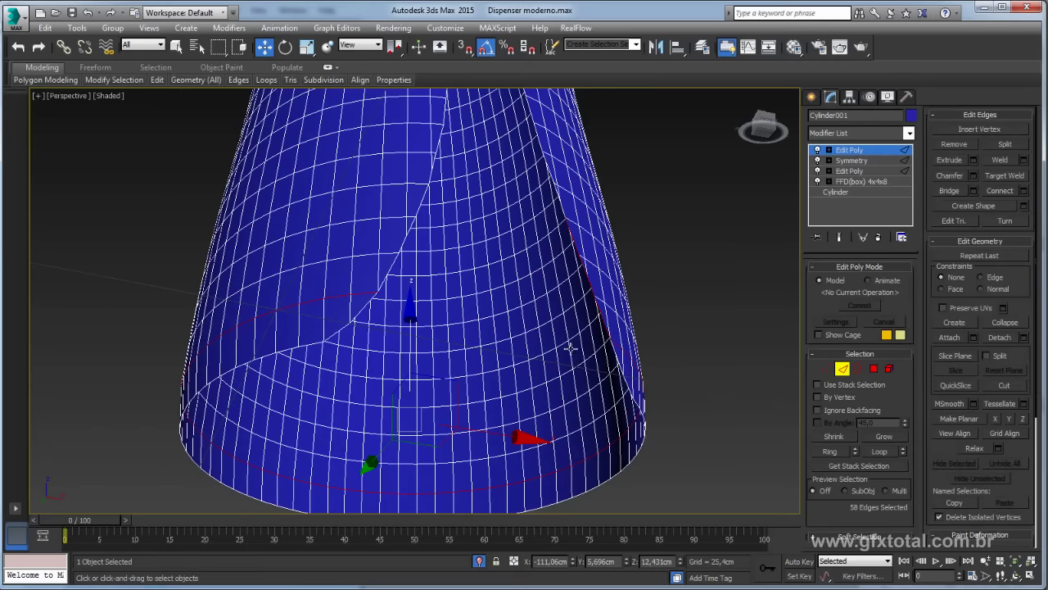
pyautogui.press('F3')
pyautogui.keyDown('alt'); pyautogui.click(523, 254); pyautogui.keyUp('alt')
pyautogui.keyDown('alt'); pyautogui.moveTo(522, 253); pyautogui.dragTo(603, 292, button='middle'); pyautogui.keyUp('alt')
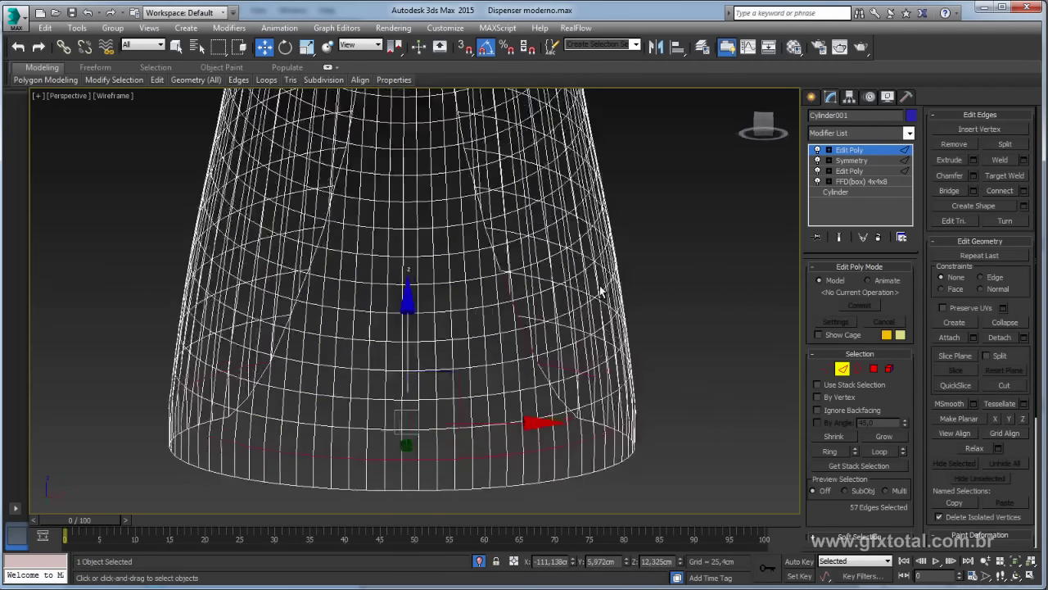
pyautogui.keyDown('alt'); pyautogui.click(510, 367); pyautogui.keyUp('alt')
pyautogui.keyDown('alt'); pyautogui.moveTo(510, 368); pyautogui.dragTo(551, 291, button='middle'); pyautogui.keyUp('alt')
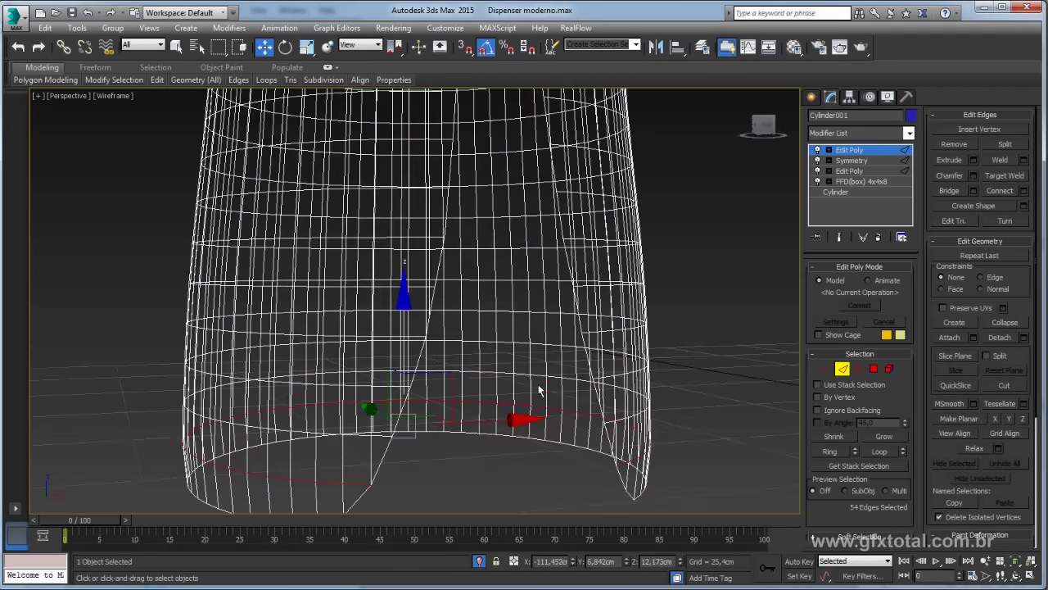
pyautogui.press('F3')
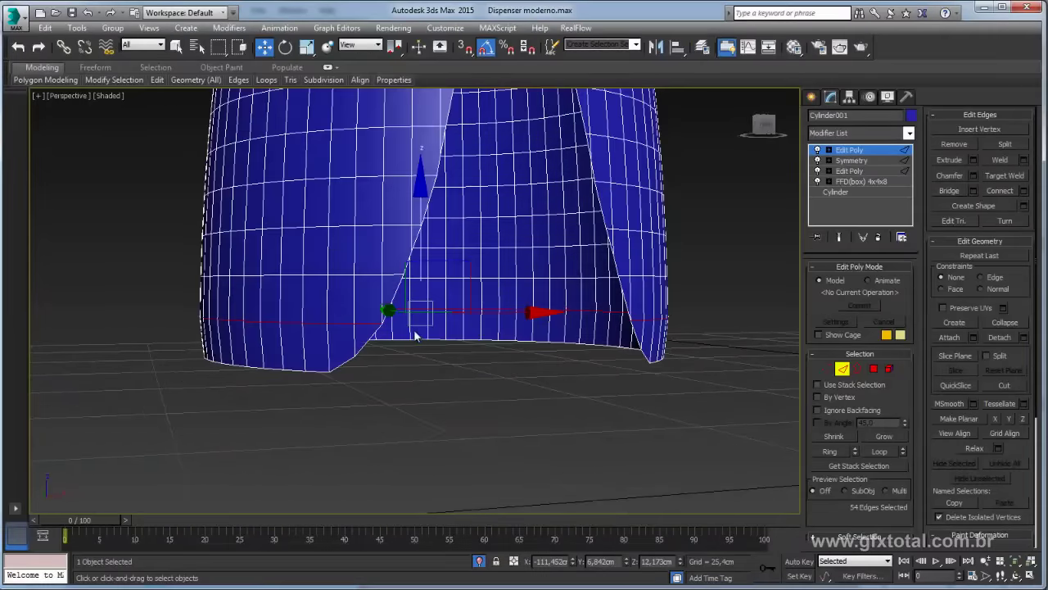
# - Chamfer the selected lower edge loop by 0,075cm with a single segment
pyautogui.click(973, 175)
pyautogui.rightClick(425, 328)
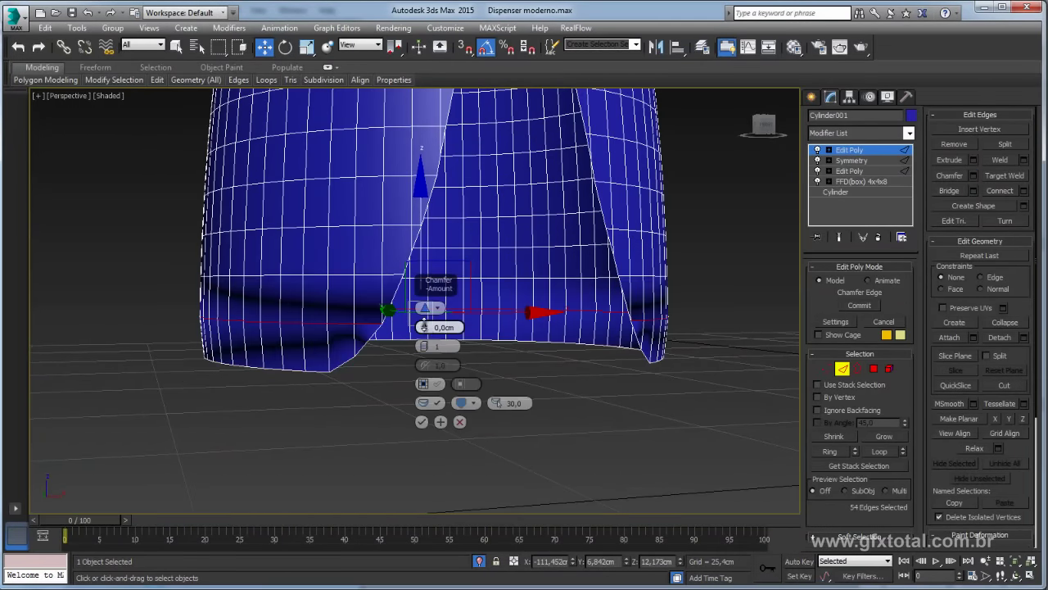
pyautogui.moveTo(424, 321); pyautogui.dragTo(424, 321)
pyautogui.scroll(2, 351, 351)
pyautogui.scroll(2, 353, 359)
pyautogui.scroll(2, 358, 344)
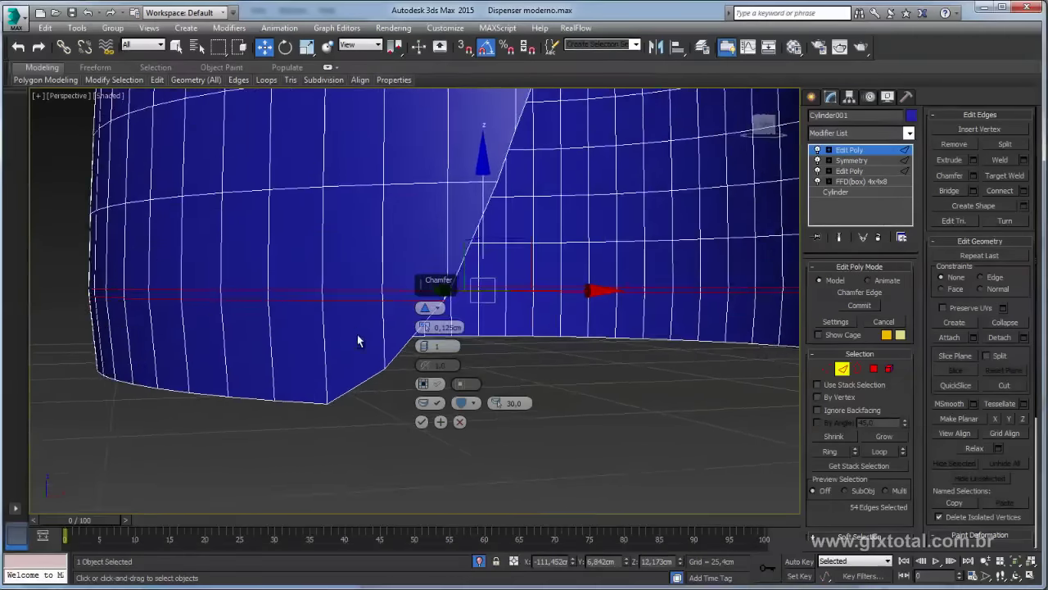
pyautogui.scroll(2, 348, 354)
pyautogui.moveTo(423, 326); pyautogui.dragTo(425, 332)
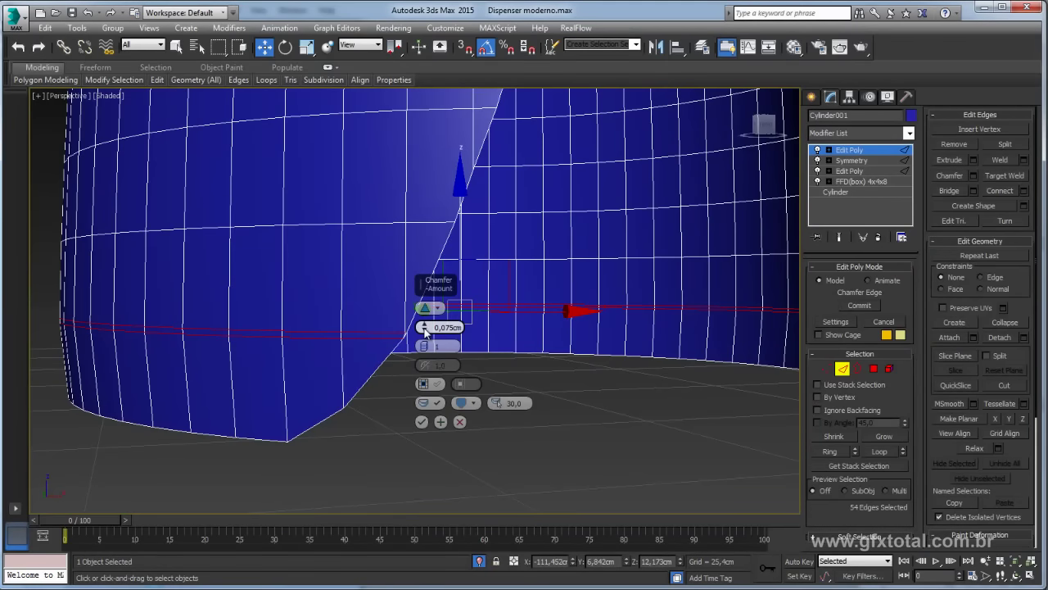
pyautogui.click(422, 422)
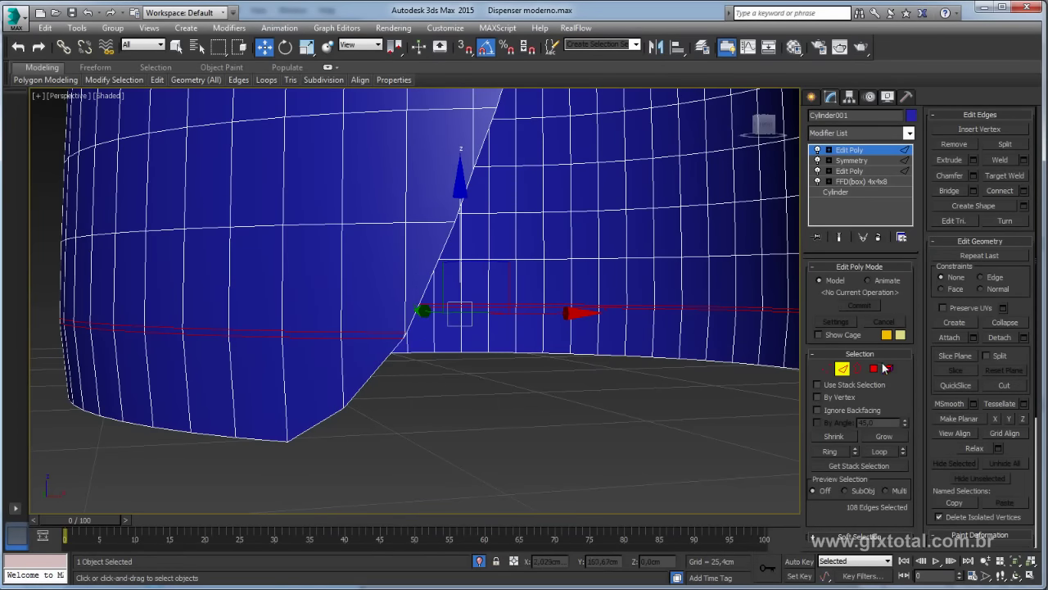
# - Select one short edge across the new seam and extend it to the full ring
pyautogui.scroll(2, 334, 341)
pyautogui.scroll(2, 337, 328)
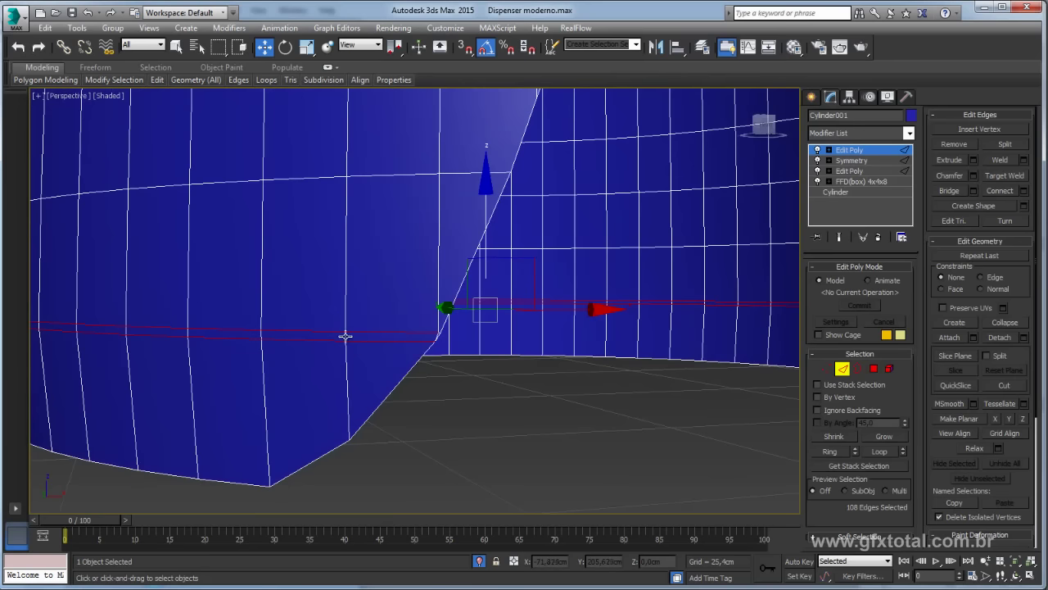
pyautogui.click(346, 335)
pyautogui.click(833, 452)
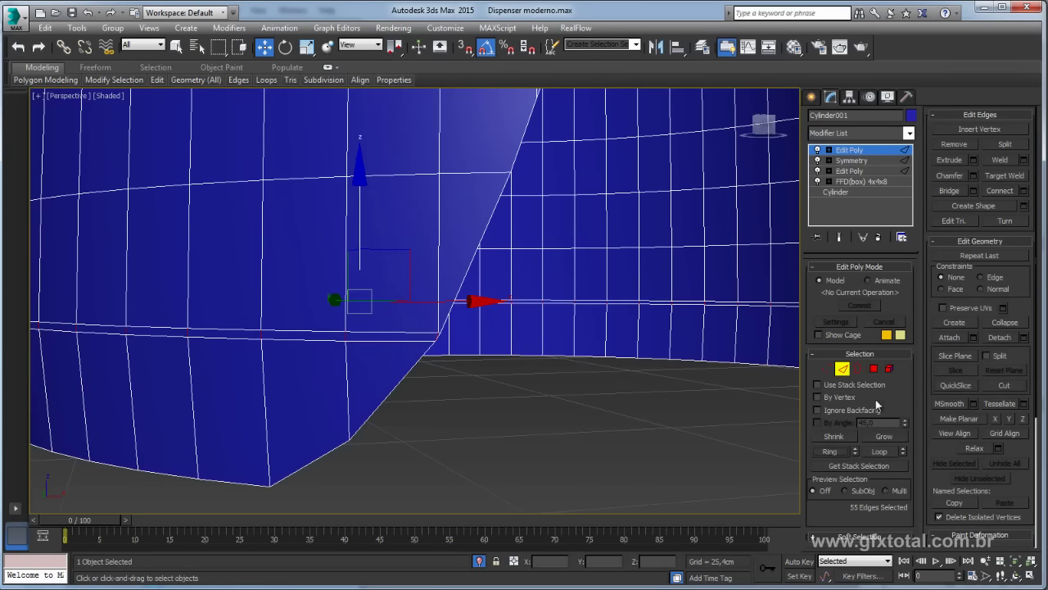
# - Clear the polygon selection, check the red dispenser photo, and return to object level
pyautogui.click(874, 369)
pyautogui.scroll(-3, 582, 369)
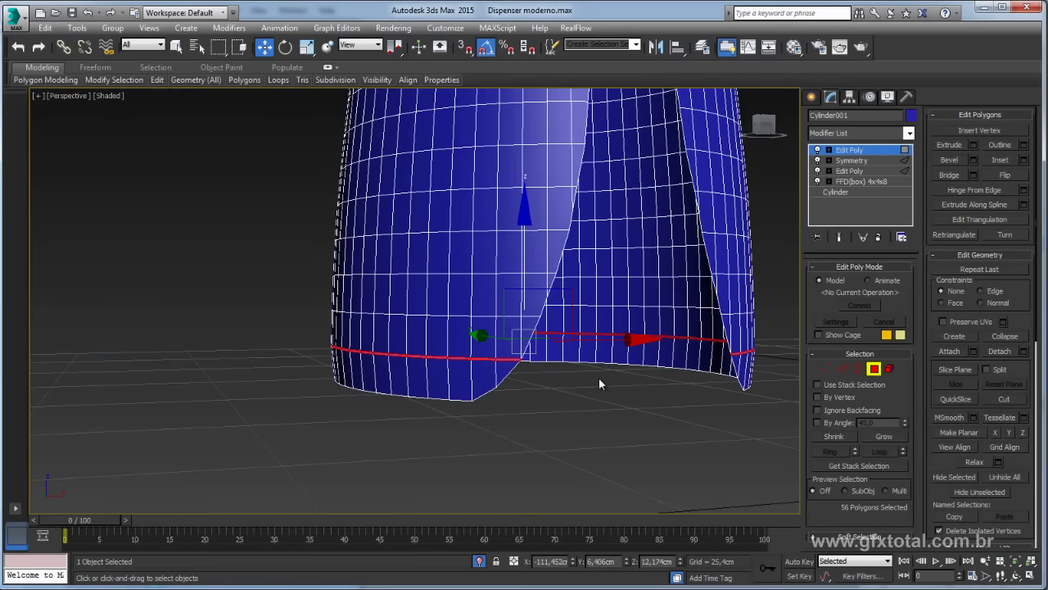
pyautogui.click(598, 377)
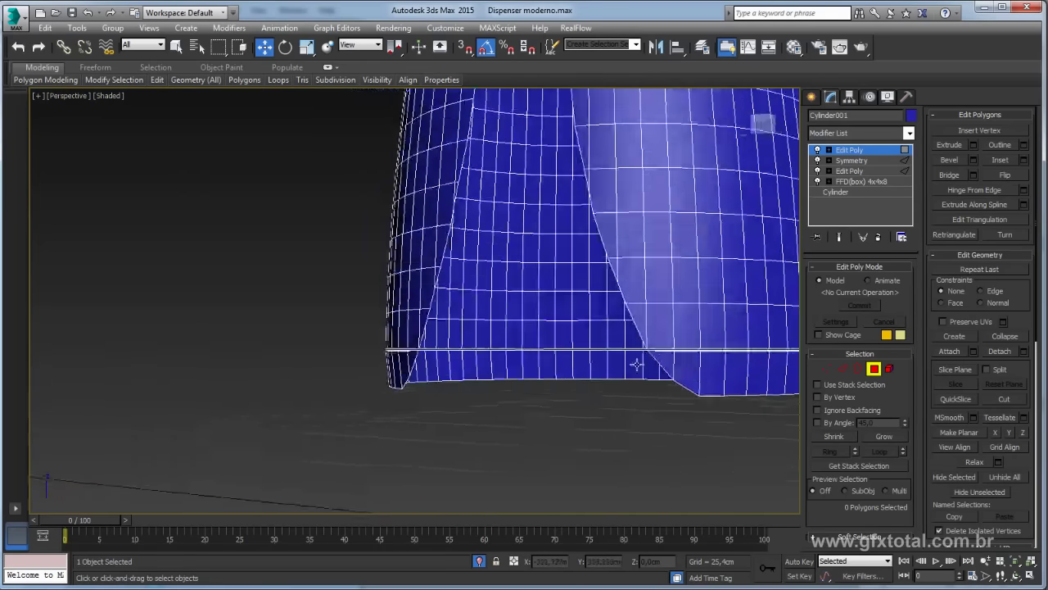
pyautogui.keyDown('alt'); pyautogui.moveTo(709, 370); pyautogui.dragTo(695, 377, button='middle'); pyautogui.keyUp('alt')
pyautogui.hotkey('alt', 'Tab')
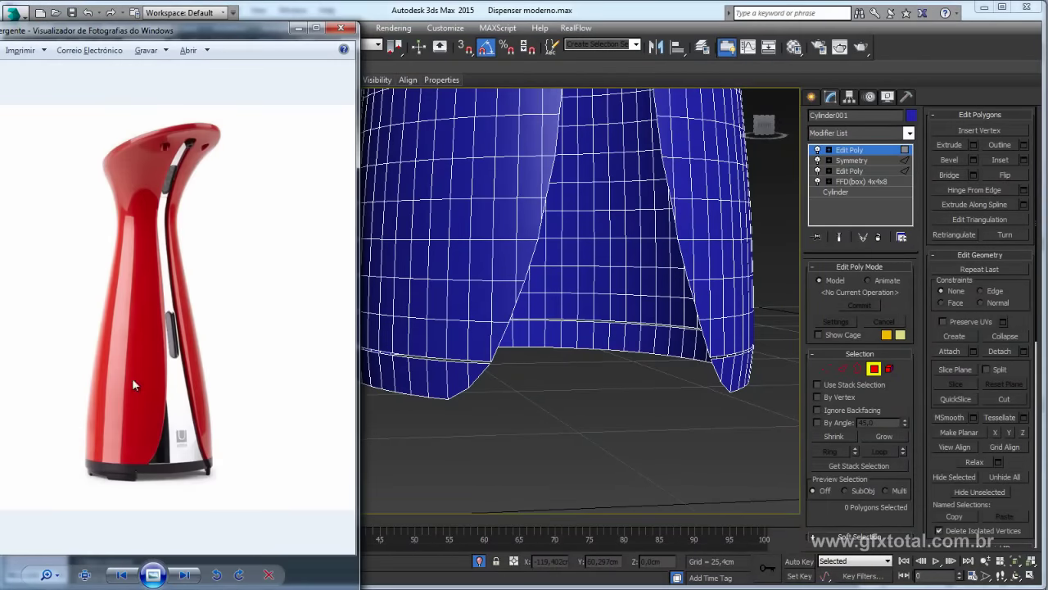
pyautogui.click(556, 359)
pyautogui.scroll(-3, 653, 318)
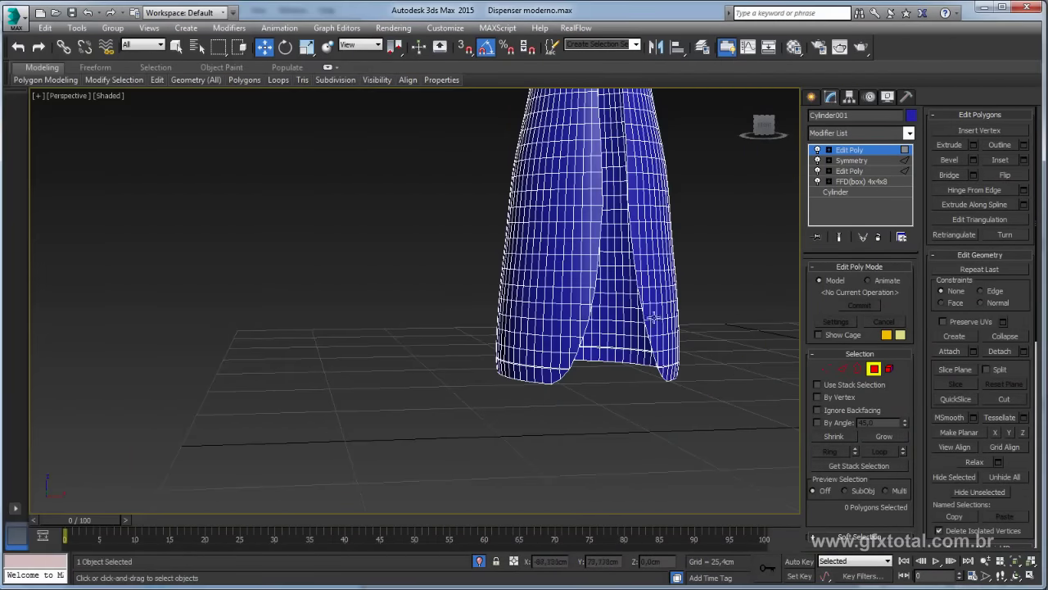
pyautogui.click(864, 150)
pyautogui.scroll(-3, 743, 226)
# - Cap the open top border of the dispenser body
pyautogui.scroll(5, 623, 387)
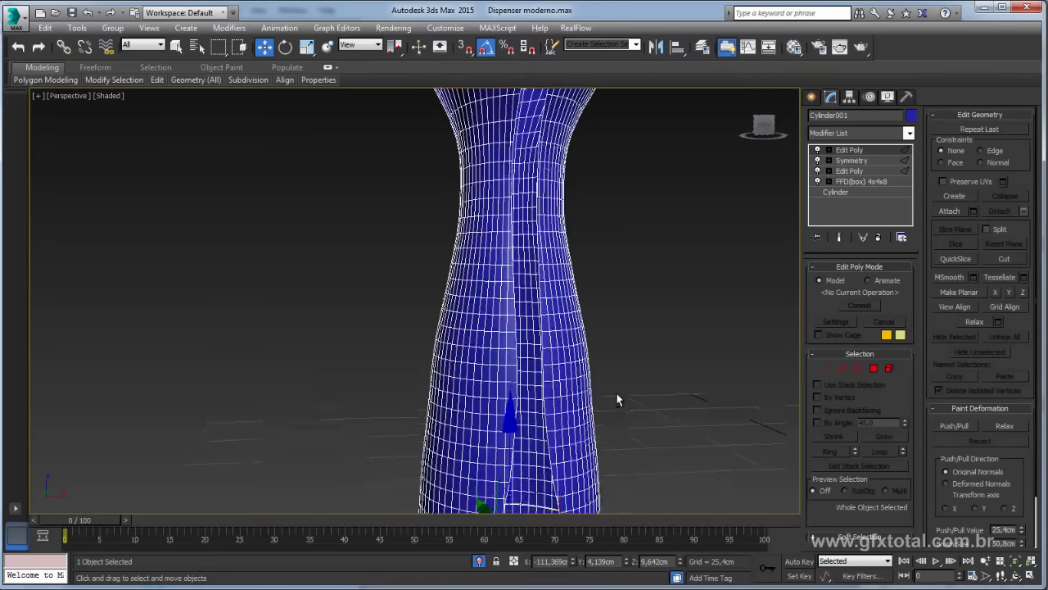
pyautogui.keyDown('alt'); pyautogui.moveTo(616, 400); pyautogui.dragTo(552, 296, button='middle'); pyautogui.keyUp('alt')
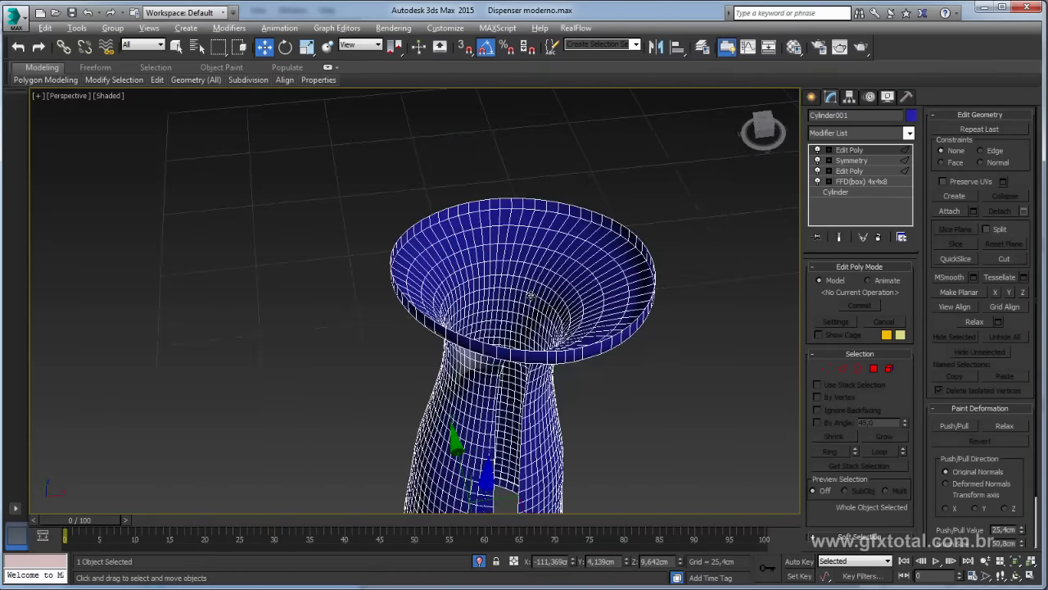
pyautogui.click(857, 369)
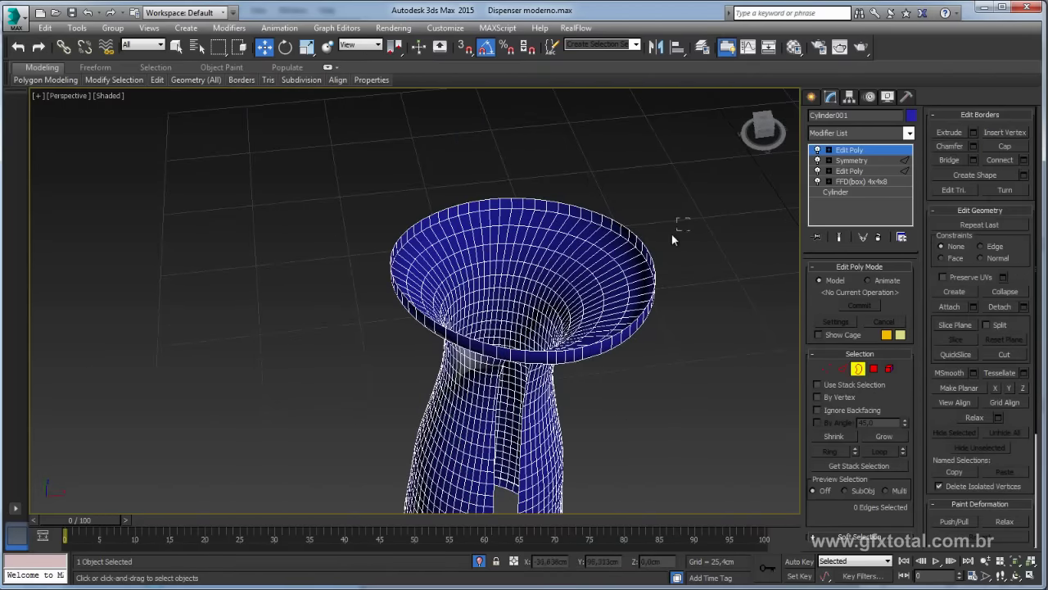
pyautogui.click(629, 250)
pyautogui.keyDown('alt'); pyautogui.moveTo(667, 290); pyautogui.dragTo(786, 228, button='middle'); pyautogui.keyUp('alt')
pyautogui.click(1012, 148)
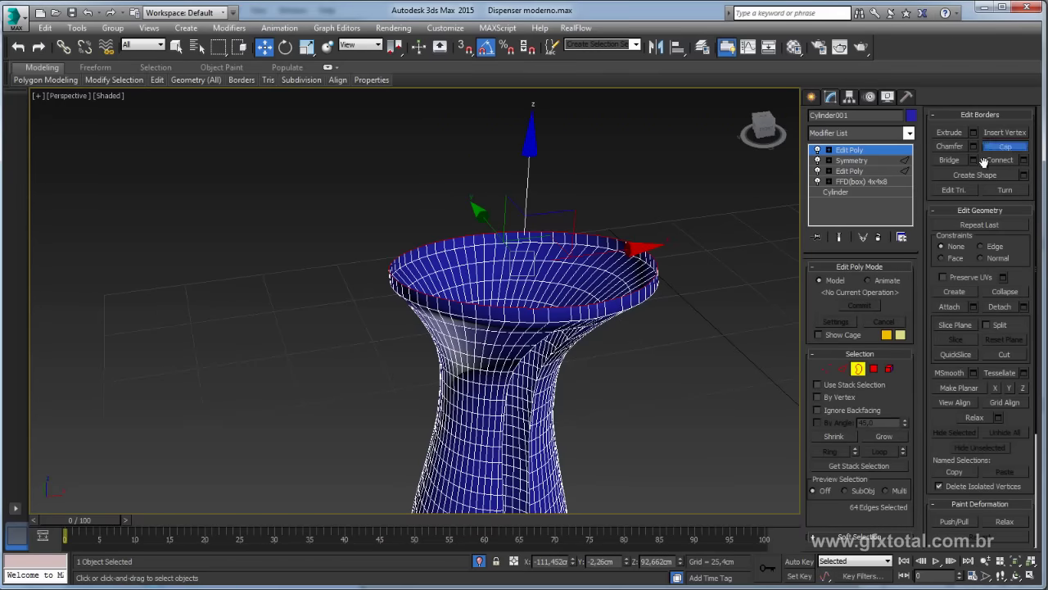
# - Inset the new cap polygon by about 0,458cm to leave a rim, then exit Polygon mode
pyautogui.press('4')
pyautogui.click(632, 265)
pyautogui.keyDown('alt'); pyautogui.moveTo(632, 265); pyautogui.dragTo(876, 436, button='middle'); pyautogui.keyUp('alt')
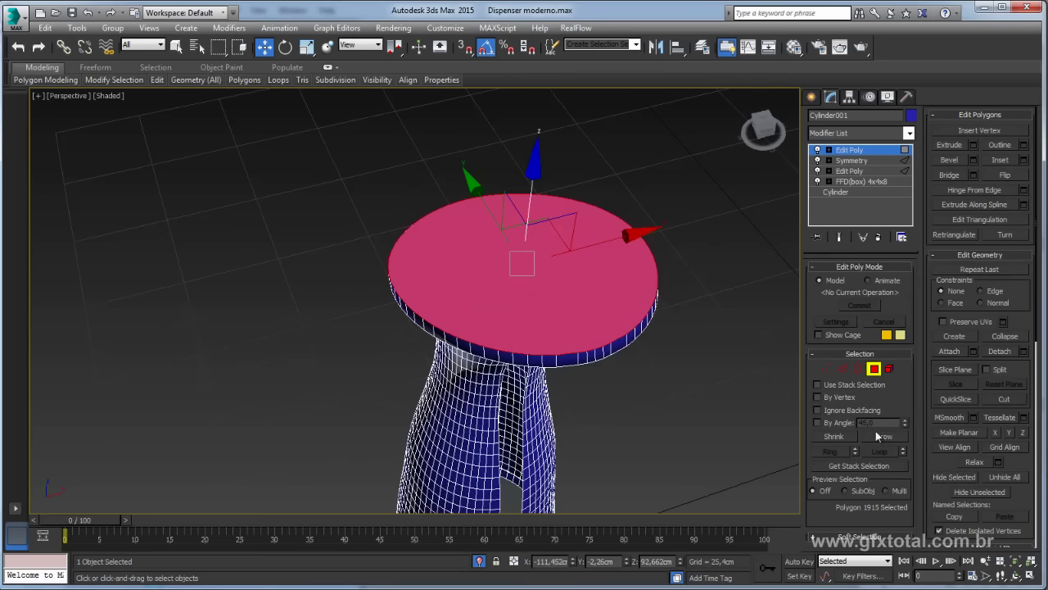
pyautogui.click(1024, 159)
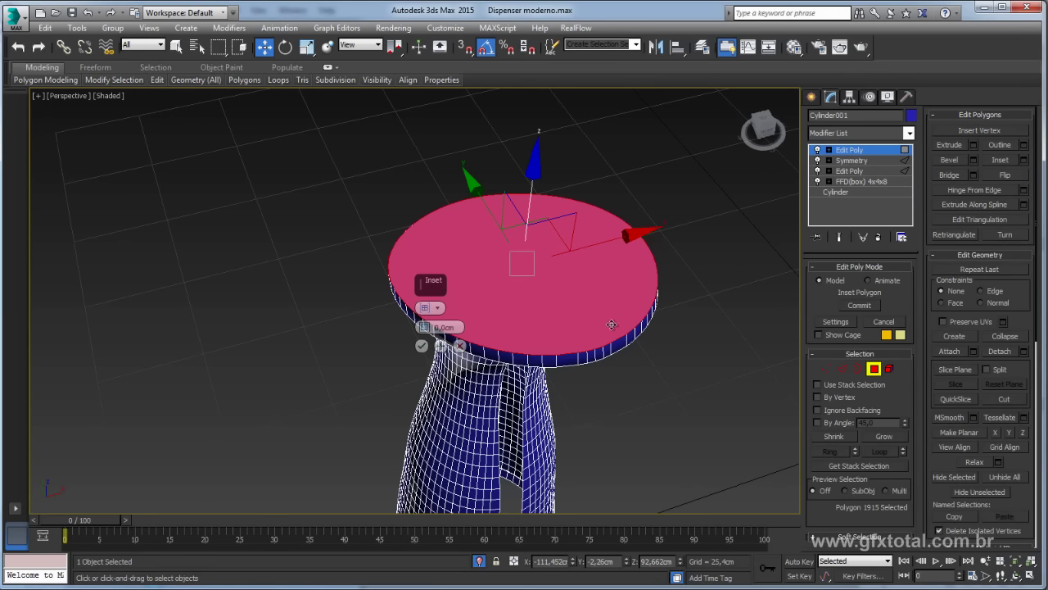
pyautogui.moveTo(424, 325); pyautogui.dragTo(425, 325)
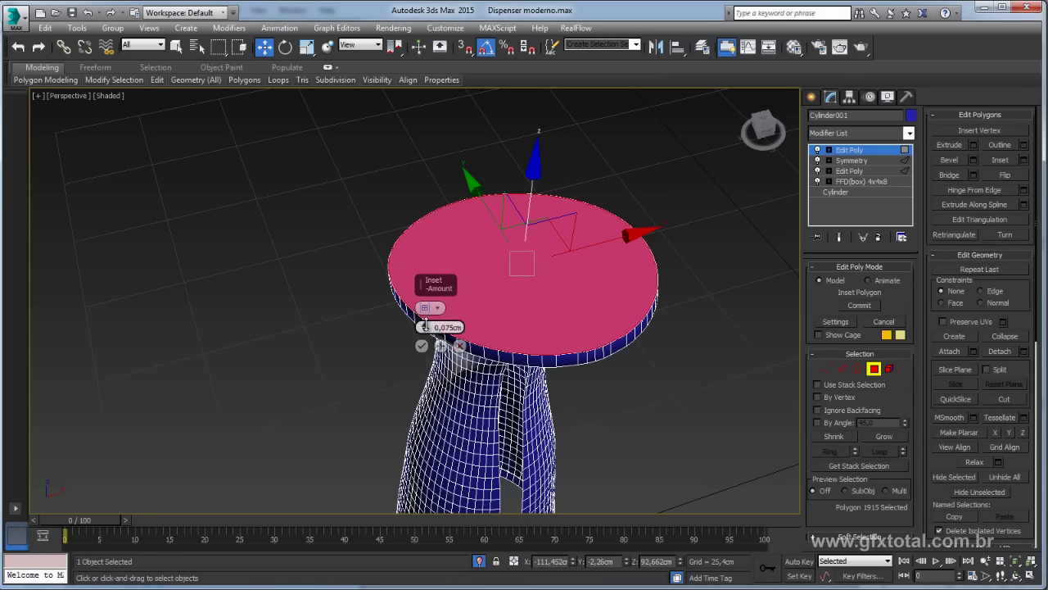
pyautogui.scroll(1, 425, 328)
pyautogui.scroll(2, 426, 328)
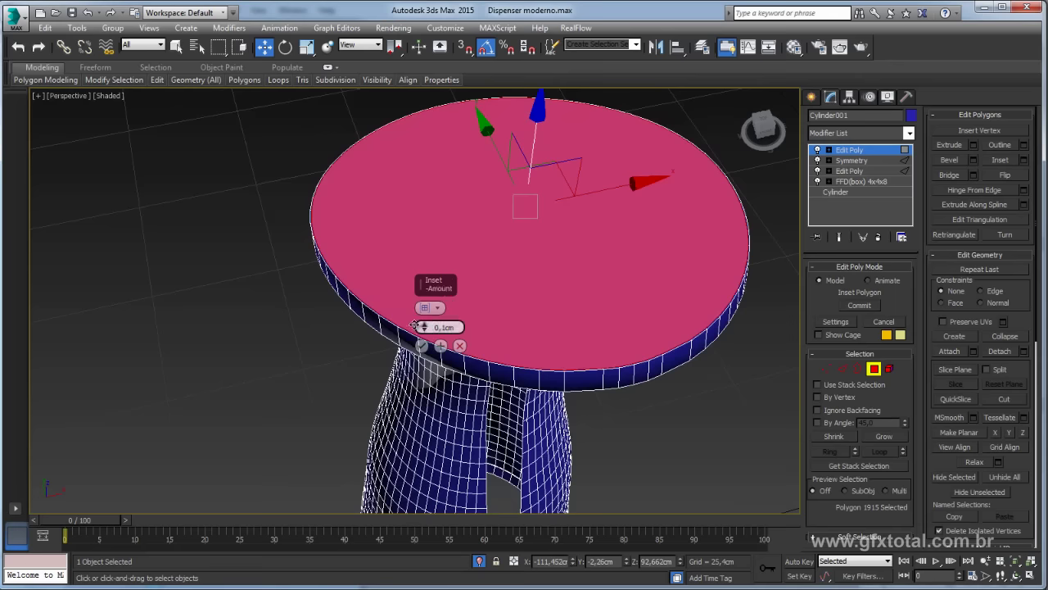
pyautogui.scroll(1, 427, 328)
pyautogui.moveTo(424, 326)
pyautogui.mouseDown()
pyautogui.moveTo(425, 311)
pyautogui.moveTo(422, 325)
pyautogui.mouseUp()
pyautogui.moveTo(424, 321)
pyautogui.keyDown('alt'); pyautogui.mouseDown(button='middle')
pyautogui.moveTo(442, 344)
pyautogui.moveTo(426, 339)
pyautogui.mouseUp(button='middle'); pyautogui.keyUp('alt')
pyautogui.click(421, 345)
pyautogui.keyDown('alt'); pyautogui.moveTo(673, 309); pyautogui.dragTo(688, 279, button='middle'); pyautogui.keyUp('alt')
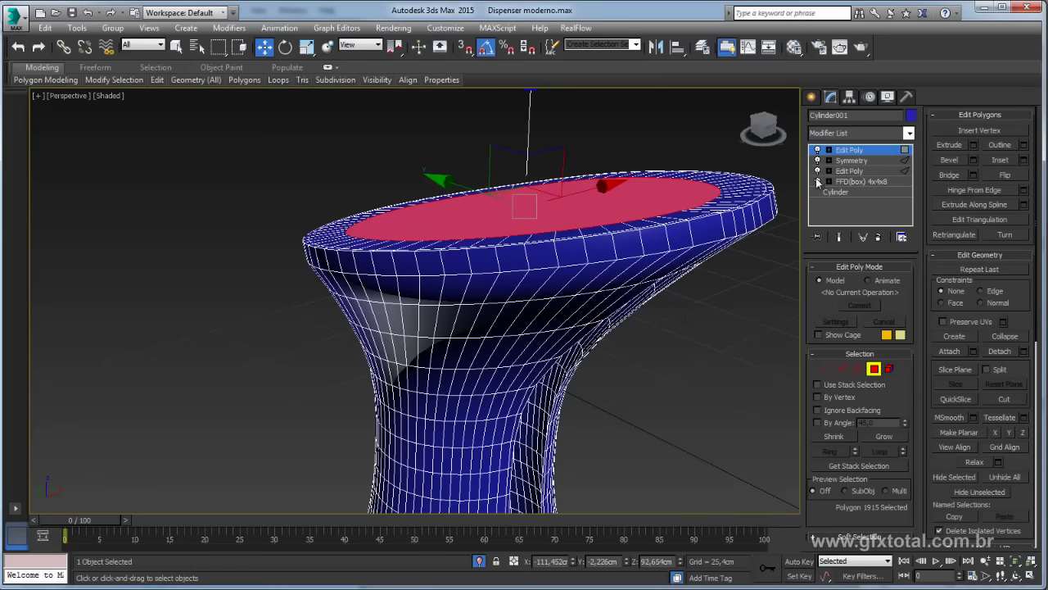
pyautogui.click(854, 153)
pyautogui.moveTo(756, 233)
pyautogui.keyDown('alt'); pyautogui.mouseDown(button='middle')
pyautogui.moveTo(687, 262)
pyautogui.moveTo(695, 279)
pyautogui.moveTo(727, 244)
pyautogui.moveTo(650, 251)
pyautogui.mouseUp(button='middle'); pyautogui.keyUp('alt')
# - Grow the cap selection twice onto the rim faces, reaching 193 polygons
pyautogui.scroll(1, 639, 246)
pyautogui.scroll(2, 590, 270)
pyautogui.scroll(1, 541, 294)
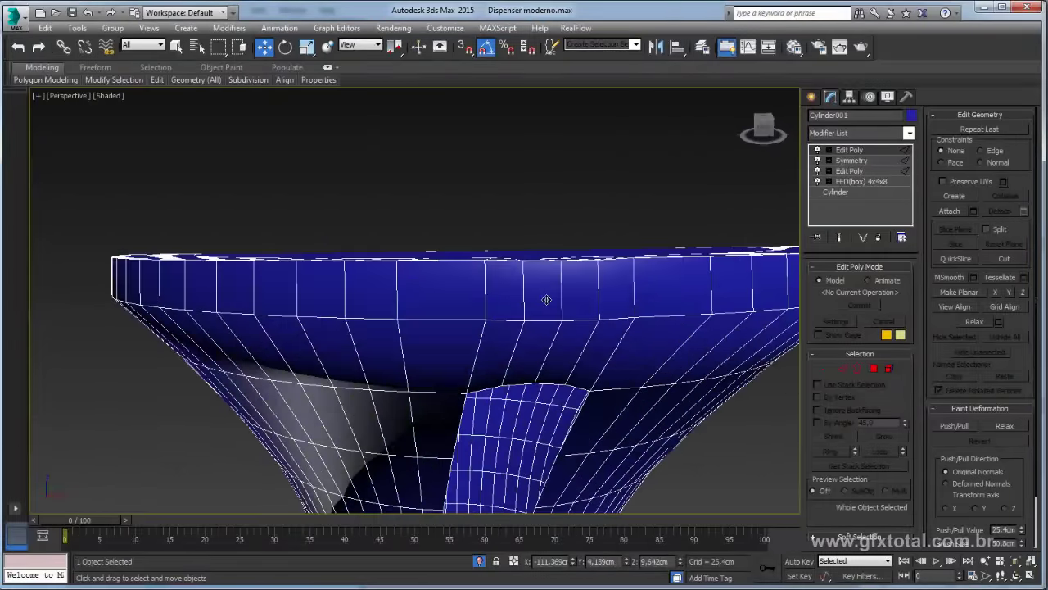
pyautogui.scroll(1, 559, 305)
pyautogui.scroll(-3, 558, 305)
pyautogui.moveTo(559, 281)
pyautogui.keyDown('alt'); pyautogui.mouseDown(button='middle')
pyautogui.moveTo(637, 306)
pyautogui.moveTo(650, 278)
pyautogui.moveTo(627, 292)
pyautogui.moveTo(646, 281)
pyautogui.moveTo(635, 176)
pyautogui.mouseUp(button='middle'); pyautogui.keyUp('alt')
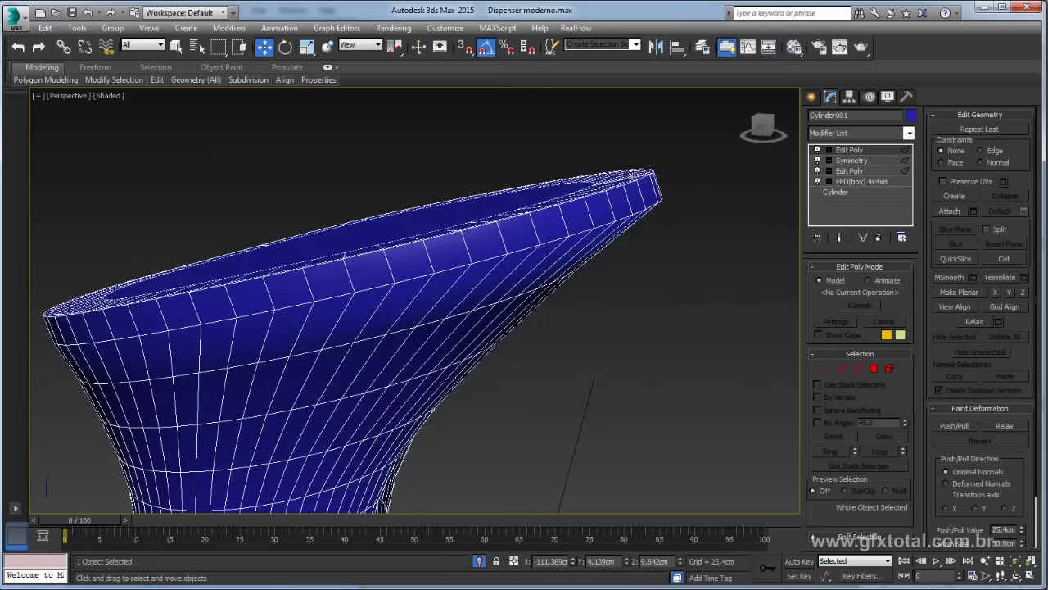
pyautogui.keyDown('alt'); pyautogui.moveTo(581, 206); pyautogui.dragTo(520, 229, button='middle'); pyautogui.keyUp('alt')
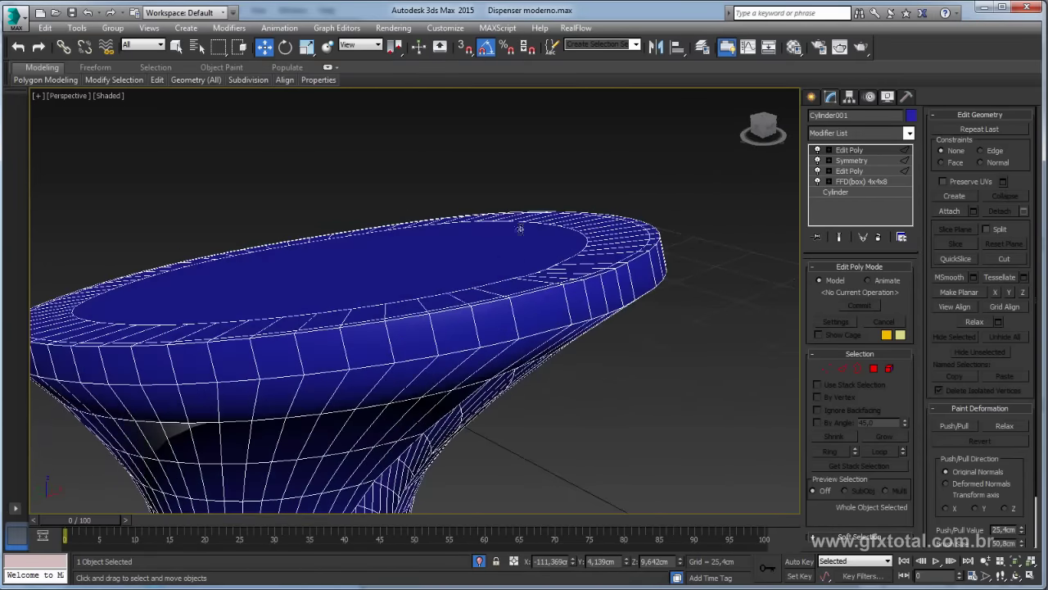
pyautogui.click(875, 370)
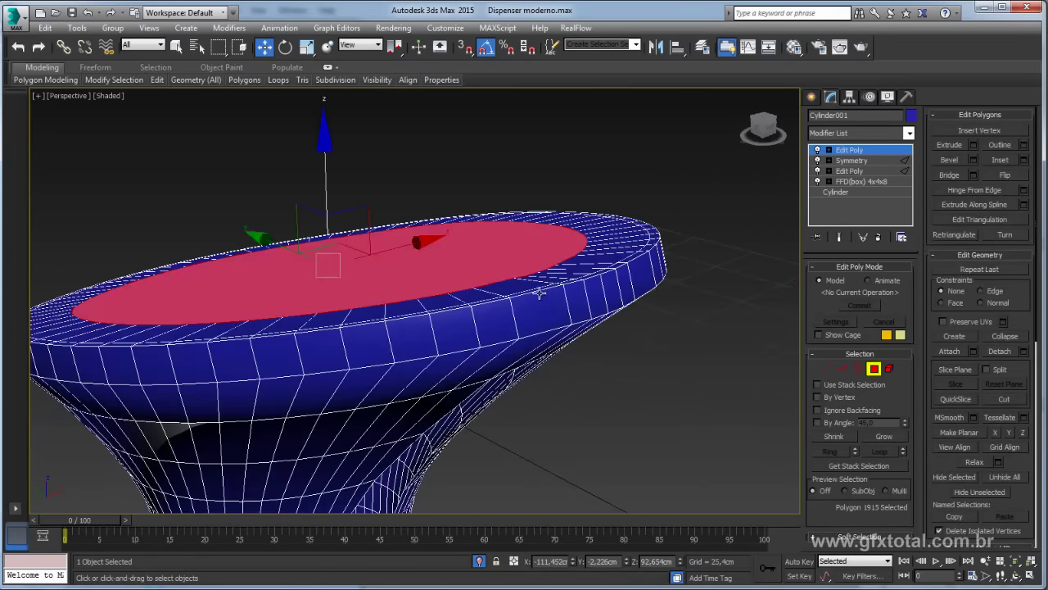
pyautogui.keyDown('alt'); pyautogui.moveTo(539, 293); pyautogui.dragTo(565, 283, button='middle'); pyautogui.keyUp('alt')
pyautogui.click(883, 440)
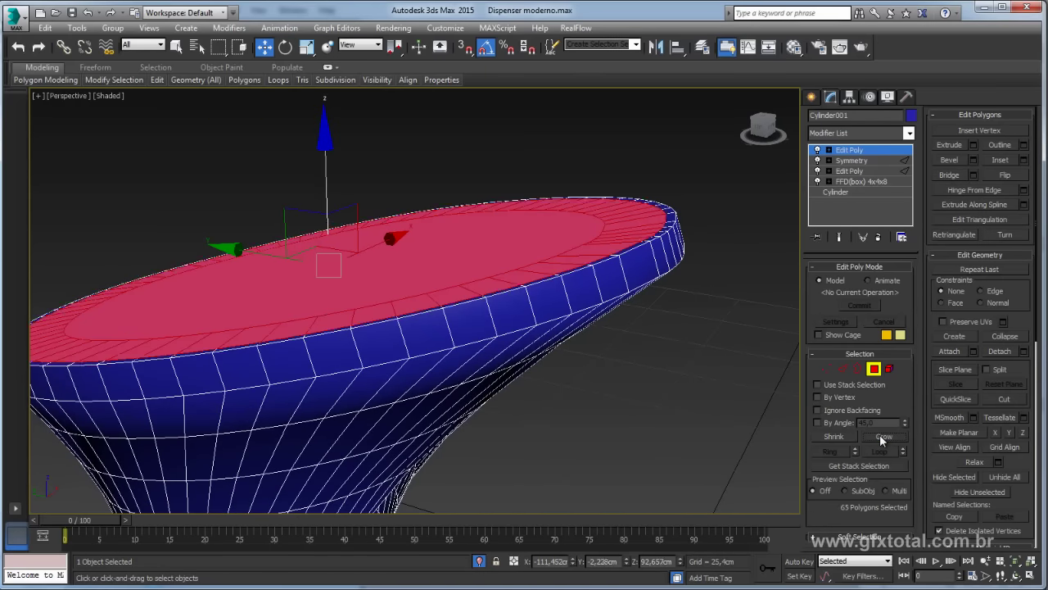
pyautogui.click(901, 441)
pyautogui.keyDown('alt'); pyautogui.moveTo(639, 360); pyautogui.dragTo(667, 333, button='middle'); pyautogui.keyUp('alt')
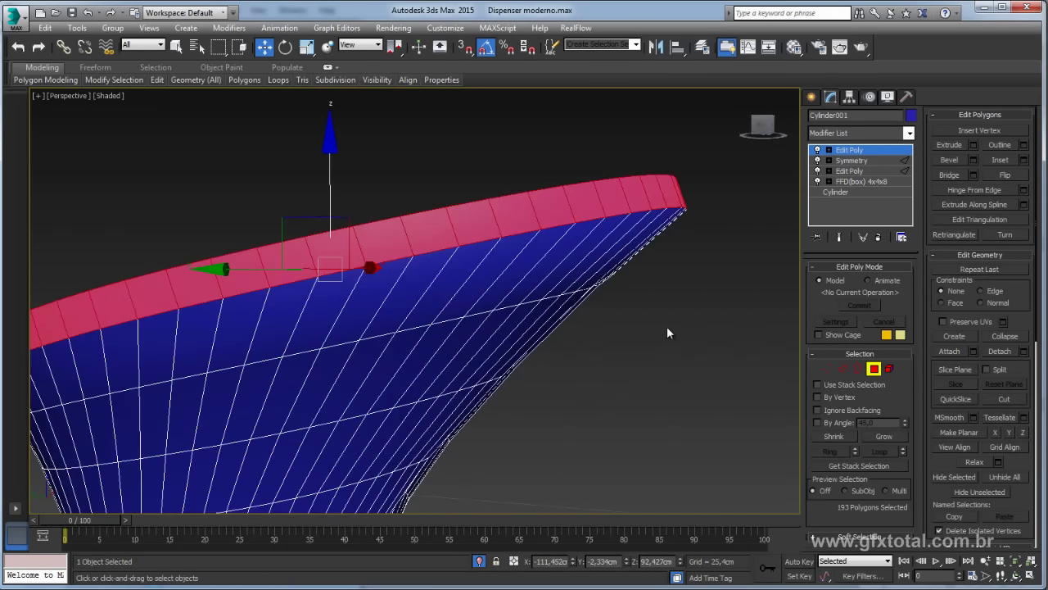
# - In the Left view, bring up a slice plane and tilt it toward the rim
pyautogui.press('l')
pyautogui.scroll(3, 643, 298)
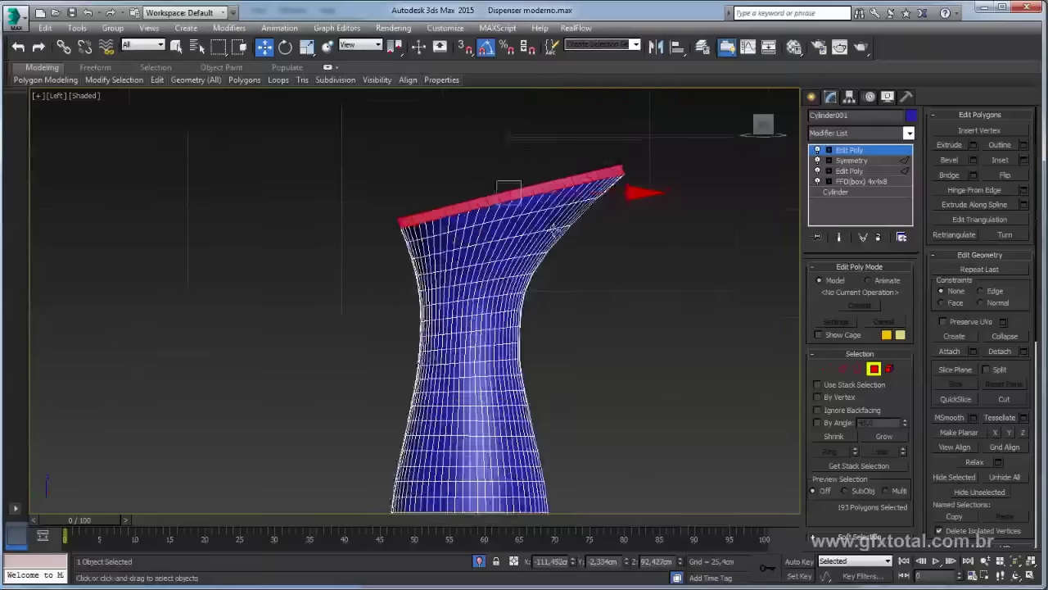
pyautogui.scroll(2, 571, 356)
pyautogui.moveTo(570, 356); pyautogui.dragTo(579, 404, button='middle')
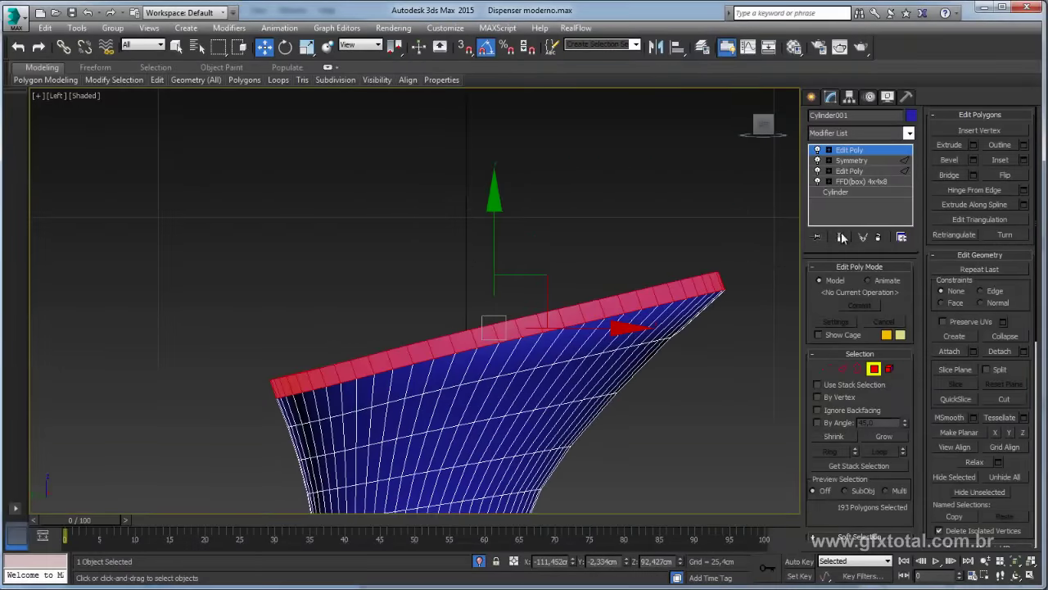
pyautogui.click(955, 369)
pyautogui.scroll(-5, 605, 385)
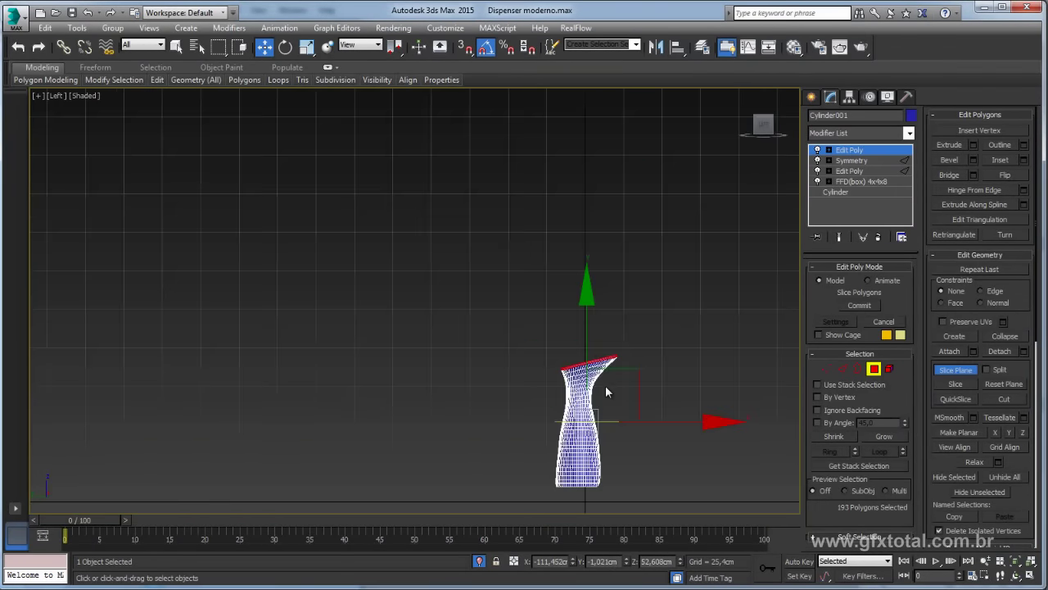
pyautogui.scroll(1, 583, 353)
pyautogui.scroll(2, 586, 336)
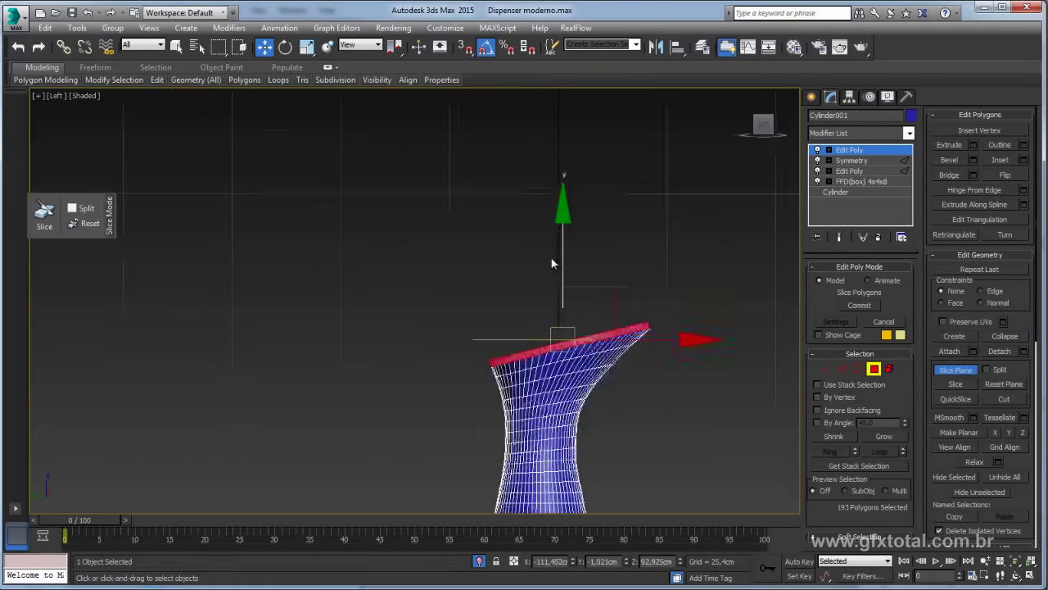
pyautogui.scroll(3, 599, 310)
pyautogui.moveTo(599, 309); pyautogui.dragTo(518, 154, button='middle')
# - Rotate and move the slice plane to match the rim's slant just under it
pyautogui.press('e')
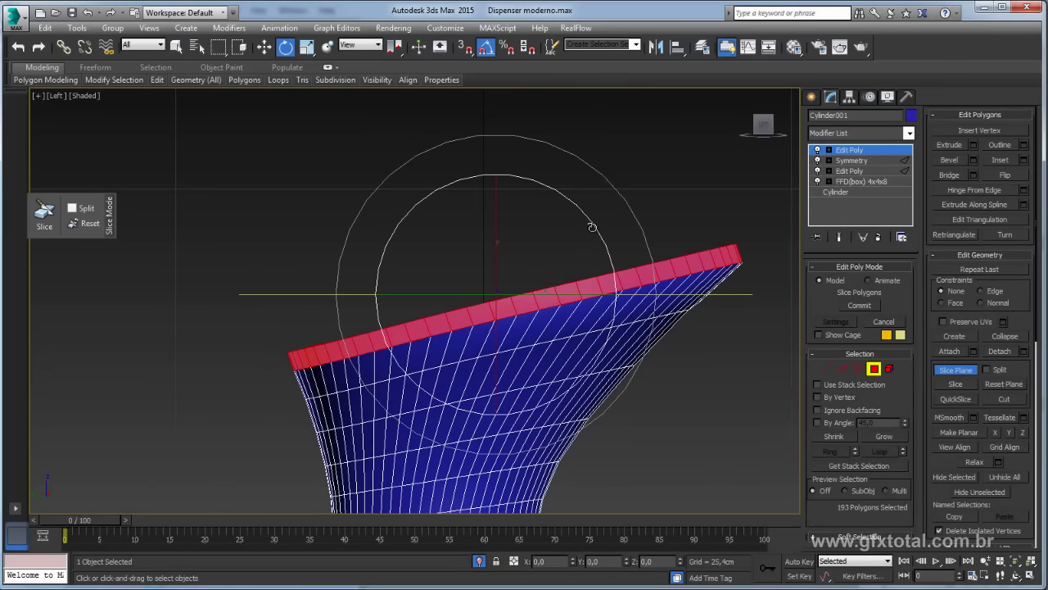
pyautogui.moveTo(594, 231); pyautogui.dragTo(588, 225)
pyautogui.press('w')
pyautogui.moveTo(527, 241); pyautogui.dragTo(525, 255)
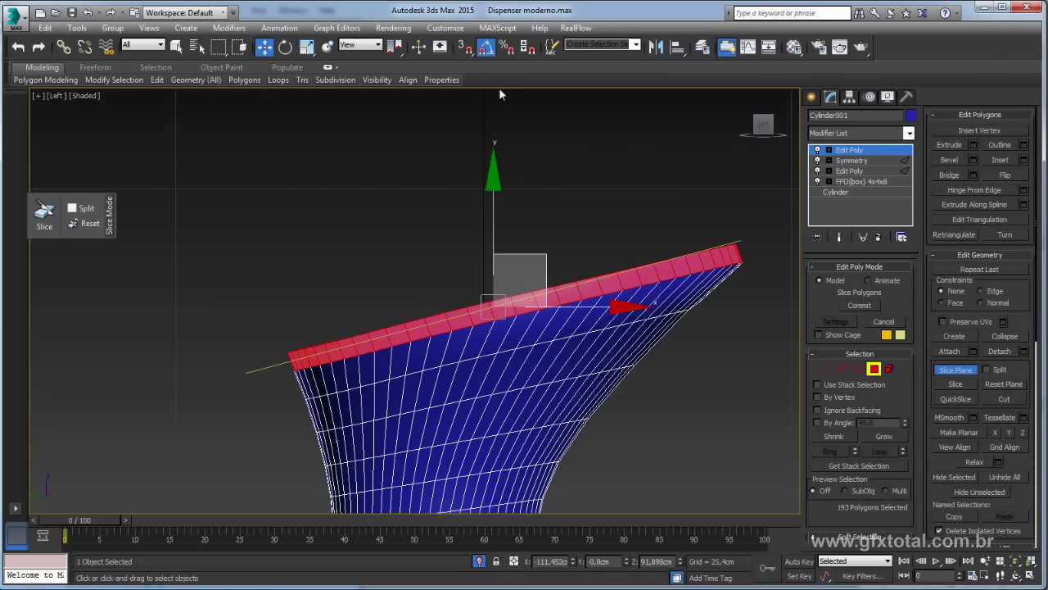
pyautogui.press('e')
pyautogui.moveTo(583, 229); pyautogui.dragTo(587, 230)
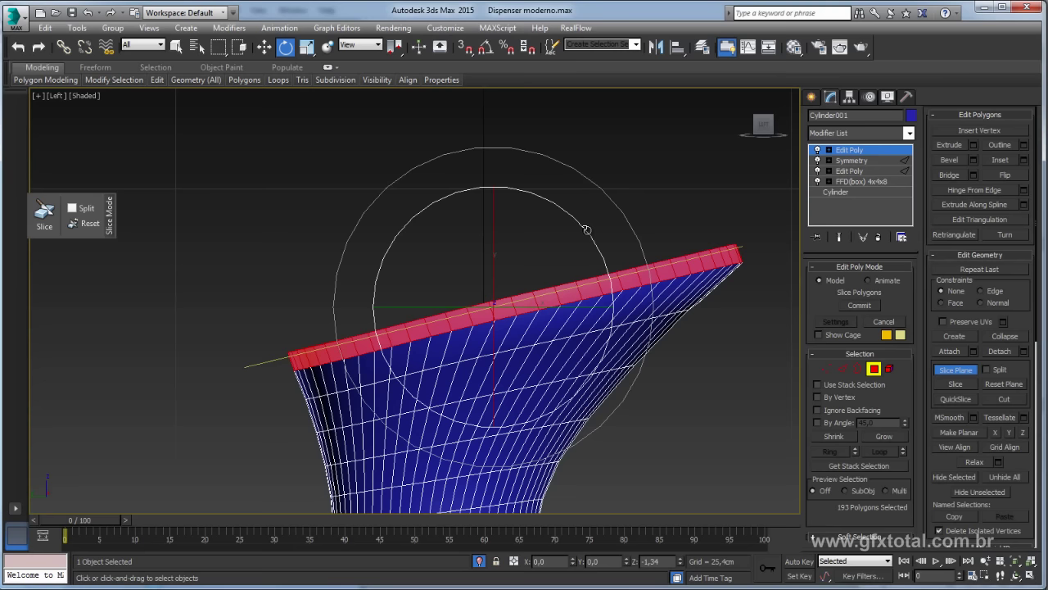
pyautogui.press('w')
pyautogui.moveTo(531, 255); pyautogui.dragTo(536, 252)
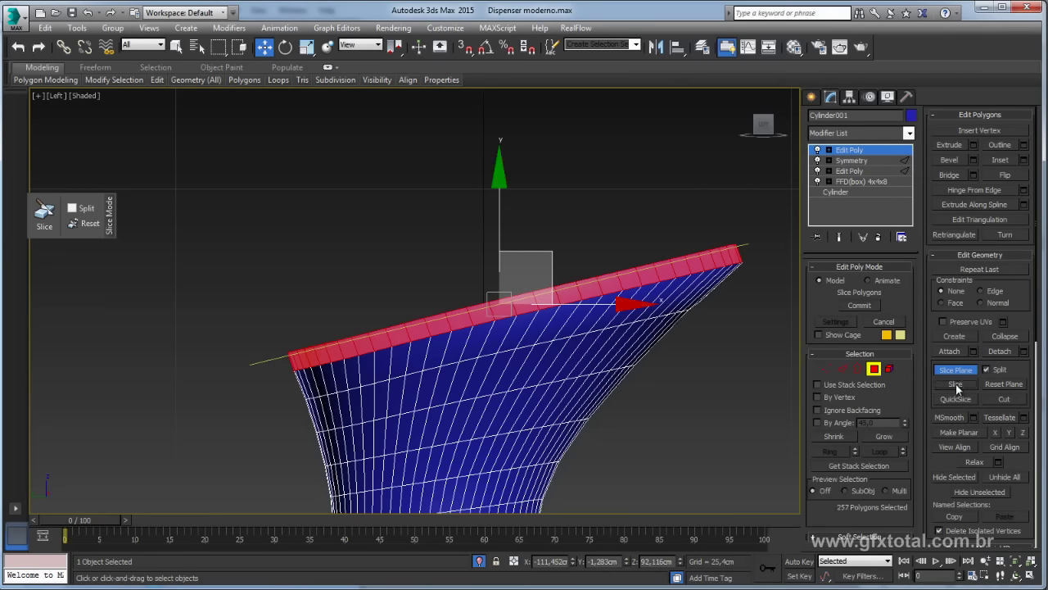
# - Split the rim off as a separate element, clear the selection and switch to Element mode
pyautogui.moveTo(770, 322); pyautogui.dragTo(718, 332, button='middle')
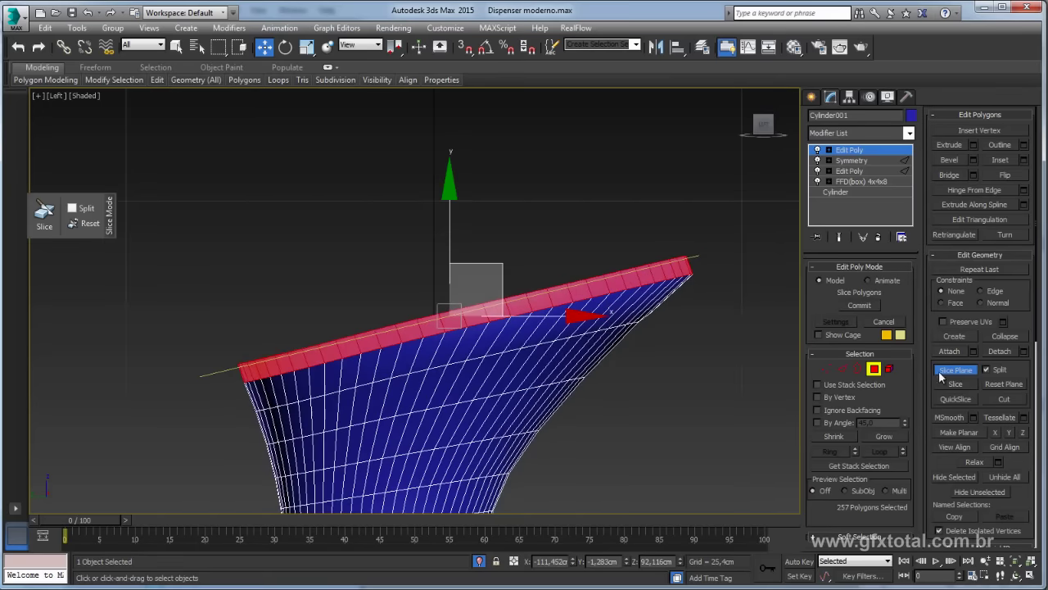
pyautogui.click(958, 370)
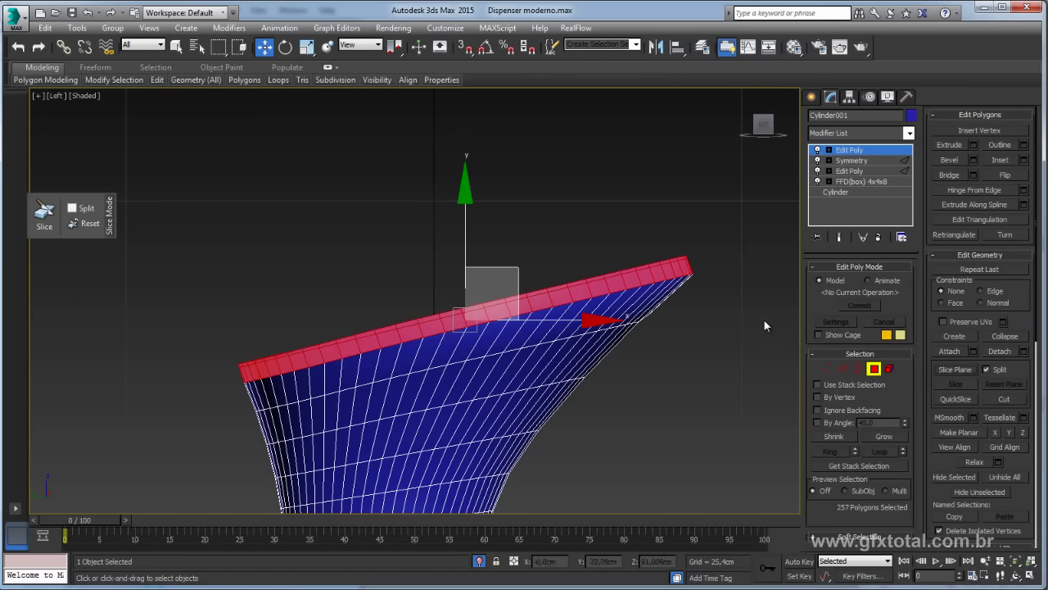
pyautogui.click(763, 318)
pyautogui.click(889, 368)
pyautogui.moveTo(740, 295)
pyautogui.mouseDown(button='middle')
pyautogui.moveTo(709, 310)
pyautogui.moveTo(697, 362)
pyautogui.mouseUp(button='middle')
# - Delete the sliced-off top element in the Perspective view
pyautogui.press('p')
pyautogui.press('z')
pyautogui.click(442, 144)
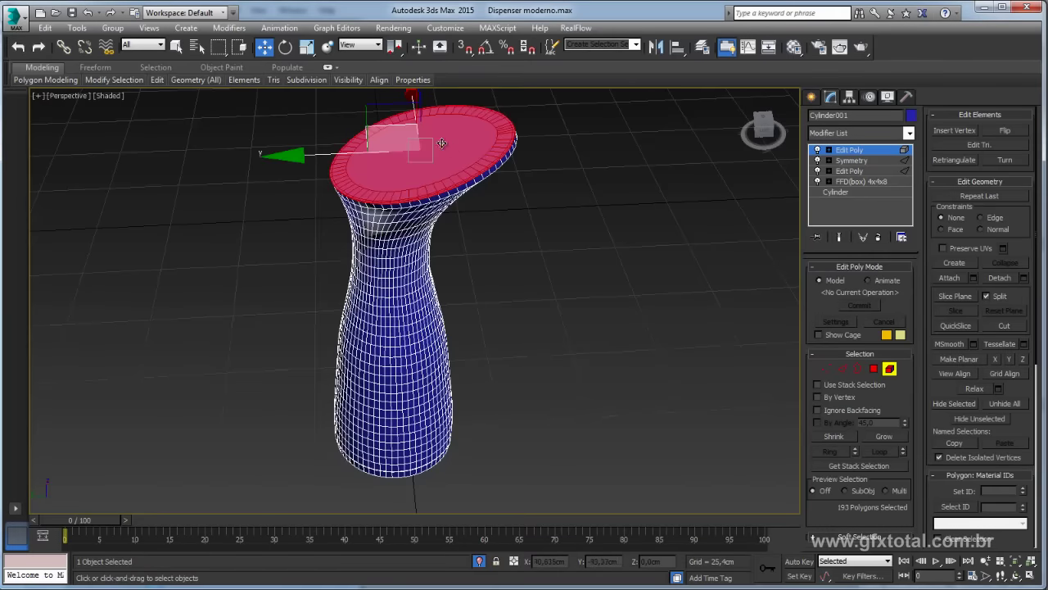
pyautogui.scroll(-2, 573, 245)
pyautogui.scroll(6, 597, 261)
pyautogui.scroll(-6, 620, 270)
pyautogui.press('Delete')
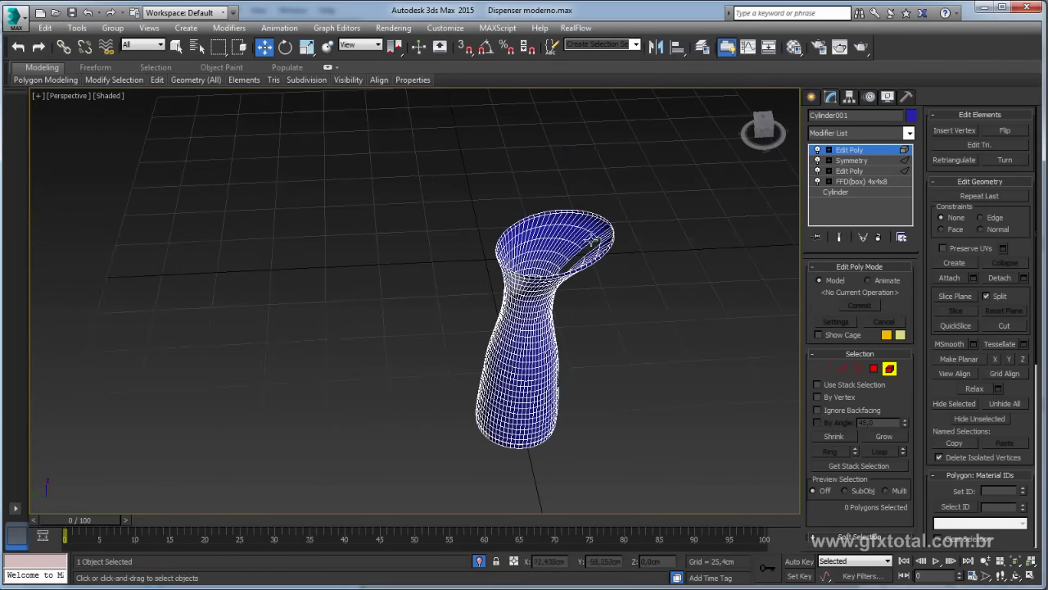
# - Cap the open top rim border of the body
pyautogui.scroll(5, 620, 271)
pyautogui.moveTo(620, 270)
pyautogui.mouseDown(button='middle')
pyautogui.moveTo(627, 229)
pyautogui.moveTo(615, 285)
pyautogui.moveTo(626, 236)
pyautogui.moveTo(553, 205)
pyautogui.mouseUp(button='middle')
pyautogui.press('3')
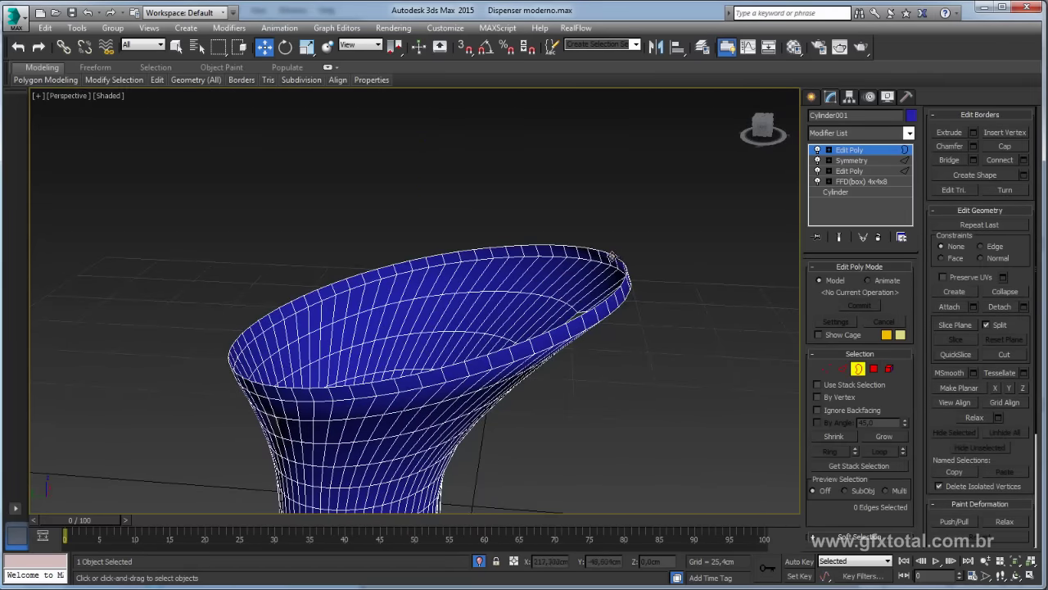
pyautogui.click(611, 257)
pyautogui.click(1004, 146)
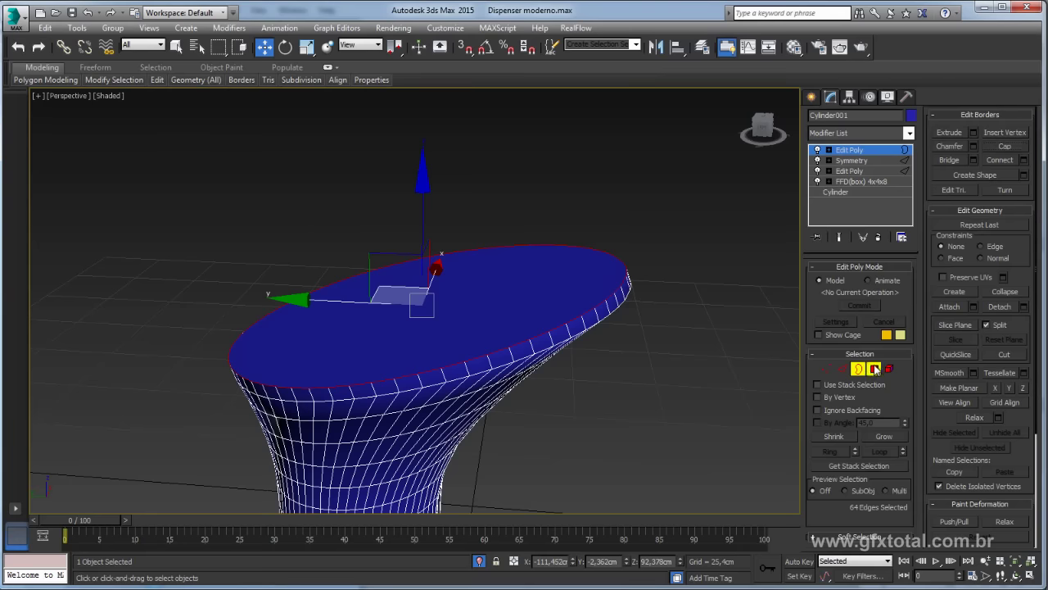
# - Extrude the new cap polygon inward by a small negative height
pyautogui.click(873, 368)
pyautogui.click(515, 314)
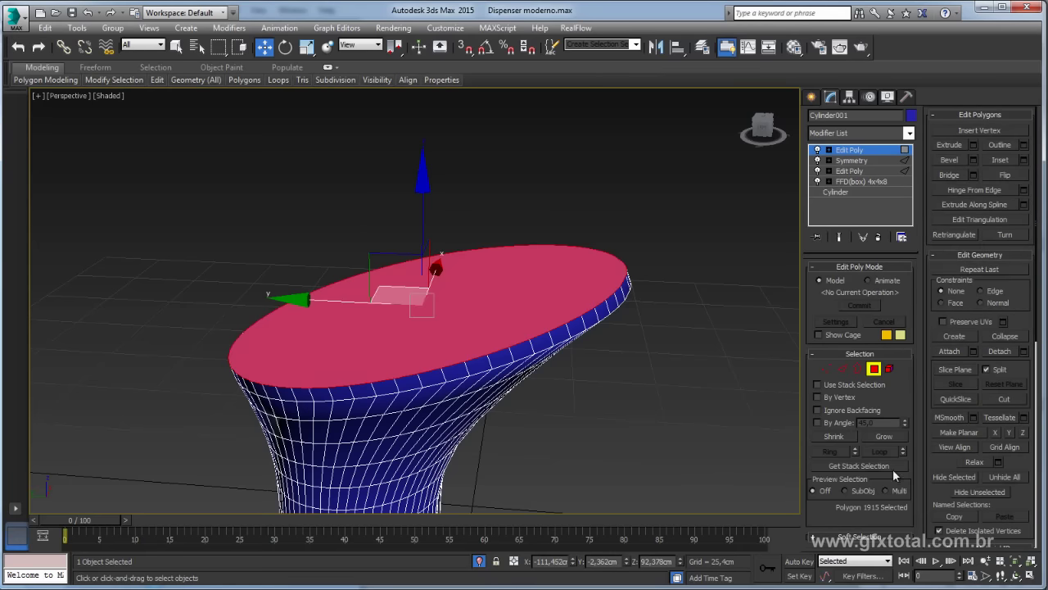
pyautogui.click(973, 144)
pyautogui.keyDown('alt'); pyautogui.moveTo(498, 322); pyautogui.dragTo(425, 326, button='middle'); pyautogui.keyUp('alt')
pyautogui.moveTo(425, 326); pyautogui.dragTo(423, 327)
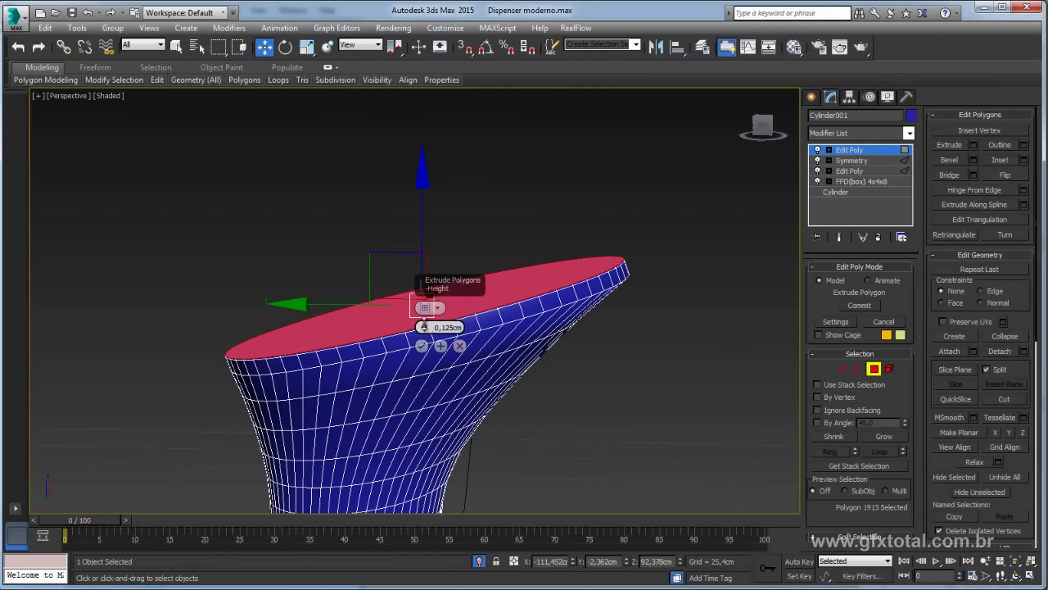
pyautogui.click(421, 346)
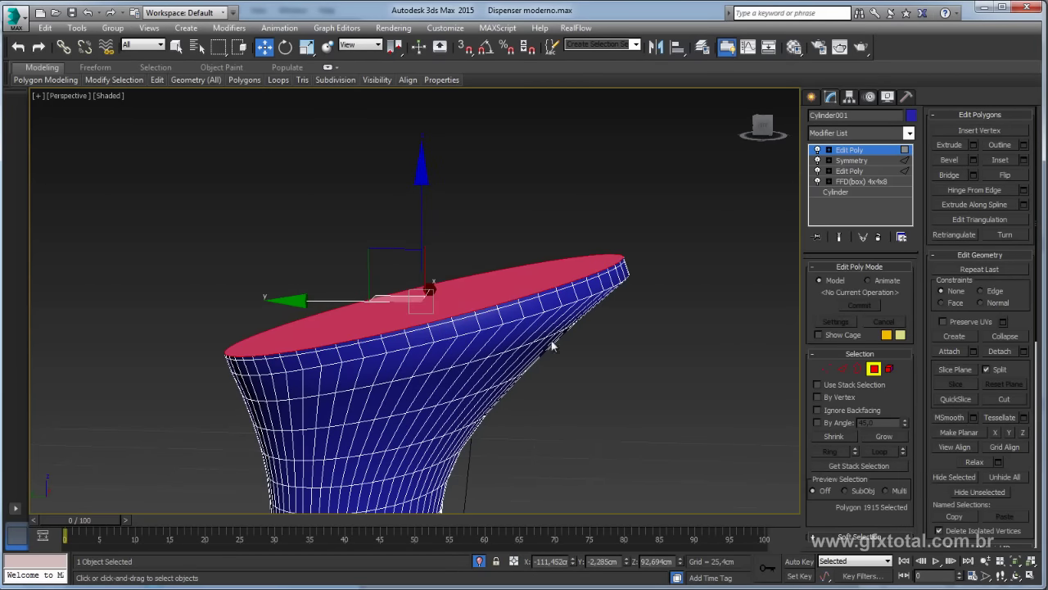
# - Inset the cap twice using Apply and Continue to form concentric face rings
pyautogui.click(1024, 161)
pyautogui.keyDown('alt'); pyautogui.moveTo(427, 344); pyautogui.dragTo(425, 327, button='middle'); pyautogui.keyUp('alt')
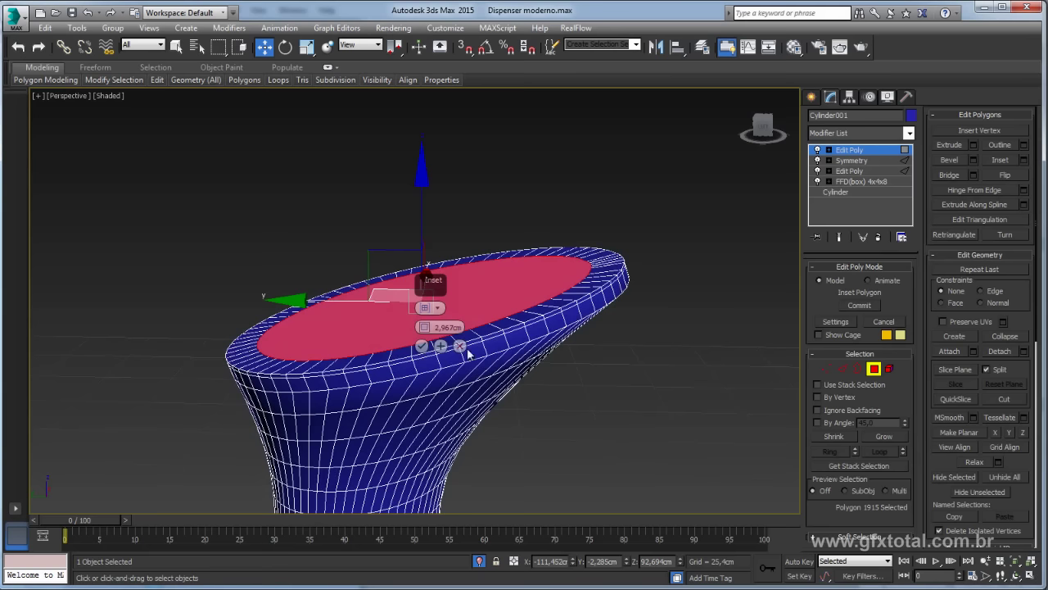
pyautogui.moveTo(425, 328); pyautogui.dragTo(424, 326)
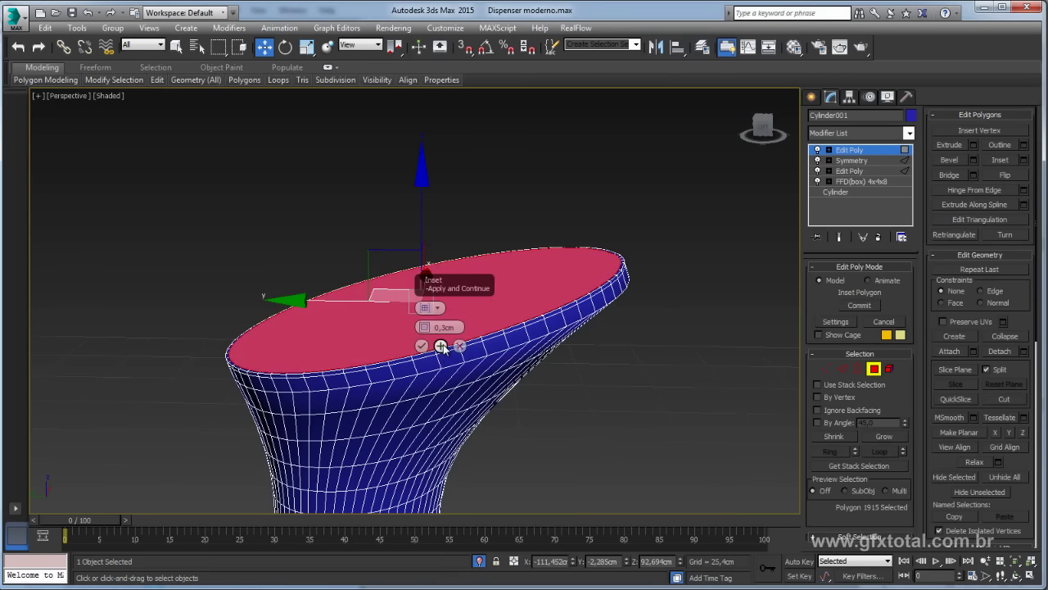
pyautogui.moveTo(424, 327); pyautogui.dragTo(443, 348)
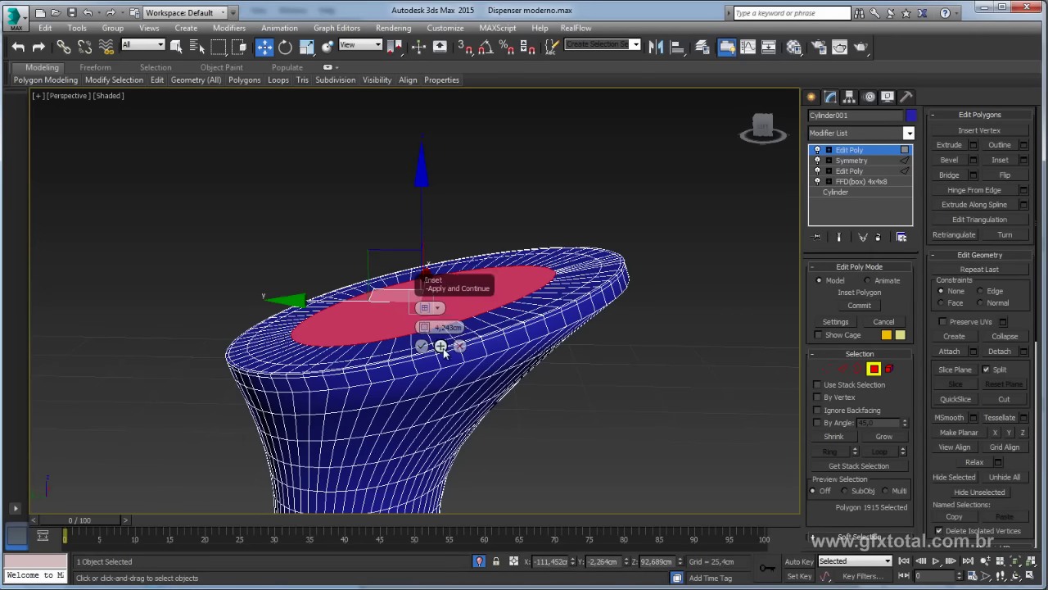
pyautogui.click(441, 346)
pyautogui.click(422, 347)
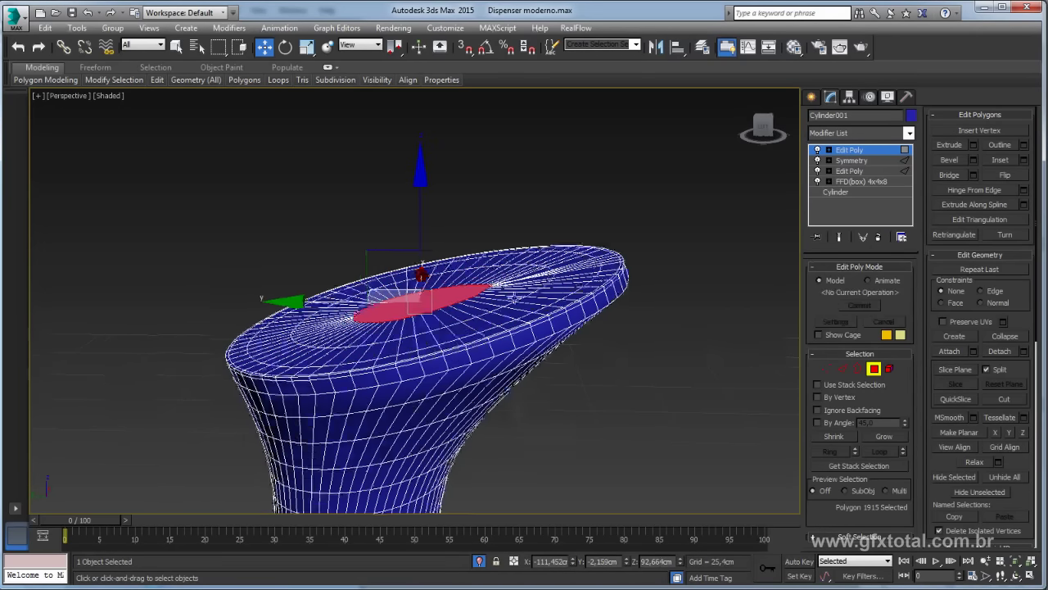
pyautogui.keyDown('alt'); pyautogui.moveTo(761, 221); pyautogui.dragTo(812, 259, button='middle'); pyautogui.keyUp('alt')
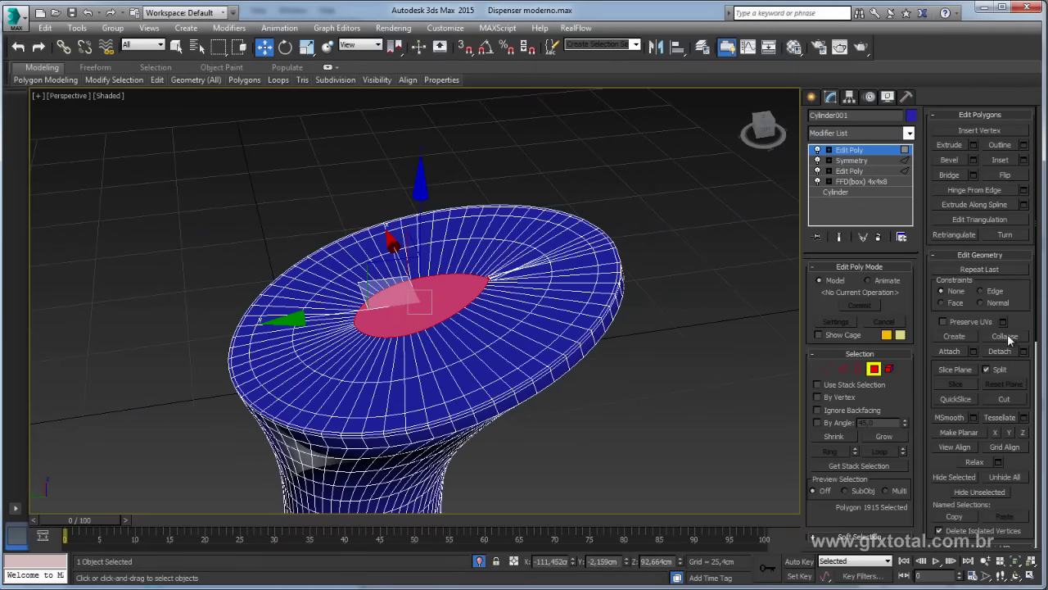
# - Clear the polygon selection and leave Polygon sub-object mode
pyautogui.hotkey('ctrl', 'd')
pyautogui.moveTo(525, 246)
pyautogui.keyDown('alt'); pyautogui.mouseDown(button='middle')
pyautogui.moveTo(543, 320)
pyautogui.moveTo(905, 150)
pyautogui.mouseUp(button='middle'); pyautogui.keyUp('alt')
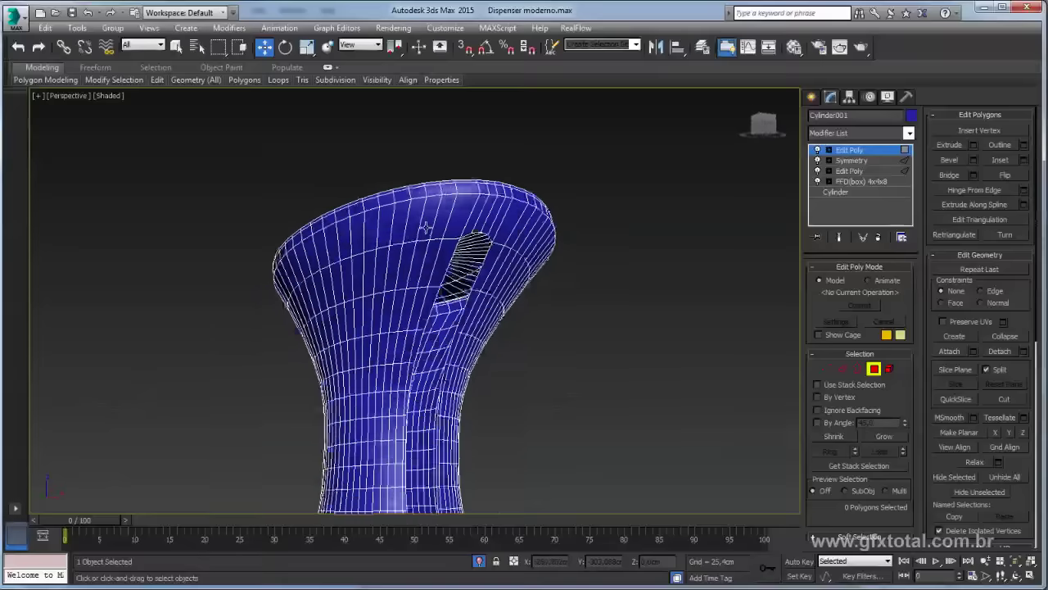
pyautogui.click(848, 152)
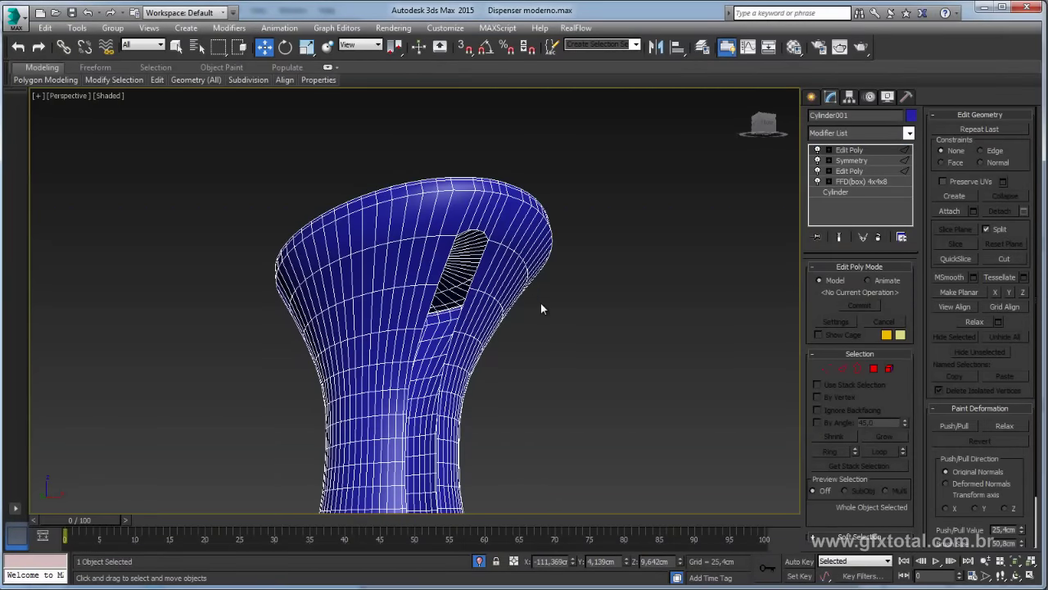
# - Orbit to a side view of the whole dispenser and bring up the Modifier List
pyautogui.scroll(-3, 540, 309)
pyautogui.keyDown('alt'); pyautogui.moveTo(552, 391); pyautogui.dragTo(482, 545, button='middle'); pyautogui.keyUp('alt')
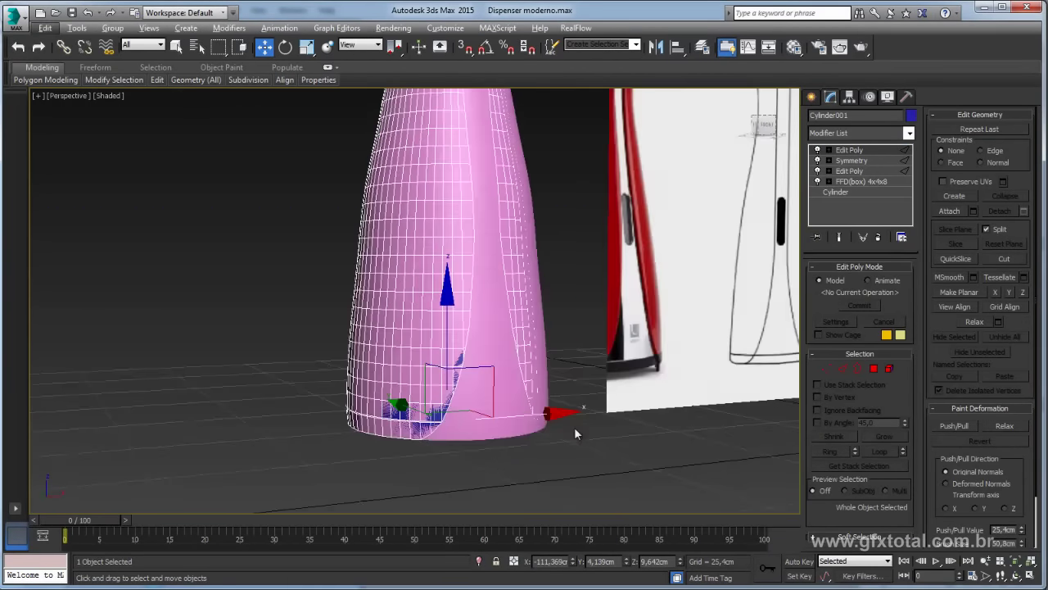
pyautogui.scroll(-5, 576, 432)
pyautogui.moveTo(554, 199); pyautogui.dragTo(596, 301, button='middle')
pyautogui.keyDown('alt'); pyautogui.moveTo(779, 225); pyautogui.dragTo(571, 240, button='middle'); pyautogui.keyUp('alt')
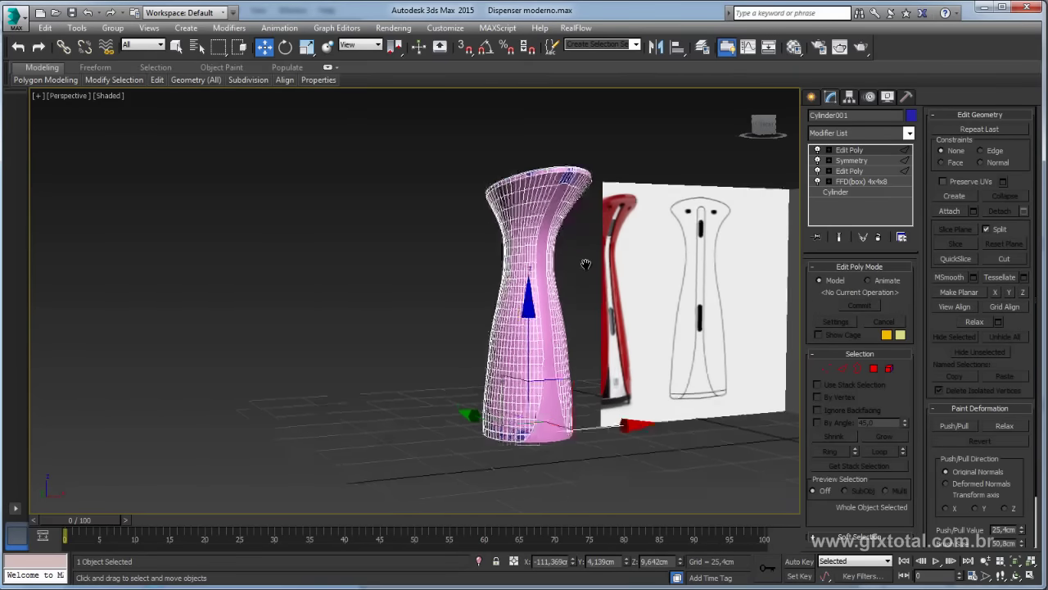
pyautogui.scroll(3, 554, 181)
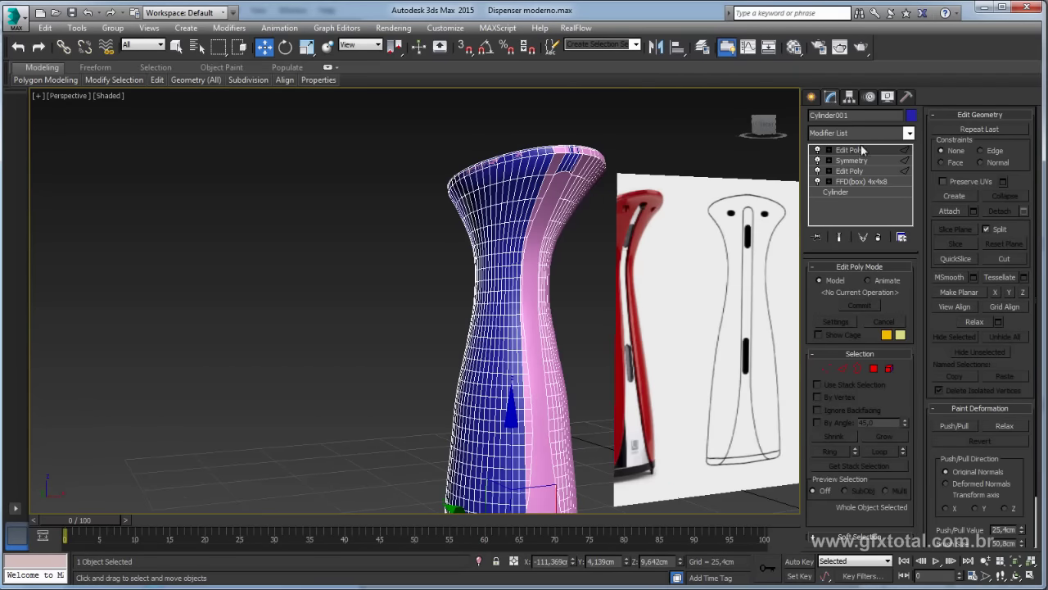
pyautogui.click(910, 136)
pyautogui.moveTo(911, 174)
pyautogui.mouseDown()
pyautogui.moveTo(914, 464)
pyautogui.moveTo(914, 446)
pyautogui.mouseUp()
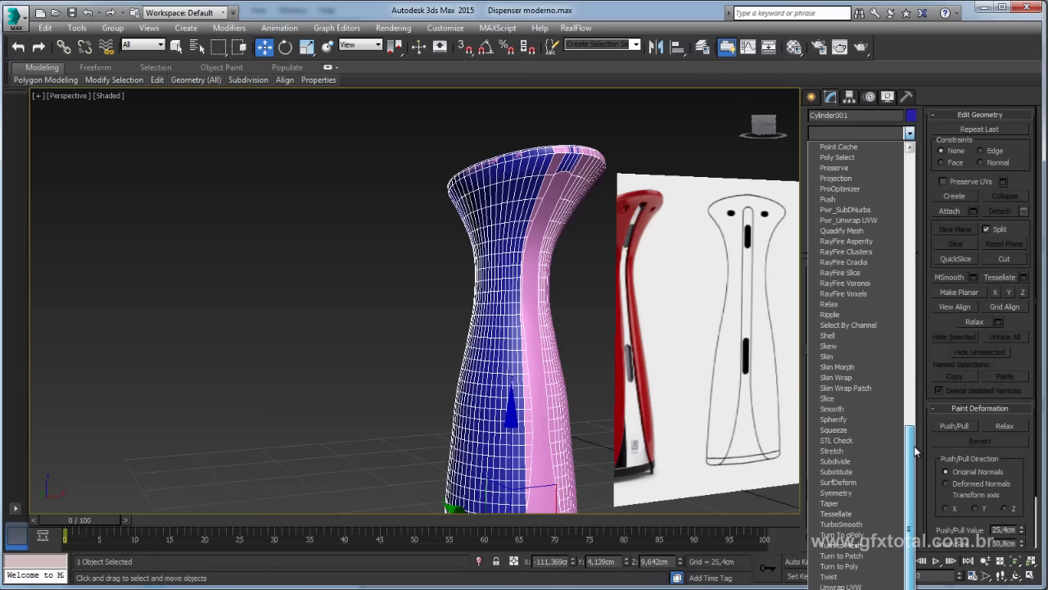
# - Add a Shell modifier to the body with an Outer Amount of 0,356 cm
pyautogui.click(835, 336)
pyautogui.keyDown('alt'); pyautogui.moveTo(596, 285); pyautogui.dragTo(918, 299, button='middle'); pyautogui.keyUp('alt')
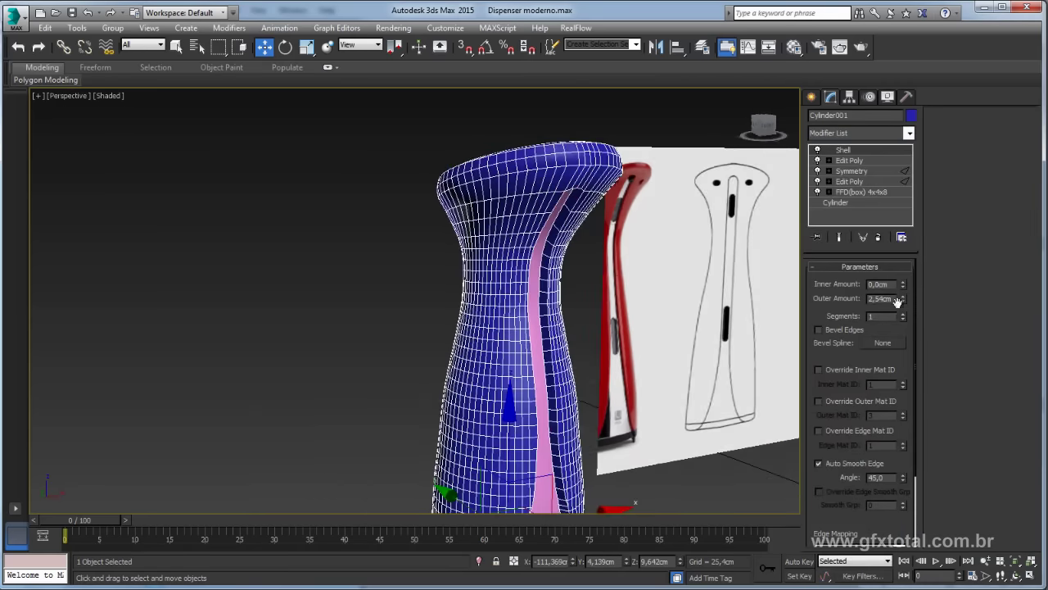
pyautogui.rightClick(903, 300)
pyautogui.moveTo(903, 299); pyautogui.dragTo(904, 282)
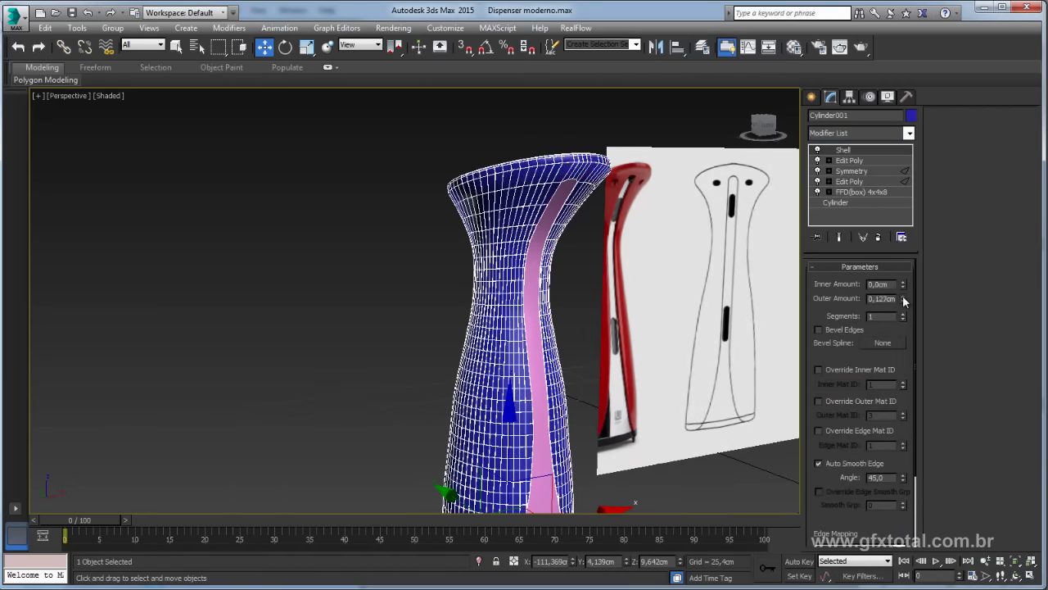
pyautogui.keyDown('alt'); pyautogui.moveTo(573, 372); pyautogui.dragTo(684, 342, button='middle'); pyautogui.keyUp('alt')
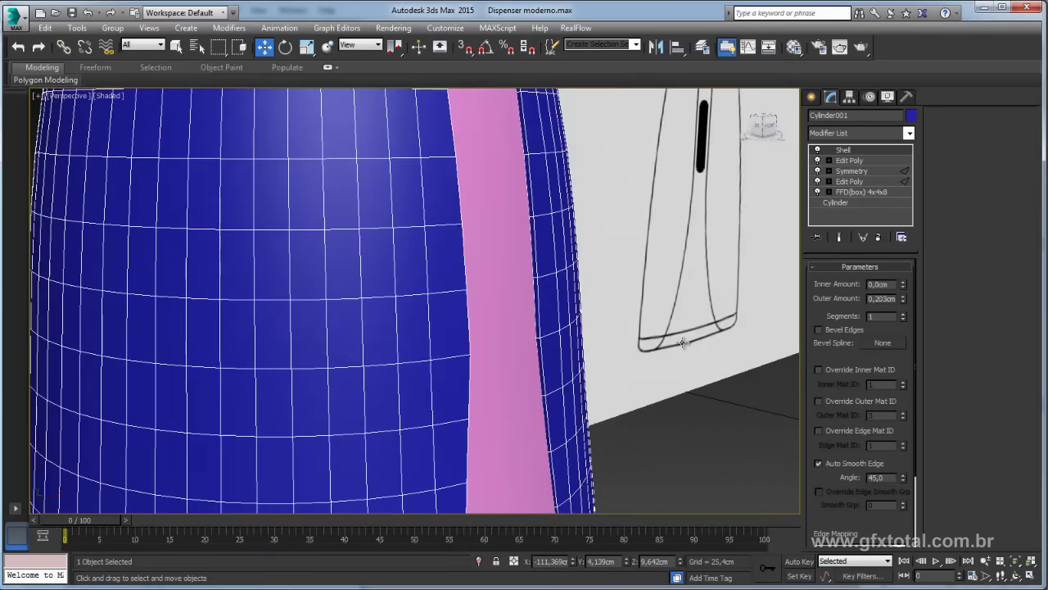
pyautogui.moveTo(905, 299); pyautogui.dragTo(902, 295)
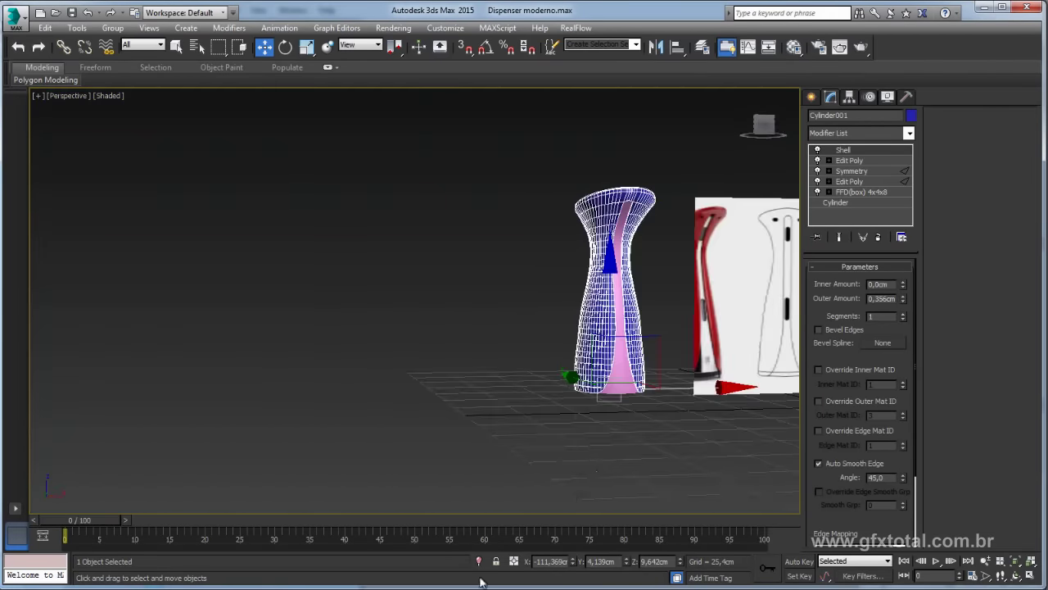
# - Zoom into the red edge and logo of the dispenser reference photo, then return
pyautogui.hotkey('alt', 'Tab')
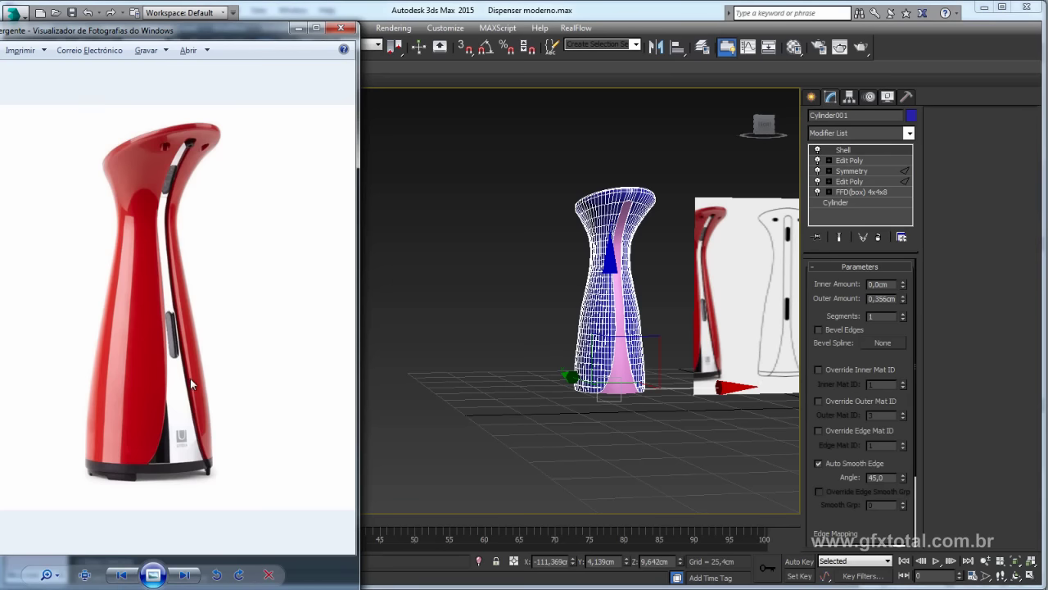
pyautogui.scroll(1, 190, 379)
pyautogui.scroll(1, 204, 426)
pyautogui.scroll(1, 221, 491)
pyautogui.scroll(1, 242, 319)
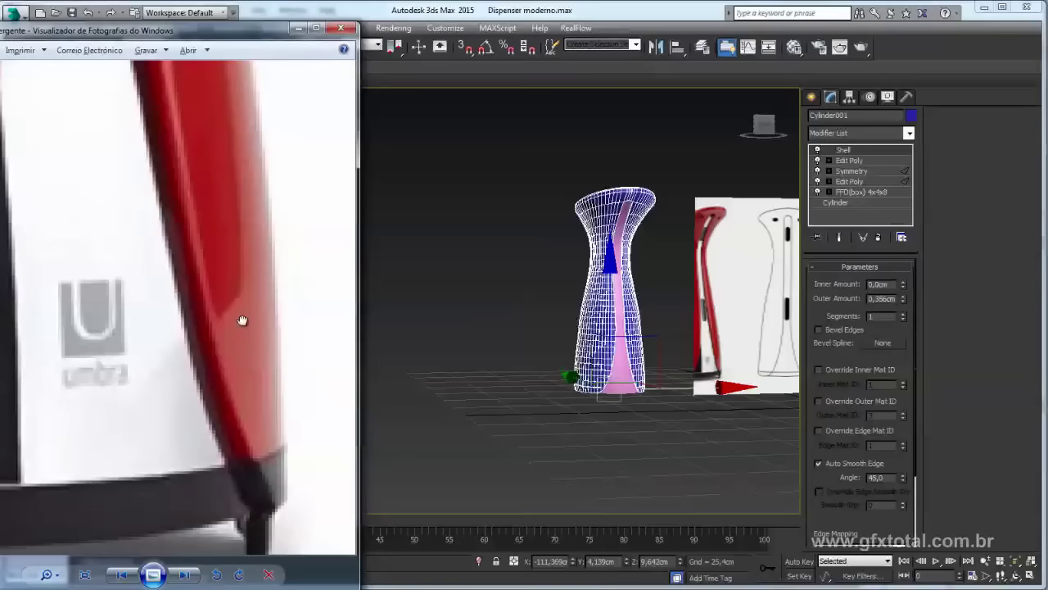
pyautogui.moveTo(243, 320); pyautogui.dragTo(208, 180)
pyautogui.scroll(1, 164, 203)
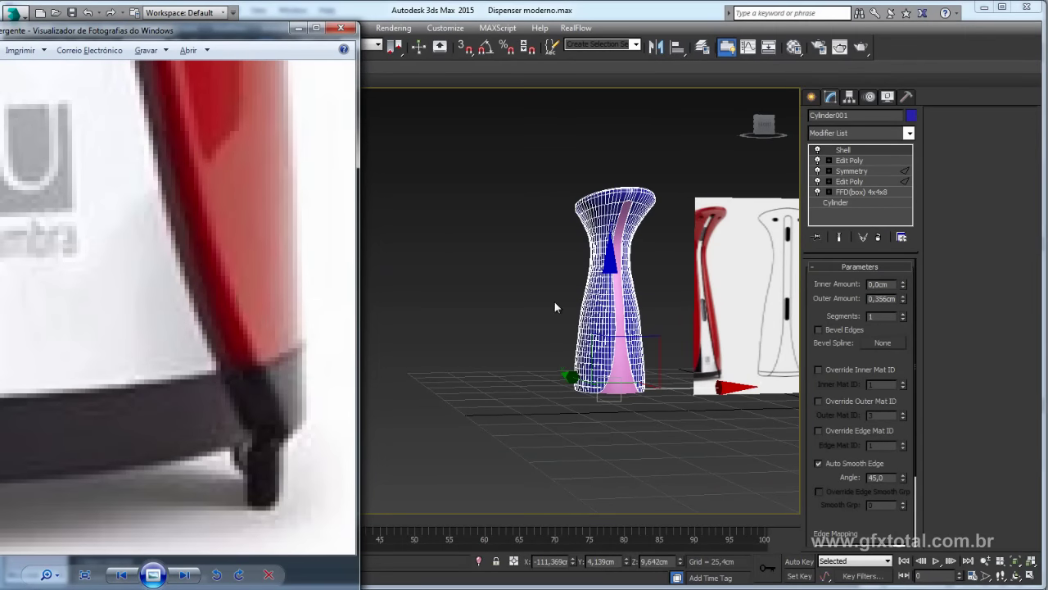
pyautogui.hotkey('alt', 'Tab')
# - Frame the whole dispenser and thicken the shell's outer amount to 0,432 cm
pyautogui.scroll(3, 647, 379)
pyautogui.scroll(3, 647, 380)
pyautogui.scroll(2, 647, 379)
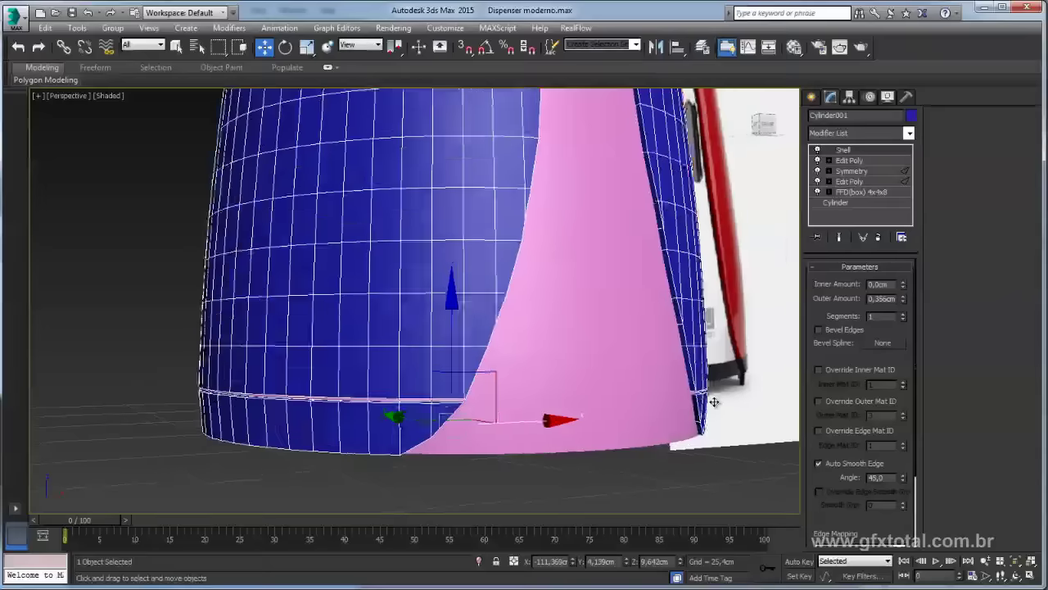
pyautogui.scroll(3, 714, 401)
pyautogui.scroll(2, 704, 344)
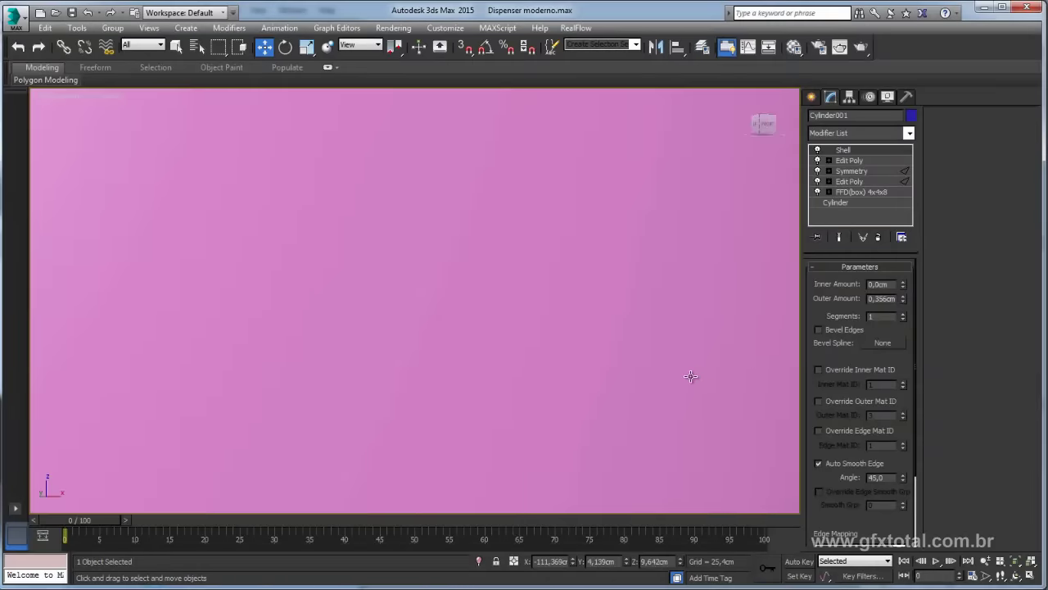
pyautogui.press('z')
pyautogui.scroll(3, 471, 460)
pyautogui.scroll(-1, 524, 426)
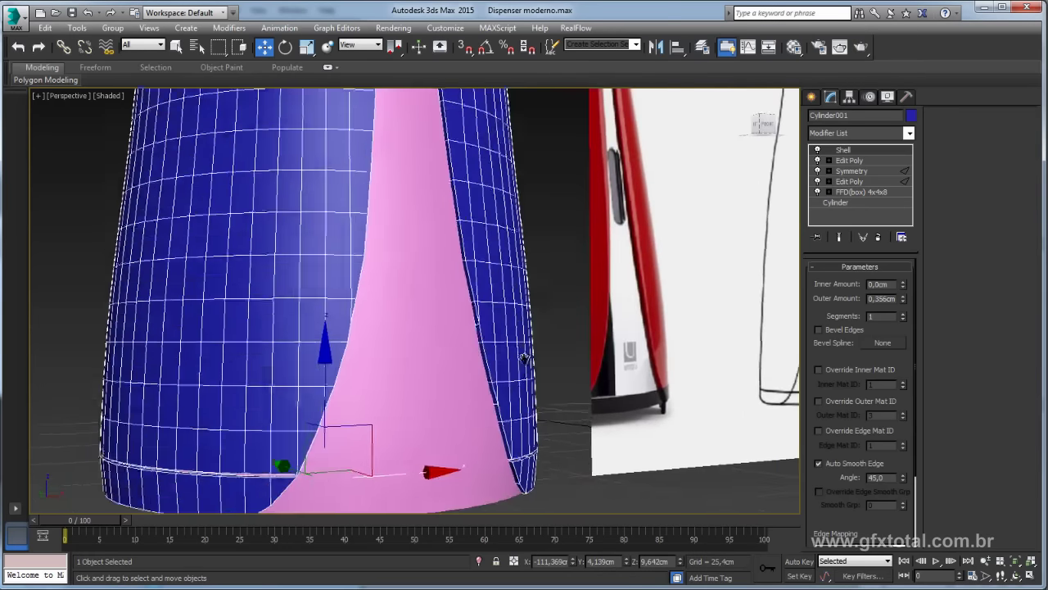
pyautogui.scroll(2, 557, 410)
pyautogui.scroll(1, 578, 391)
pyautogui.moveTo(906, 297); pyautogui.dragTo(902, 297)
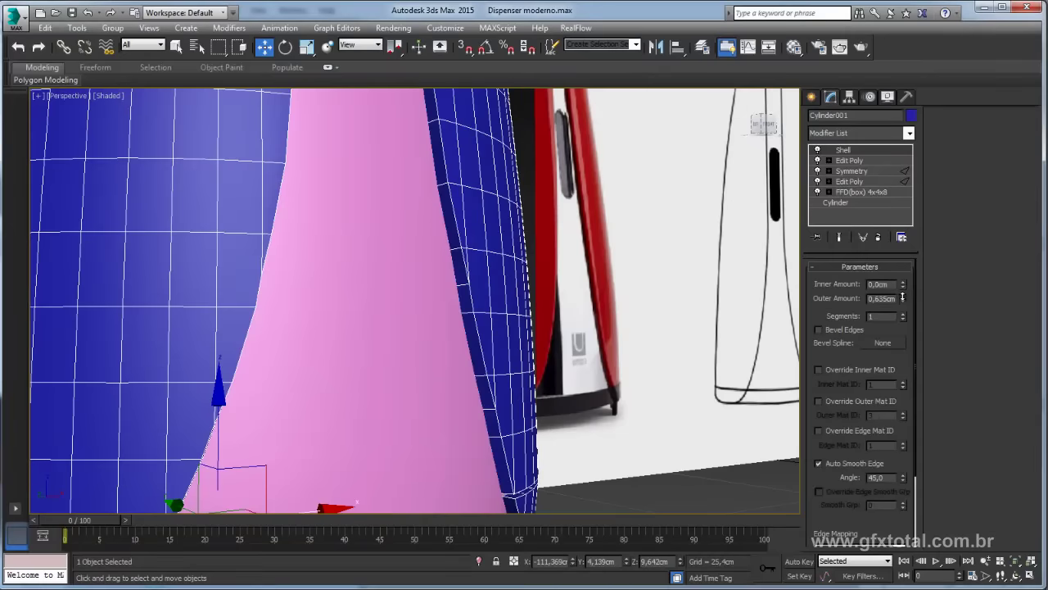
# - Isolate the dispenser and orbit to look into the vase's bottom opening
pyautogui.scroll(-2, 547, 334)
pyautogui.scroll(-2, 566, 329)
pyautogui.scroll(-2, 605, 353)
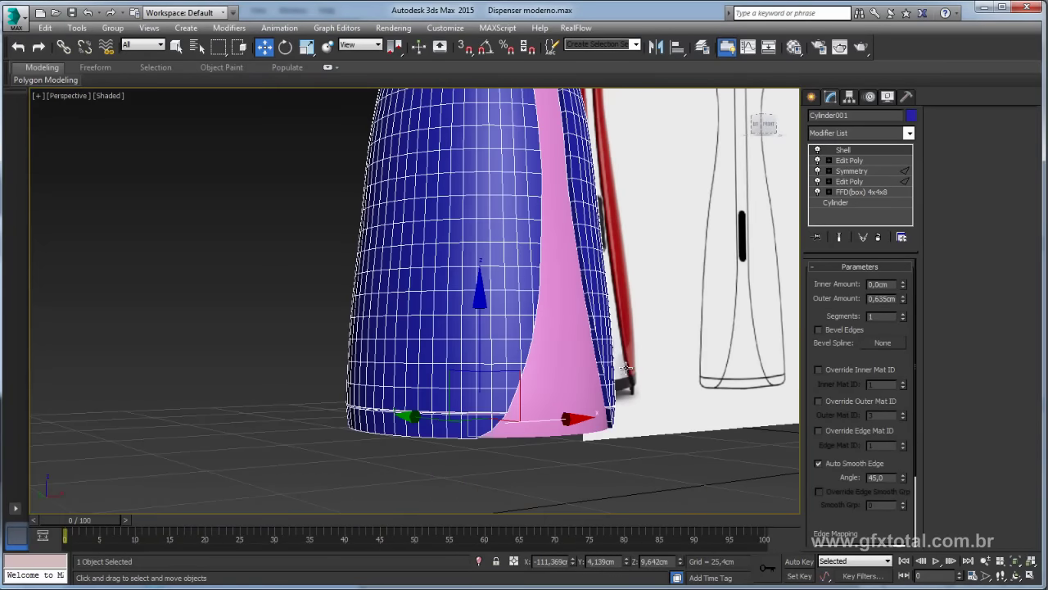
pyautogui.scroll(-2, 628, 370)
pyautogui.keyDown('alt'); pyautogui.moveTo(603, 379); pyautogui.dragTo(586, 389, button='middle'); pyautogui.keyUp('alt')
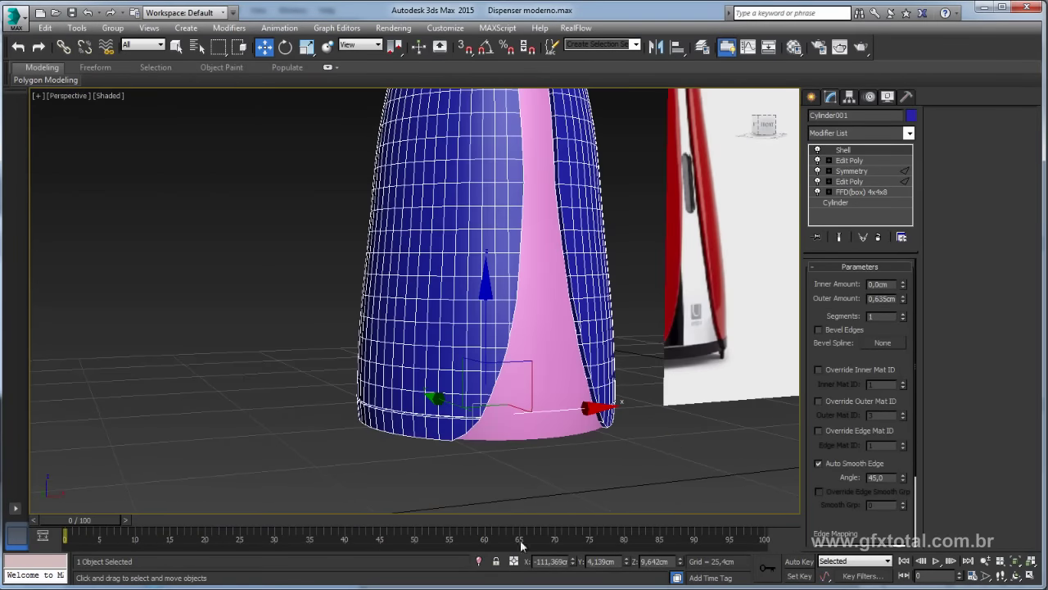
pyautogui.click(480, 562)
pyautogui.keyDown('alt'); pyautogui.moveTo(526, 416); pyautogui.dragTo(538, 391, button='middle'); pyautogui.keyUp('alt')
pyautogui.scroll(2, 629, 317)
pyautogui.keyDown('alt'); pyautogui.moveTo(630, 317); pyautogui.dragTo(597, 336, button='middle'); pyautogui.keyUp('alt')
# - Turn on Select Inner Faces in the Shell rollout and view the red interior
pyautogui.moveTo(835, 511); pyautogui.dragTo(831, 237)
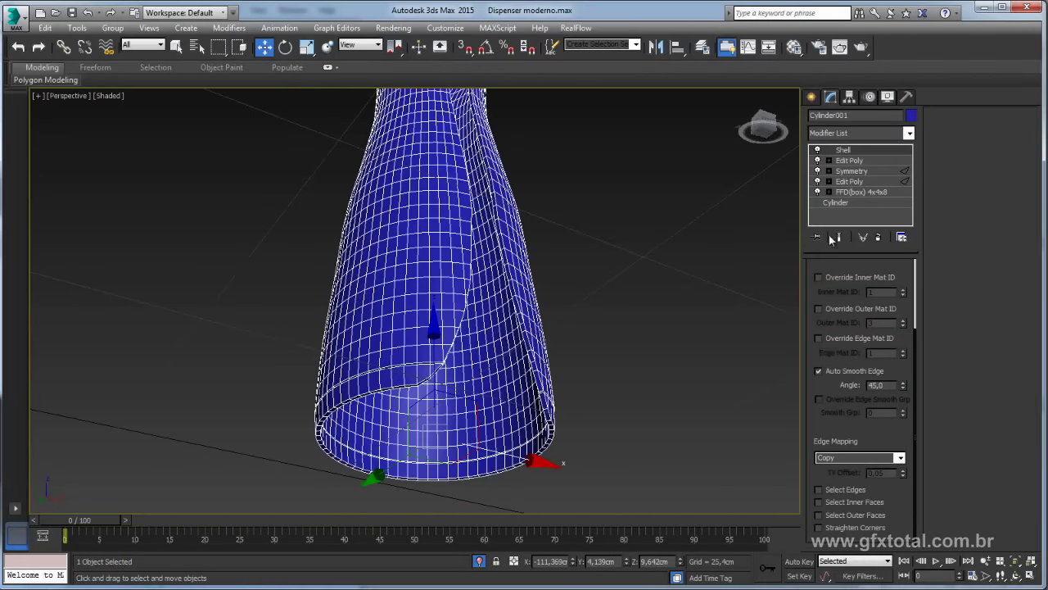
pyautogui.click(834, 504)
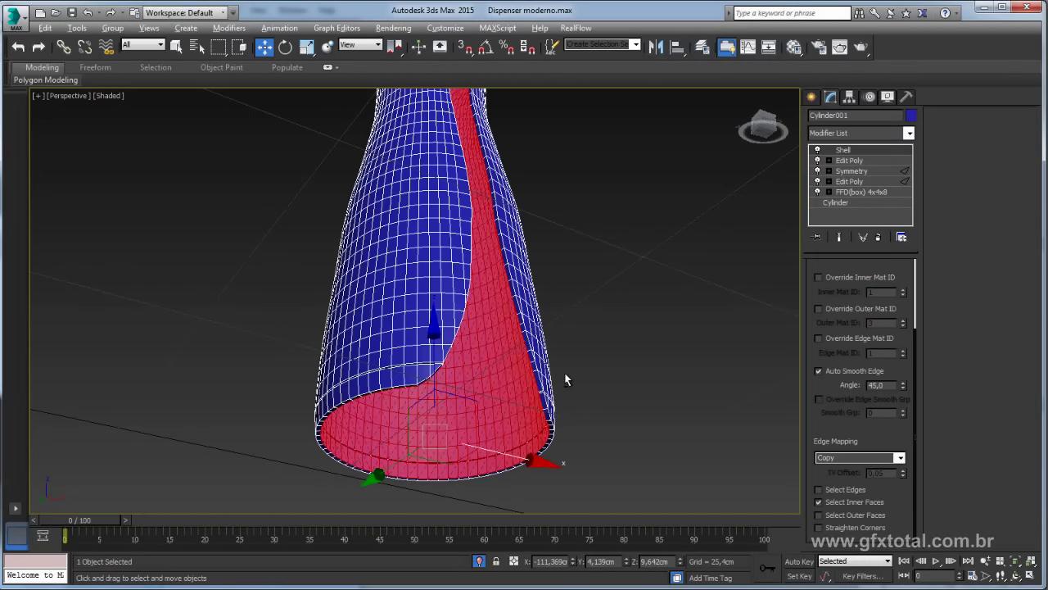
pyautogui.moveTo(568, 381)
pyautogui.keyDown('alt'); pyautogui.mouseDown(button='middle')
pyautogui.moveTo(548, 294)
pyautogui.moveTo(504, 334)
pyautogui.mouseUp(button='middle'); pyautogui.keyUp('alt')
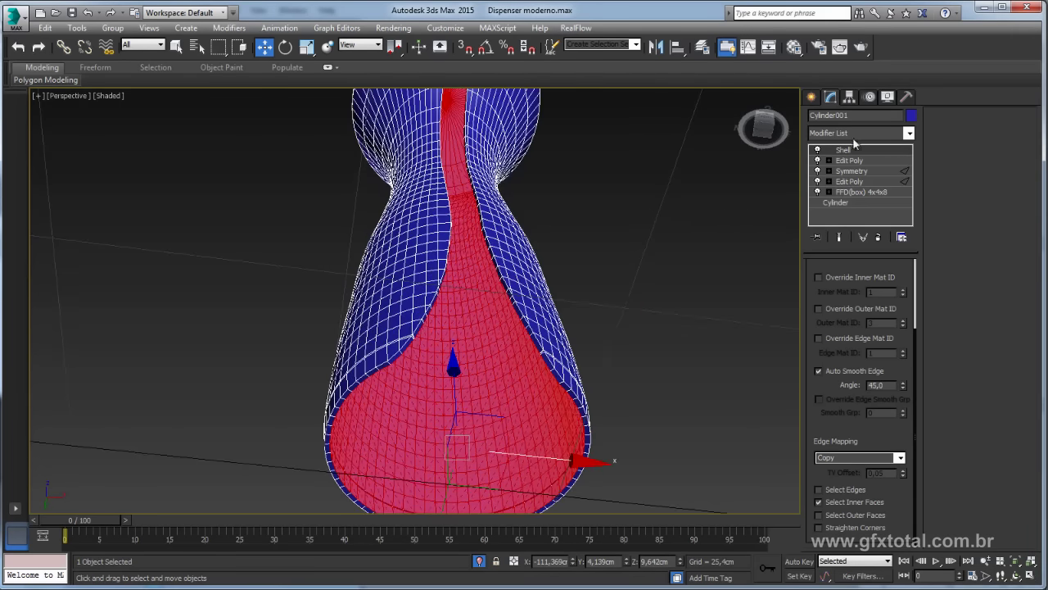
pyautogui.click(907, 133)
pyautogui.moveTo(911, 167); pyautogui.dragTo(911, 204)
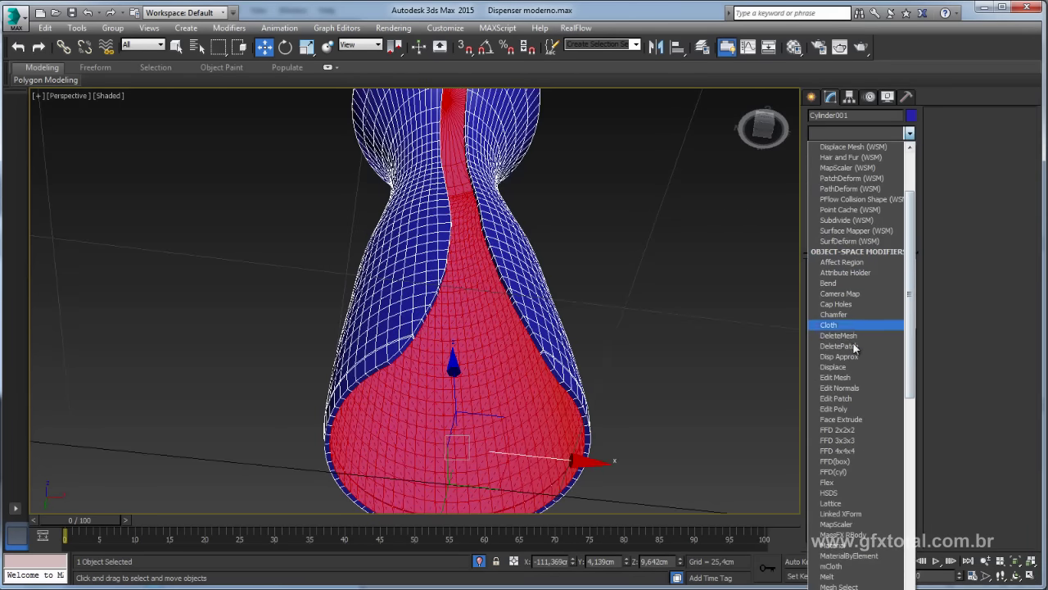
# - Add an Edit Poly modifier above Shell and clear the inherited inner-face polygon selection
pyautogui.click(834, 409)
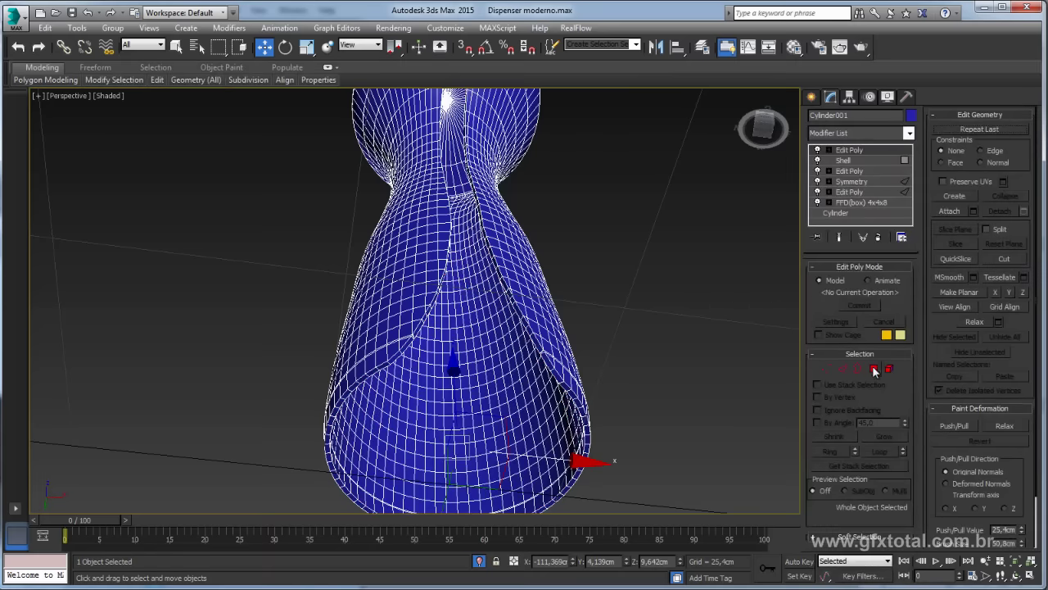
pyautogui.click(874, 369)
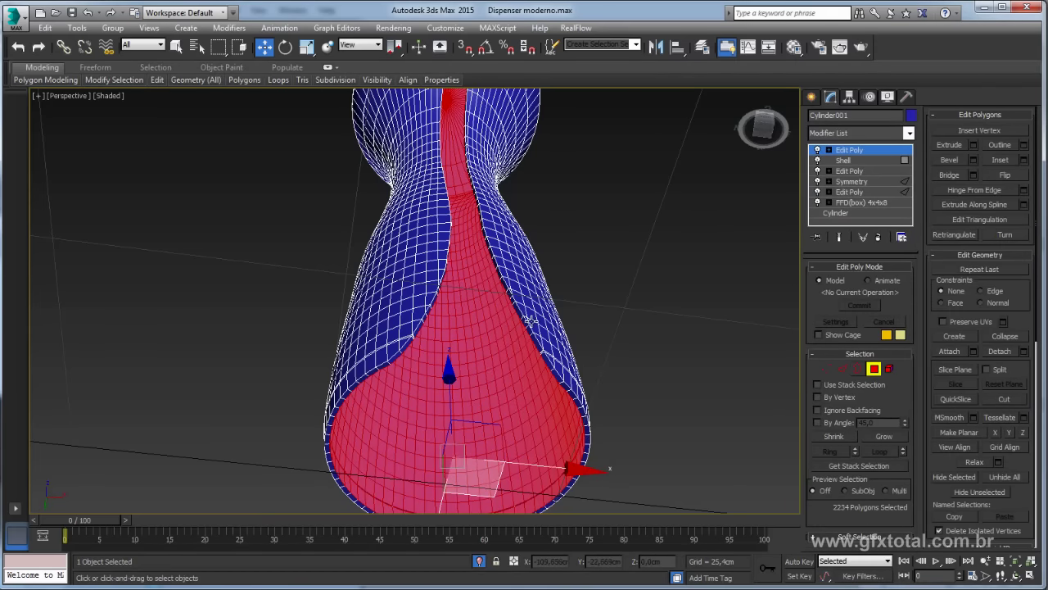
pyautogui.click(563, 307)
pyautogui.moveTo(579, 307); pyautogui.dragTo(616, 331, button='middle')
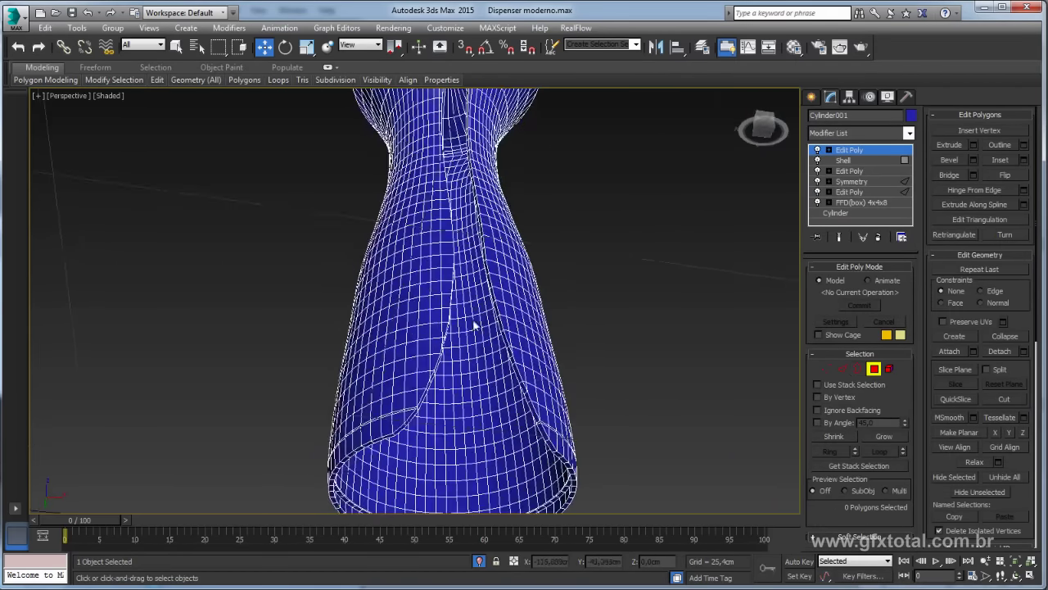
# - Check the vase's Object Properties twice from the quad menu, then orbit closer
pyautogui.rightClick(468, 316)
pyautogui.click(529, 407)
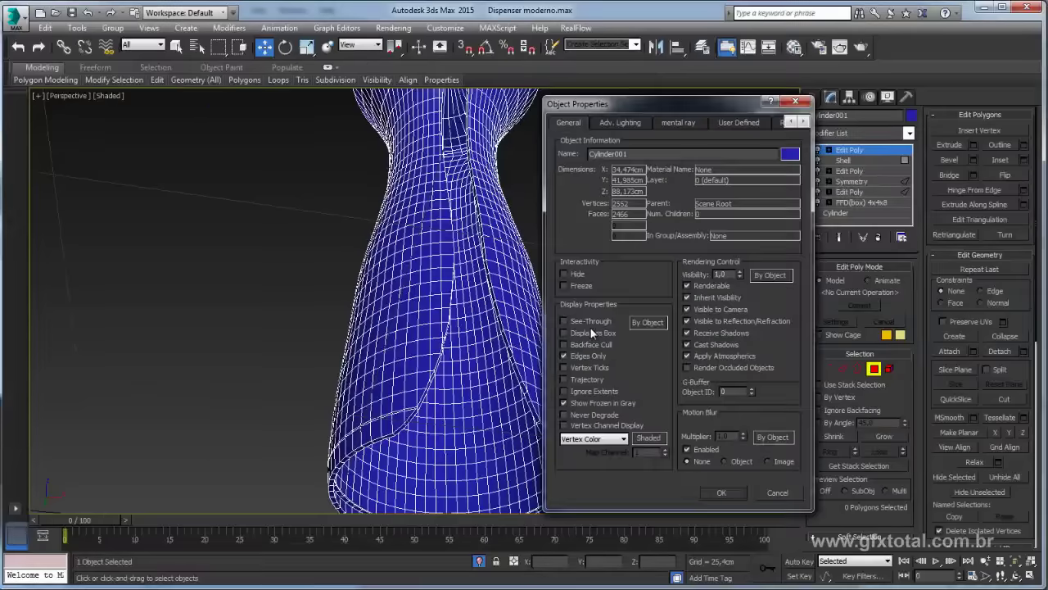
pyautogui.click(720, 493)
pyautogui.moveTo(681, 435)
pyautogui.keyDown('alt'); pyautogui.mouseDown(button='middle')
pyautogui.moveTo(570, 382)
pyautogui.moveTo(636, 412)
pyautogui.moveTo(813, 396)
pyautogui.moveTo(673, 351)
pyautogui.moveTo(631, 398)
pyautogui.moveTo(631, 336)
pyautogui.mouseUp(button='middle'); pyautogui.keyUp('alt')
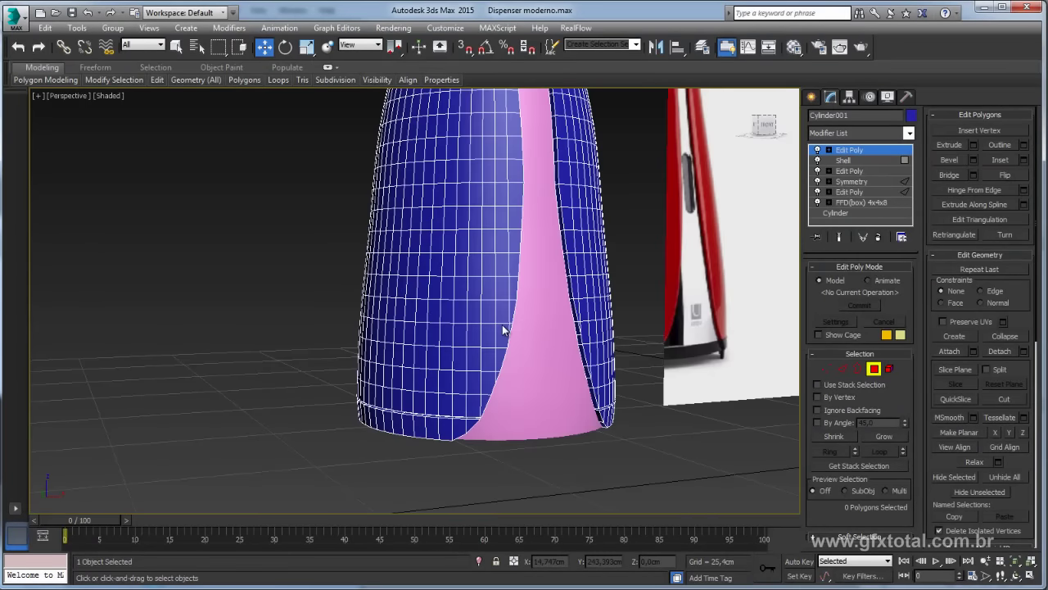
pyautogui.rightClick(503, 326)
pyautogui.click(529, 407)
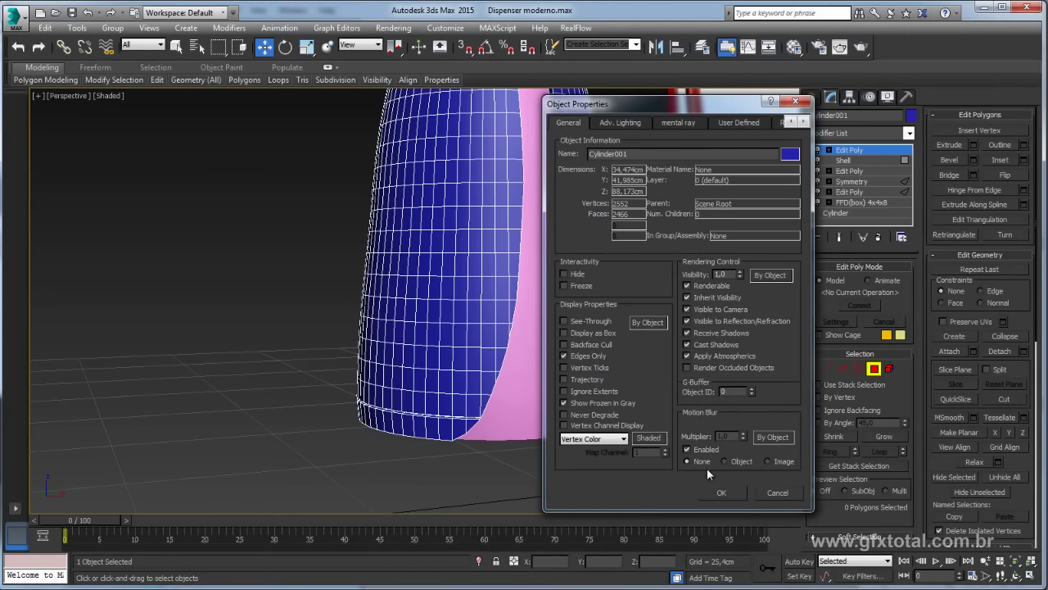
pyautogui.click(720, 492)
pyautogui.keyDown('alt'); pyautogui.moveTo(721, 492); pyautogui.dragTo(602, 407, button='middle'); pyautogui.keyUp('alt')
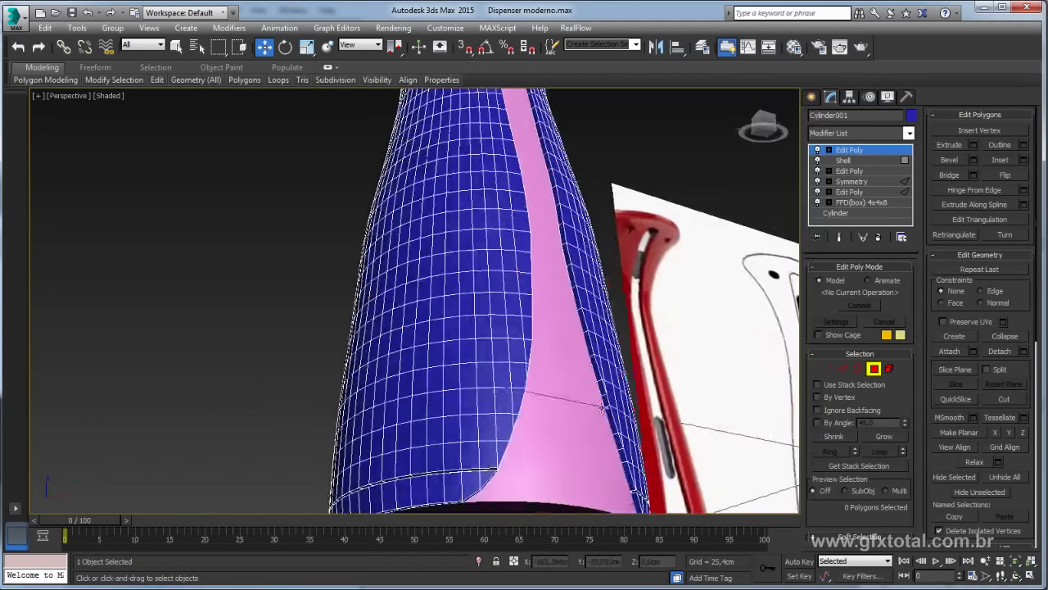
pyautogui.scroll(3, 602, 407)
pyautogui.scroll(2, 604, 344)
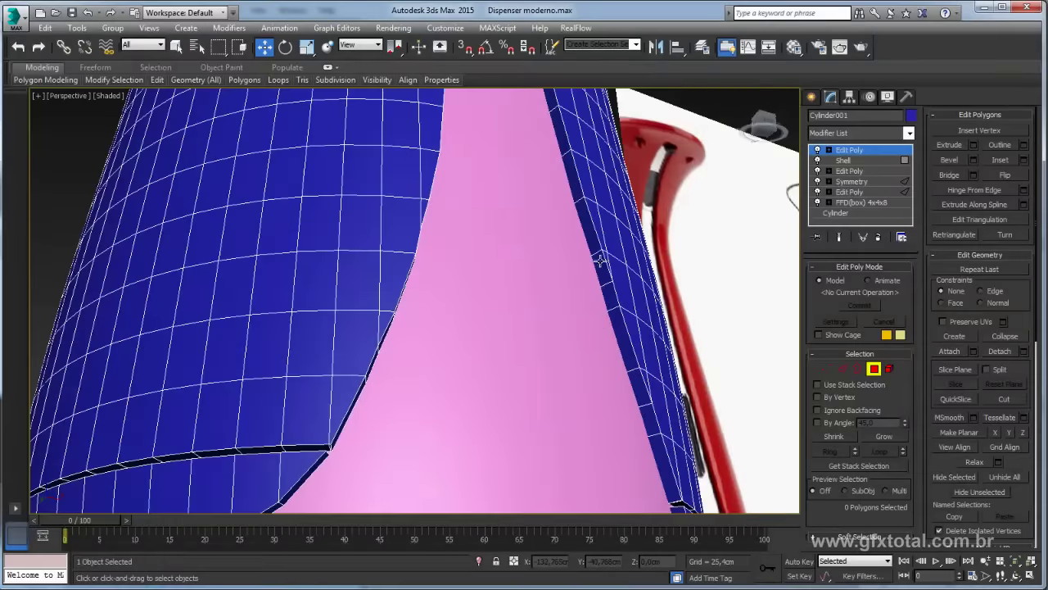
# - Select the shell's border edges, isolate the vase, and convert them to a polygon selection
pyautogui.click(857, 369)
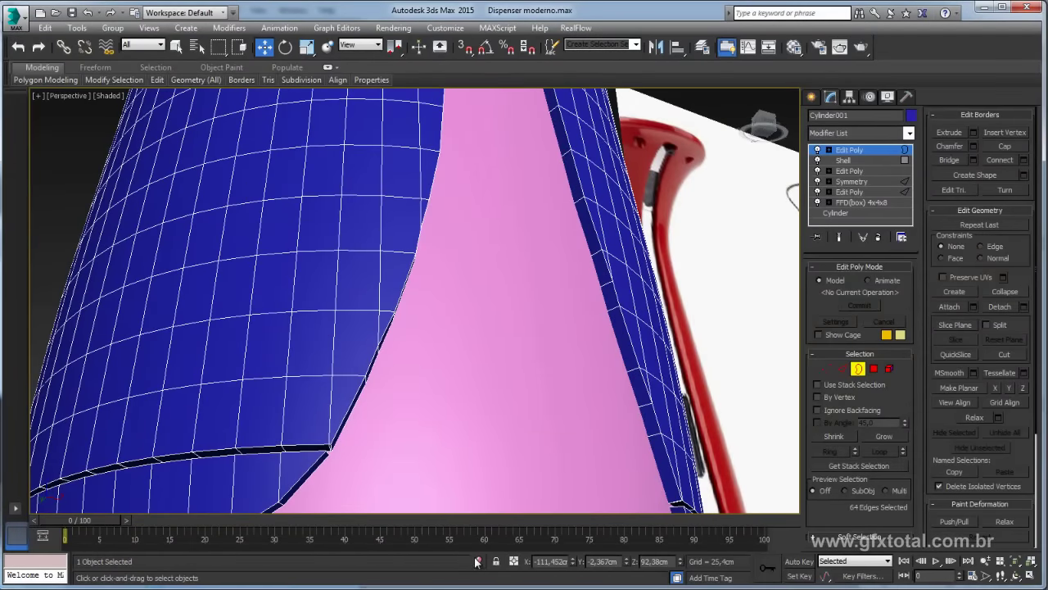
pyautogui.click(478, 561)
pyautogui.keyDown('alt'); pyautogui.moveTo(541, 416); pyautogui.dragTo(575, 197, button='middle'); pyautogui.keyUp('alt')
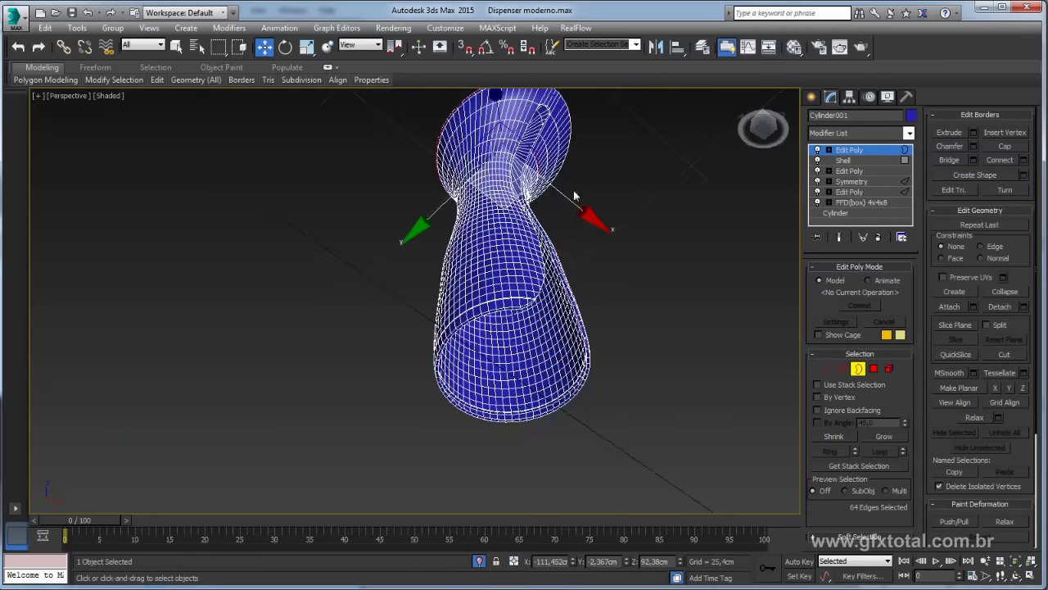
pyautogui.keyDown('alt'); pyautogui.moveTo(535, 305); pyautogui.dragTo(591, 366, button='middle'); pyautogui.keyUp('alt')
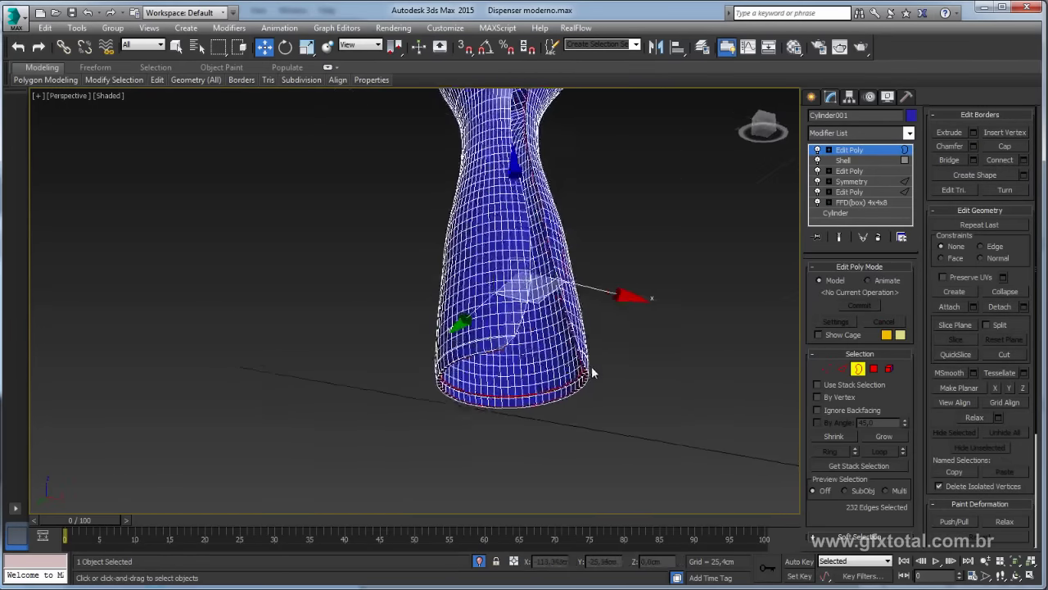
pyautogui.scroll(2, 606, 368)
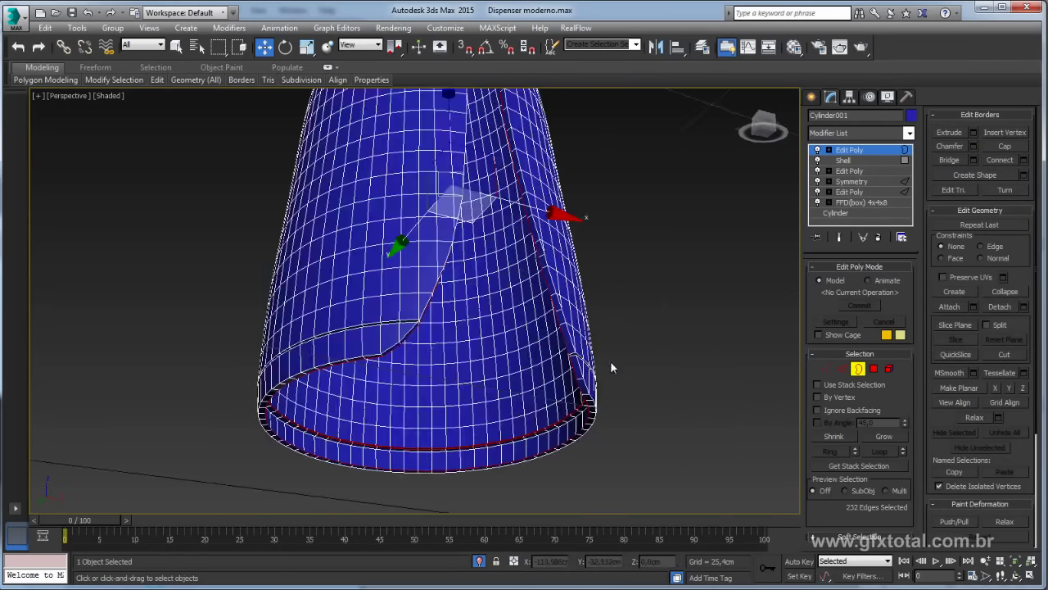
pyautogui.click(873, 368)
pyautogui.keyDown('alt'); pyautogui.moveTo(597, 367); pyautogui.dragTo(583, 365, button='middle'); pyautogui.keyUp('alt')
pyautogui.scroll(3, 583, 365)
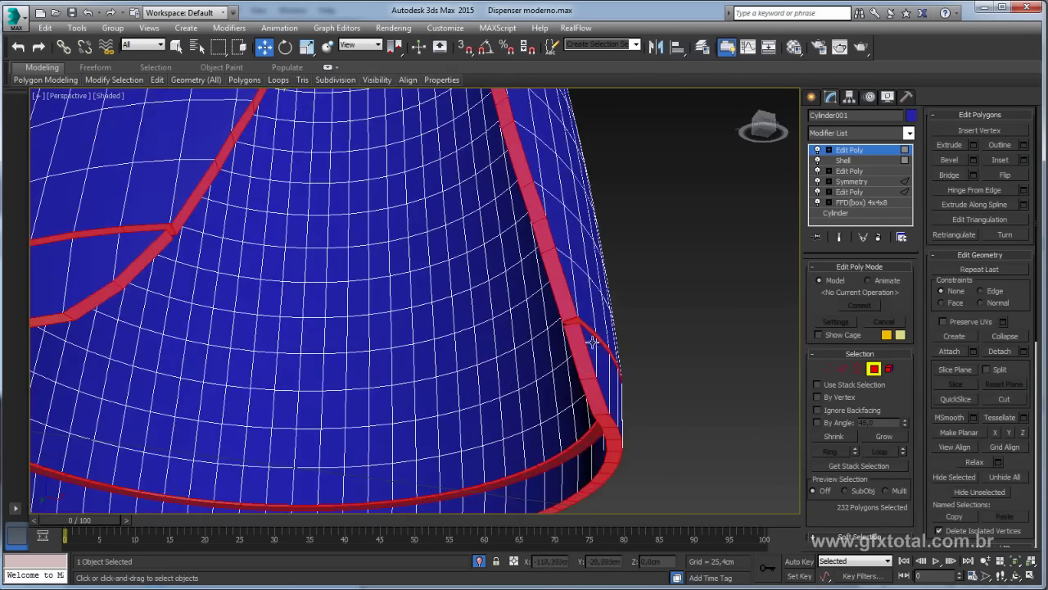
# - Inset the seam polygons twice, 0,075 cm then 0,15 cm, and exit sub-object mode
pyautogui.click(1024, 159)
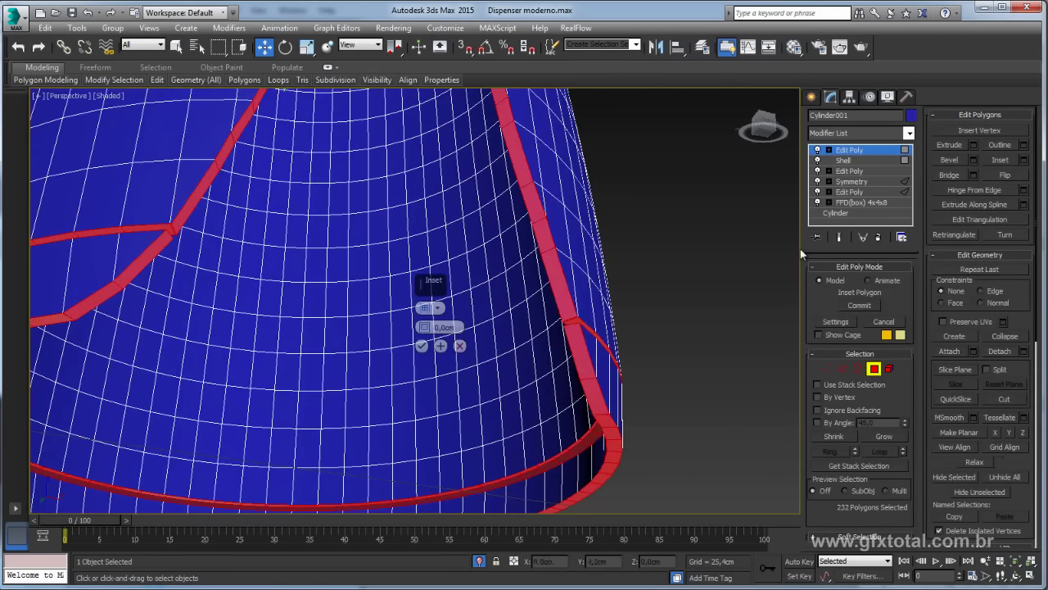
pyautogui.keyDown('alt'); pyautogui.moveTo(610, 324); pyautogui.dragTo(602, 329, button='middle'); pyautogui.keyUp('alt')
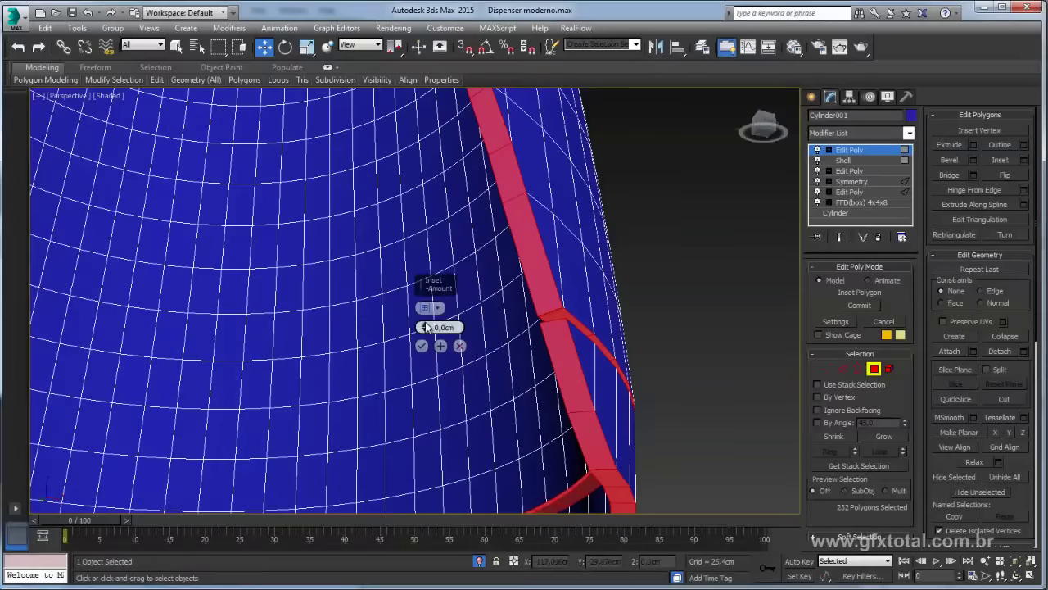
pyautogui.moveTo(424, 327); pyautogui.dragTo(428, 325)
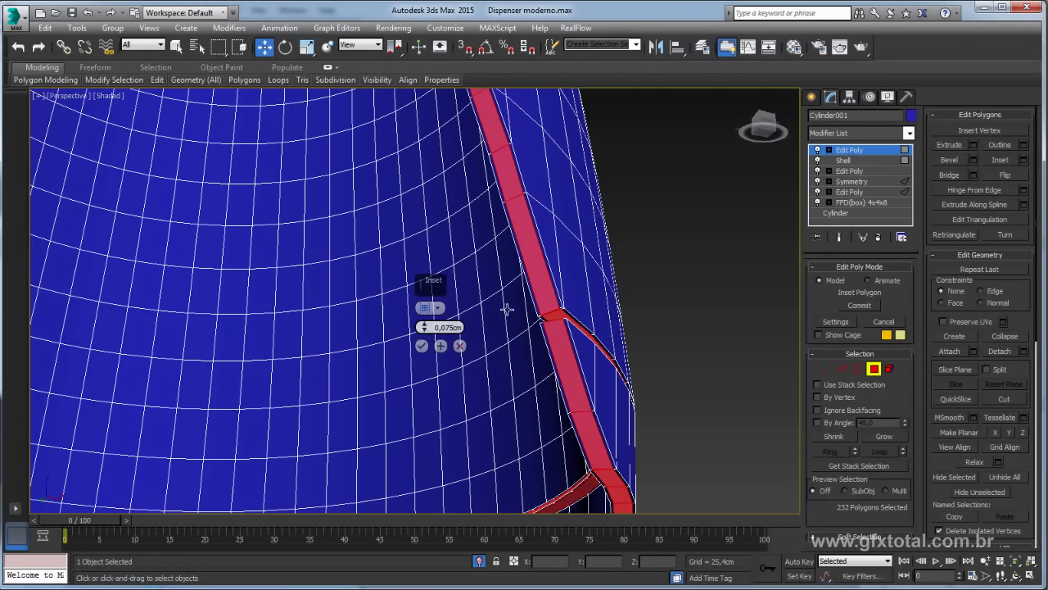
pyautogui.click(440, 346)
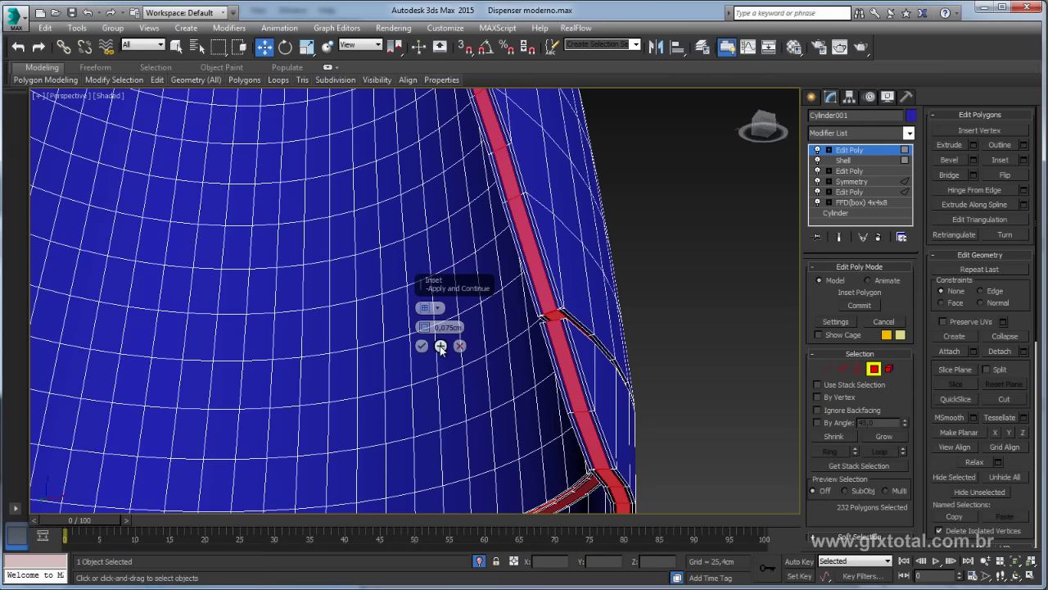
pyautogui.moveTo(424, 328); pyautogui.dragTo(424, 330)
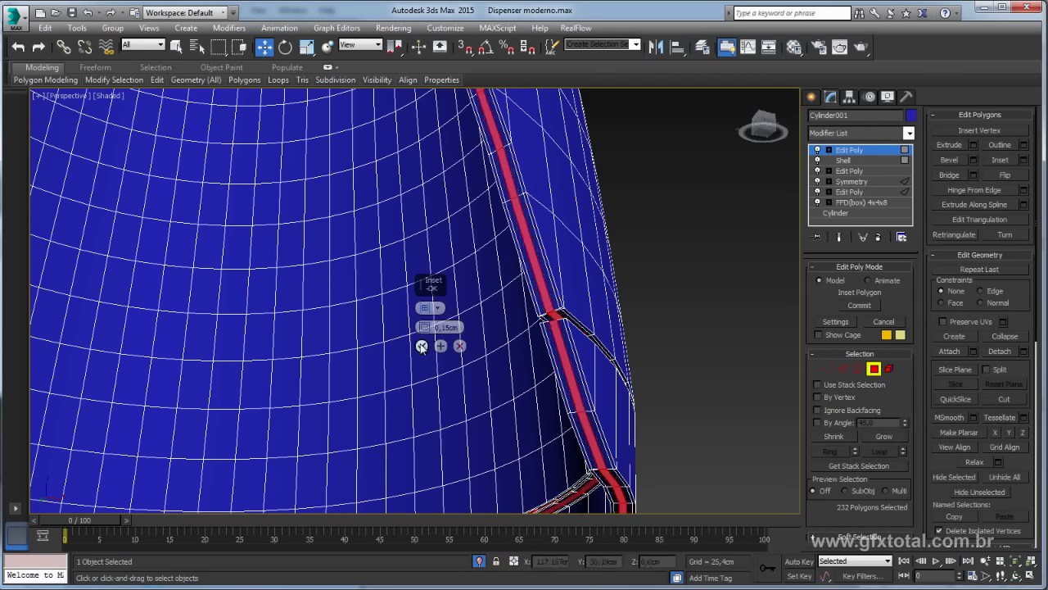
pyautogui.click(421, 345)
pyautogui.scroll(-5, 421, 346)
pyautogui.keyDown('alt'); pyautogui.moveTo(491, 327); pyautogui.dragTo(663, 299, button='middle'); pyautogui.keyUp('alt')
pyautogui.click(849, 150)
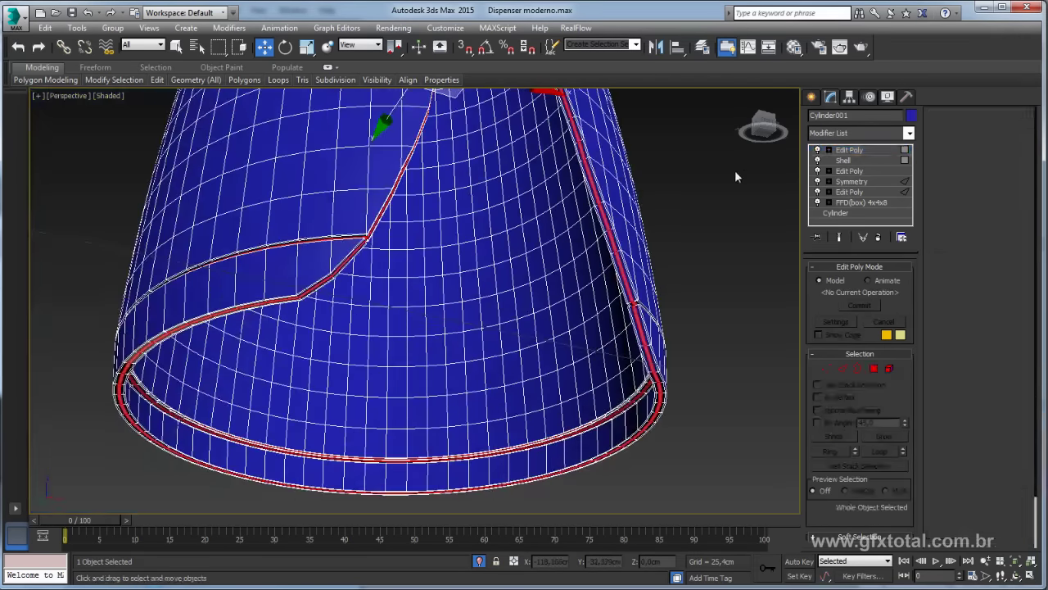
pyautogui.keyDown('alt'); pyautogui.moveTo(735, 169); pyautogui.dragTo(670, 257, button='middle'); pyautogui.keyUp('alt')
# - Add a TurboSmooth modifier on top of Cylinder001's stack
pyautogui.click(908, 133)
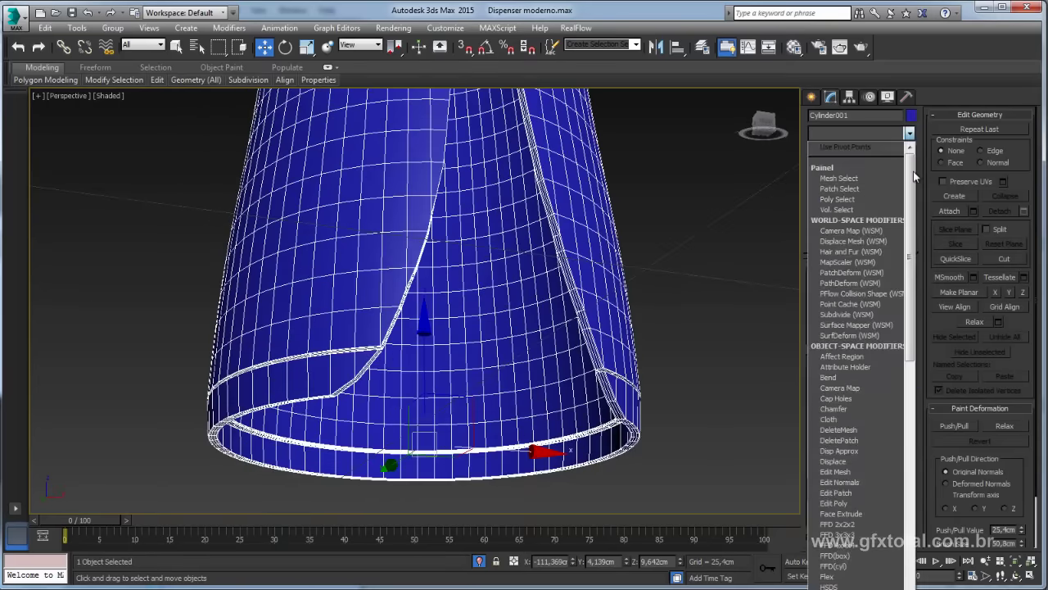
pyautogui.scroll(-10, 898, 328)
pyautogui.scroll(-10, 897, 410)
pyautogui.scroll(-10, 898, 450)
pyautogui.scroll(-1, 898, 450)
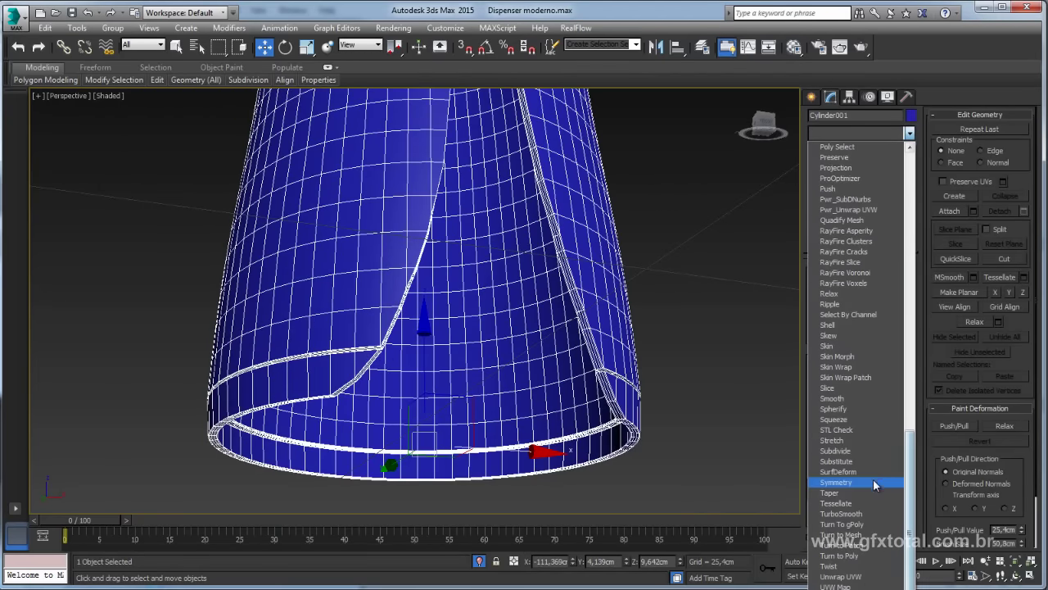
pyautogui.click(864, 511)
# - Inspect the smoothed grooves and raise TurboSmooth Iterations from 1 to 2
pyautogui.click(650, 374)
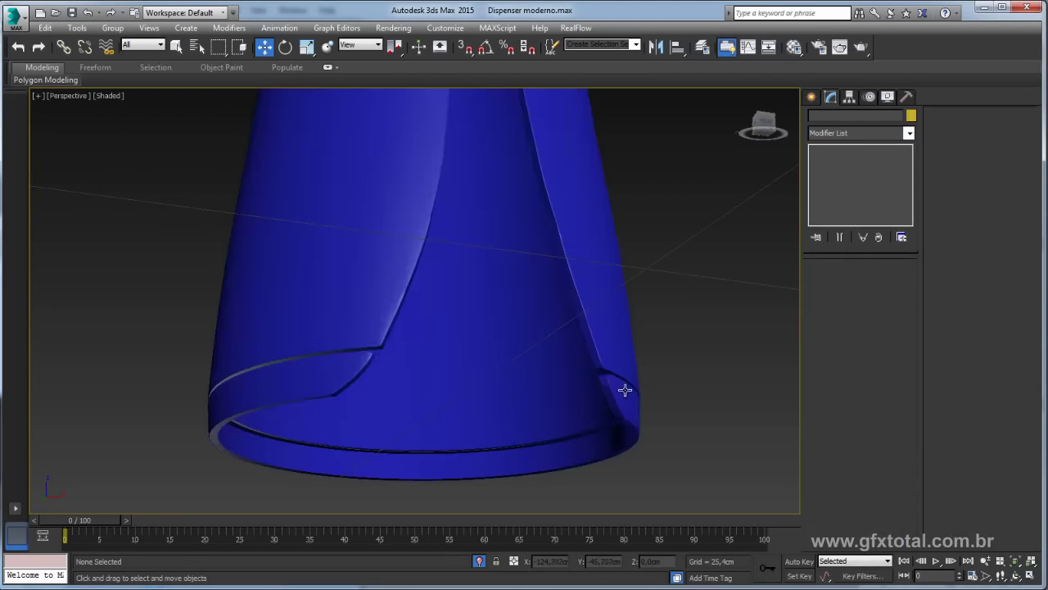
pyautogui.scroll(3, 540, 383)
pyautogui.keyDown('alt'); pyautogui.moveTo(169, 311); pyautogui.dragTo(169, 297, button='middle'); pyautogui.keyUp('alt')
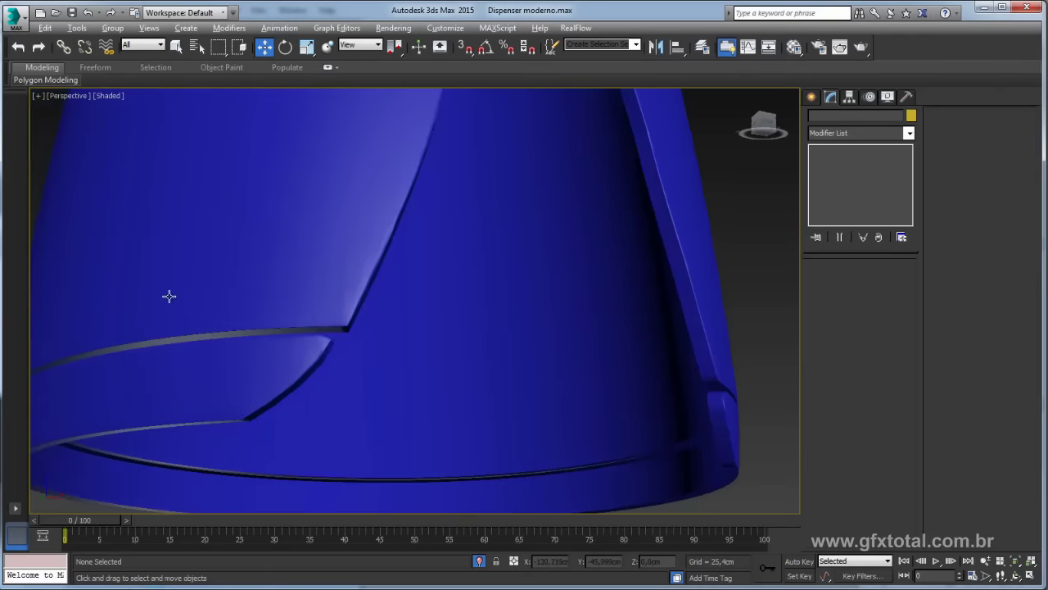
pyautogui.click(289, 309)
pyautogui.moveTo(262, 355)
pyautogui.keyDown('alt'); pyautogui.mouseDown(button='middle')
pyautogui.moveTo(297, 344)
pyautogui.moveTo(313, 362)
pyautogui.mouseUp(button='middle'); pyautogui.keyUp('alt')
pyautogui.scroll(2, 312, 362)
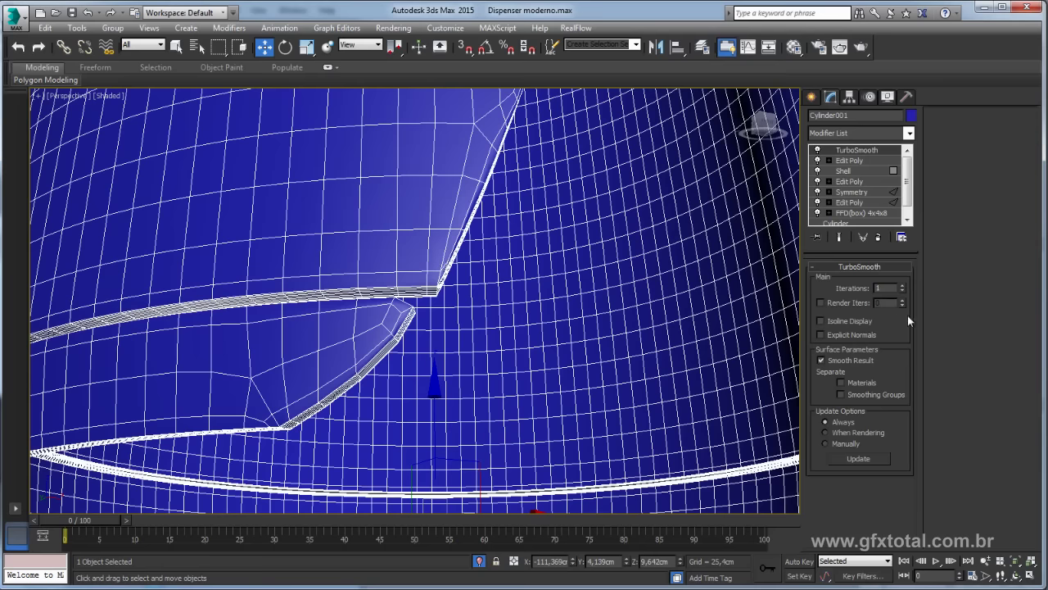
pyautogui.click(903, 284)
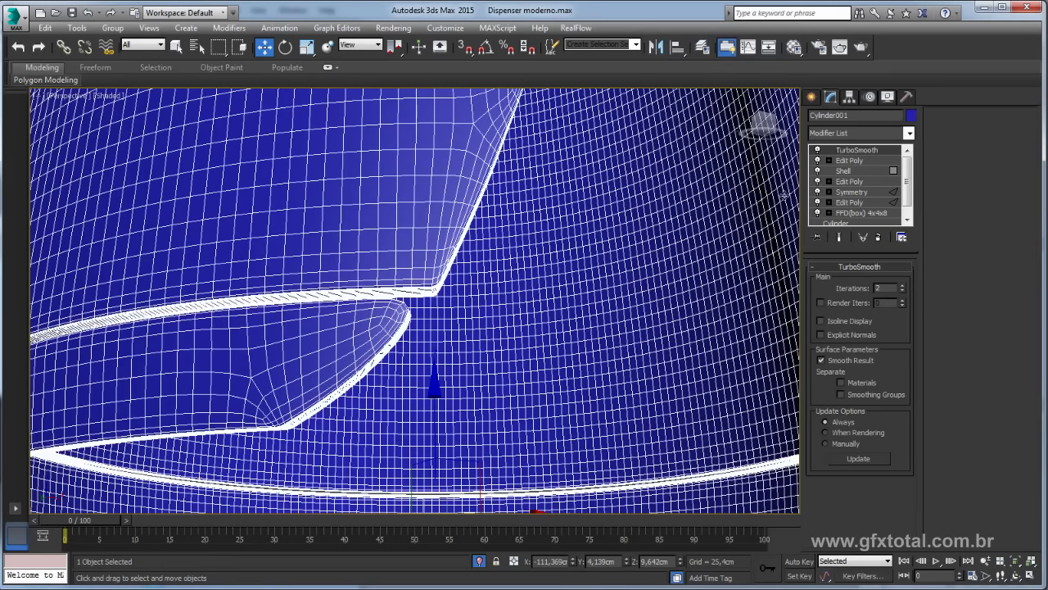
pyautogui.click(829, 160)
# - Select the lower band element and place a slice plane at the body's base
pyautogui.click(854, 212)
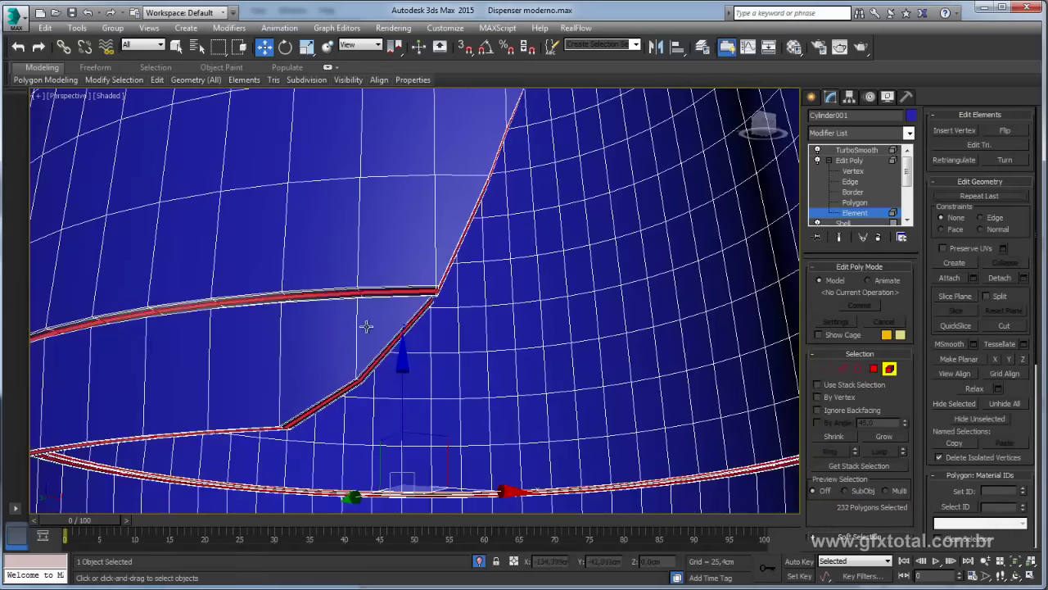
pyautogui.click(366, 327)
pyautogui.moveTo(461, 317)
pyautogui.keyDown('alt'); pyautogui.mouseDown(button='middle')
pyautogui.moveTo(512, 321)
pyautogui.moveTo(485, 246)
pyautogui.mouseUp(button='middle'); pyautogui.keyUp('alt')
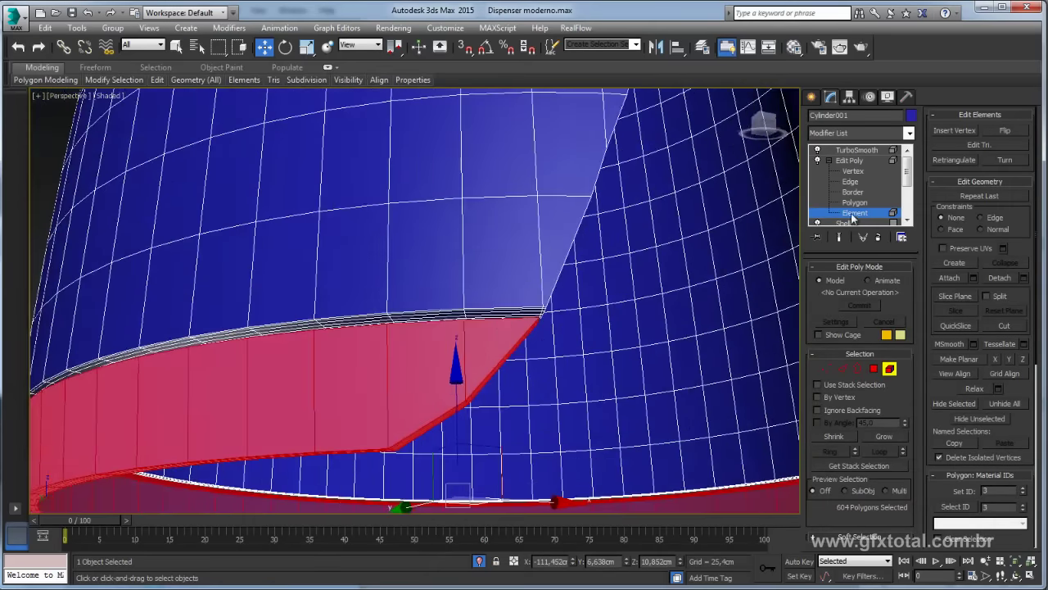
pyautogui.click(954, 295)
pyautogui.scroll(-5, 631, 254)
pyautogui.moveTo(631, 255)
pyautogui.keyDown('alt'); pyautogui.mouseDown(button='middle')
pyautogui.moveTo(624, 278)
pyautogui.moveTo(607, 241)
pyautogui.moveTo(587, 246)
pyautogui.mouseUp(button='middle'); pyautogui.keyUp('alt')
pyautogui.scroll(3, 587, 246)
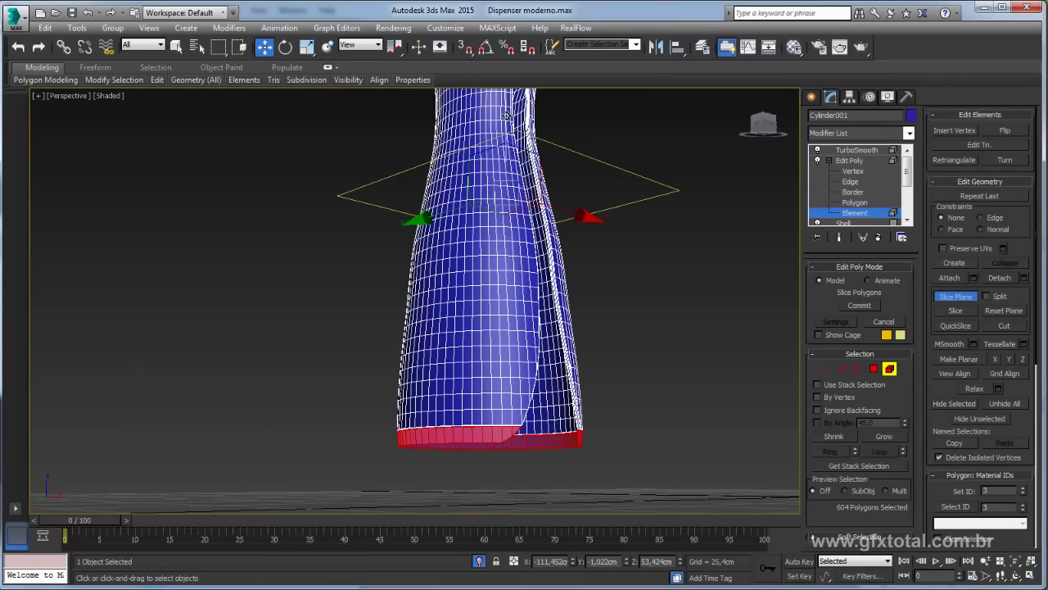
pyautogui.moveTo(507, 167); pyautogui.dragTo(501, 360)
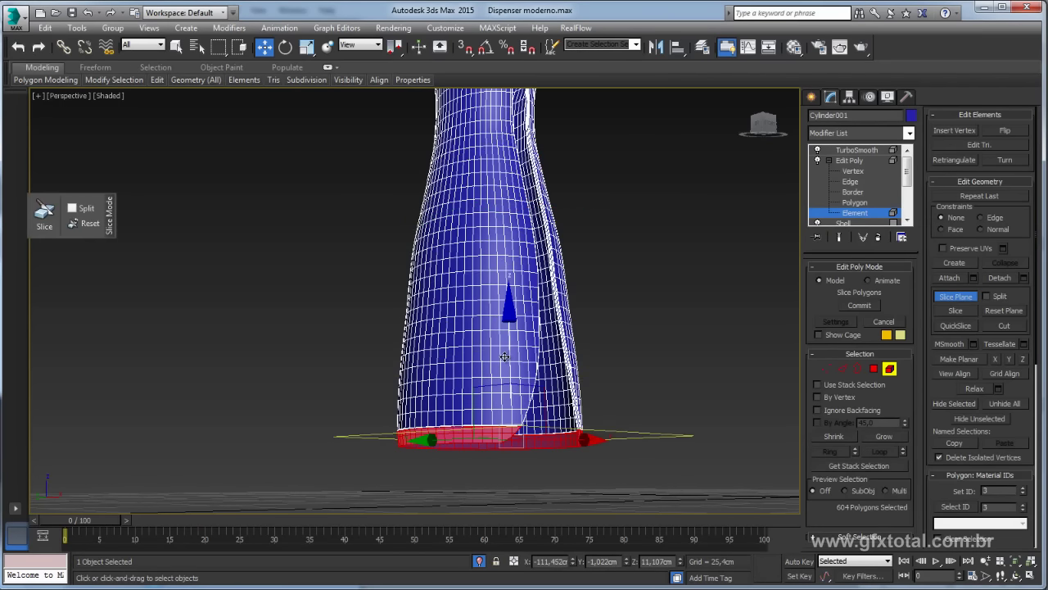
# - In the side view, raise the slice plane near the lower band's top and cut
pyautogui.press('l')
pyautogui.scroll(3, 492, 378)
pyautogui.scroll(2, 470, 334)
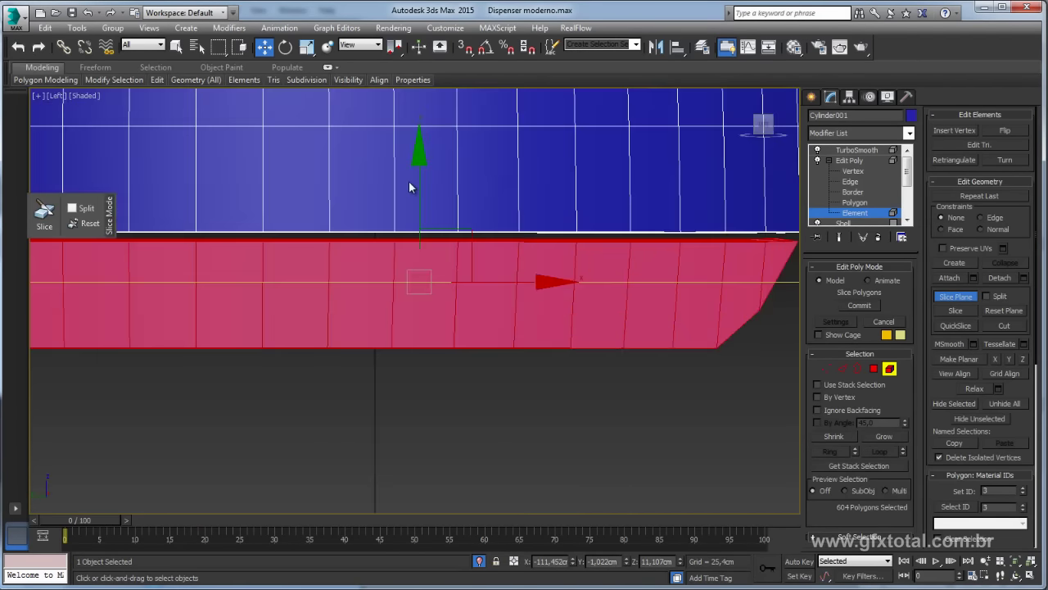
pyautogui.scroll(2, 423, 235)
pyautogui.moveTo(423, 236); pyautogui.dragTo(426, 185)
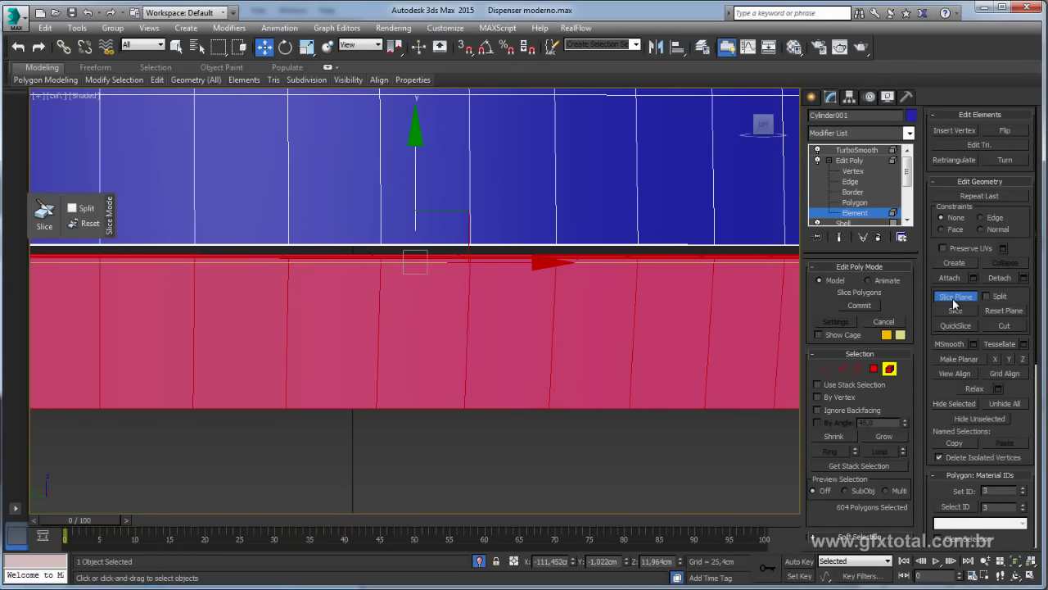
pyautogui.scroll(-3, 290, 273)
pyautogui.scroll(1, 291, 272)
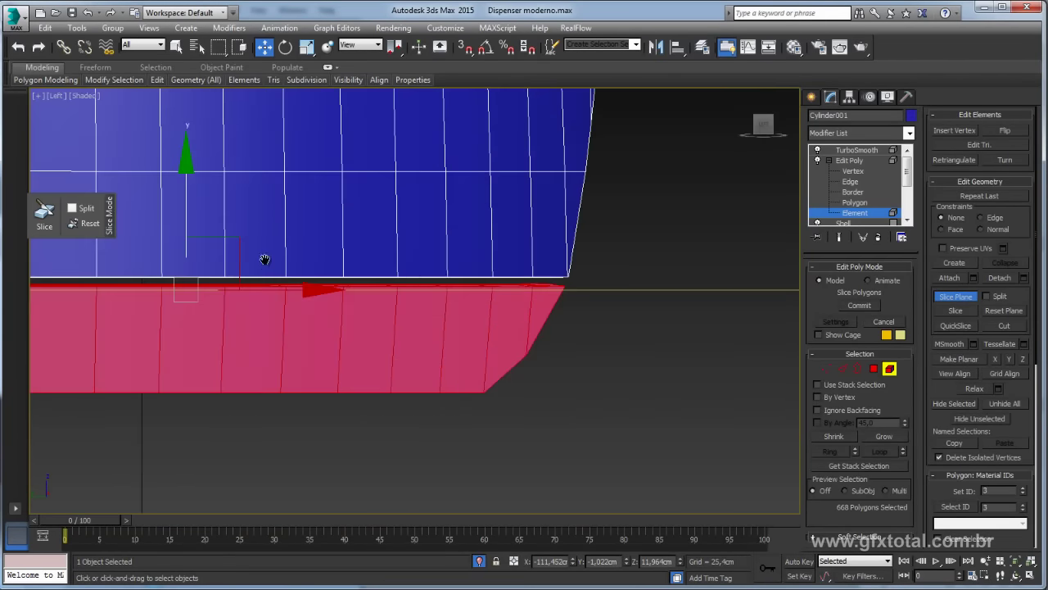
pyautogui.scroll(2, 291, 272)
pyautogui.click(843, 161)
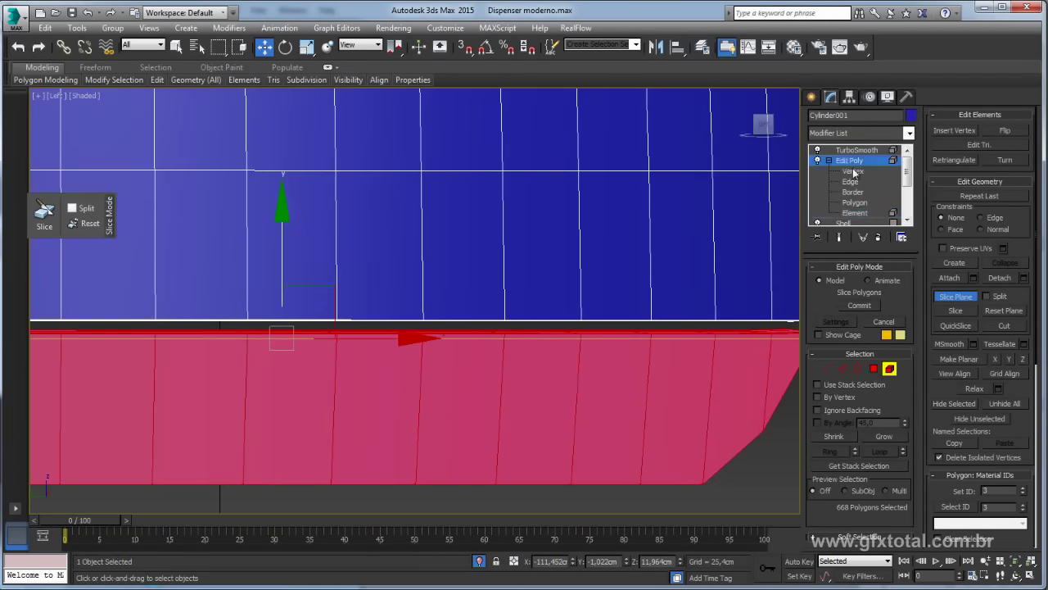
# - Select the upper body element and slice it just above the base seam
pyautogui.click(854, 213)
pyautogui.click(690, 259)
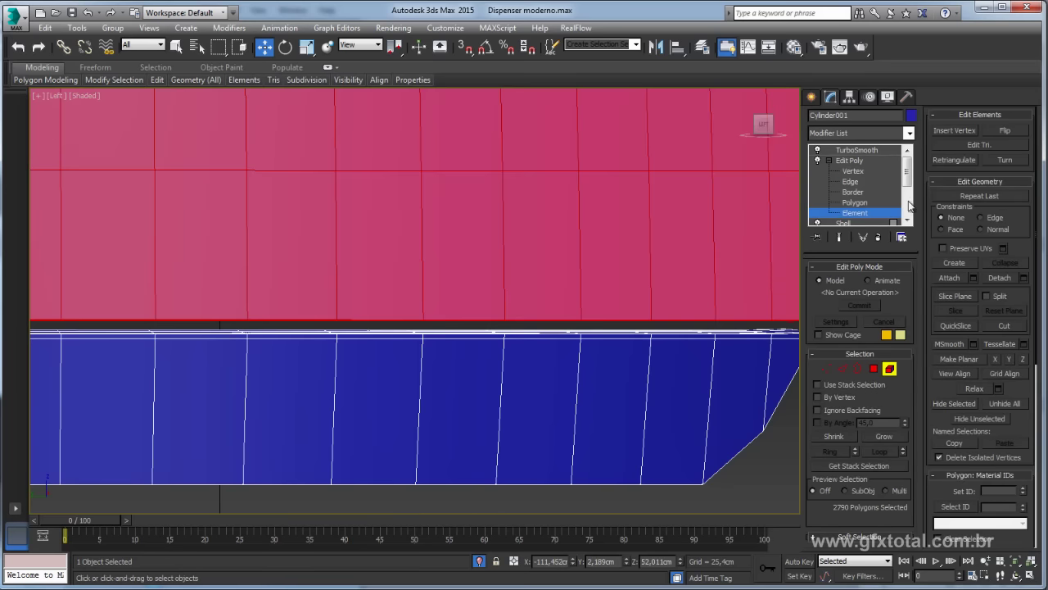
pyautogui.click(954, 296)
pyautogui.scroll(-2, 531, 258)
pyautogui.scroll(-2, 496, 235)
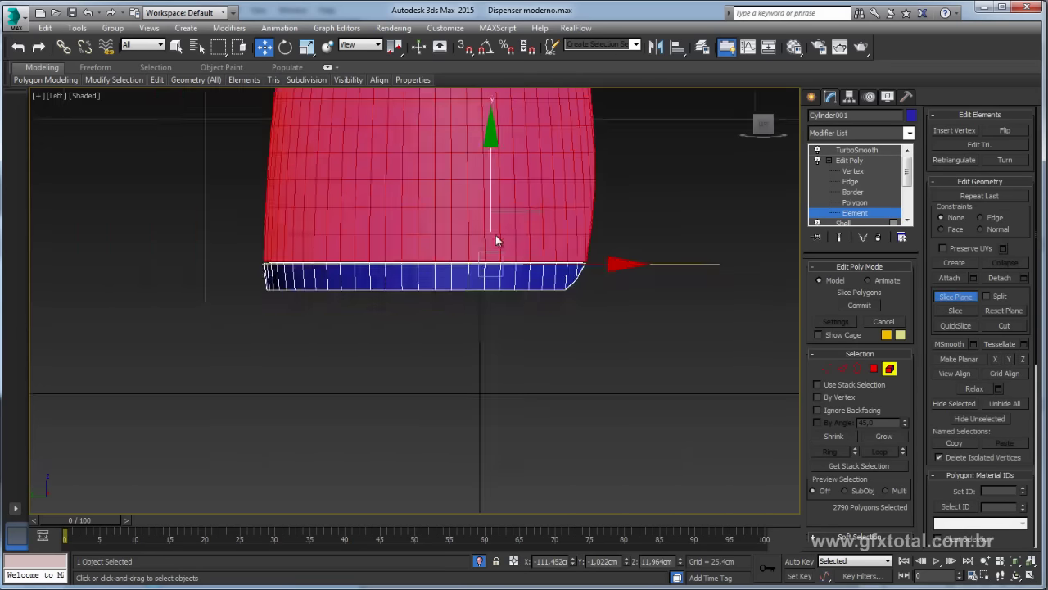
pyautogui.scroll(3, 499, 236)
pyautogui.moveTo(479, 287); pyautogui.dragTo(481, 272)
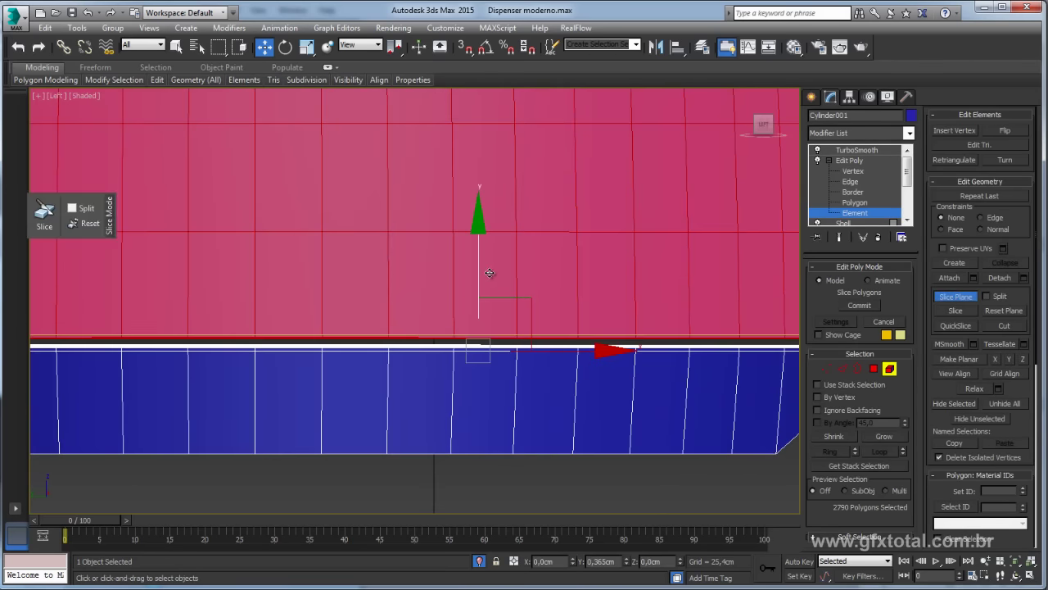
pyautogui.scroll(3, 493, 316)
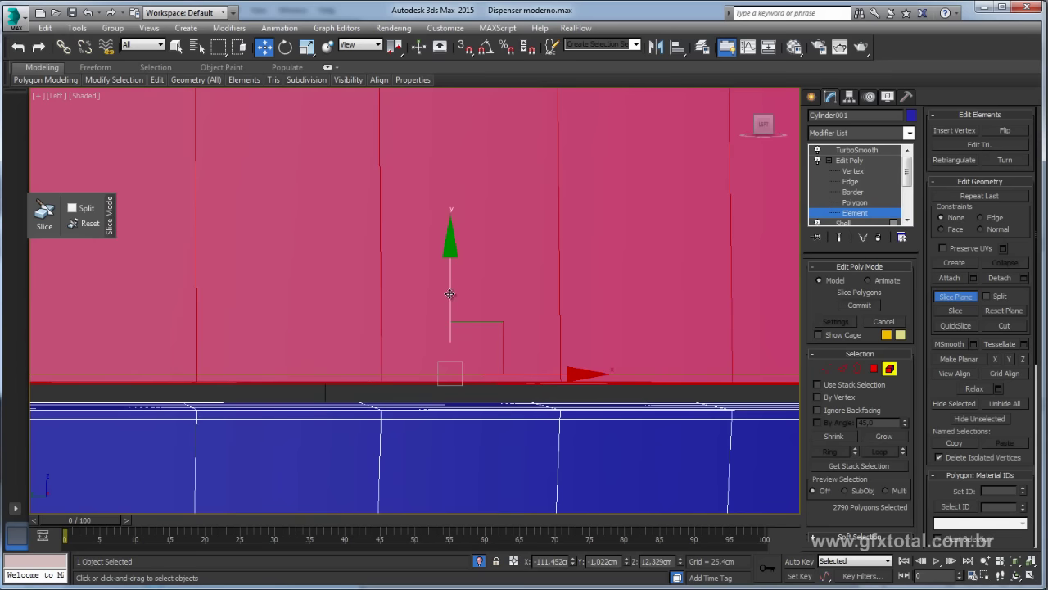
pyautogui.moveTo(450, 293); pyautogui.dragTo(449, 293)
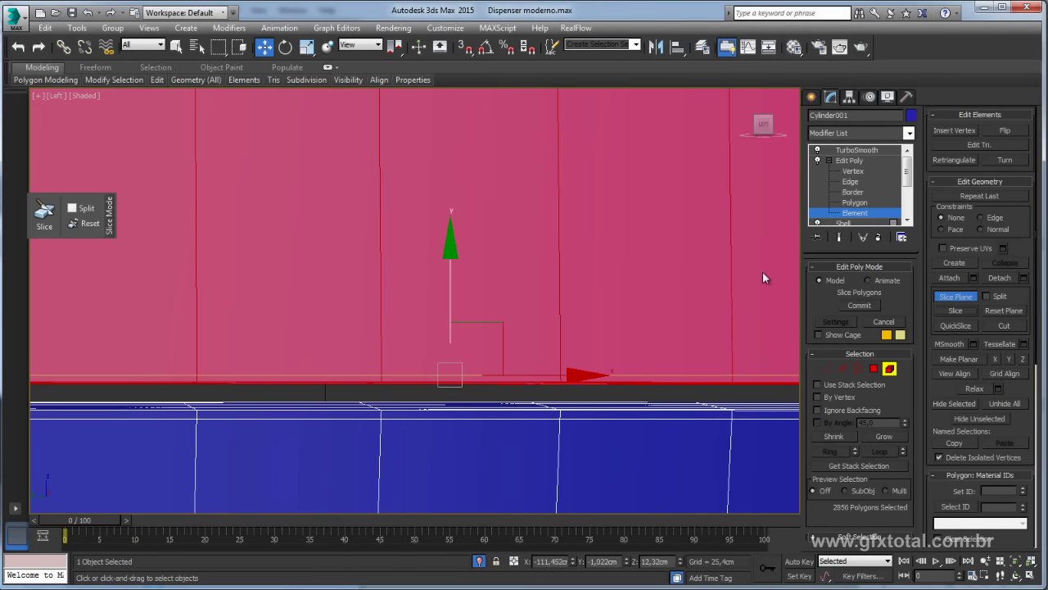
pyautogui.click(954, 298)
pyautogui.scroll(-2, 724, 239)
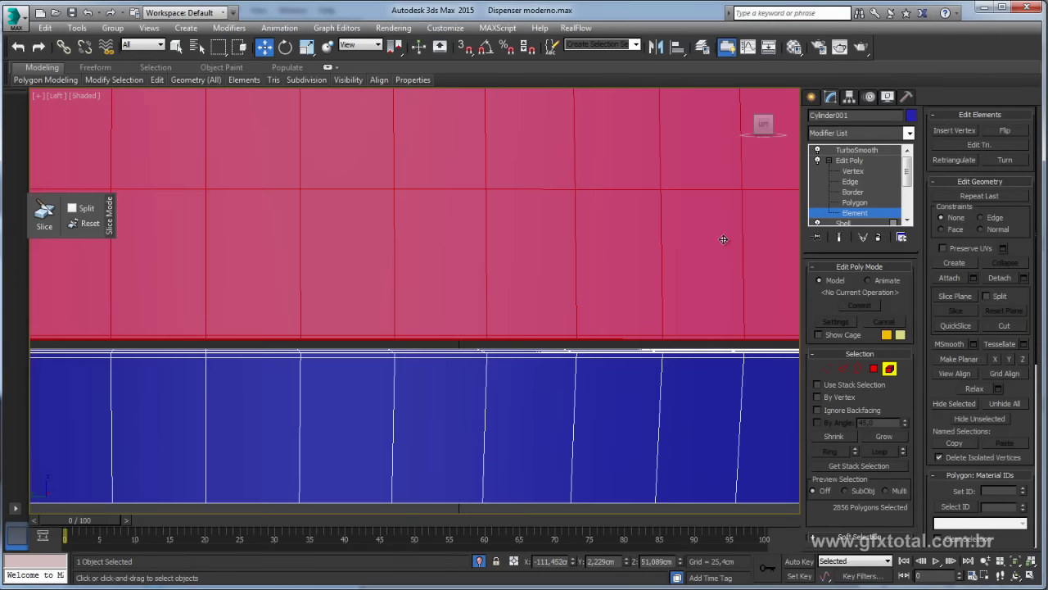
pyautogui.click(828, 160)
# - Select TurboSmooth, frame the dispenser in Perspective, and turn on Isoline Display
pyautogui.click(854, 151)
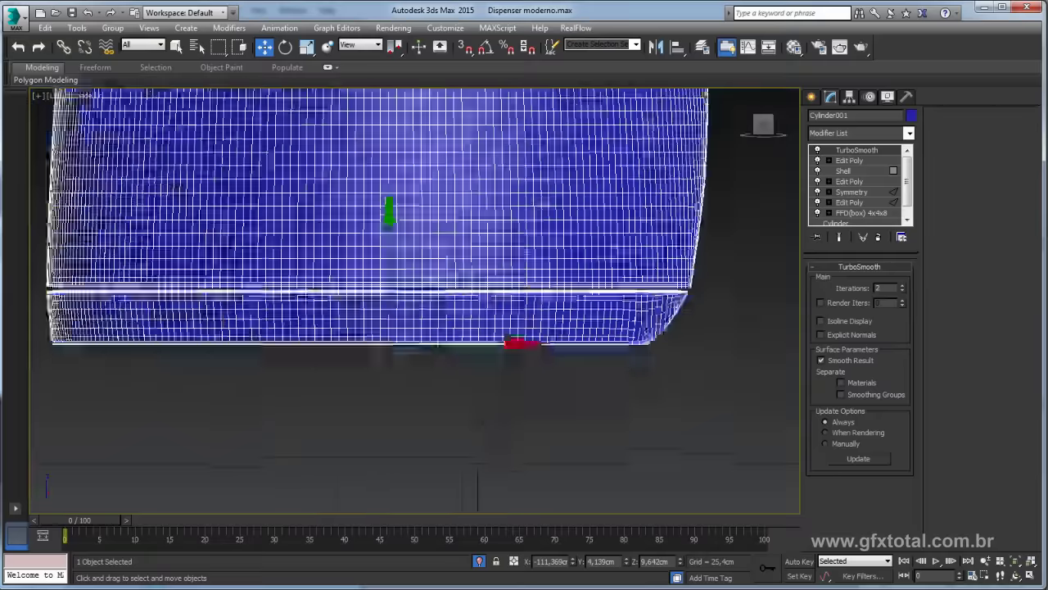
pyautogui.scroll(2, 642, 274)
pyautogui.scroll(2, 571, 247)
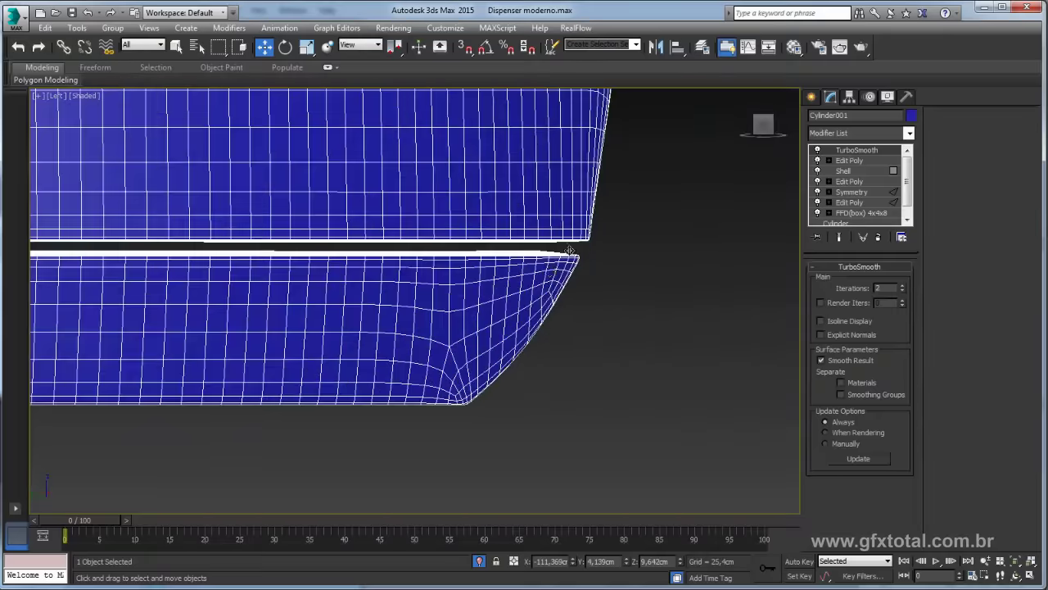
pyautogui.moveTo(636, 256); pyautogui.dragTo(612, 281, button='middle')
pyautogui.press('p')
pyautogui.press('z')
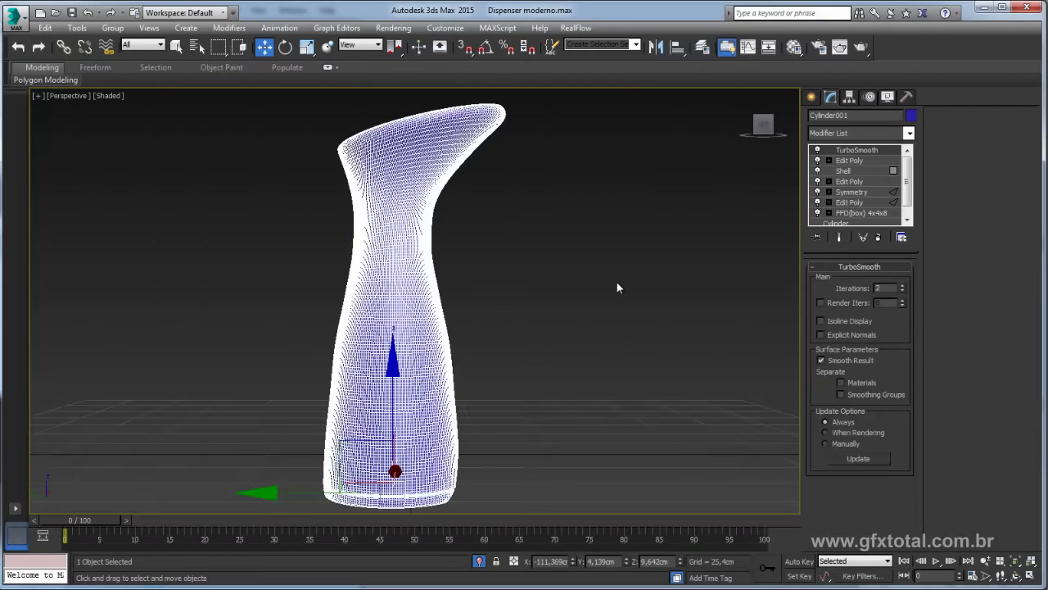
pyautogui.scroll(3, 598, 318)
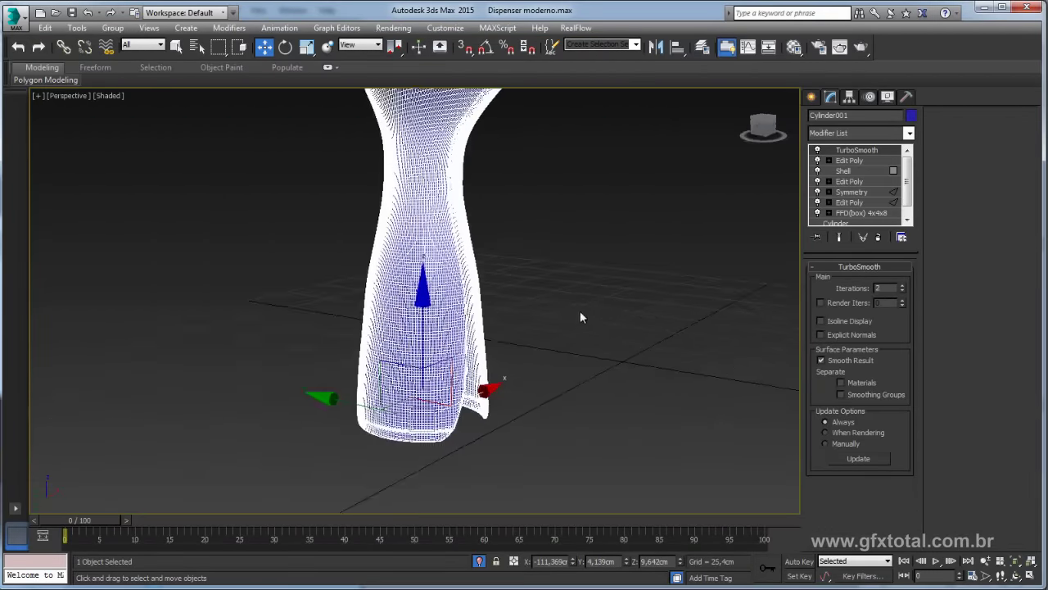
pyautogui.click(841, 324)
# - Deselect the dispenser and toggle edged faces on and off to inspect the smoothed loops
pyautogui.click(573, 373)
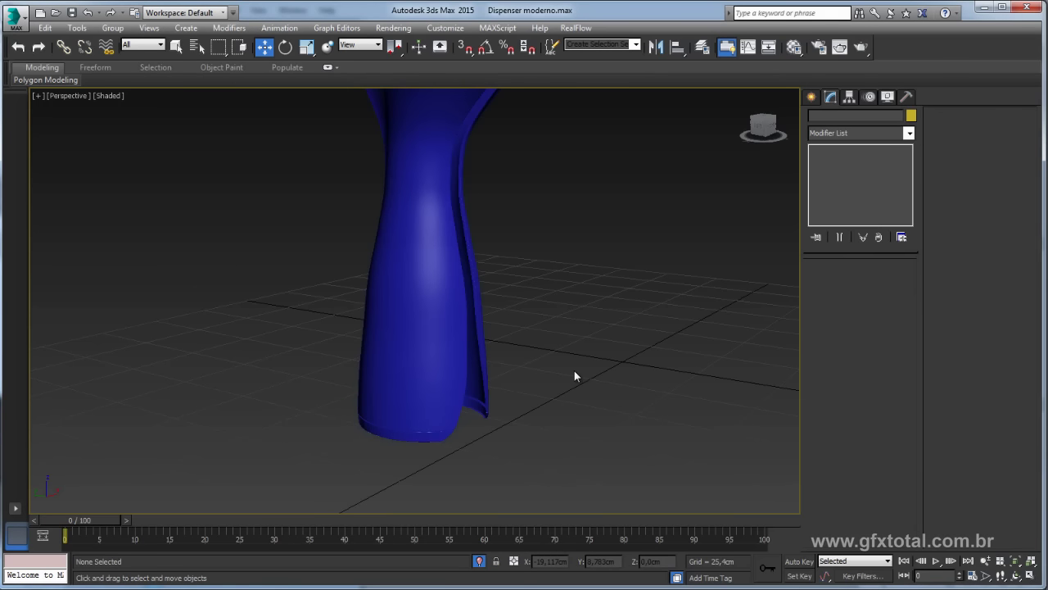
pyautogui.press('F4')
pyautogui.moveTo(574, 388)
pyautogui.keyDown('alt'); pyautogui.mouseDown(button='middle')
pyautogui.moveTo(479, 386)
pyautogui.moveTo(484, 398)
pyautogui.moveTo(535, 391)
pyautogui.moveTo(265, 377)
pyautogui.mouseUp(button='middle'); pyautogui.keyUp('alt')
pyautogui.press('F4')
pyautogui.scroll(2, 544, 365)
pyautogui.scroll(2, 551, 393)
pyautogui.scroll(3, 542, 403)
# - Reselect Cylinder001 and return to its Edit Poly modifier, viewing the seam near the base
pyautogui.click(264, 377)
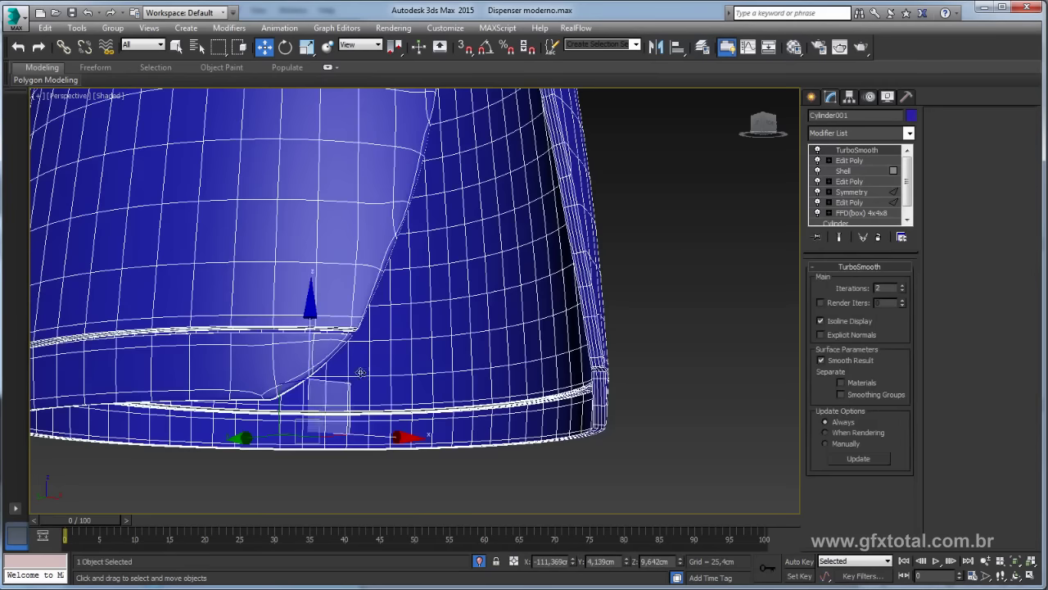
pyautogui.click(856, 161)
pyautogui.moveTo(401, 361)
pyautogui.keyDown('alt'); pyautogui.mouseDown(button='middle')
pyautogui.moveTo(449, 349)
pyautogui.moveTo(453, 332)
pyautogui.moveTo(522, 370)
pyautogui.moveTo(506, 364)
pyautogui.mouseUp(button='middle'); pyautogui.keyUp('alt')
pyautogui.scroll(3, 417, 351)
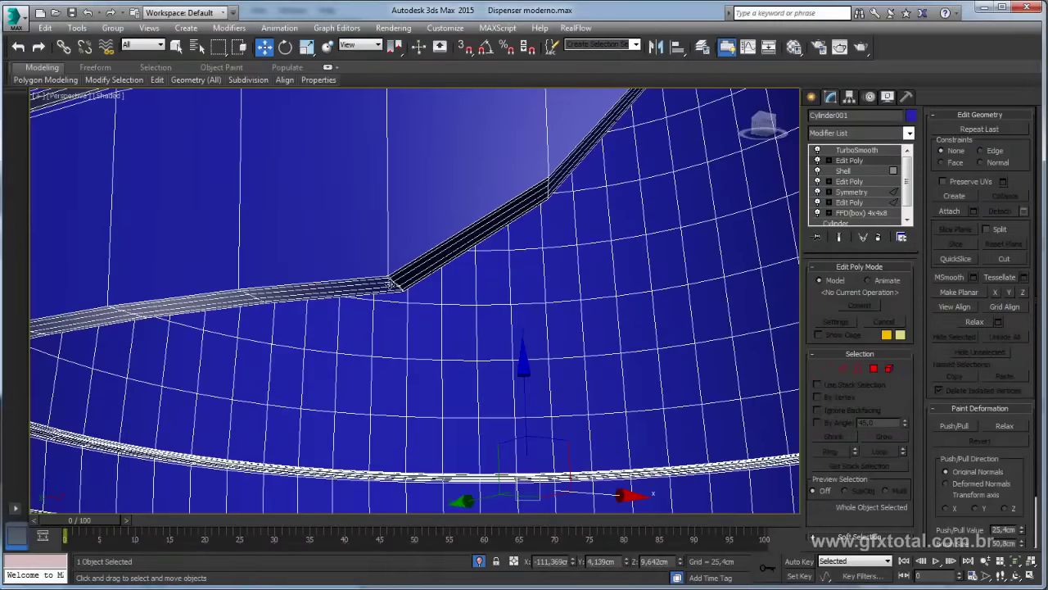
# - At Edge level, select the full edge loop running through the groove's corner bend
pyautogui.scroll(1, 392, 285)
pyautogui.scroll(2, 399, 301)
pyautogui.scroll(1, 402, 308)
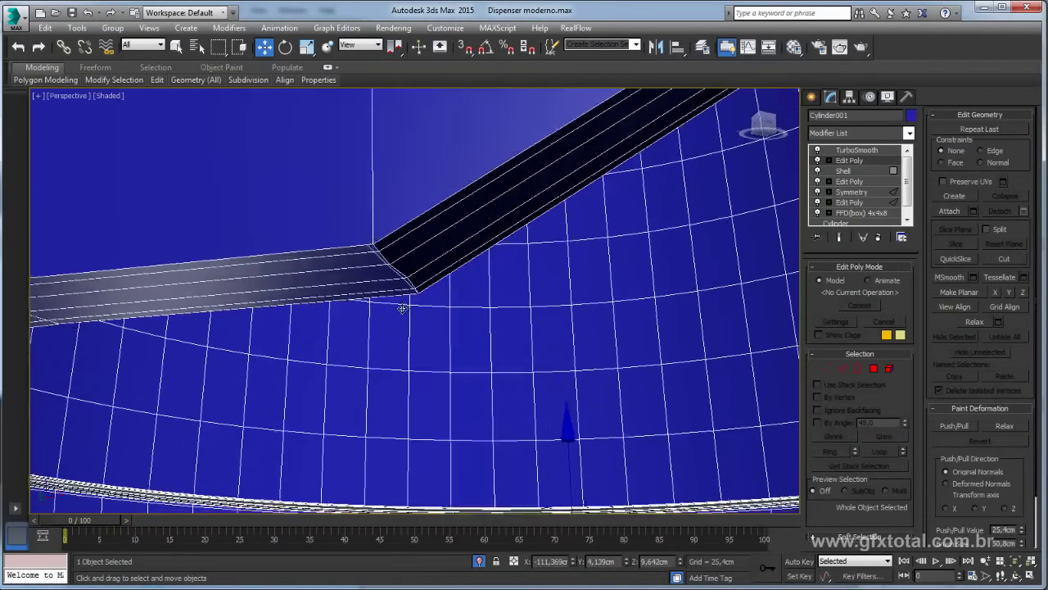
pyautogui.moveTo(402, 308)
pyautogui.keyDown('alt'); pyautogui.mouseDown(button='middle')
pyautogui.moveTo(393, 304)
pyautogui.moveTo(402, 312)
pyautogui.mouseUp(button='middle'); pyautogui.keyUp('alt')
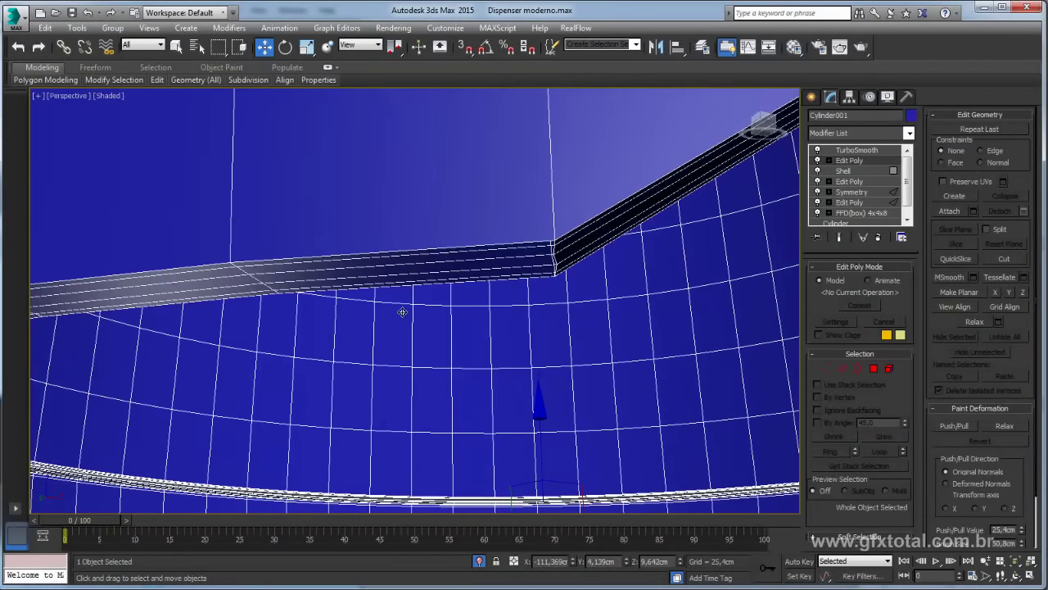
pyautogui.click(843, 368)
pyautogui.click(552, 251)
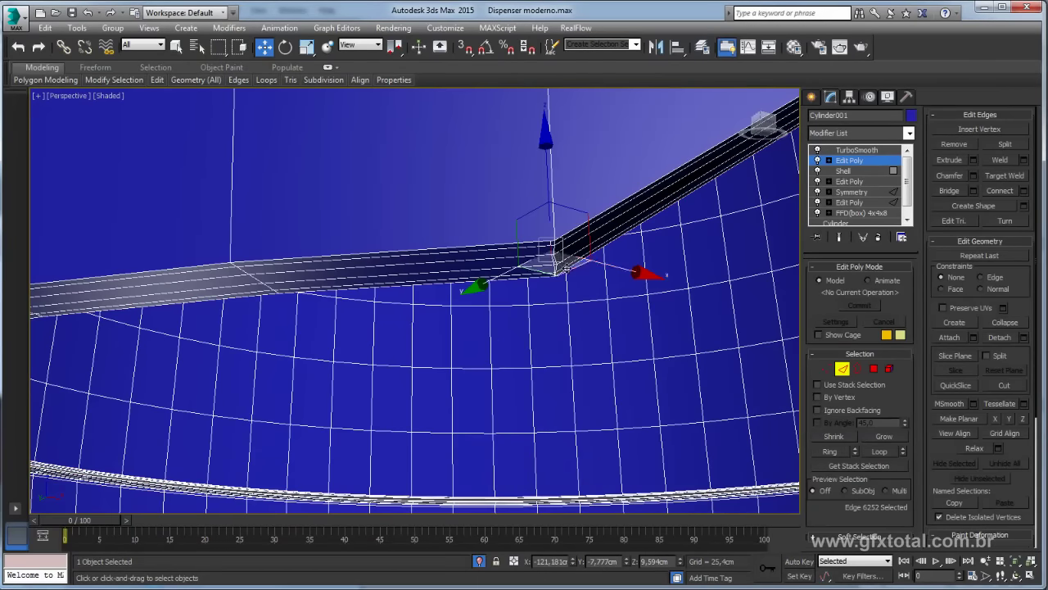
pyautogui.keyDown('alt'); pyautogui.moveTo(552, 251); pyautogui.dragTo(563, 259, button='middle'); pyautogui.keyUp('alt')
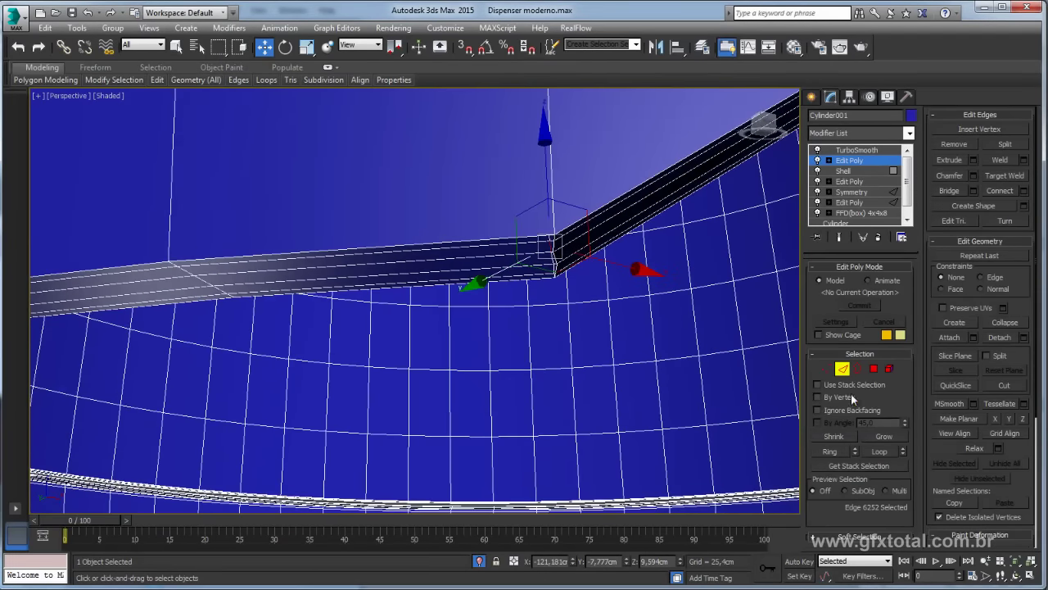
pyautogui.click(880, 452)
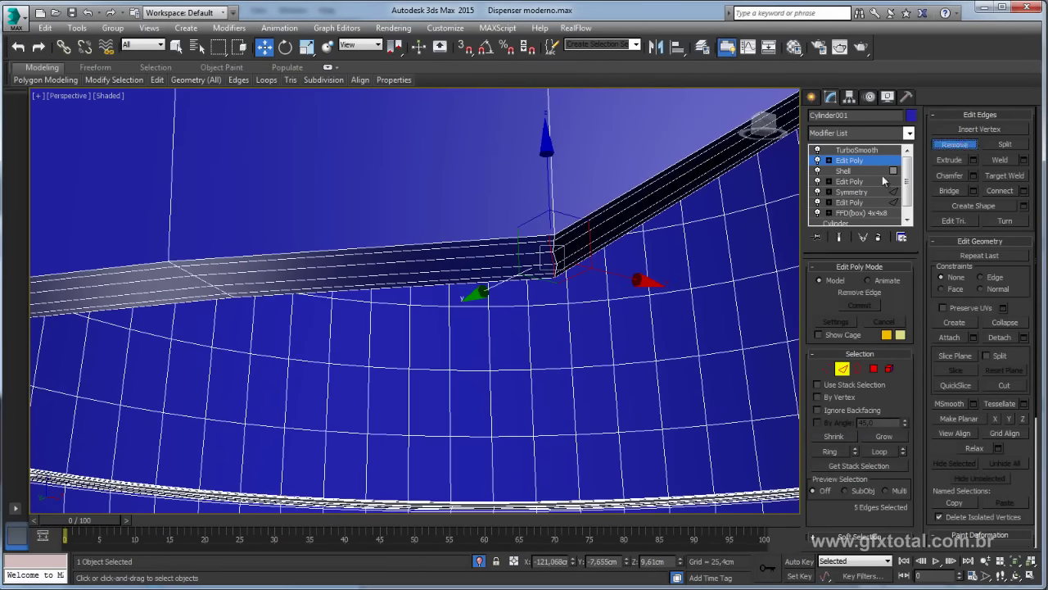
# - Select the edge loop at the other groove bend and remove it
pyautogui.scroll(-5, 592, 269)
pyautogui.keyDown('alt'); pyautogui.moveTo(592, 270); pyautogui.dragTo(650, 304, button='middle'); pyautogui.keyUp('alt')
pyautogui.scroll(2, 406, 337)
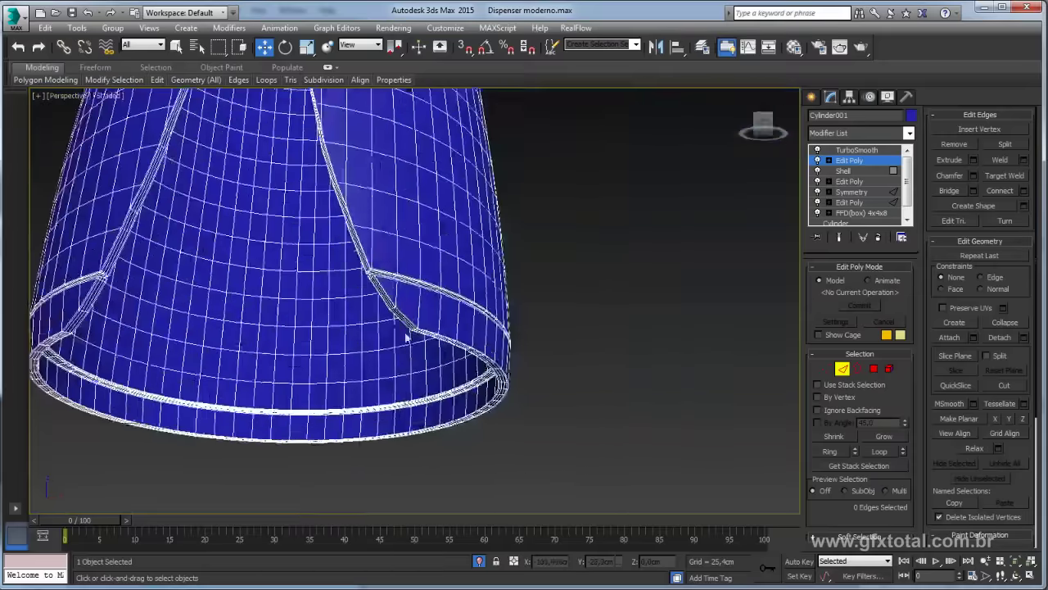
pyautogui.scroll(3, 406, 337)
pyautogui.scroll(1, 428, 327)
pyautogui.scroll(3, 442, 319)
pyautogui.moveTo(454, 311); pyautogui.dragTo(449, 353, button='middle')
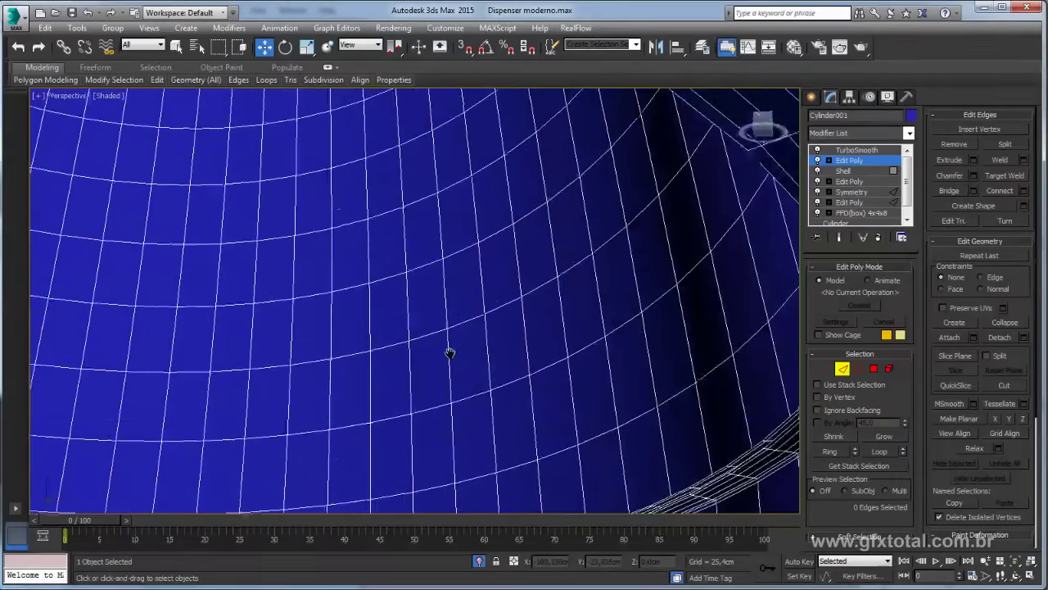
pyautogui.scroll(-3, 458, 354)
pyautogui.scroll(1, 369, 206)
pyautogui.scroll(1, 357, 176)
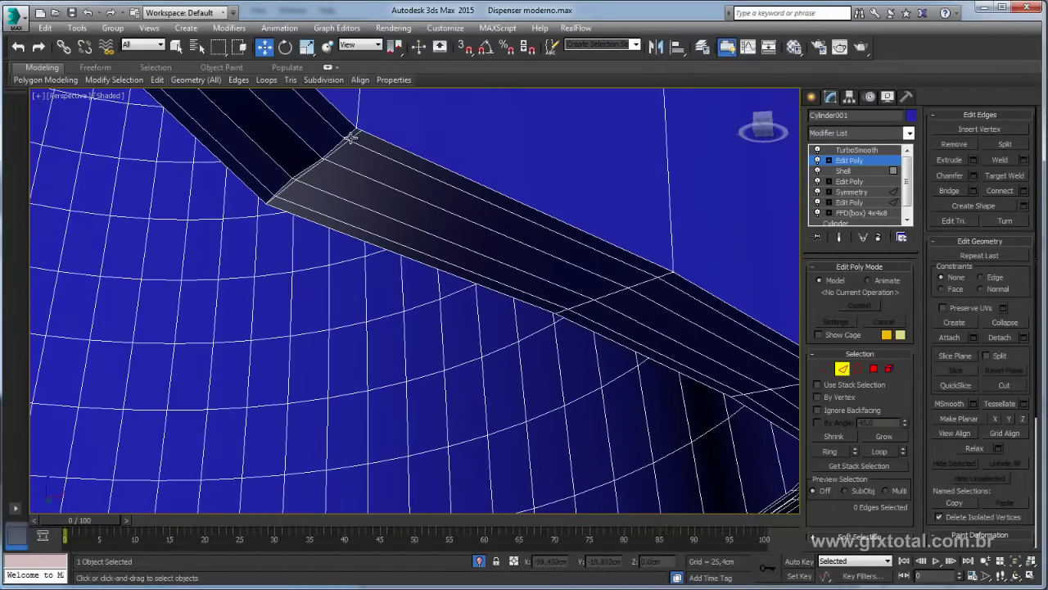
pyautogui.click(351, 137)
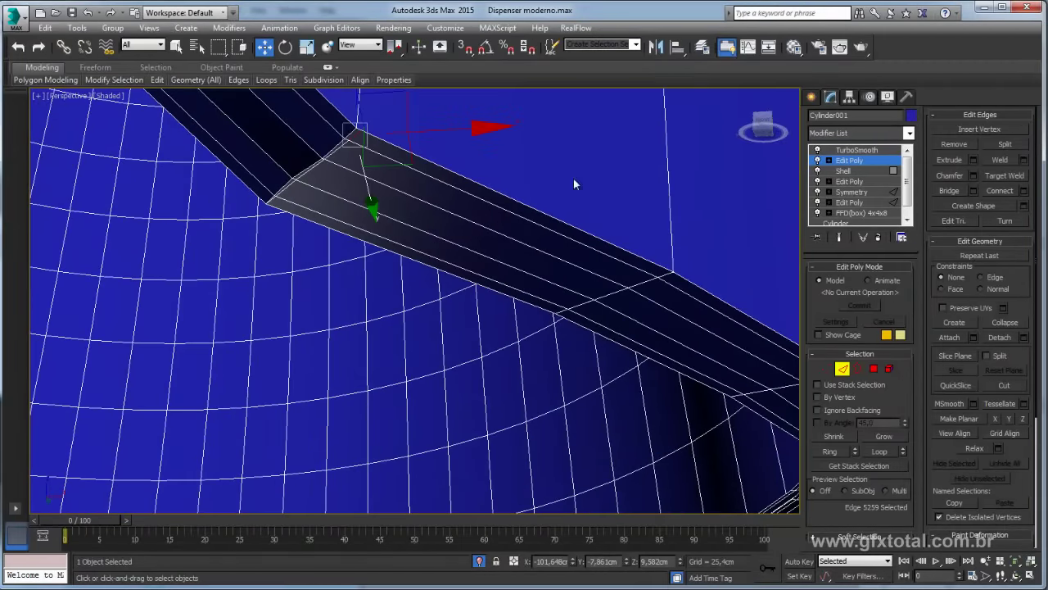
pyautogui.click(880, 450)
pyautogui.click(956, 147)
pyautogui.scroll(-3, 439, 227)
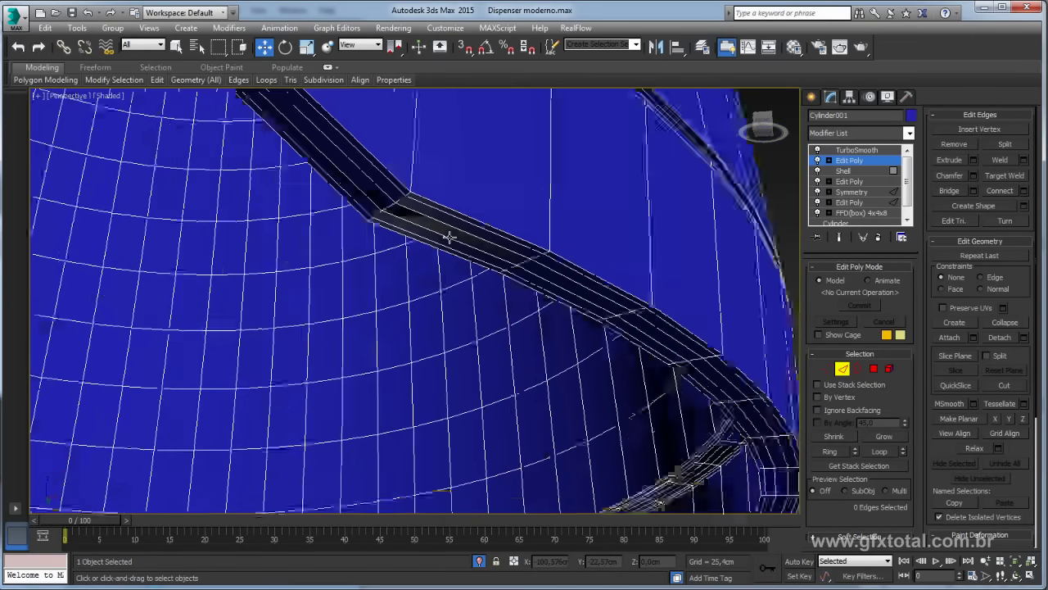
pyautogui.scroll(-4, 440, 227)
pyautogui.scroll(-3, 762, 191)
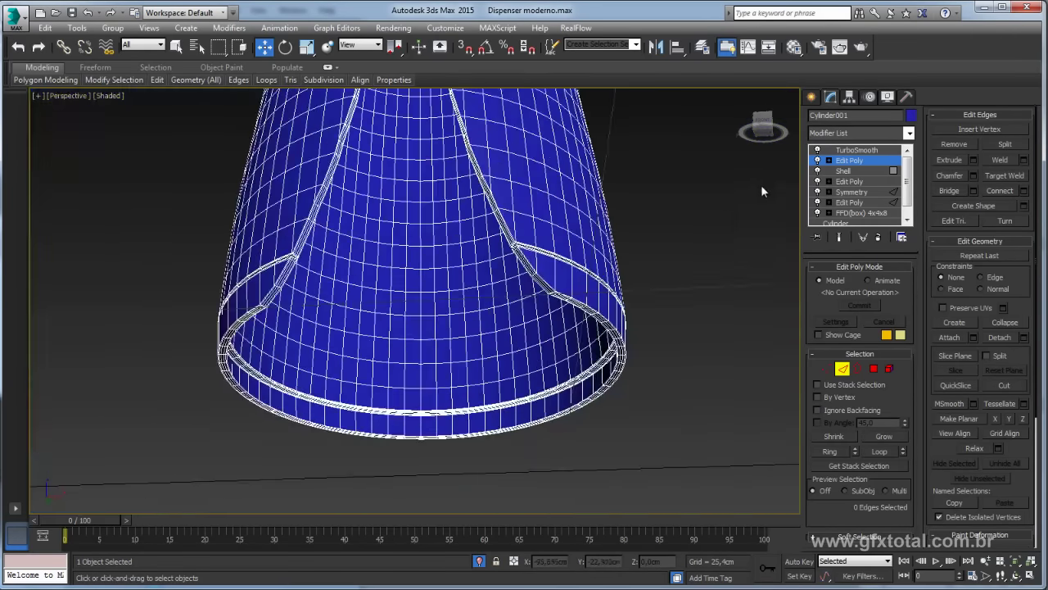
# - Show Cylinder001 with TurboSmooth applied and zoom in on the base seams
pyautogui.click(857, 150)
pyautogui.keyDown('alt'); pyautogui.moveTo(620, 227); pyautogui.dragTo(650, 257, button='middle'); pyautogui.keyUp('alt')
pyautogui.click(344, 411)
pyautogui.scroll(3, 347, 393)
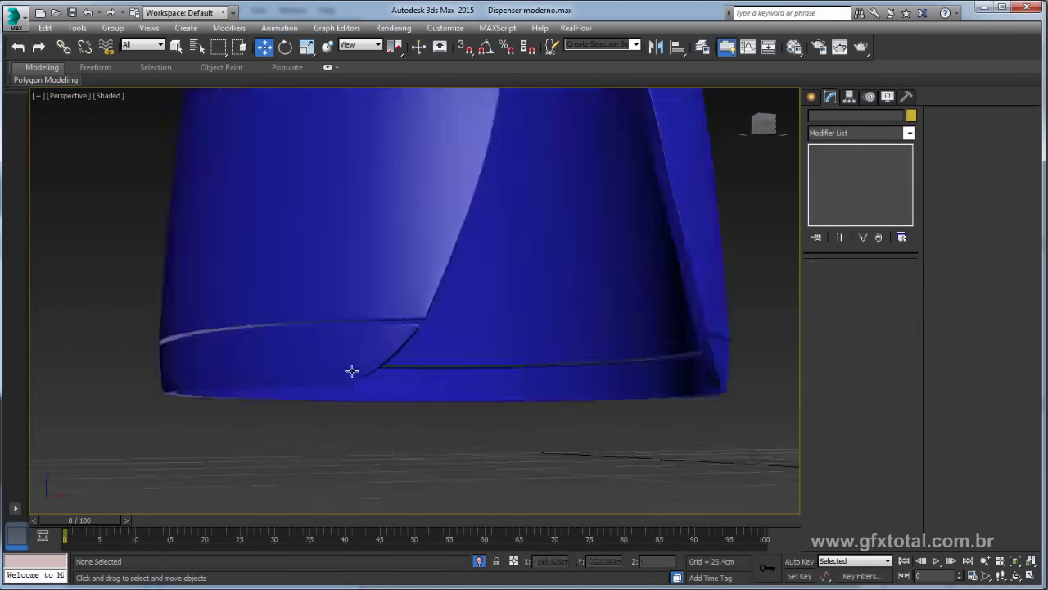
pyautogui.scroll(2, 353, 370)
pyautogui.click(384, 363)
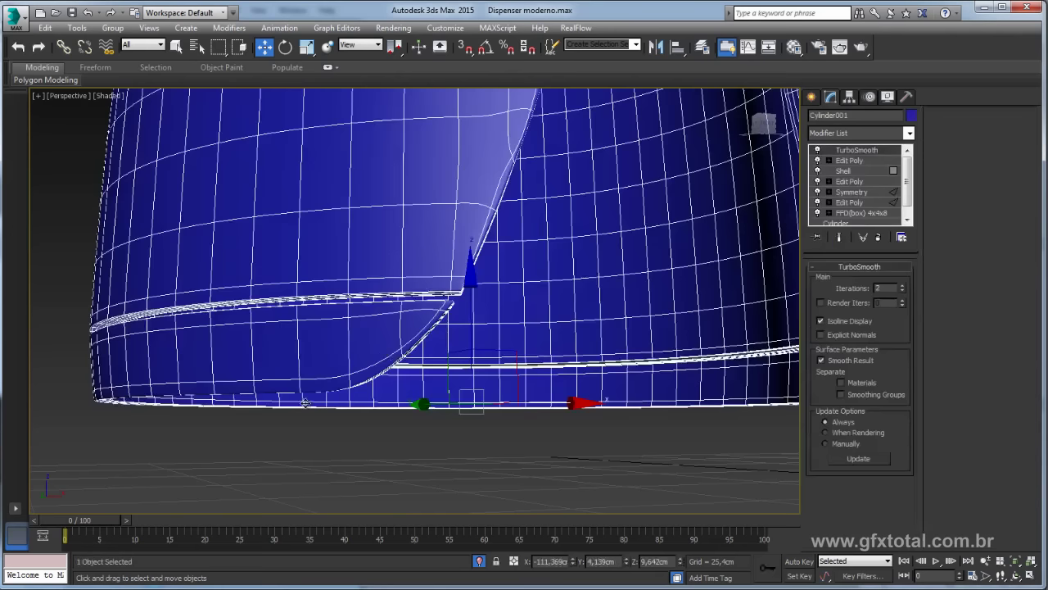
pyautogui.keyDown('alt'); pyautogui.moveTo(418, 319); pyautogui.dragTo(449, 302, button='middle'); pyautogui.keyUp('alt')
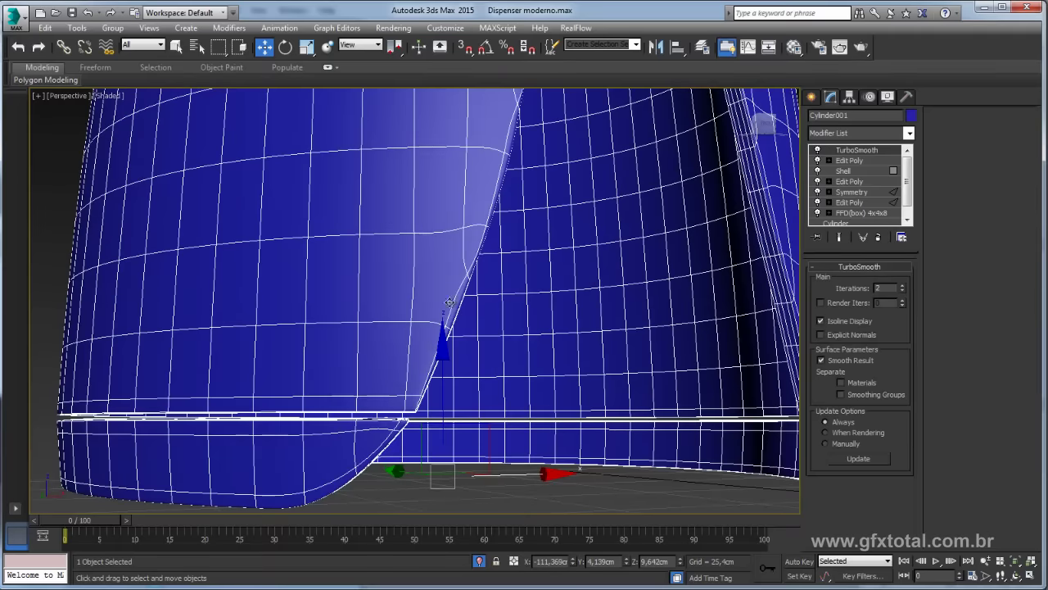
pyautogui.scroll(2, 442, 278)
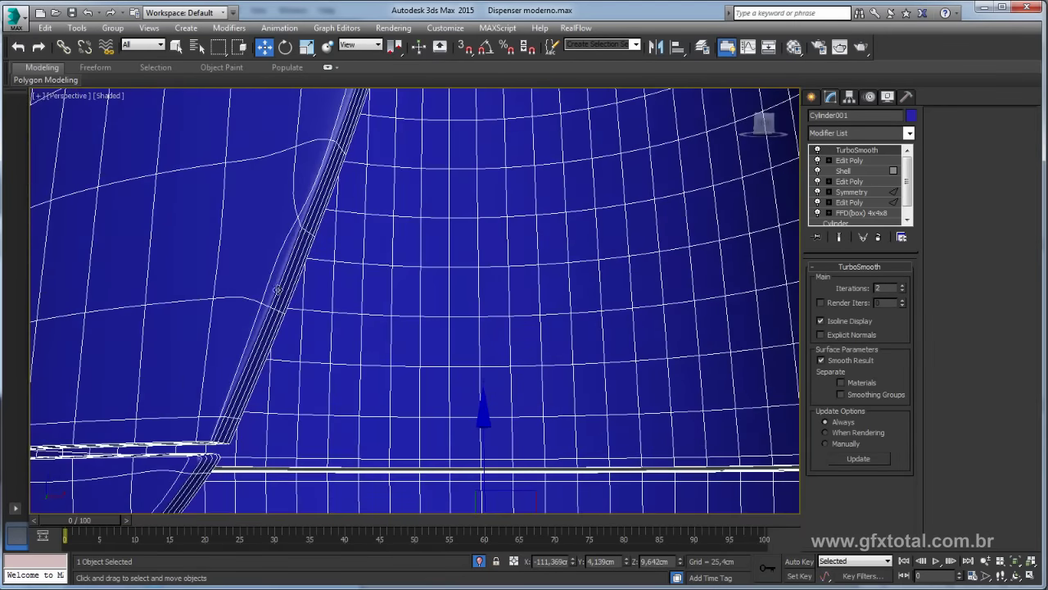
# - Return to the upper Edit Poly and check a seam groove edge loop at Edge level
pyautogui.click(850, 160)
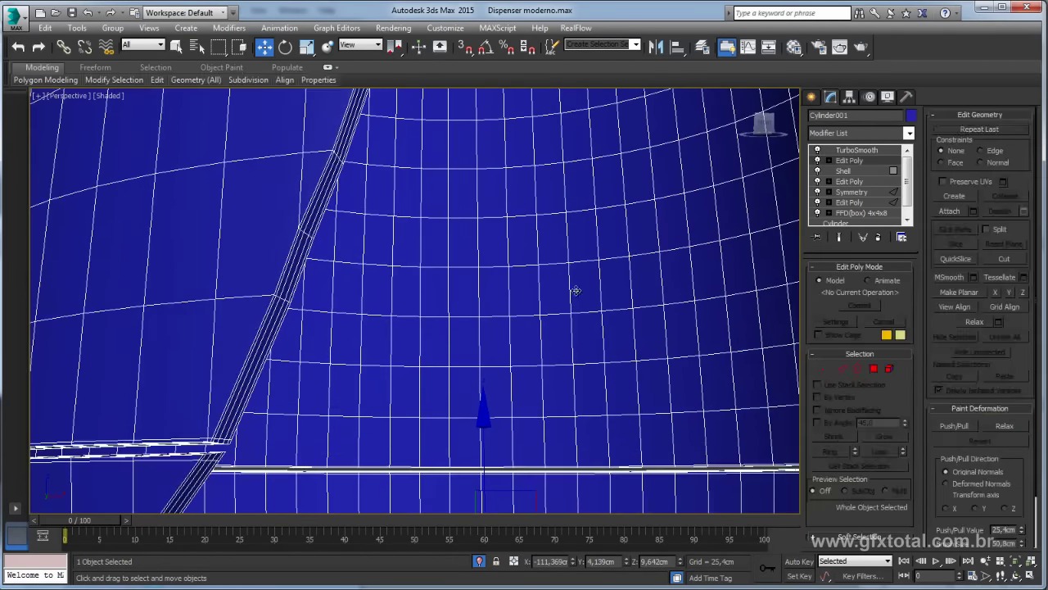
pyautogui.moveTo(573, 293)
pyautogui.keyDown('alt'); pyautogui.mouseDown(button='middle')
pyautogui.moveTo(519, 292)
pyautogui.moveTo(774, 349)
pyautogui.mouseUp(button='middle'); pyautogui.keyUp('alt')
pyautogui.click(842, 369)
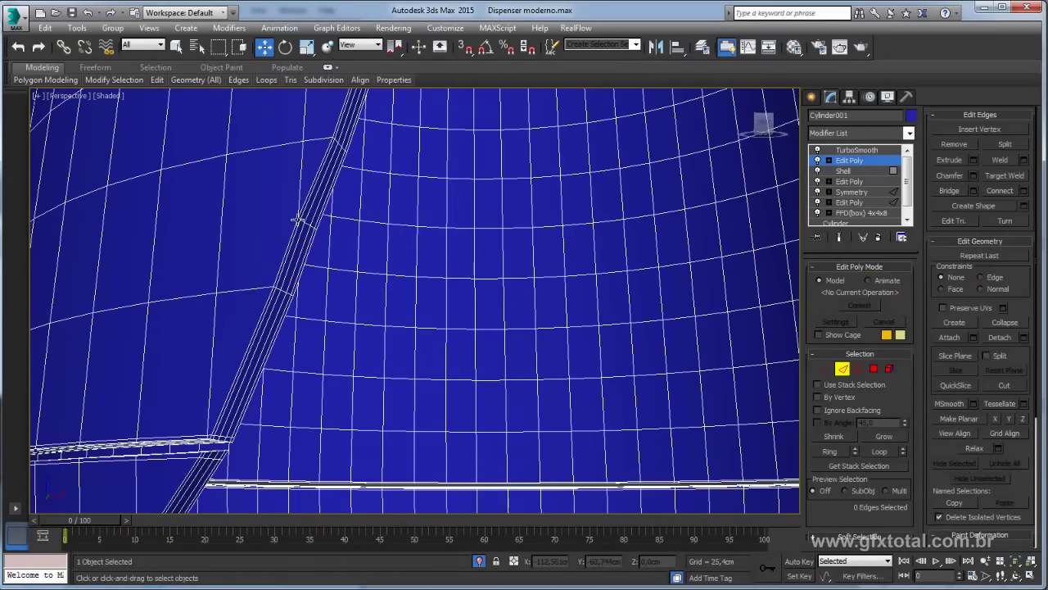
pyautogui.scroll(2, 315, 195)
pyautogui.scroll(2, 316, 195)
pyautogui.click(308, 228)
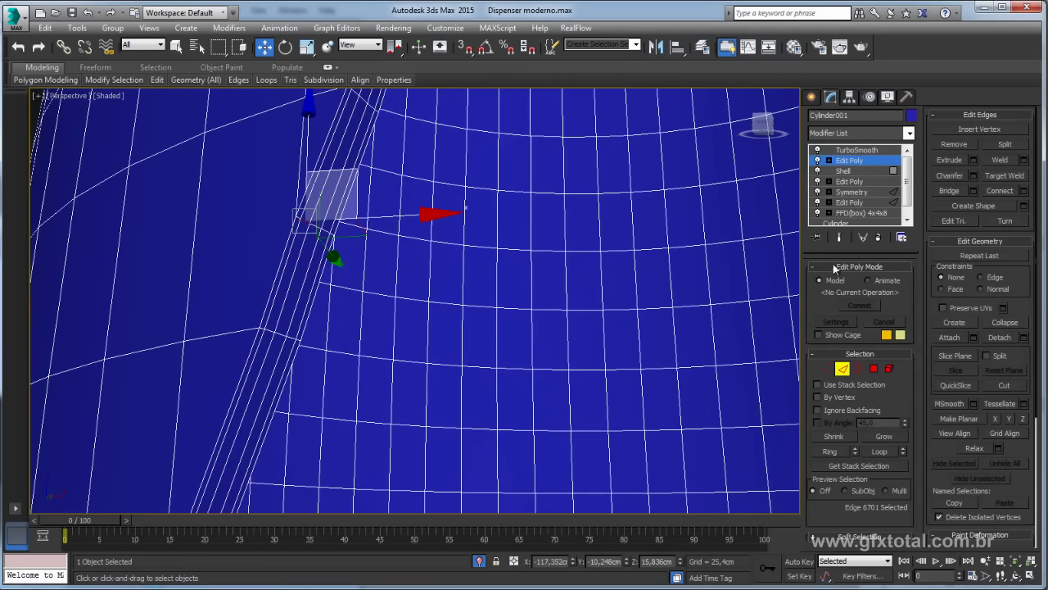
pyautogui.click(879, 453)
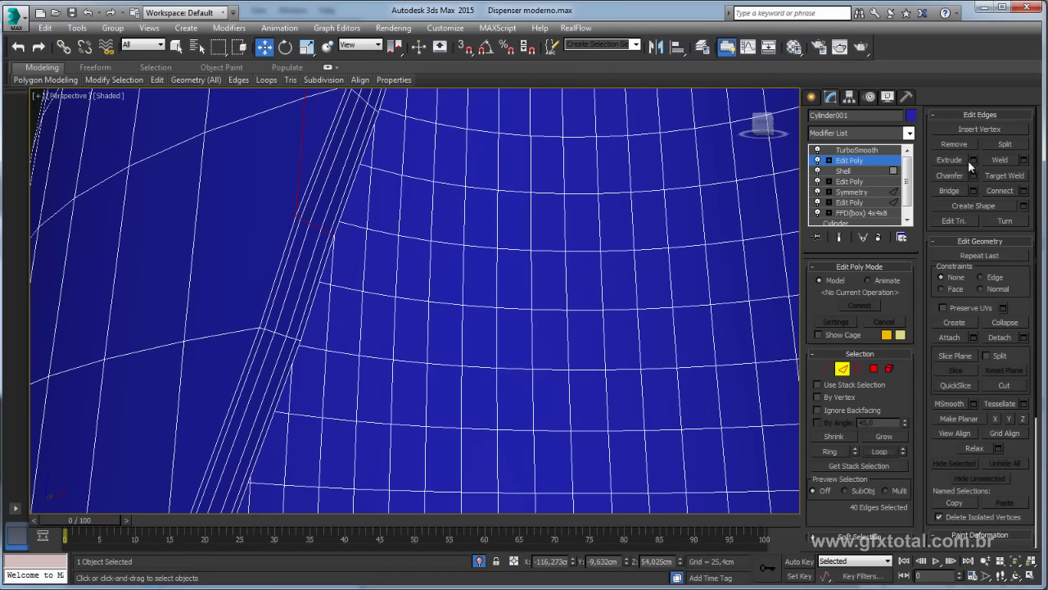
pyautogui.click(382, 227)
pyautogui.keyDown('alt'); pyautogui.moveTo(382, 227); pyautogui.dragTo(412, 280, button='middle'); pyautogui.keyUp('alt')
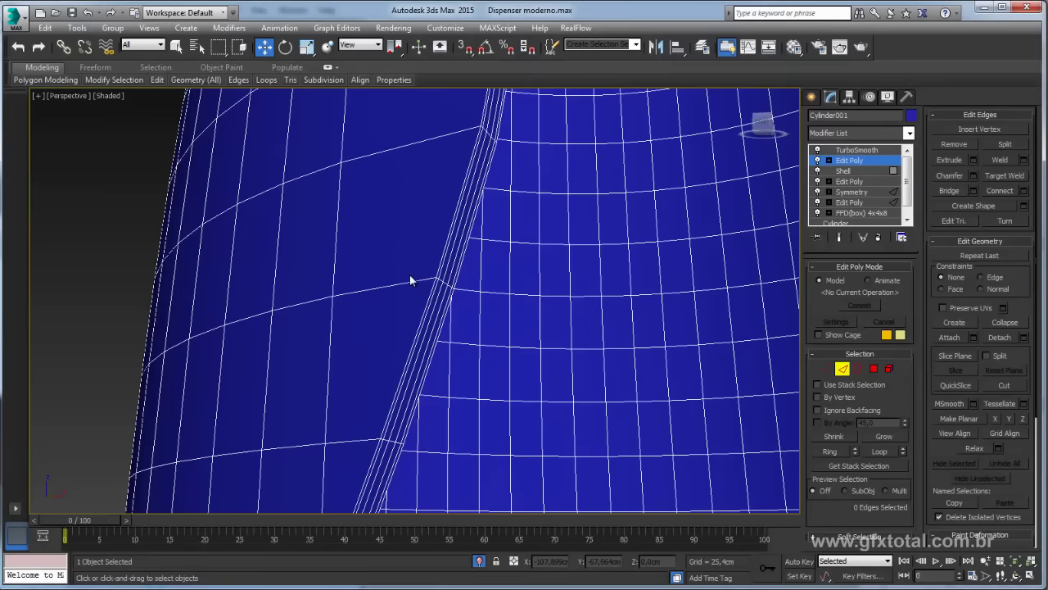
pyautogui.scroll(-3, 411, 280)
pyautogui.scroll(-3, 449, 287)
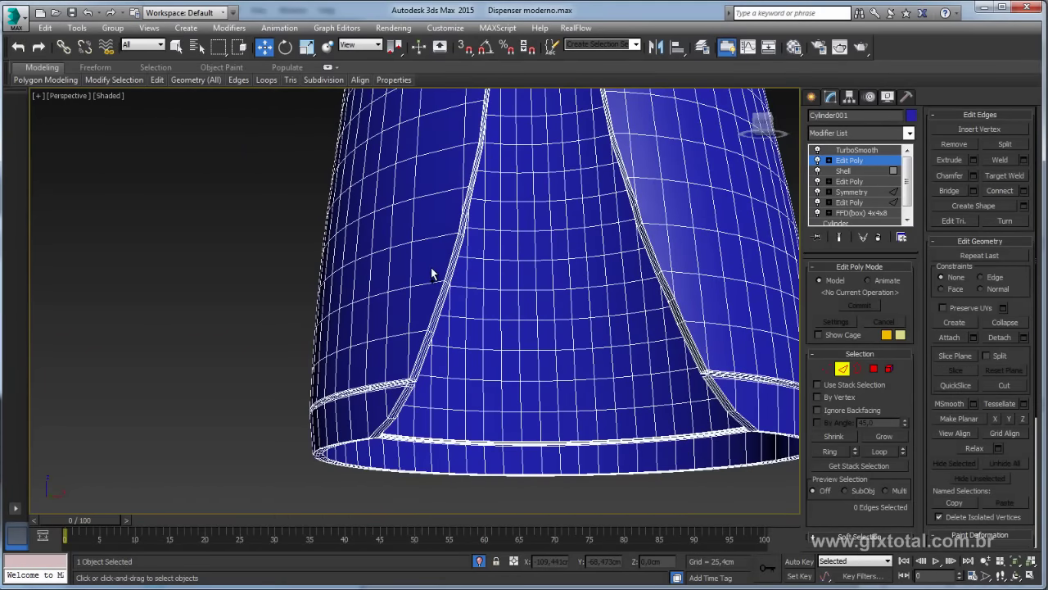
# - Select and compare several edge loops along the seam groove
pyautogui.doubleClick(430, 267)
pyautogui.scroll(3, 456, 281)
pyautogui.scroll(-5, 444, 283)
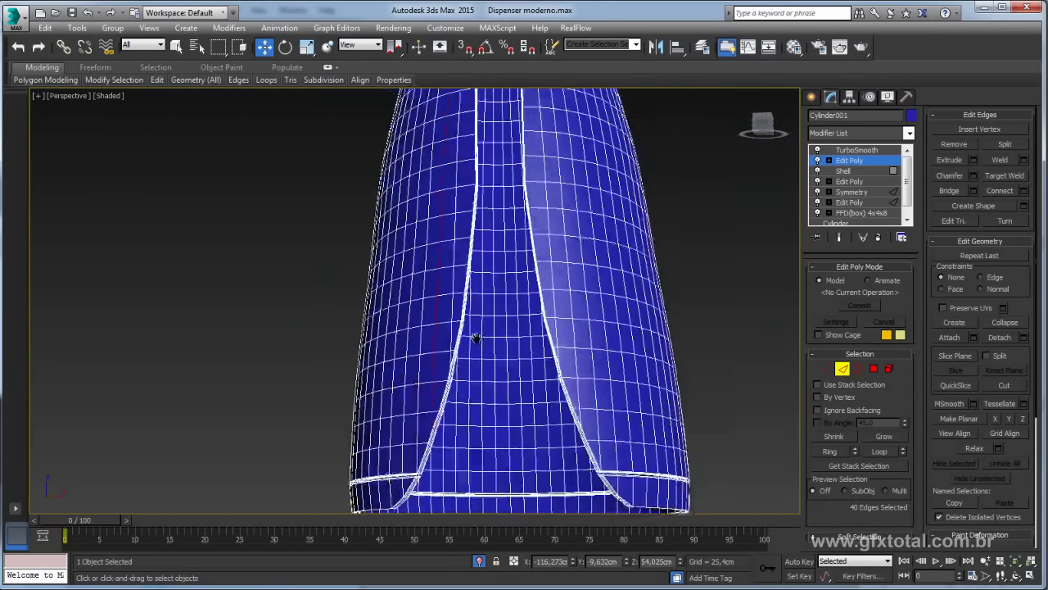
pyautogui.scroll(-3, 422, 229)
pyautogui.scroll(-2, 400, 177)
pyautogui.doubleClick(512, 277)
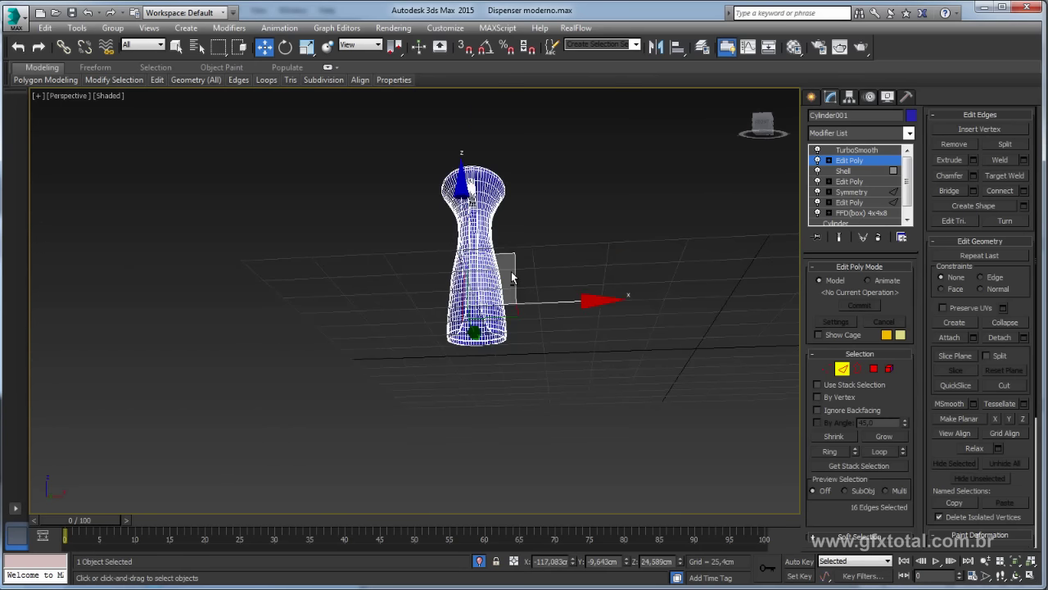
pyautogui.doubleClick(515, 287)
pyautogui.scroll(5, 431, 352)
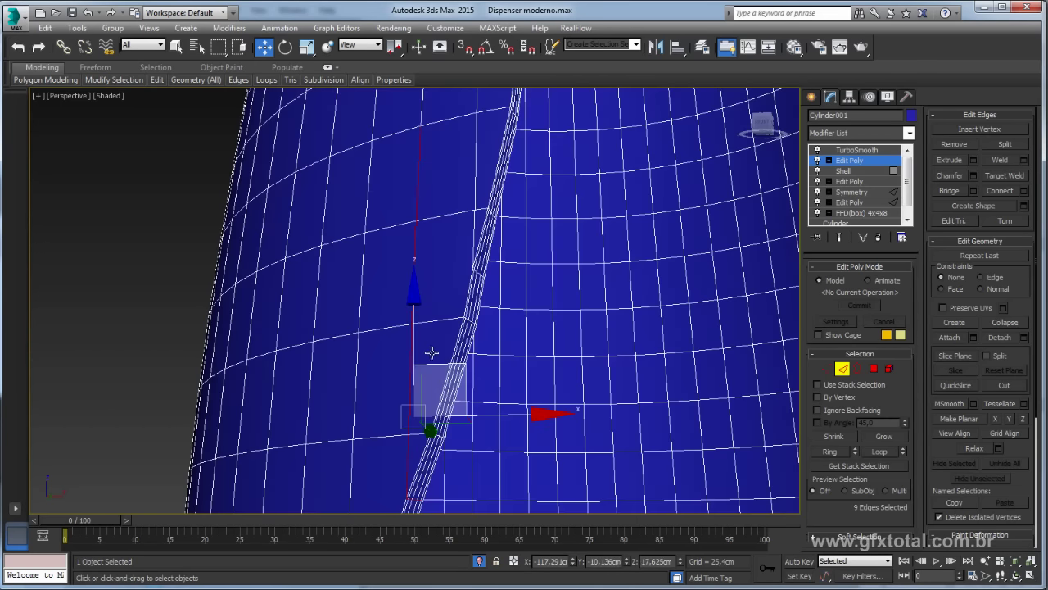
pyautogui.doubleClick(490, 256)
pyautogui.scroll(1, 468, 263)
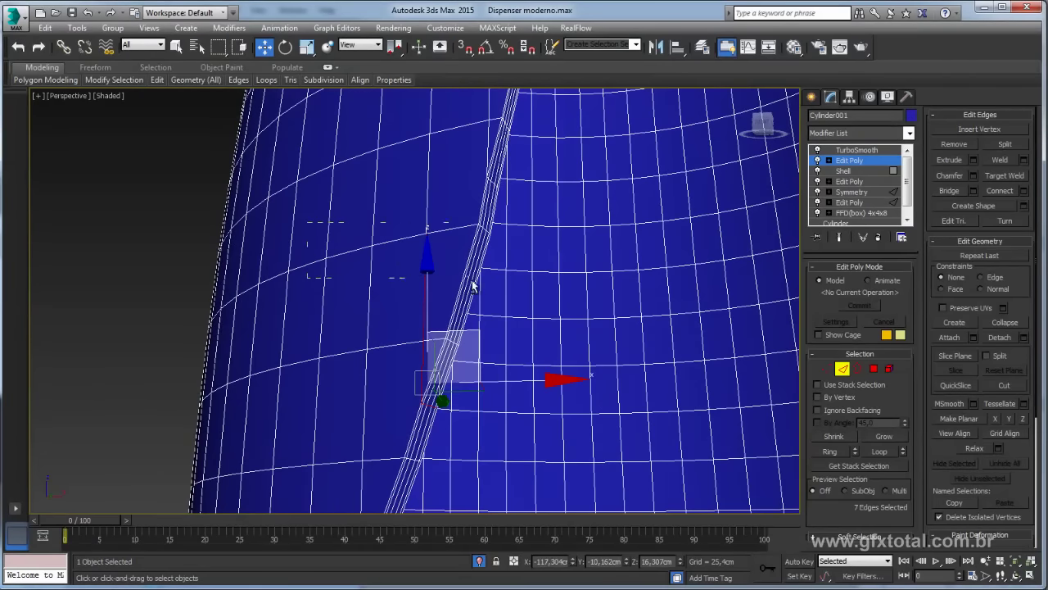
pyautogui.doubleClick(472, 285)
pyautogui.scroll(2, 486, 300)
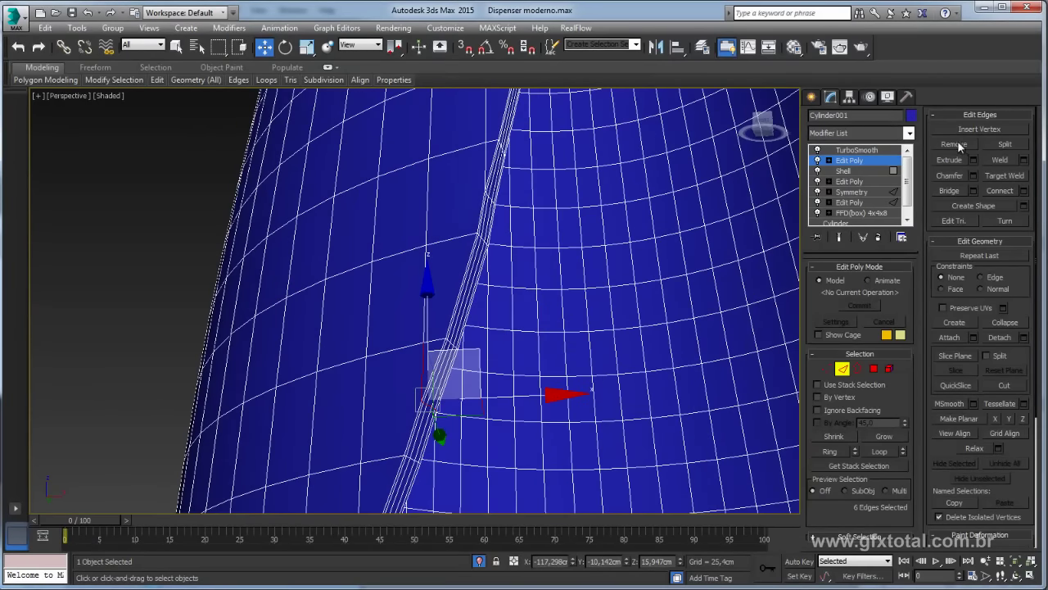
pyautogui.scroll(1, 439, 329)
pyautogui.keyDown('alt'); pyautogui.click(476, 342); pyautogui.keyUp('alt')
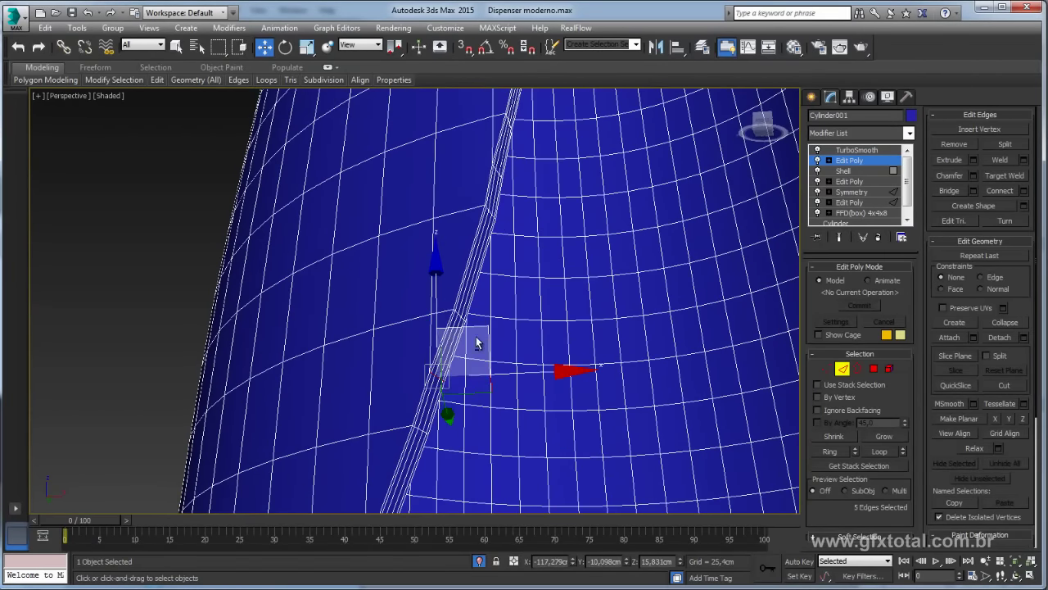
# - Clear the edge selection, switch to Vertex level, and enable Target Weld
pyautogui.click(461, 360)
pyautogui.scroll(1, 463, 362)
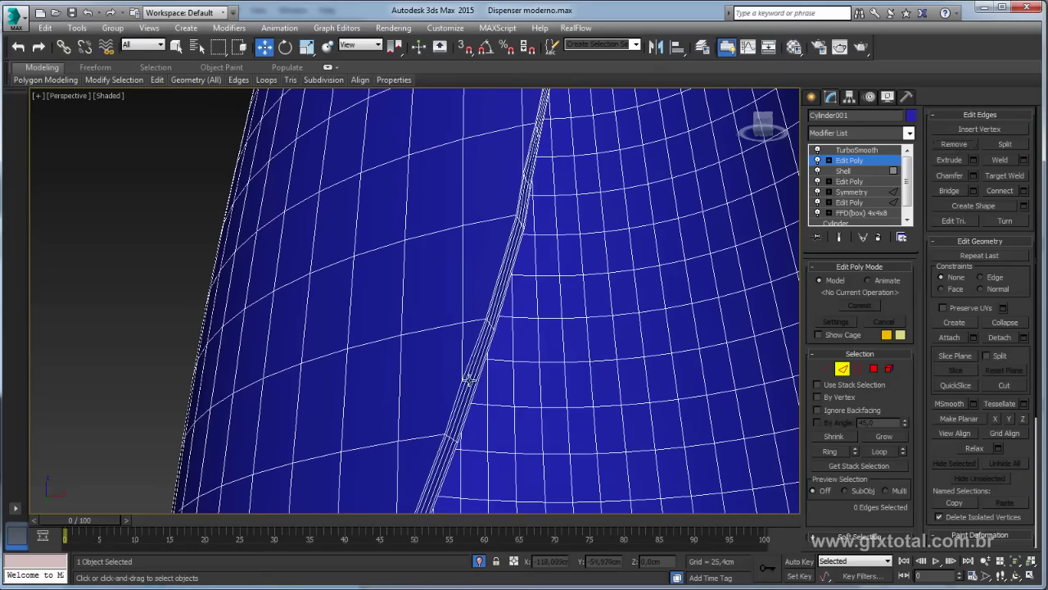
pyautogui.scroll(2, 471, 374)
pyautogui.moveTo(473, 374); pyautogui.dragTo(468, 306, button='middle')
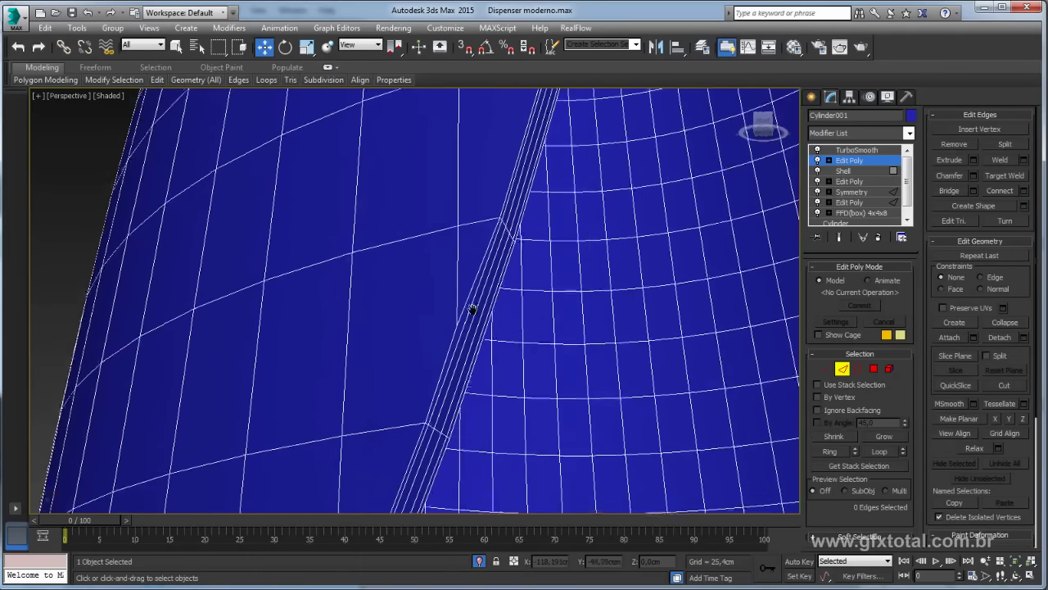
pyautogui.click(826, 369)
pyautogui.click(1012, 162)
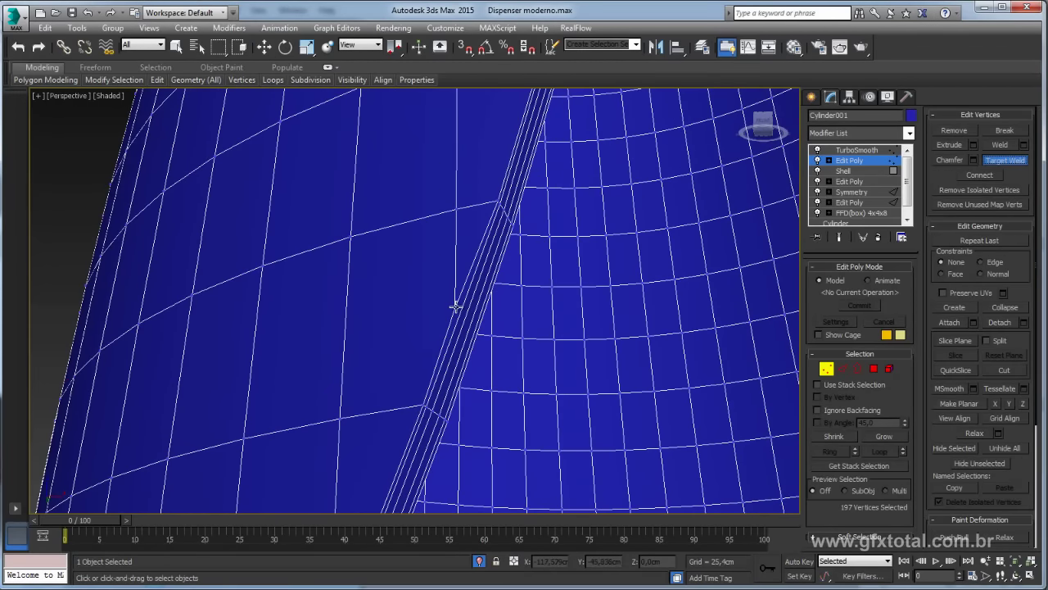
# - Cancel Target Weld by switching to Edge level and select an edge on the seam groove
pyautogui.scroll(-10, 458, 384)
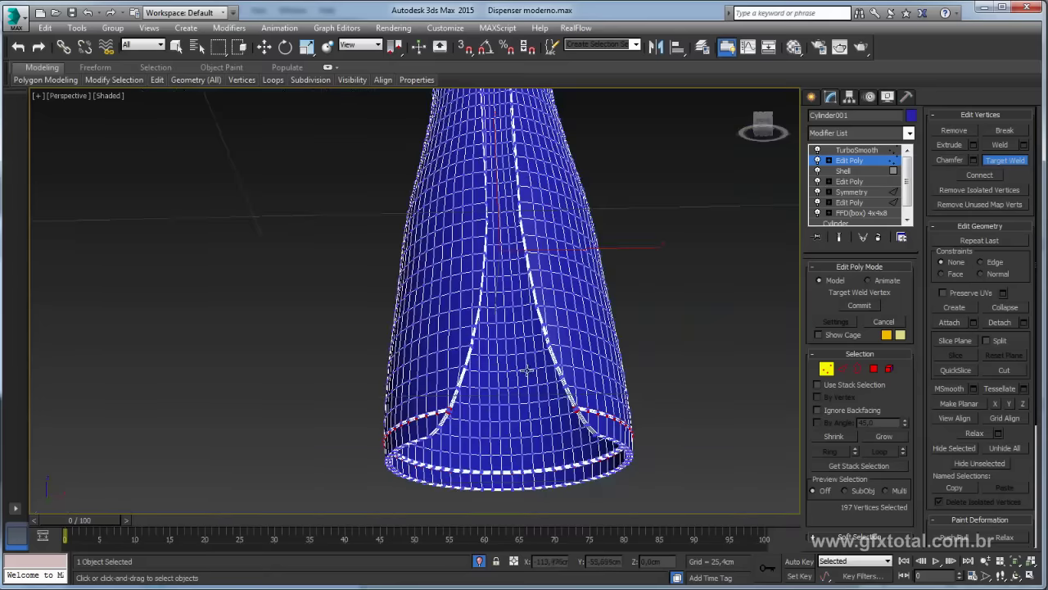
pyautogui.scroll(2, 528, 370)
pyautogui.scroll(3, 565, 391)
pyautogui.scroll(3, 589, 377)
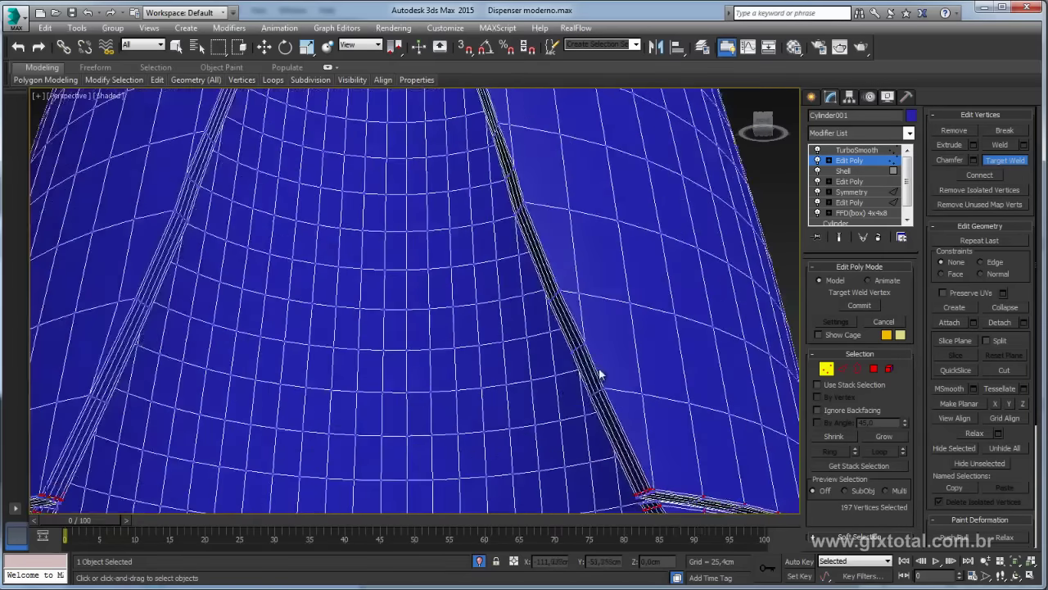
pyautogui.scroll(2, 599, 374)
pyautogui.press('2')
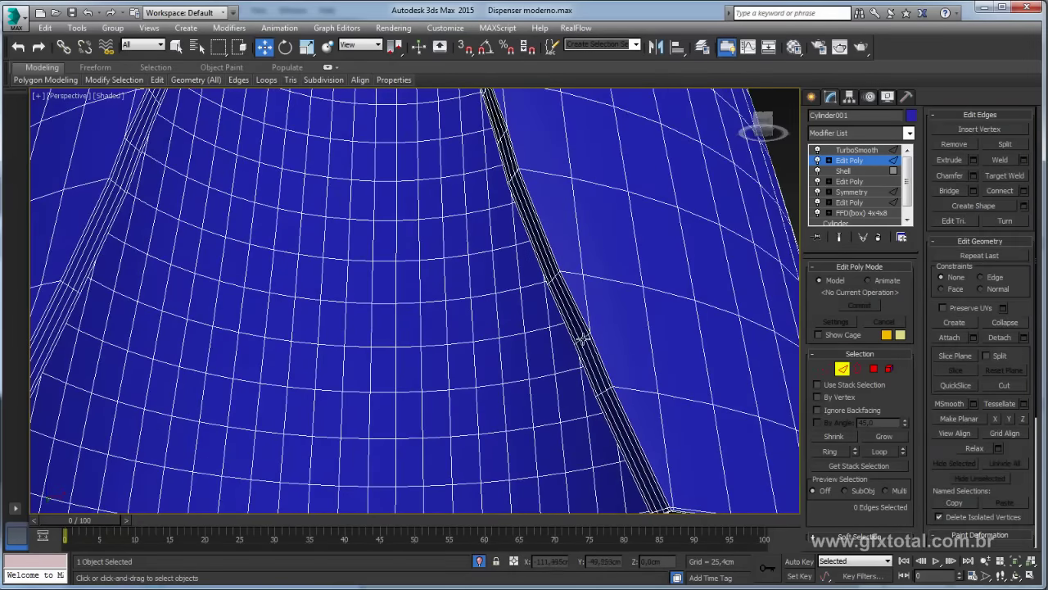
pyautogui.click(581, 338)
pyautogui.scroll(2, 582, 339)
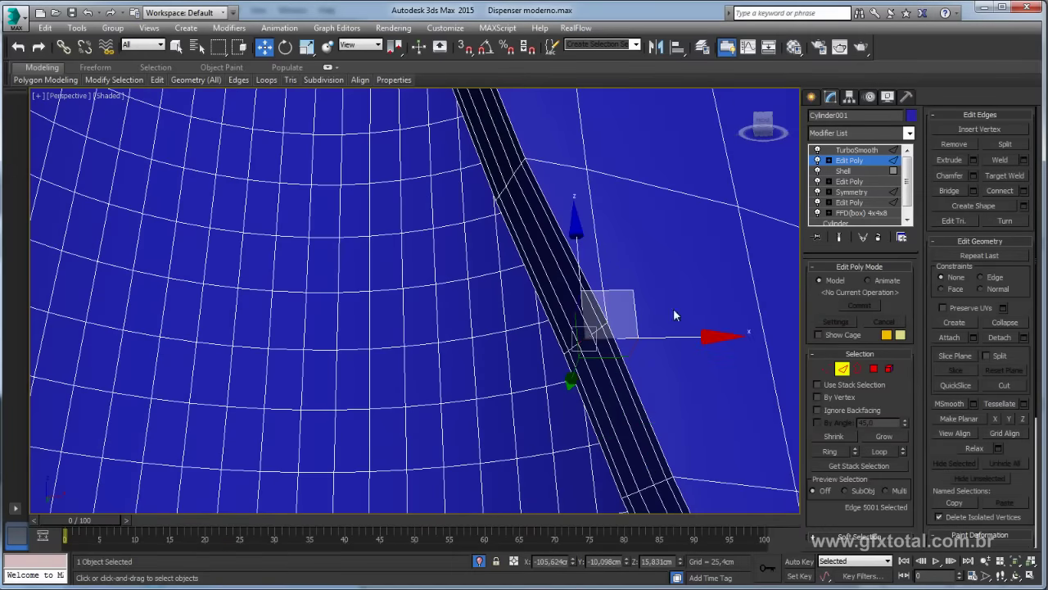
# - Select the seam edges along Cylinder001's strip and remove them
pyautogui.doubleClick(569, 351)
pyautogui.keyDown('ctrl'); pyautogui.click(568, 350); pyautogui.keyUp('ctrl')
pyautogui.keyDown('alt'); pyautogui.moveTo(568, 350); pyautogui.dragTo(608, 304, button='middle'); pyautogui.keyUp('alt')
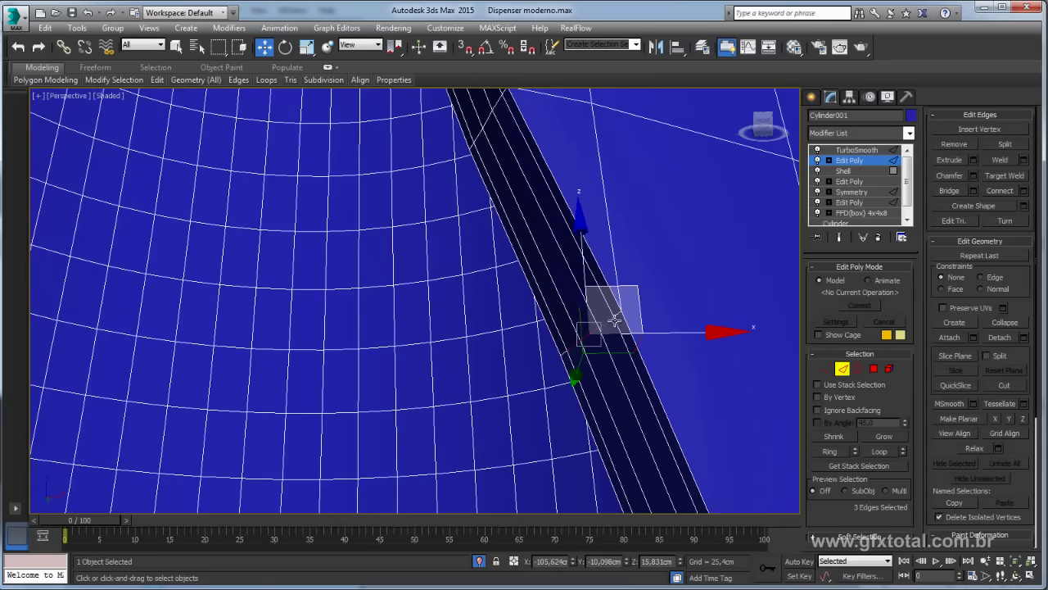
pyautogui.moveTo(563, 352); pyautogui.dragTo(557, 359)
pyautogui.click(955, 146)
# - In Vertex mode, start Target Weld and orbit to the cylinder's bottom rim
pyautogui.click(826, 369)
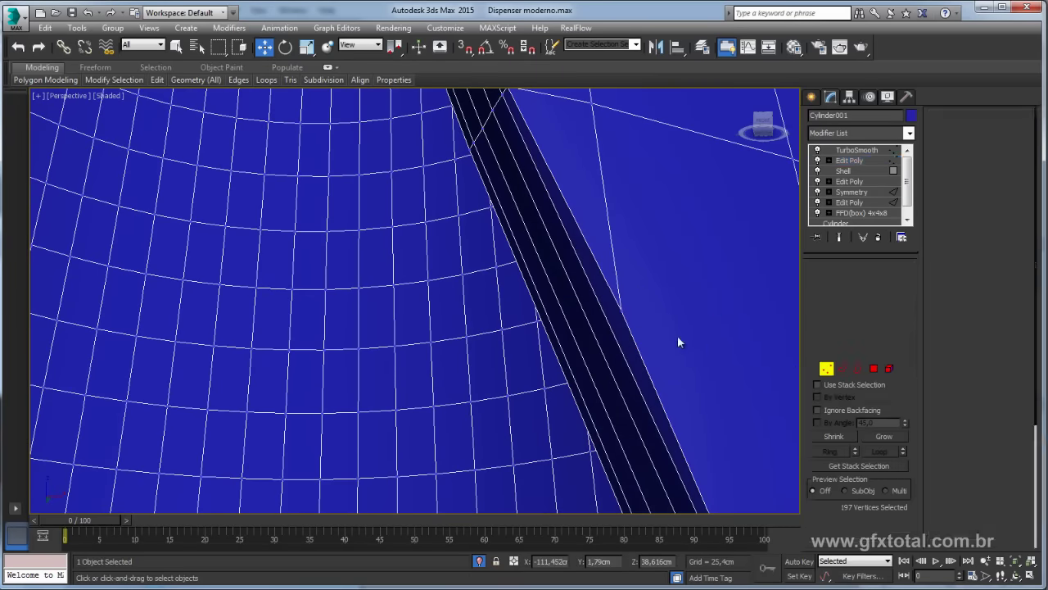
pyautogui.keyDown('alt'); pyautogui.moveTo(695, 327); pyautogui.dragTo(687, 375, button='middle'); pyautogui.keyUp('alt')
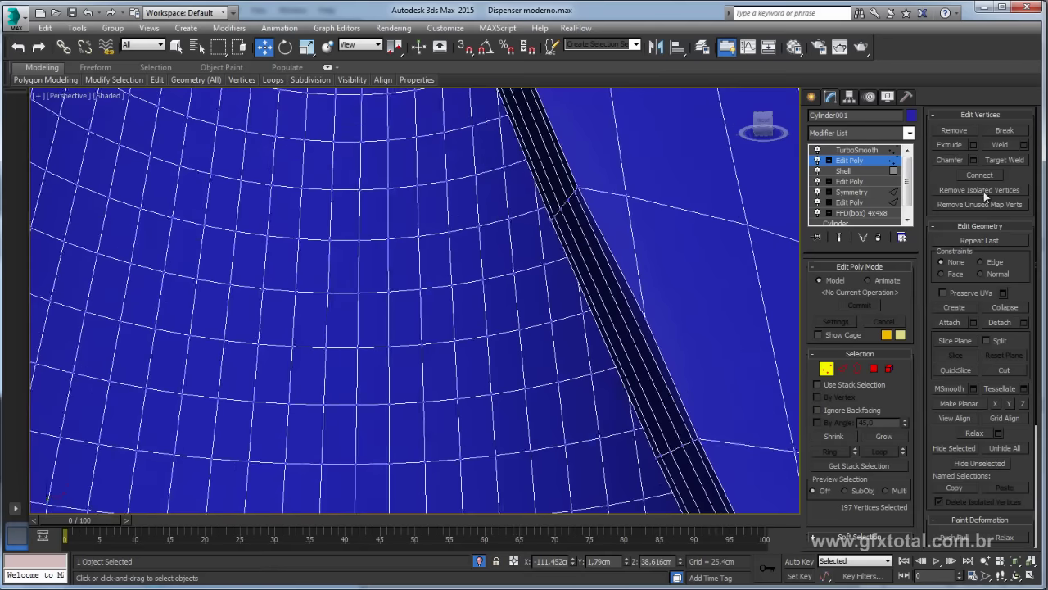
pyautogui.click(1004, 159)
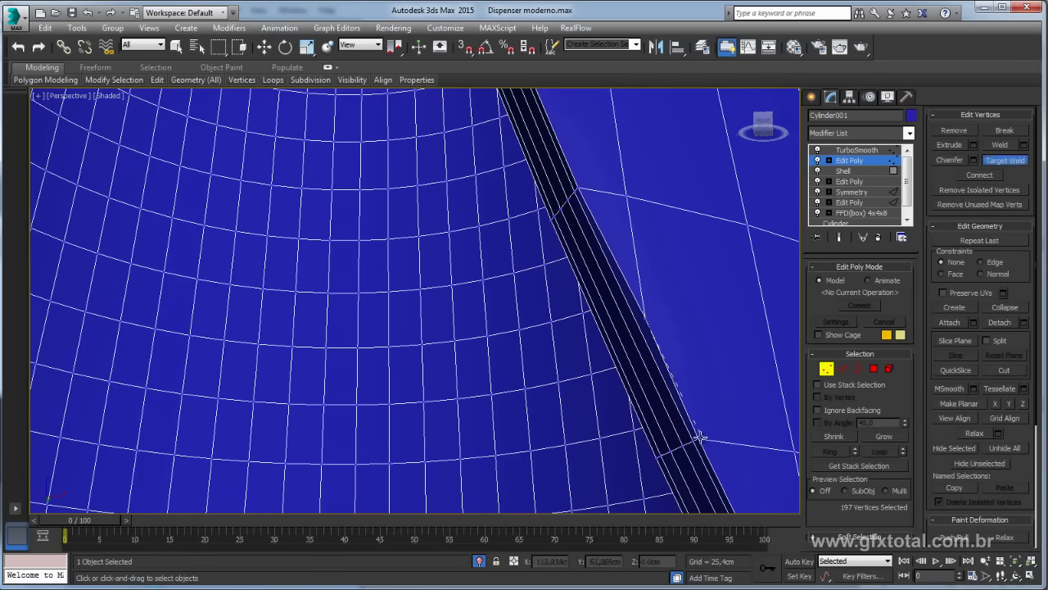
pyautogui.scroll(-2, 691, 384)
pyautogui.scroll(-2, 694, 379)
pyautogui.scroll(-2, 683, 369)
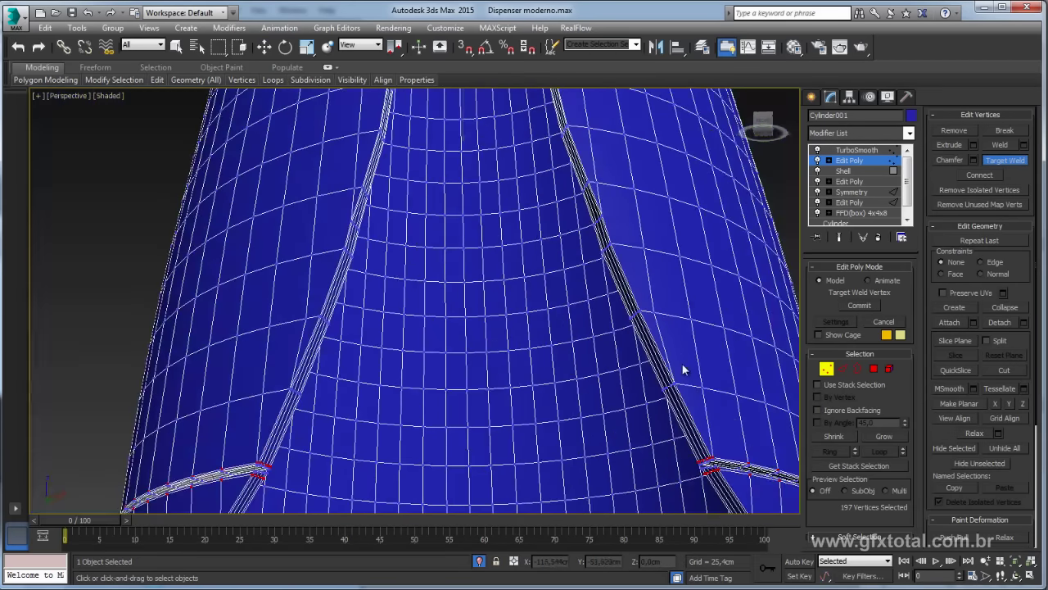
pyautogui.moveTo(682, 370)
pyautogui.keyDown('alt'); pyautogui.mouseDown(button='middle')
pyautogui.moveTo(672, 381)
pyautogui.moveTo(650, 241)
pyautogui.mouseUp(button='middle'); pyautogui.keyUp('alt')
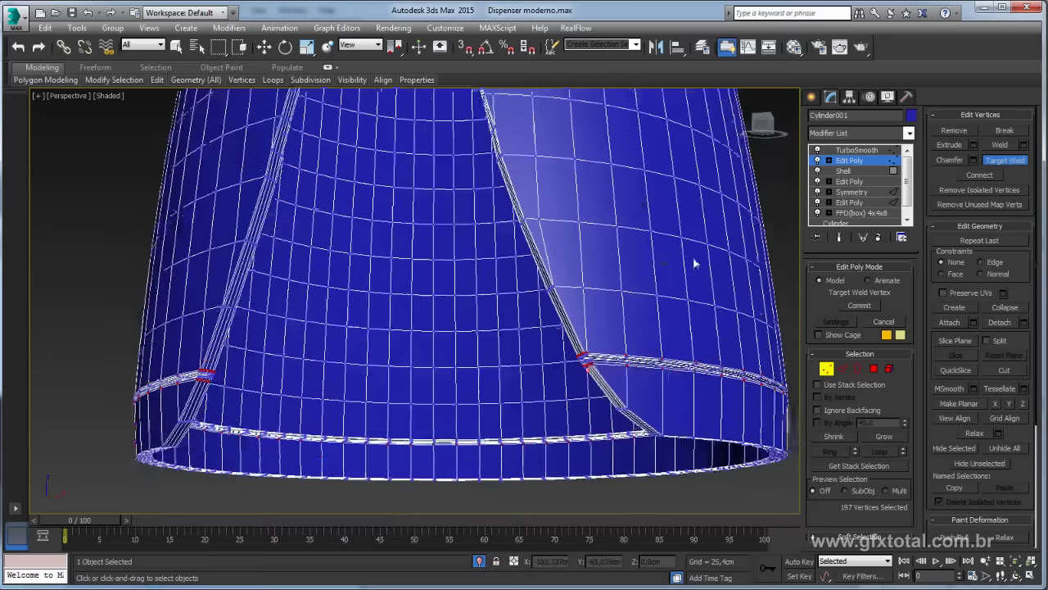
pyautogui.click(849, 160)
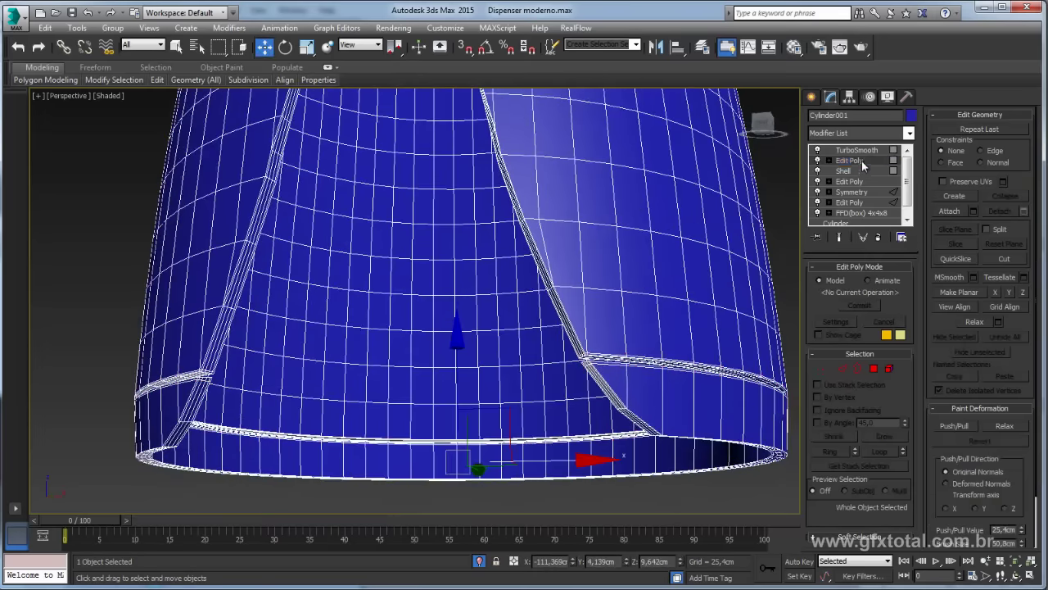
pyautogui.scroll(-2, 776, 177)
pyautogui.click(855, 149)
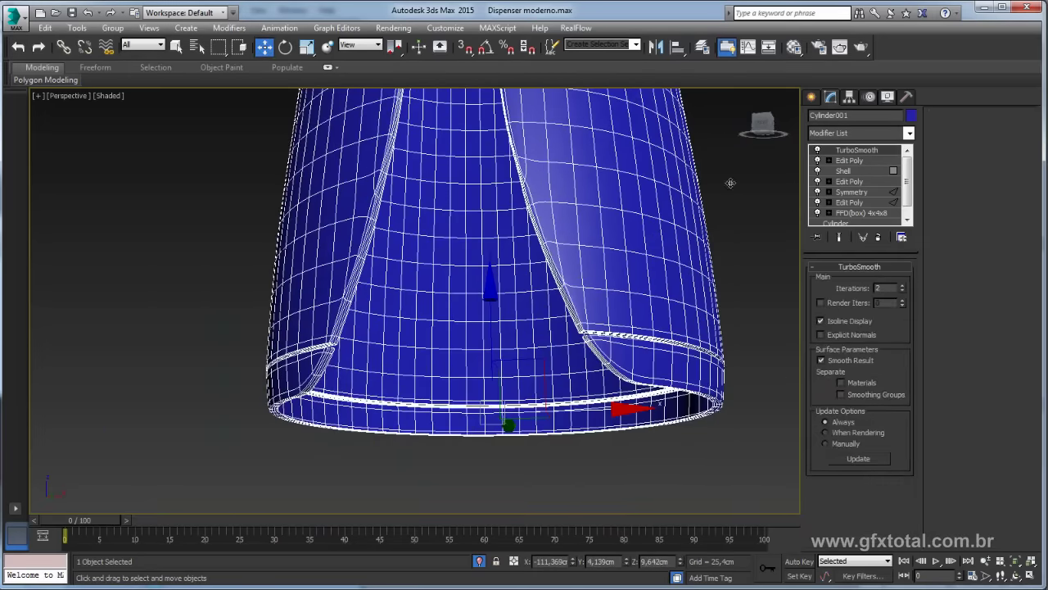
pyautogui.moveTo(519, 254)
pyautogui.keyDown('alt'); pyautogui.mouseDown(button='middle')
pyautogui.moveTo(490, 239)
pyautogui.moveTo(442, 255)
pyautogui.mouseUp(button='middle'); pyautogui.keyUp('alt')
pyautogui.scroll(2, 391, 208)
pyautogui.scroll(2, 391, 208)
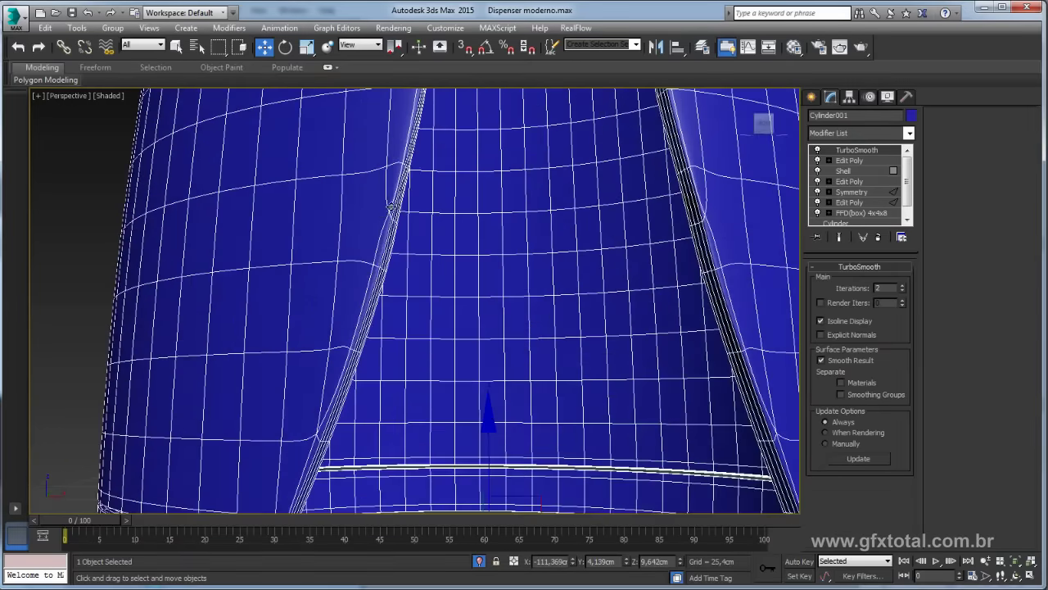
pyautogui.click(845, 160)
pyautogui.scroll(2, 441, 279)
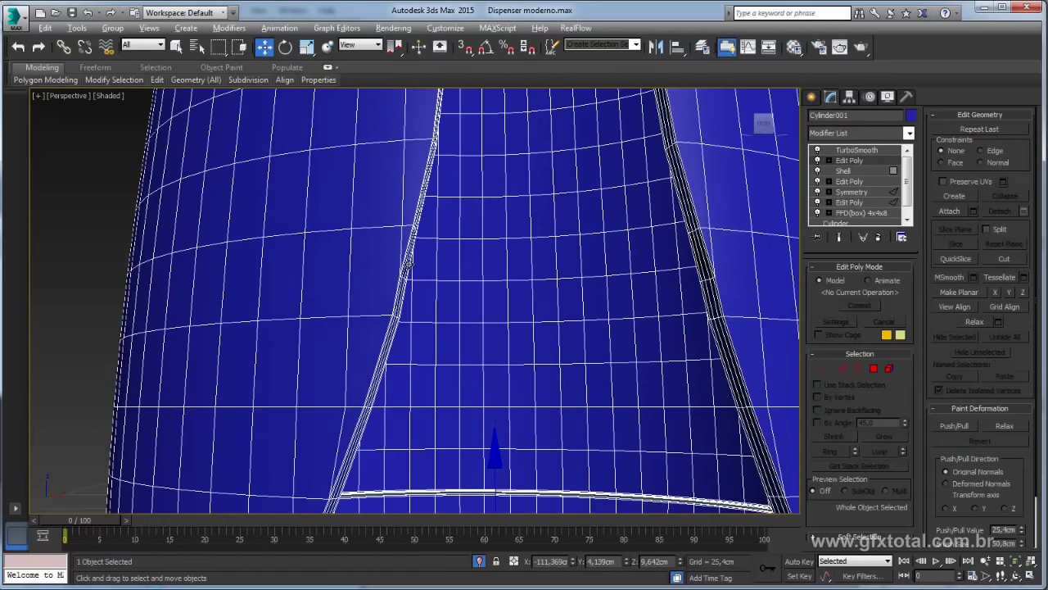
pyautogui.scroll(2, 440, 279)
pyautogui.scroll(2, 440, 279)
pyautogui.scroll(1, 440, 280)
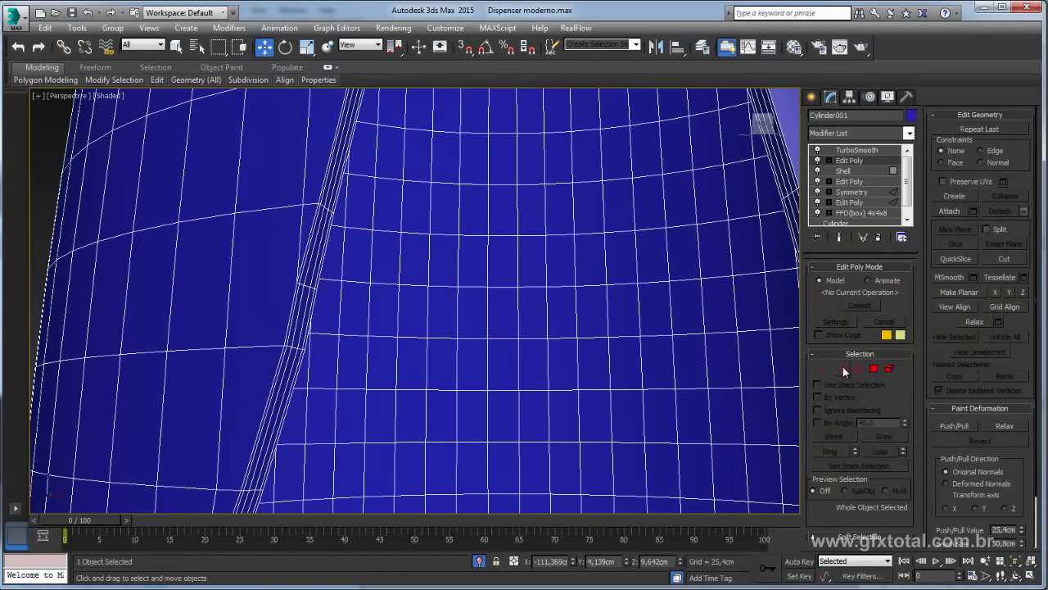
pyautogui.click(843, 369)
pyautogui.scroll(2, 226, 290)
pyautogui.moveTo(385, 276); pyautogui.dragTo(266, 278, button='middle')
pyautogui.click(278, 282)
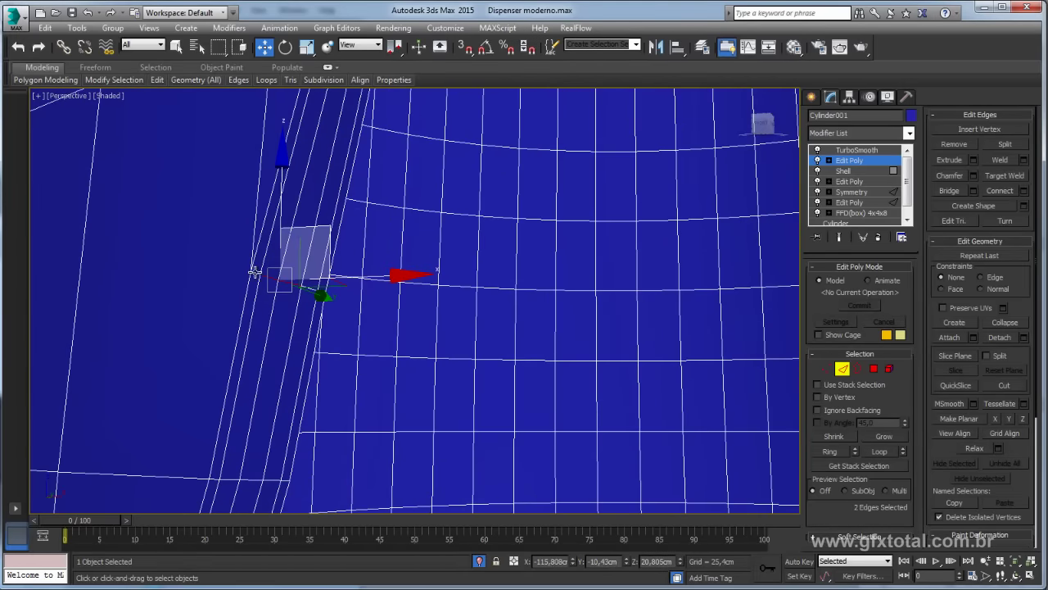
# - Select five edges along the second seam and remove them
pyautogui.keyDown('ctrl'); pyautogui.click(266, 278); pyautogui.keyUp('ctrl')
pyautogui.keyDown('ctrl'); pyautogui.click(309, 288); pyautogui.keyUp('ctrl')
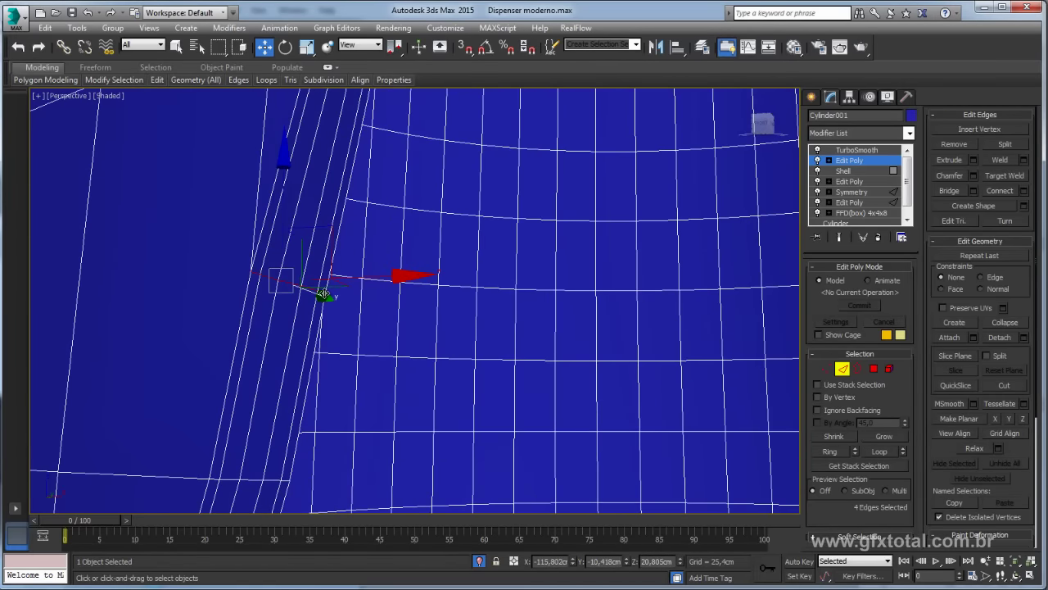
pyautogui.keyDown('ctrl'); pyautogui.click(325, 292); pyautogui.keyUp('ctrl')
pyautogui.click(955, 144)
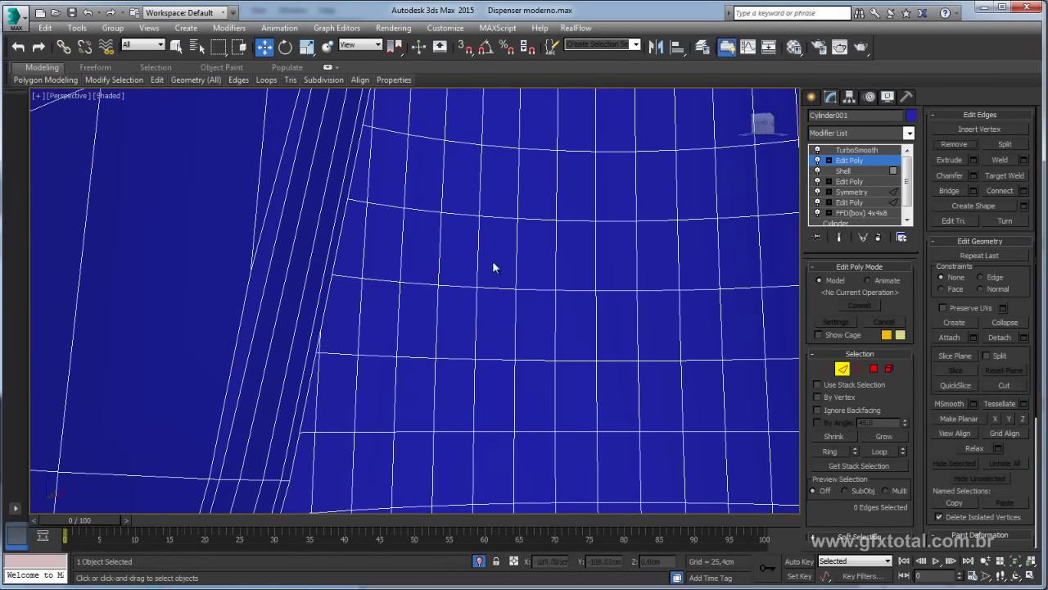
# - Target Weld the stray vertex onto the seam vertex
pyautogui.click(1008, 177)
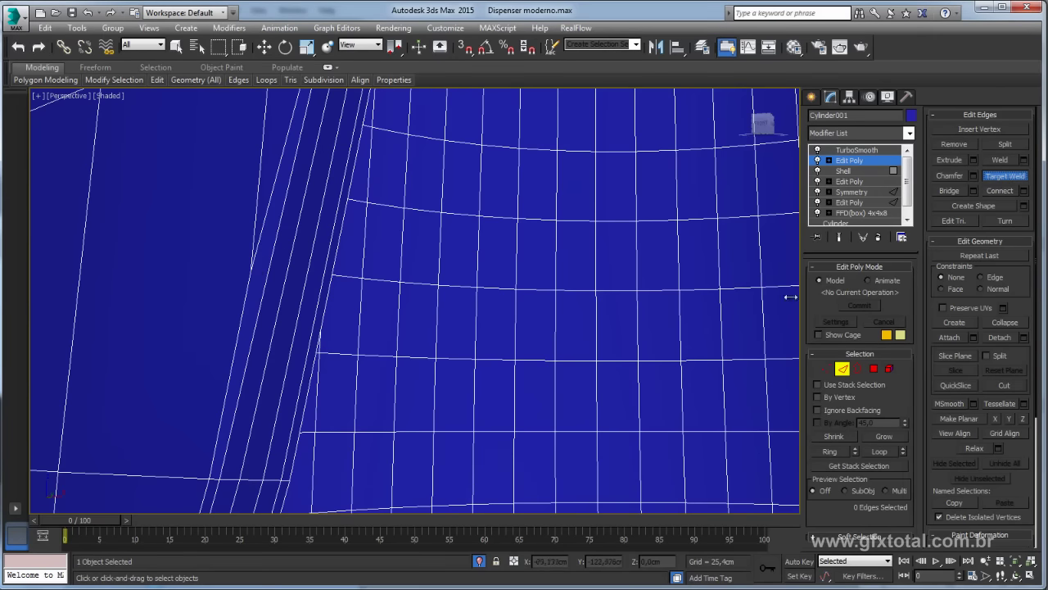
pyautogui.click(827, 370)
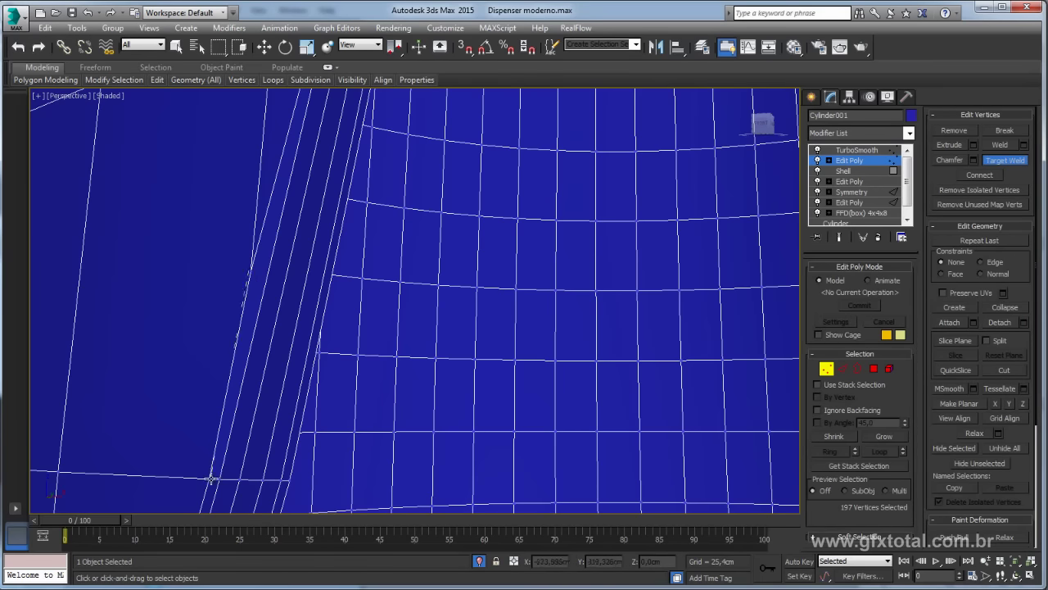
pyautogui.moveTo(262, 428)
pyautogui.keyDown('alt'); pyautogui.mouseDown(button='middle')
pyautogui.moveTo(290, 323)
pyautogui.moveTo(494, 344)
pyautogui.moveTo(565, 307)
pyautogui.moveTo(856, 316)
pyautogui.mouseUp(button='middle'); pyautogui.keyUp('alt')
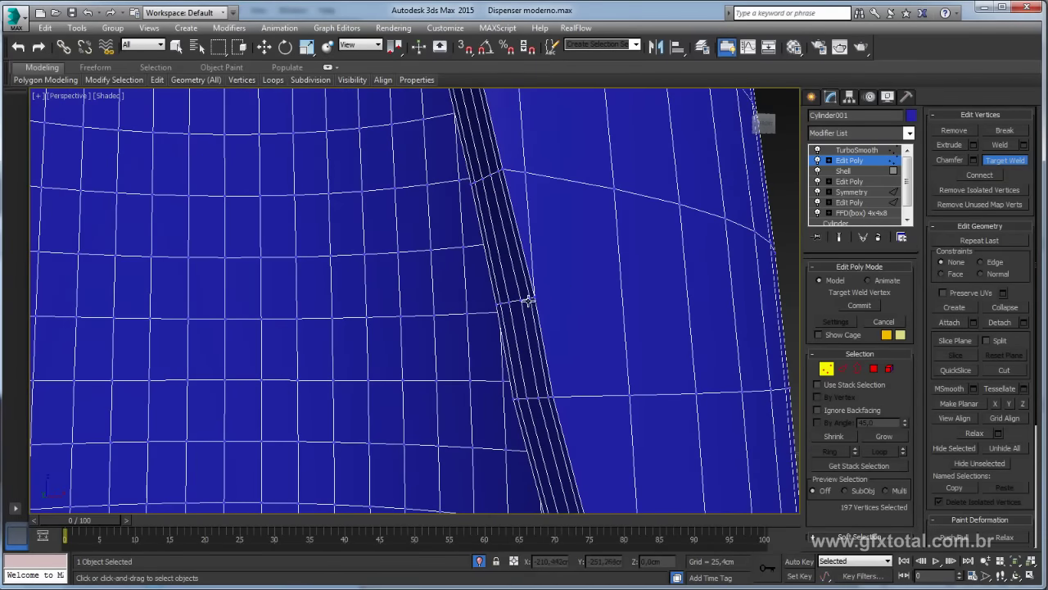
pyautogui.click(553, 397)
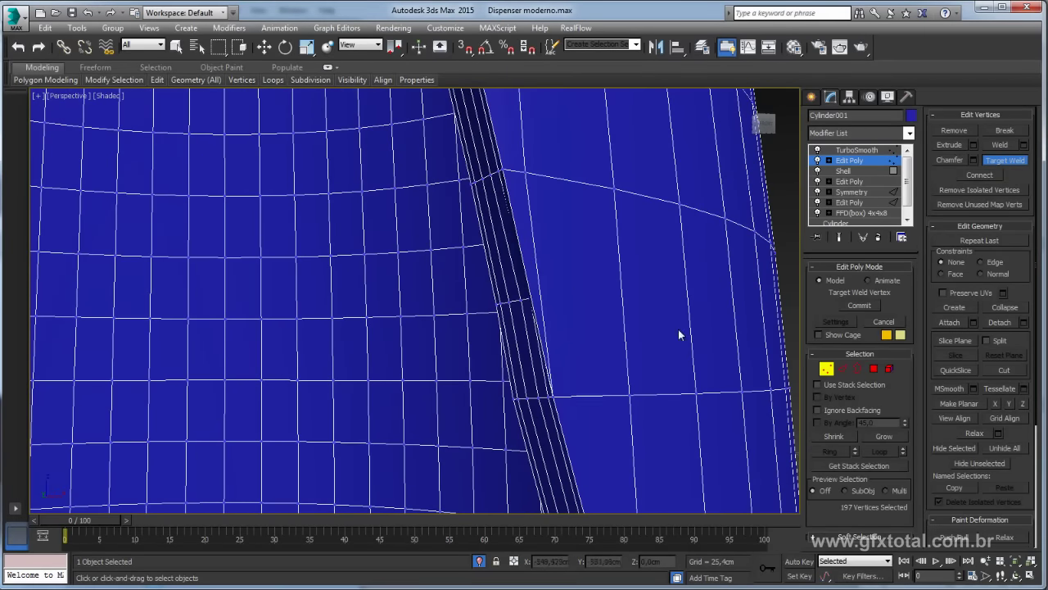
# - Select a seam edge, extend it to its full loop, and remove the loop
pyautogui.click(843, 368)
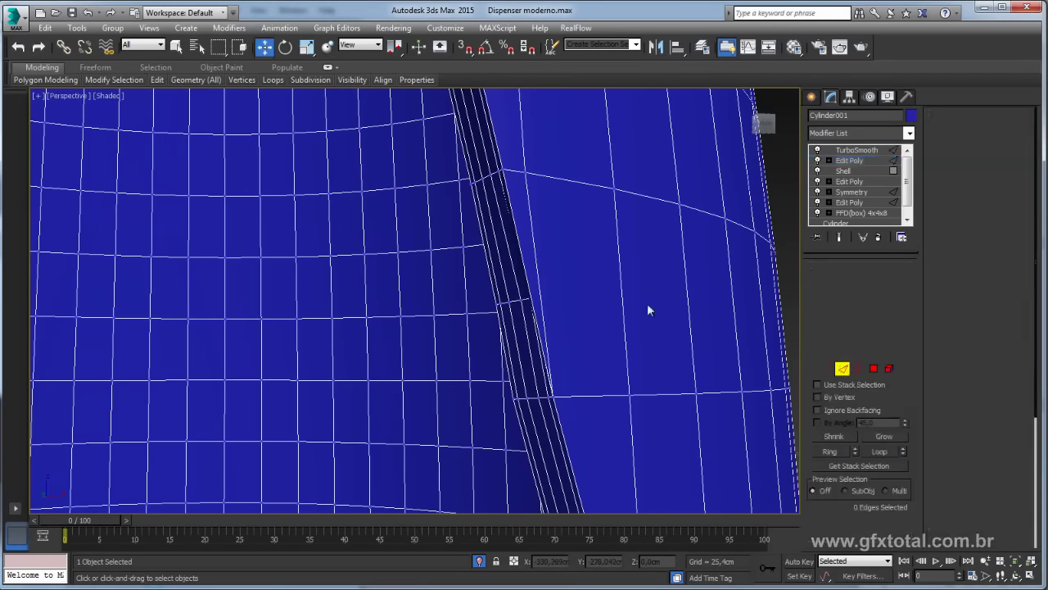
pyautogui.click(514, 300)
pyautogui.click(879, 451)
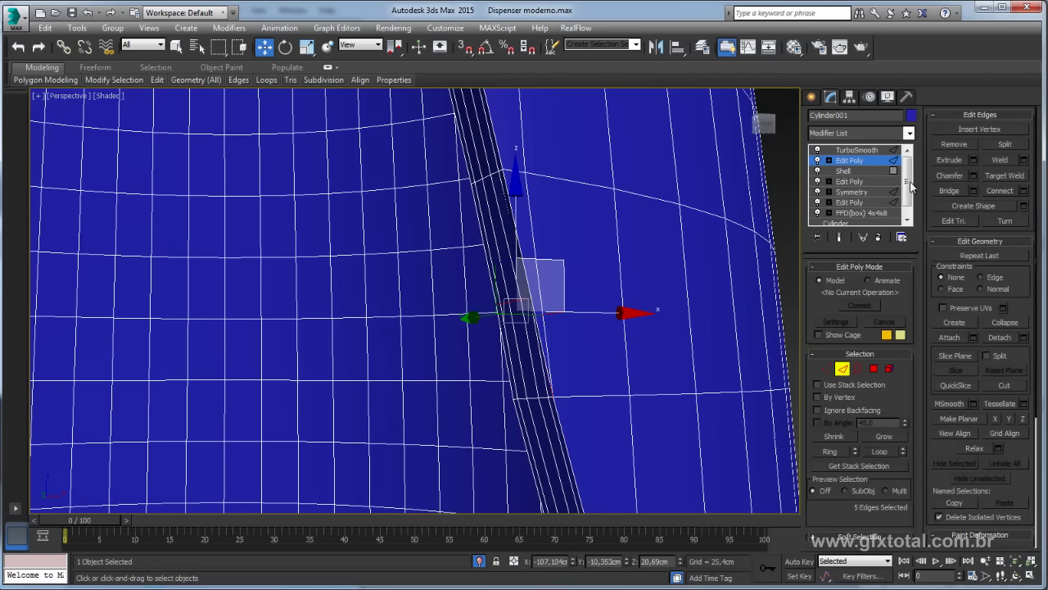
pyautogui.click(955, 151)
pyautogui.scroll(-5, 564, 268)
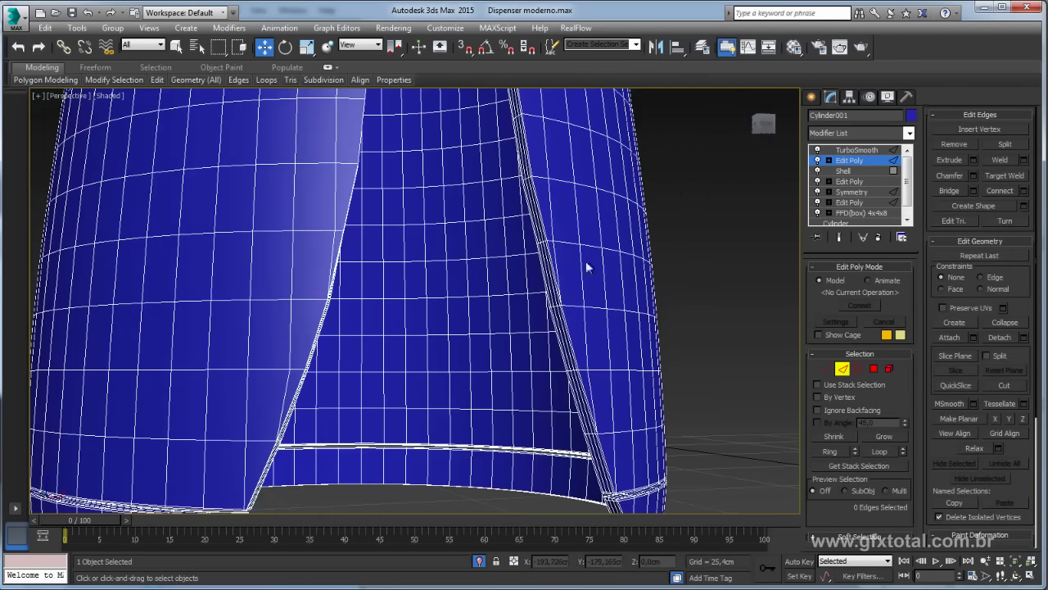
# - Preview the TurboSmooth result and inspect the dispenser's lower body and split
pyautogui.click(849, 160)
pyautogui.click(856, 150)
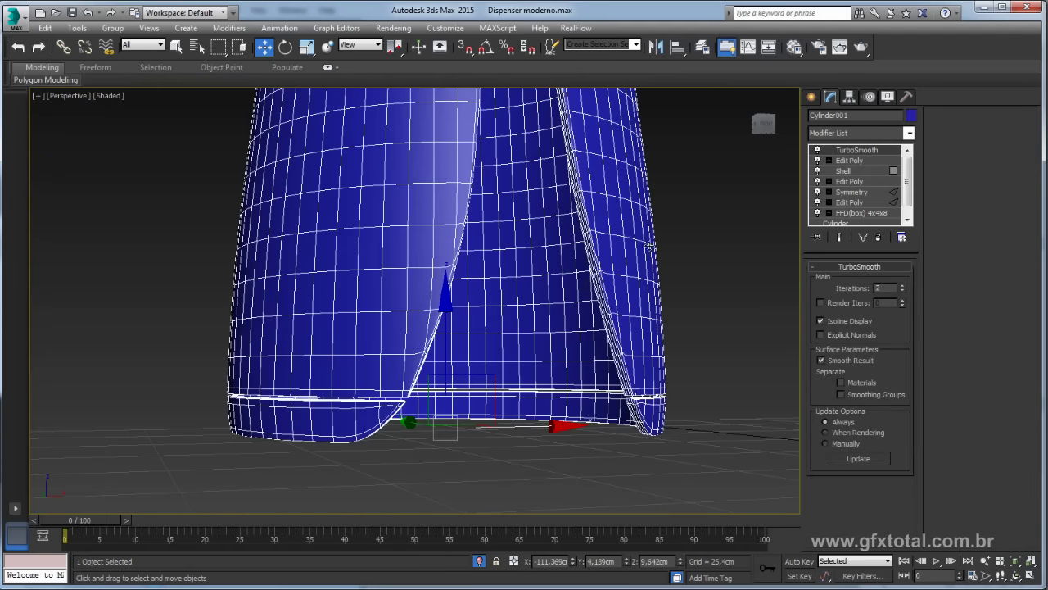
pyautogui.keyDown('alt'); pyautogui.moveTo(623, 311); pyautogui.dragTo(653, 304, button='middle'); pyautogui.keyUp('alt')
pyautogui.click(652, 304)
pyautogui.keyDown('alt'); pyautogui.moveTo(578, 192); pyautogui.dragTo(557, 248, button='middle'); pyautogui.keyUp('alt')
pyautogui.scroll(3, 487, 246)
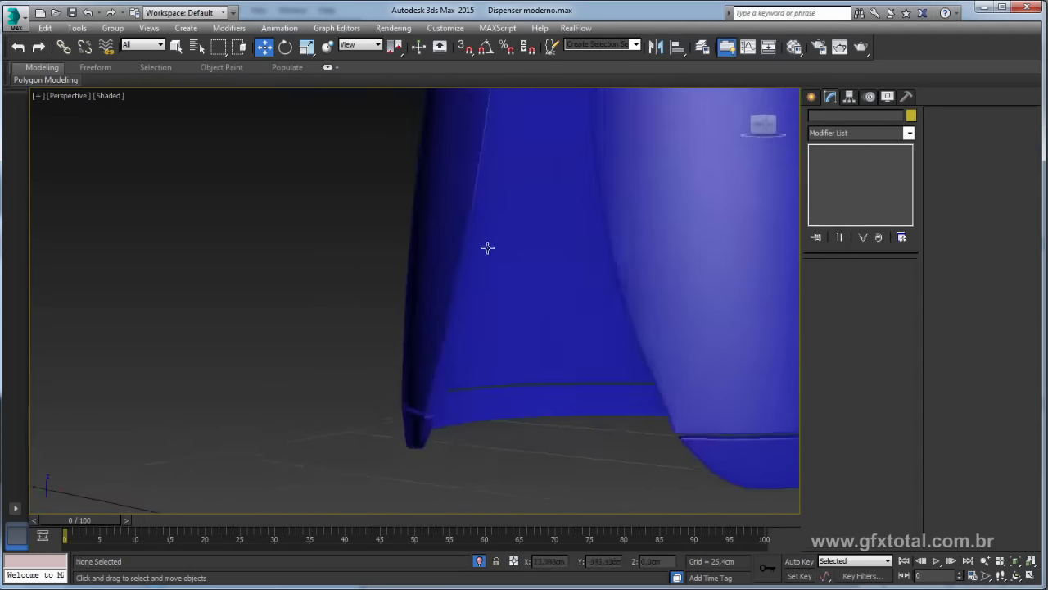
pyautogui.scroll(3, 439, 229)
pyautogui.moveTo(439, 229)
pyautogui.keyDown('alt'); pyautogui.mouseDown(button='middle')
pyautogui.moveTo(464, 194)
pyautogui.moveTo(614, 238)
pyautogui.moveTo(591, 306)
pyautogui.moveTo(636, 311)
pyautogui.moveTo(568, 295)
pyautogui.moveTo(527, 311)
pyautogui.moveTo(451, 304)
pyautogui.moveTo(507, 338)
pyautogui.moveTo(582, 328)
pyautogui.mouseUp(button='middle'); pyautogui.keyUp('alt')
pyautogui.scroll(2, 451, 304)
# - Reselect the dispenser body, view the pink inner side, and select Cylinder002
pyautogui.click(427, 314)
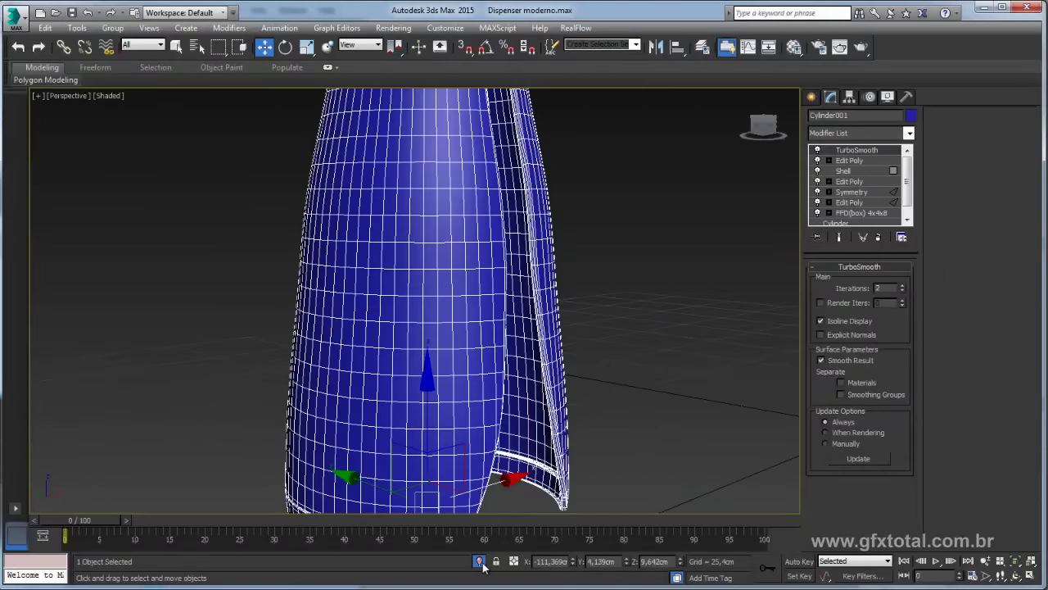
pyautogui.keyDown('alt'); pyautogui.moveTo(573, 369); pyautogui.dragTo(611, 325, button='middle'); pyautogui.keyUp('alt')
pyautogui.scroll(-3, 594, 352)
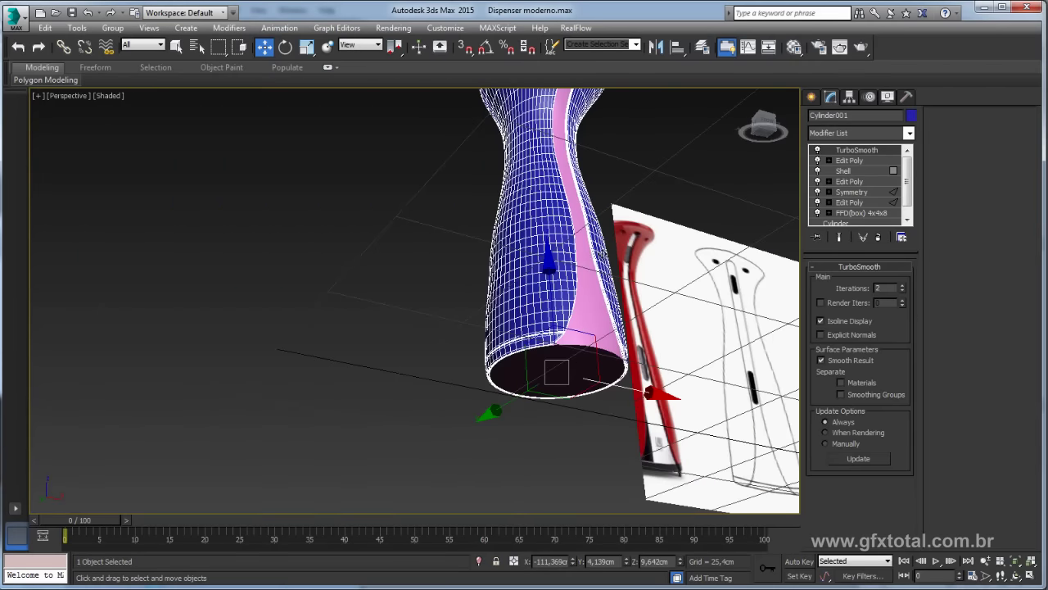
pyautogui.keyDown('alt'); pyautogui.moveTo(599, 248); pyautogui.dragTo(572, 315, button='middle'); pyautogui.keyUp('alt')
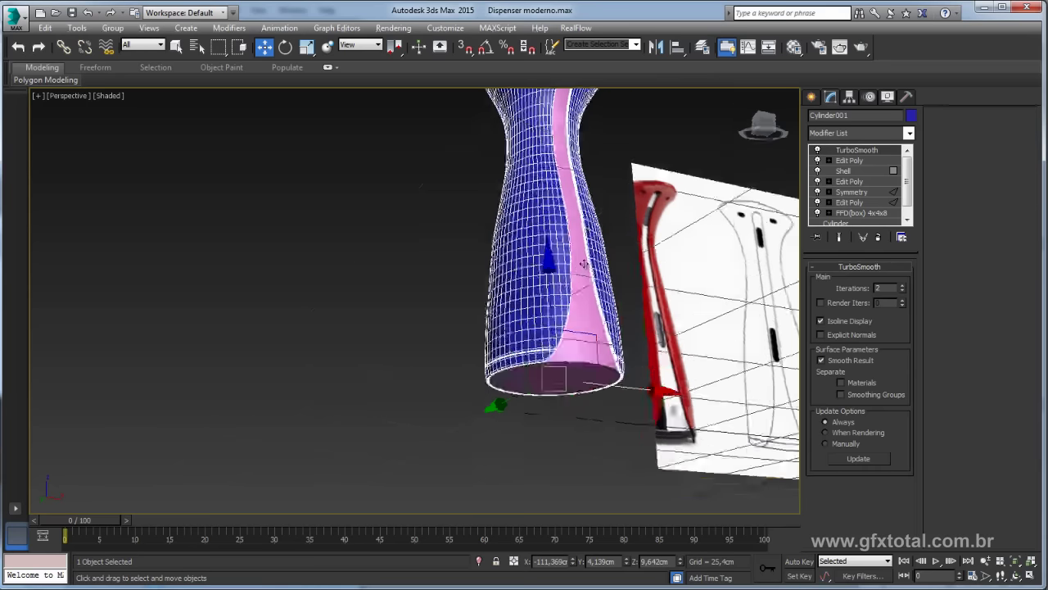
pyautogui.click(567, 222)
pyautogui.moveTo(568, 222)
pyautogui.keyDown('alt'); pyautogui.mouseDown(button='middle')
pyautogui.moveTo(534, 240)
pyautogui.moveTo(495, 212)
pyautogui.moveTo(566, 286)
pyautogui.moveTo(615, 283)
pyautogui.moveTo(940, 399)
pyautogui.mouseUp(button='middle'); pyautogui.keyUp('alt')
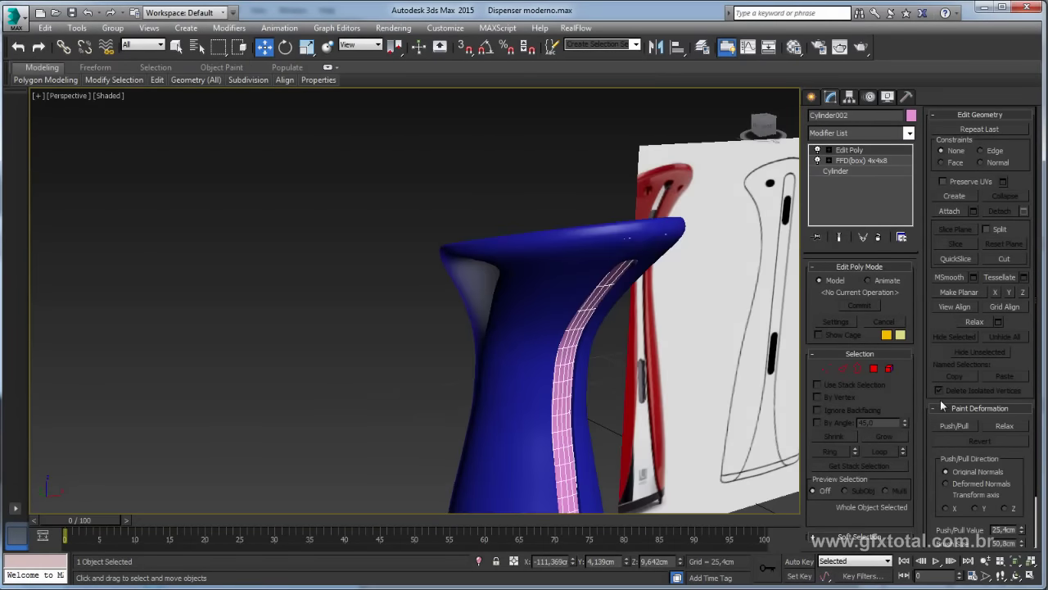
# - Isolate Cylinder002, select and grow its top-cap polygons, then clear the selection
pyautogui.click(480, 562)
pyautogui.click(875, 368)
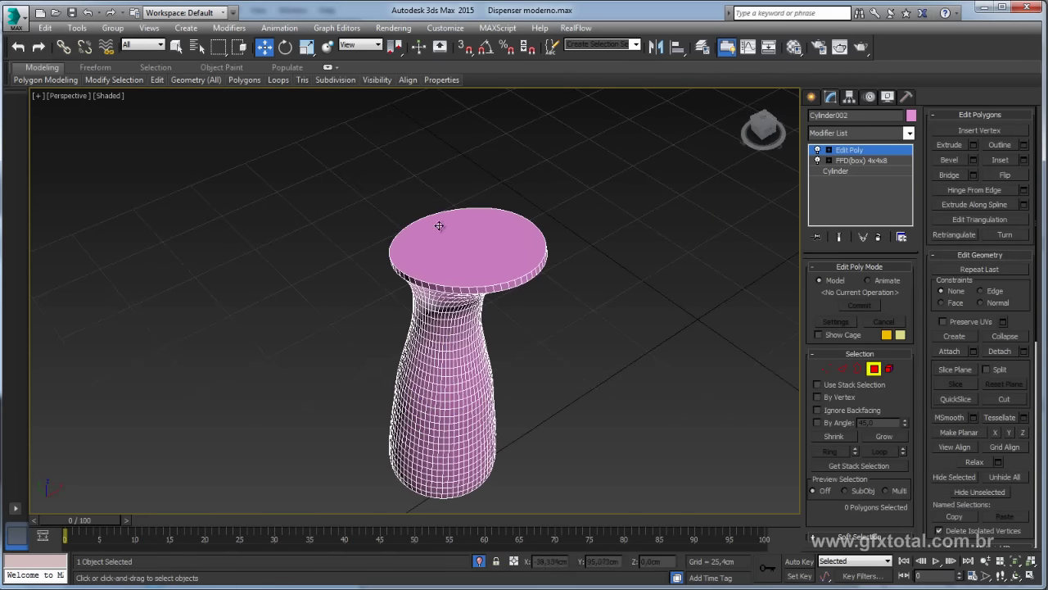
pyautogui.click(882, 436)
pyautogui.keyDown('alt'); pyautogui.moveTo(747, 414); pyautogui.dragTo(771, 345, button='middle'); pyautogui.keyUp('alt')
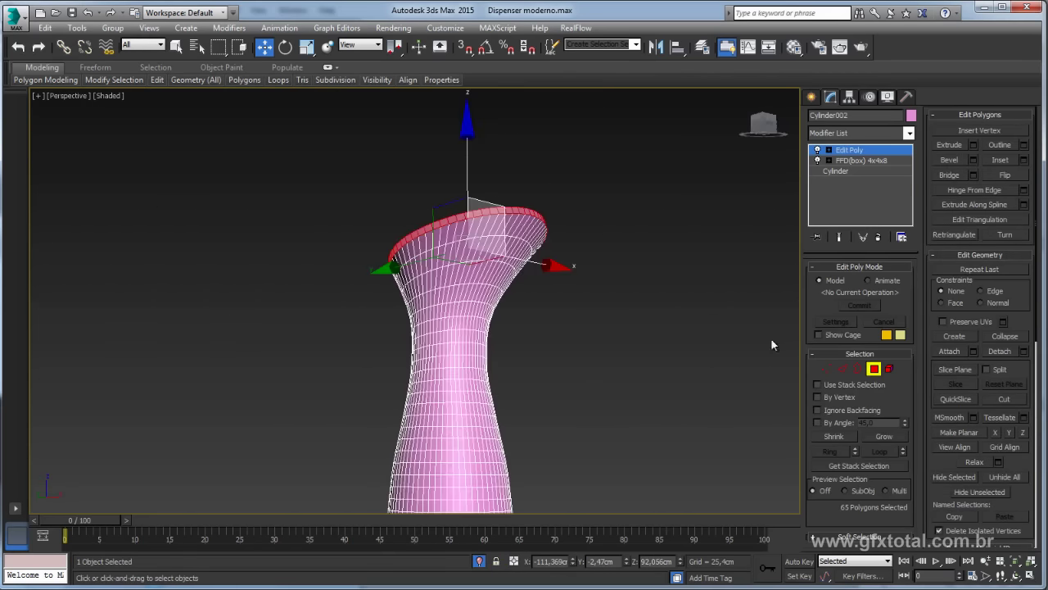
pyautogui.scroll(2, 642, 323)
pyautogui.scroll(2, 632, 311)
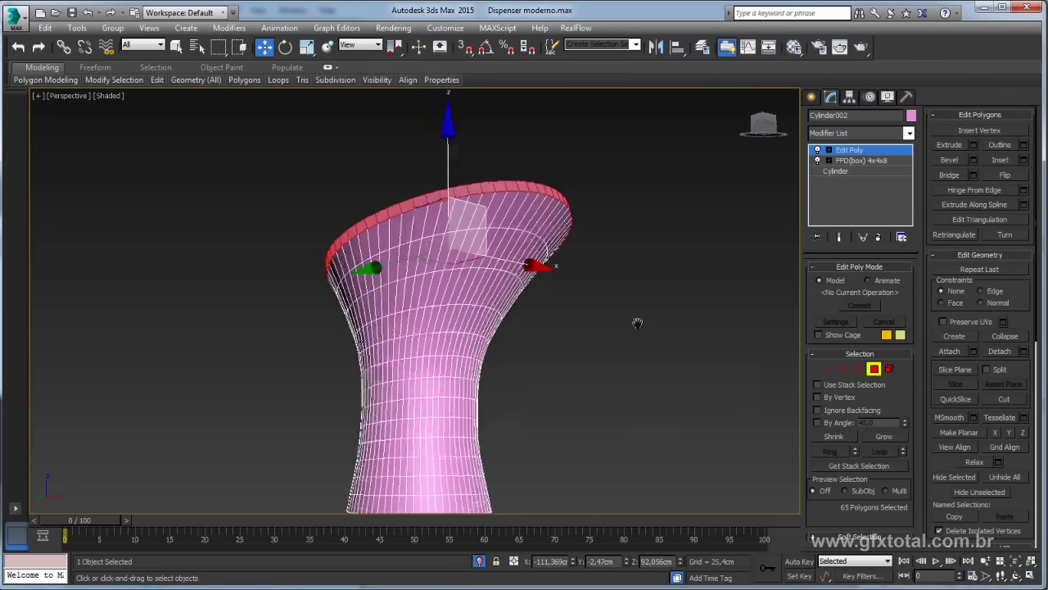
pyautogui.scroll(3, 636, 320)
pyautogui.hotkey('ctrl', 'd')
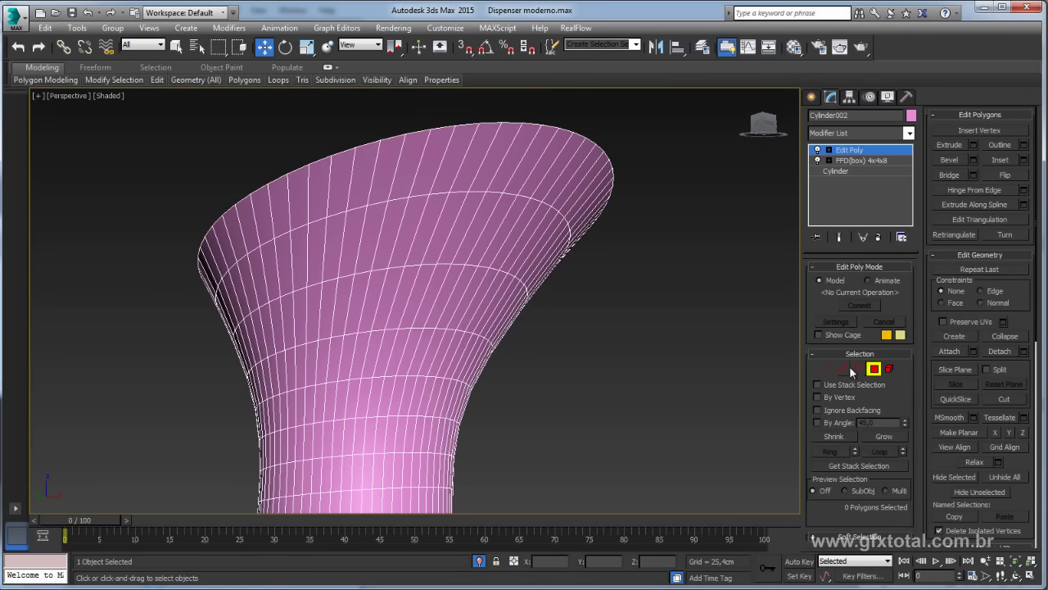
# - Connect a 64-edge ring on the flared rim with a new loop, pinch 4, slide -23
pyautogui.click(843, 368)
pyautogui.click(560, 175)
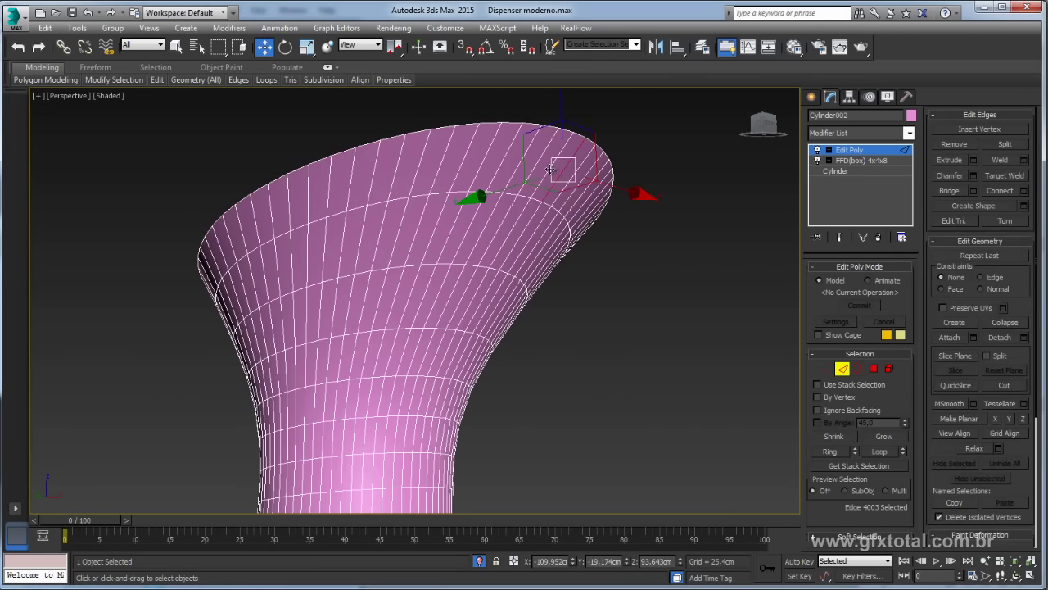
pyautogui.click(830, 451)
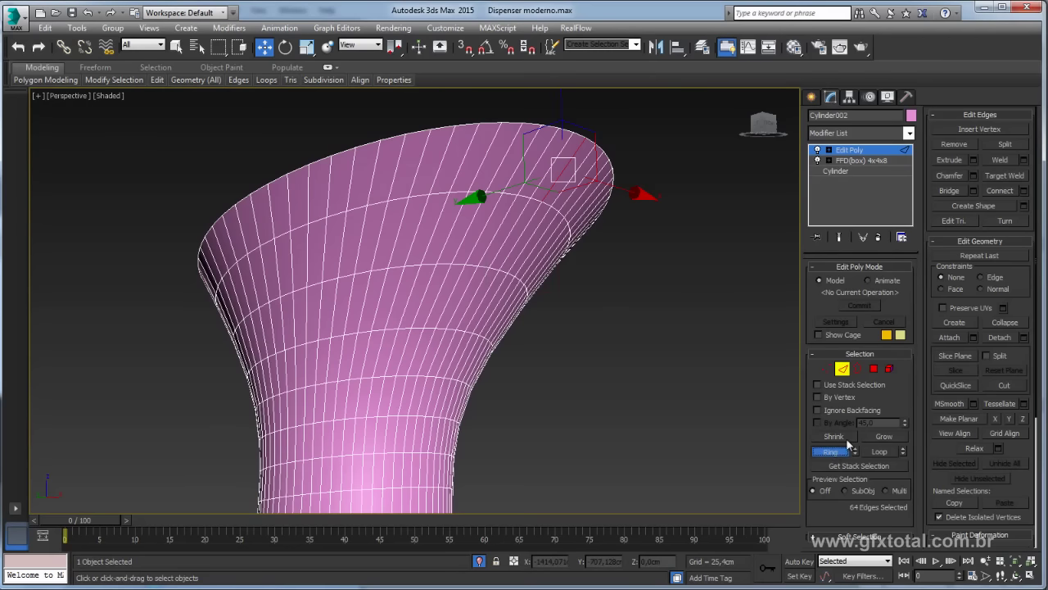
pyautogui.click(1024, 190)
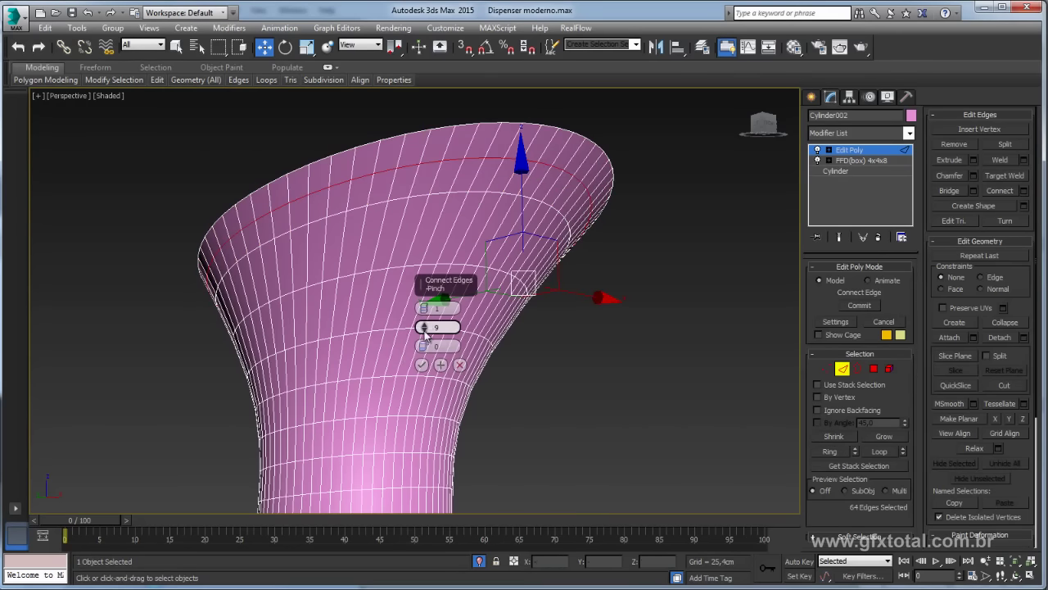
pyautogui.moveTo(423, 327); pyautogui.dragTo(424, 320)
pyautogui.keyDown('alt'); pyautogui.moveTo(507, 426); pyautogui.dragTo(574, 262, button='middle'); pyautogui.keyUp('alt')
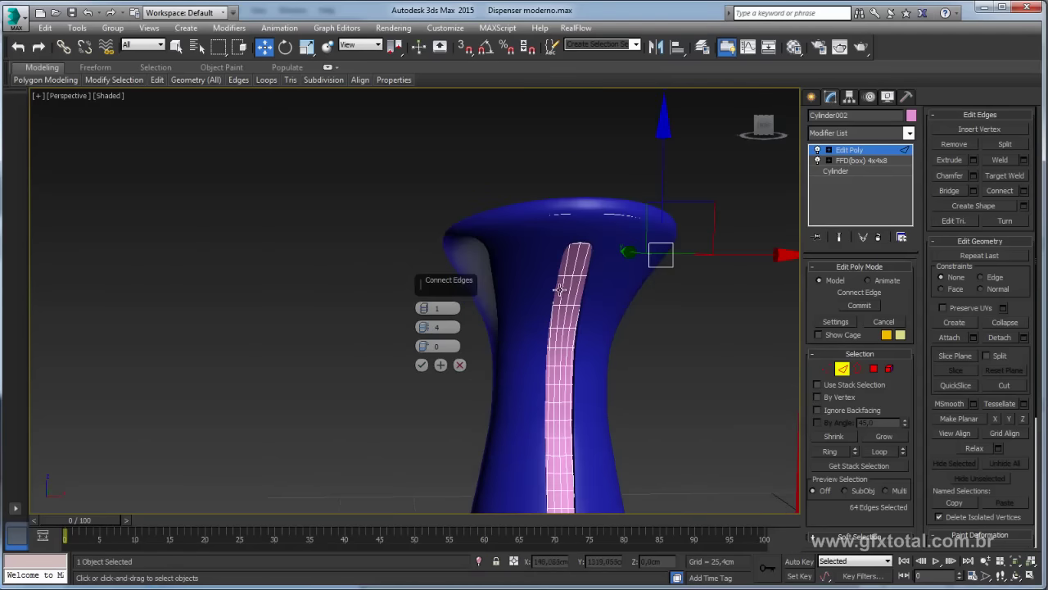
pyautogui.scroll(3, 573, 254)
pyautogui.scroll(2, 570, 269)
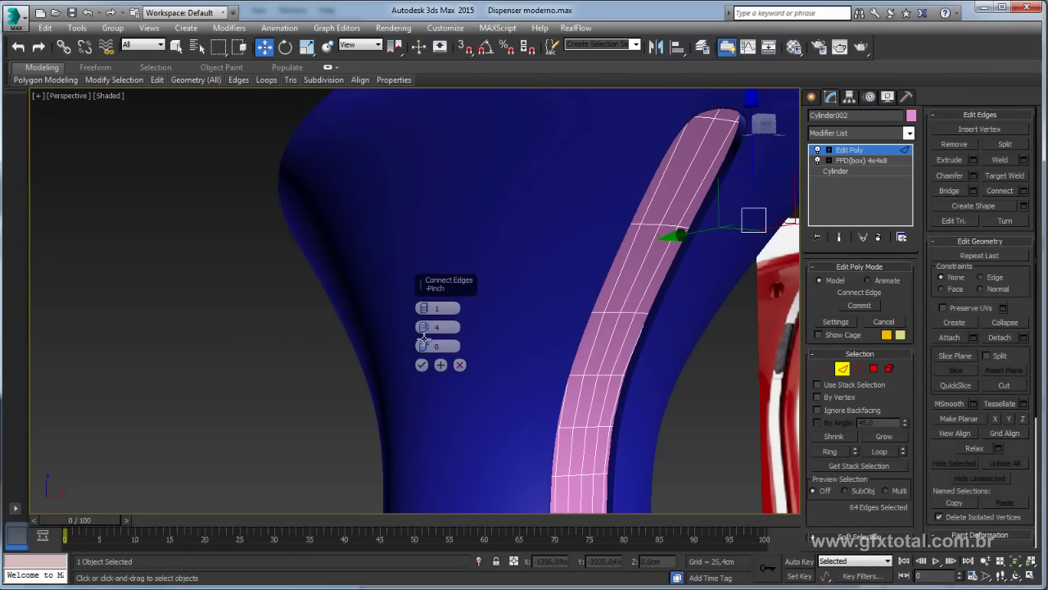
pyautogui.moveTo(423, 346); pyautogui.dragTo(431, 371)
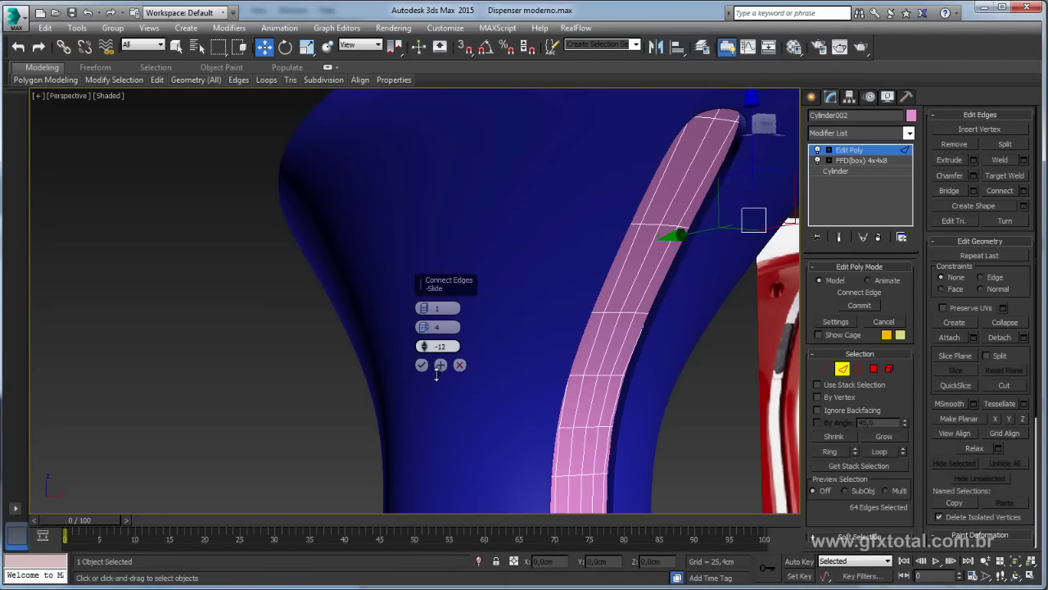
pyautogui.scroll(-2, 437, 373)
pyautogui.press('F3')
pyautogui.scroll(-3, 437, 372)
pyautogui.moveTo(437, 373); pyautogui.dragTo(432, 383)
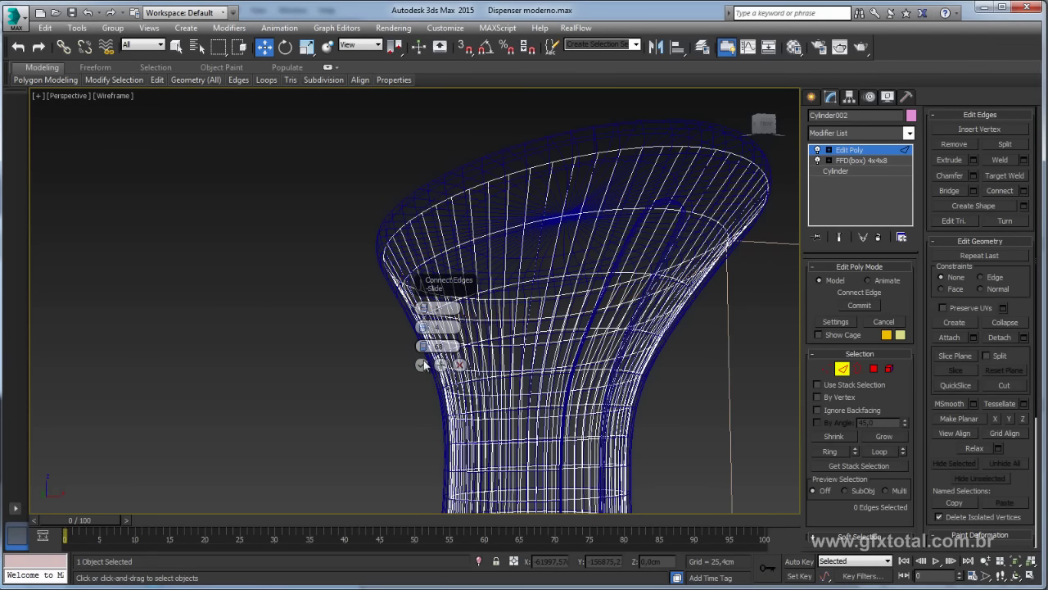
pyautogui.click(422, 365)
# - Select an edge ring near the top of the flare and convert it to a loop
pyautogui.click(624, 195)
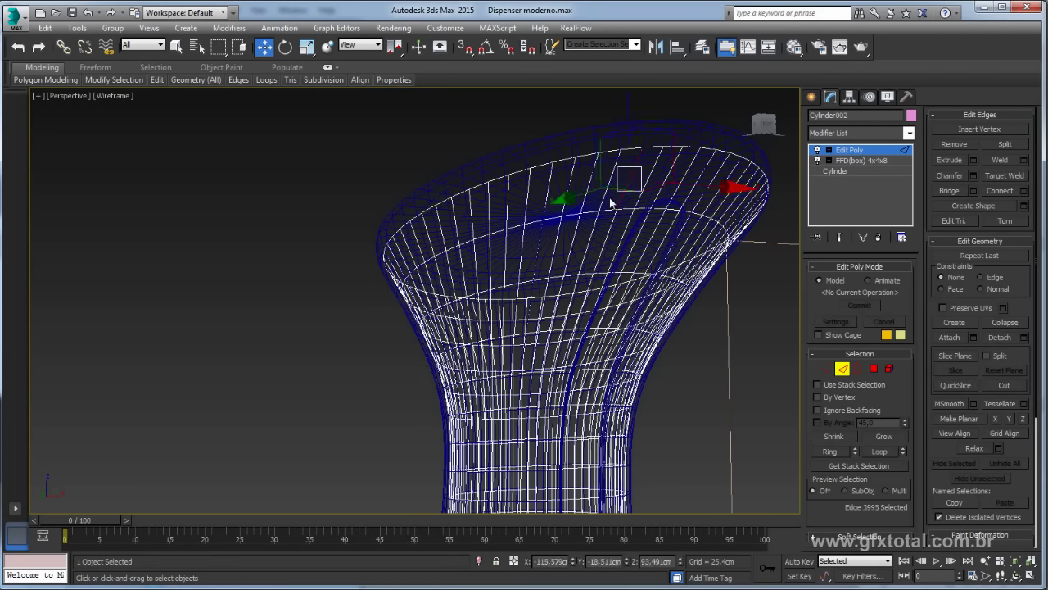
pyautogui.keyDown('shift'); pyautogui.click(705, 221); pyautogui.keyUp('shift')
pyautogui.rightClick(417, 277)
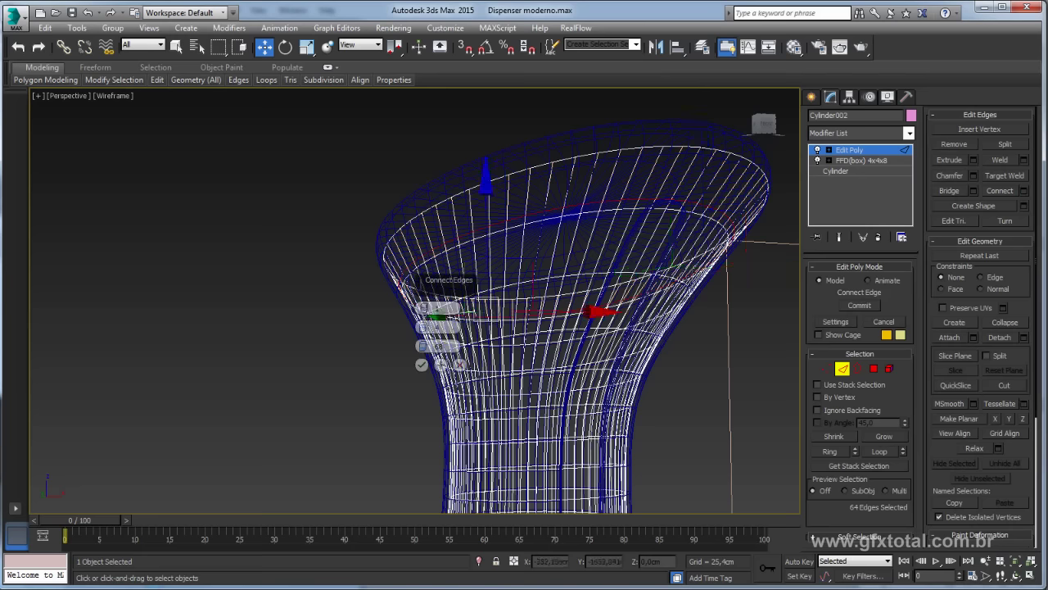
pyautogui.click(422, 367)
pyautogui.click(858, 369)
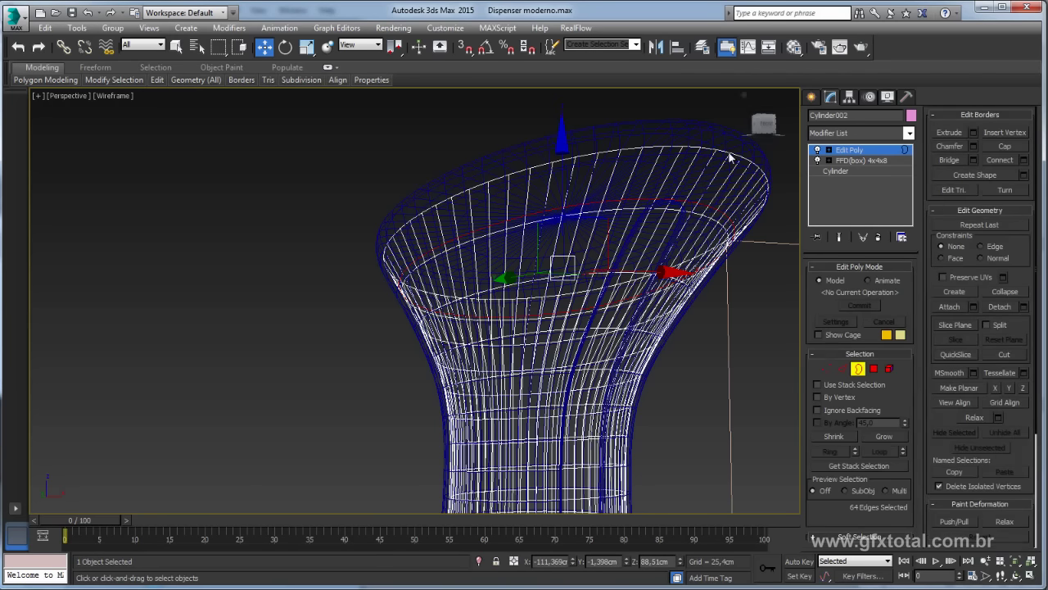
# - Return to shaded display and bring the red reference drawing into close view
pyautogui.press('F3')
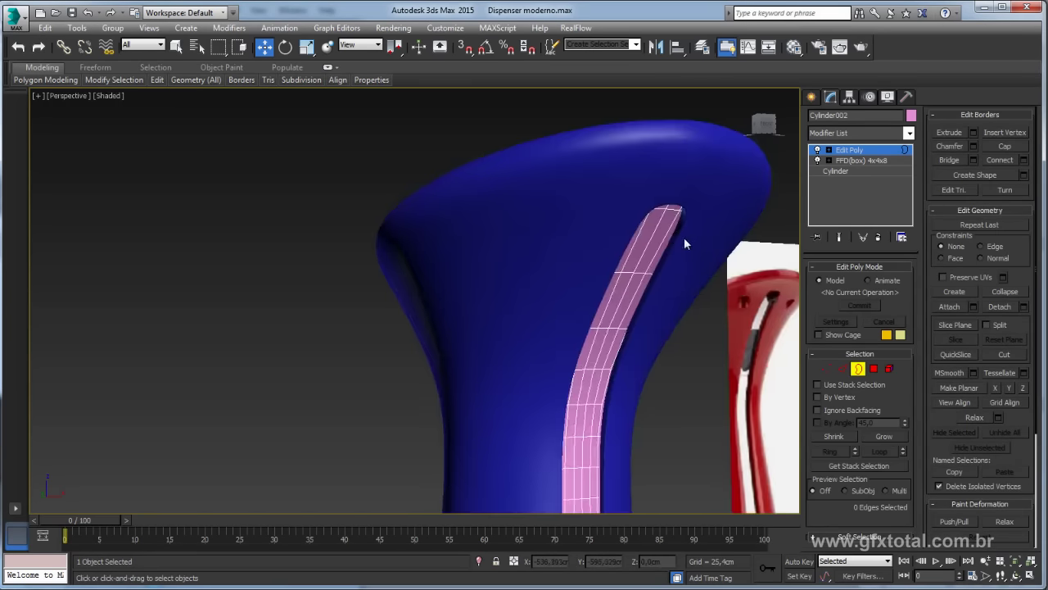
pyautogui.scroll(-3, 686, 239)
pyautogui.scroll(-3, 655, 205)
pyautogui.scroll(-2, 628, 180)
pyautogui.scroll(4, 616, 270)
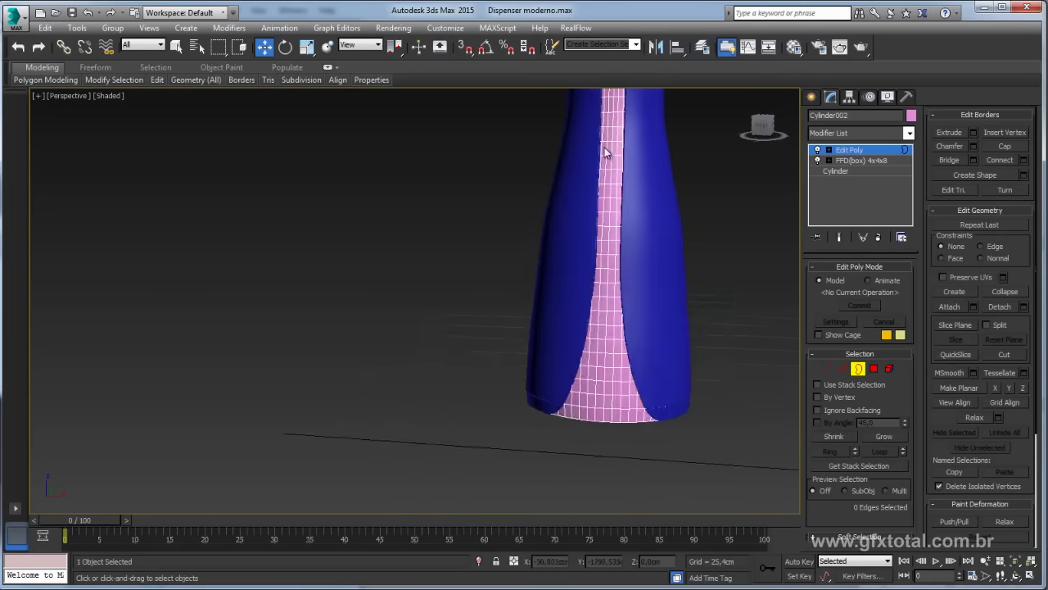
pyautogui.keyDown('alt'); pyautogui.moveTo(627, 140); pyautogui.dragTo(627, 303, button='middle'); pyautogui.keyUp('alt')
pyautogui.scroll(-2, 618, 268)
pyautogui.scroll(2, 618, 268)
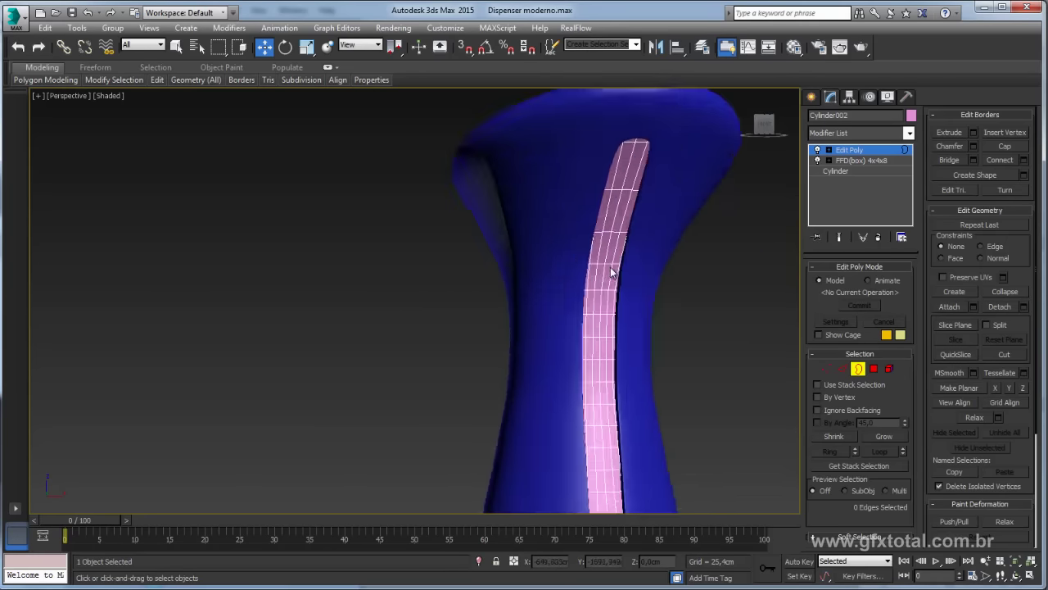
pyautogui.moveTo(618, 269); pyautogui.dragTo(514, 237, button='middle')
pyautogui.scroll(-4, 666, 262)
pyautogui.scroll(2, 630, 245)
pyautogui.moveTo(631, 246); pyautogui.dragTo(507, 245, button='middle')
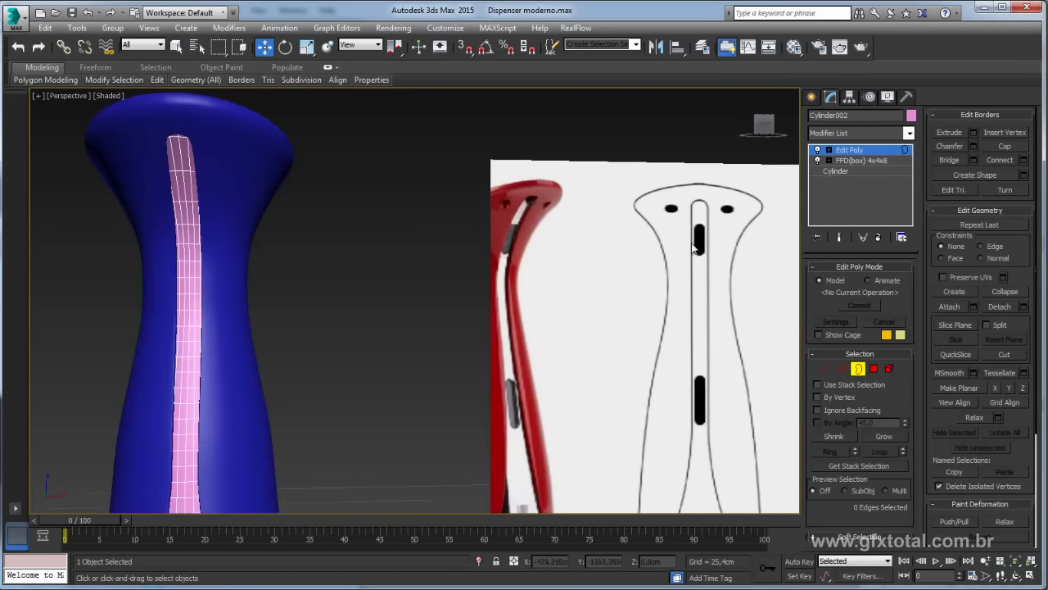
pyautogui.scroll(5, 708, 228)
pyautogui.scroll(-3, 668, 271)
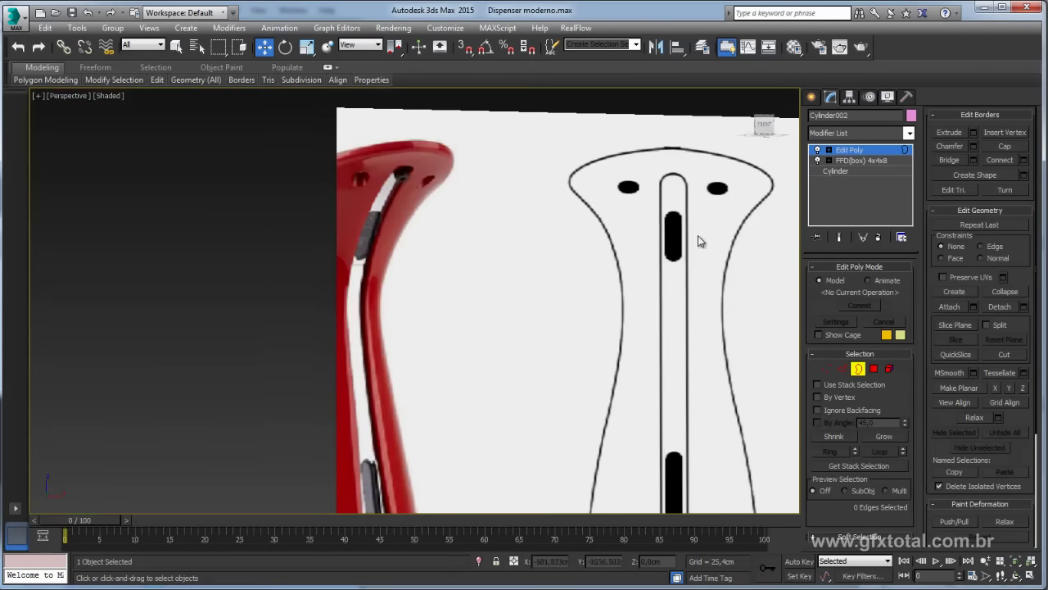
pyautogui.scroll(-3, 697, 235)
pyautogui.scroll(-1, 587, 301)
# - In Front view, move both dispenser objects along X onto the reference drawing
pyautogui.press('f')
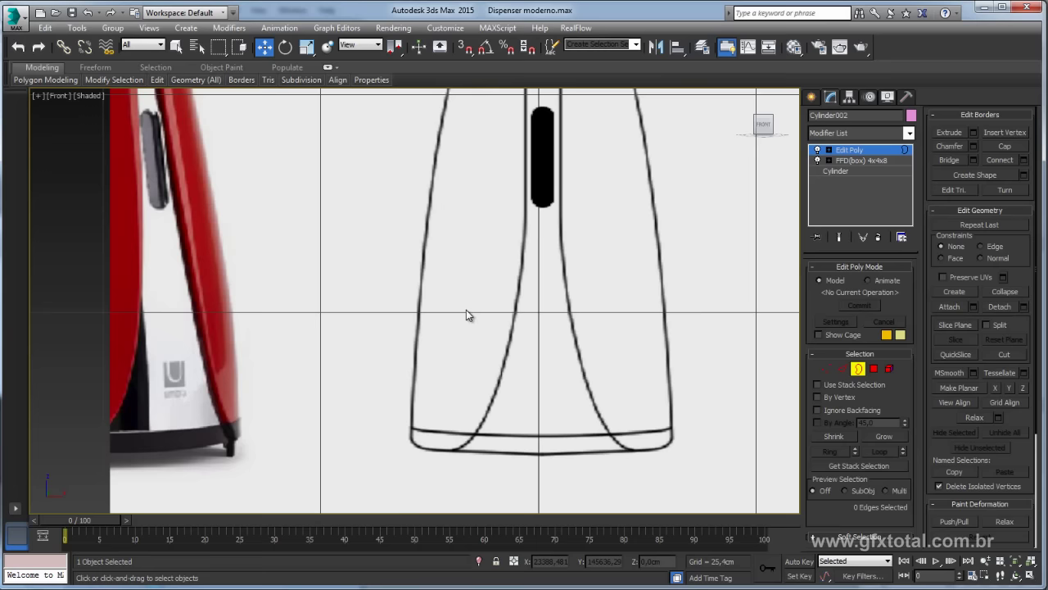
pyautogui.scroll(-4, 471, 312)
pyautogui.scroll(-2, 655, 245)
pyautogui.click(835, 156)
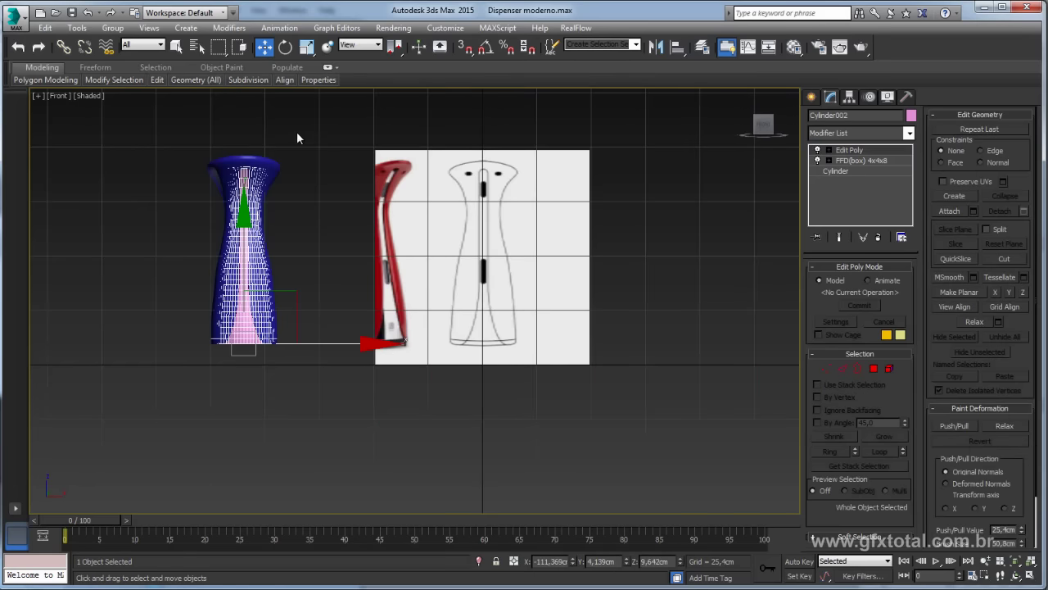
pyautogui.moveTo(296, 133); pyautogui.dragTo(283, 323)
pyautogui.moveTo(324, 255); pyautogui.dragTo(566, 257)
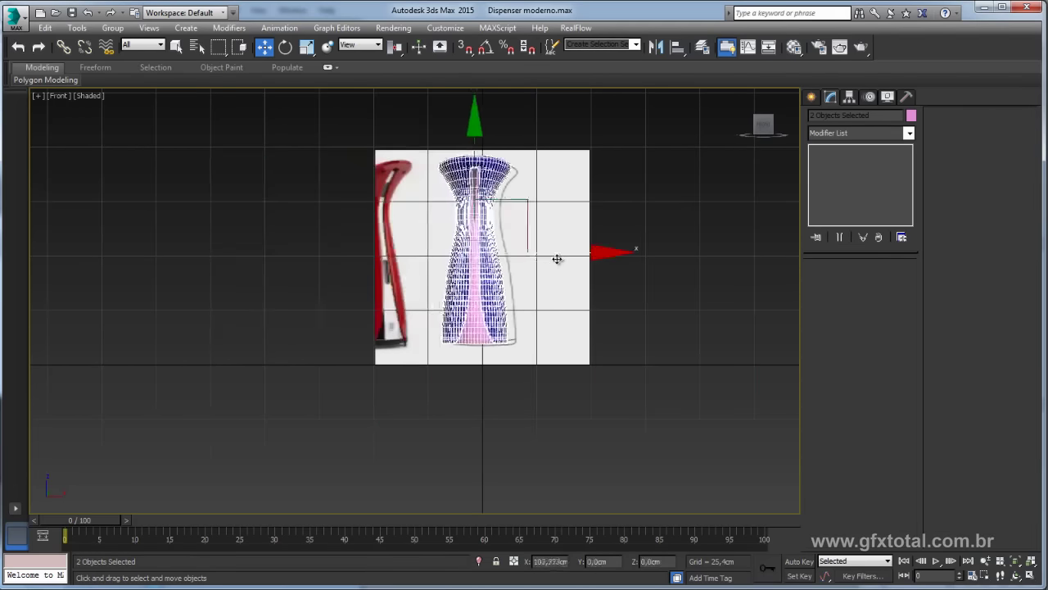
# - Hide the outer vase and make Cylinder002 see-through with Alt+X
pyautogui.click(500, 276)
pyautogui.rightClick(519, 270)
pyautogui.click(534, 237)
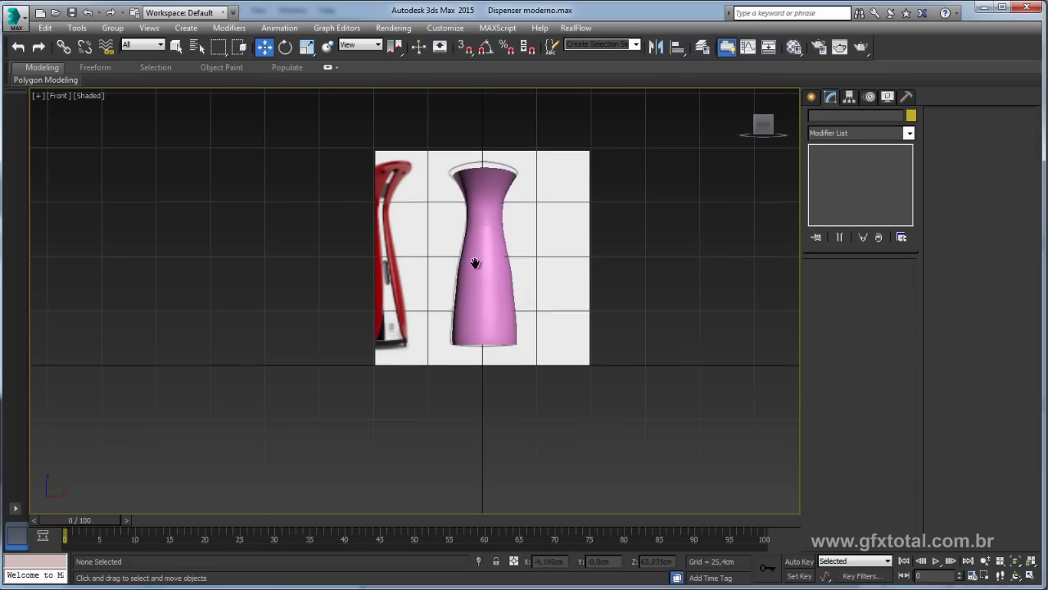
pyautogui.scroll(6, 475, 263)
pyautogui.click(486, 295)
pyautogui.scroll(-3, 562, 315)
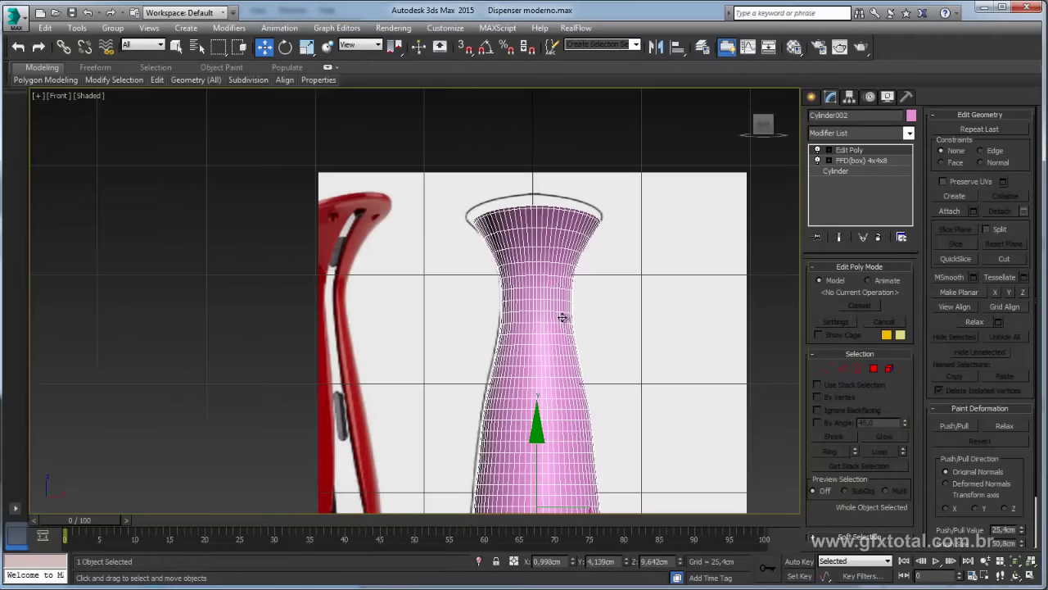
pyautogui.hotkey('alt', 'x')
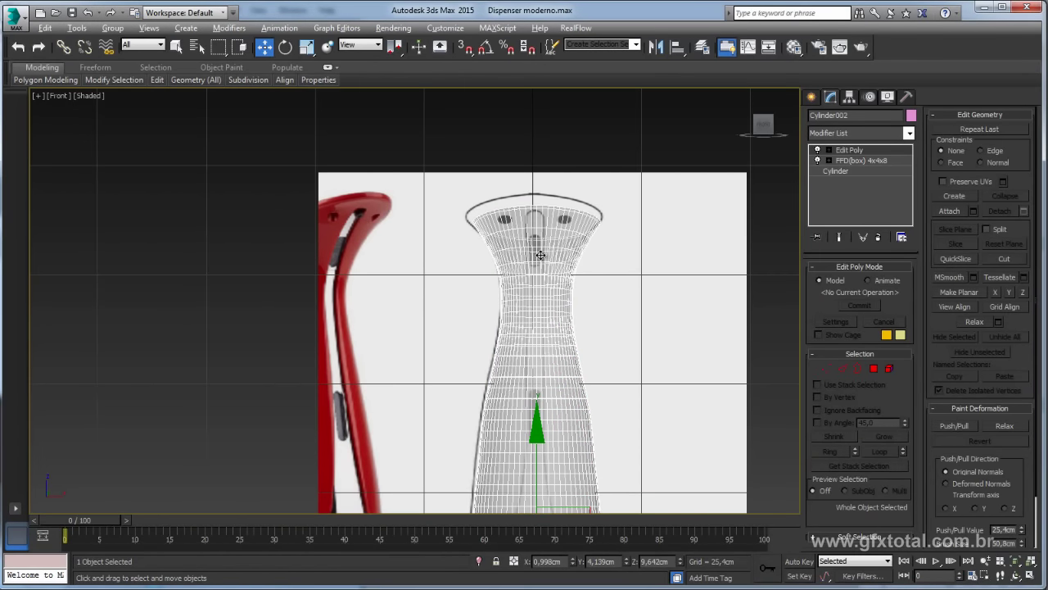
pyautogui.scroll(5, 538, 255)
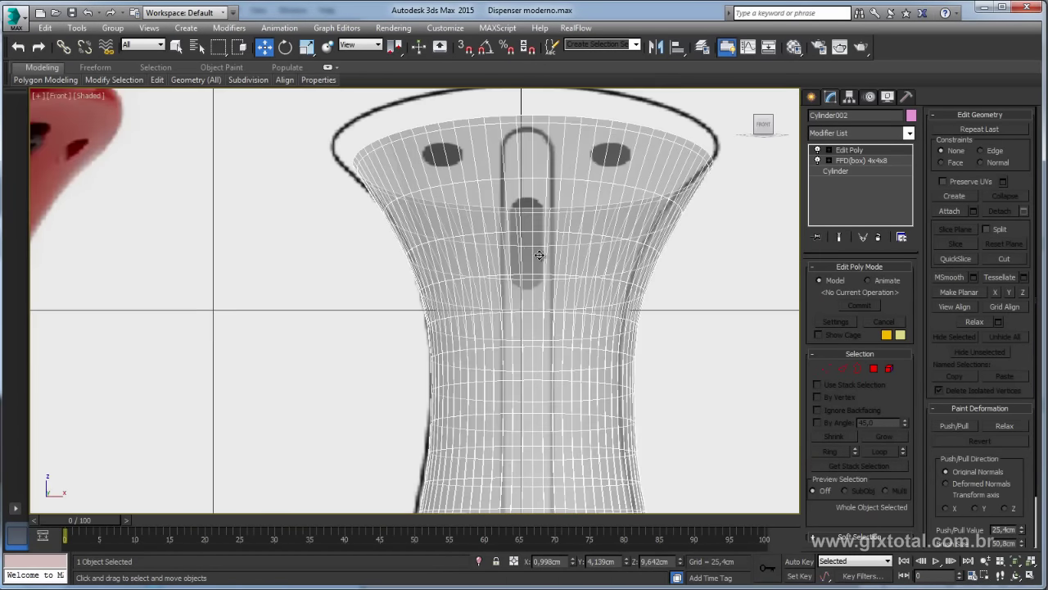
# - Select a four-polygon strip inside the slot outline on Cylinder002
pyautogui.click(875, 370)
pyautogui.click(538, 209)
pyautogui.keyDown('ctrl'); pyautogui.click(527, 249); pyautogui.keyUp('ctrl')
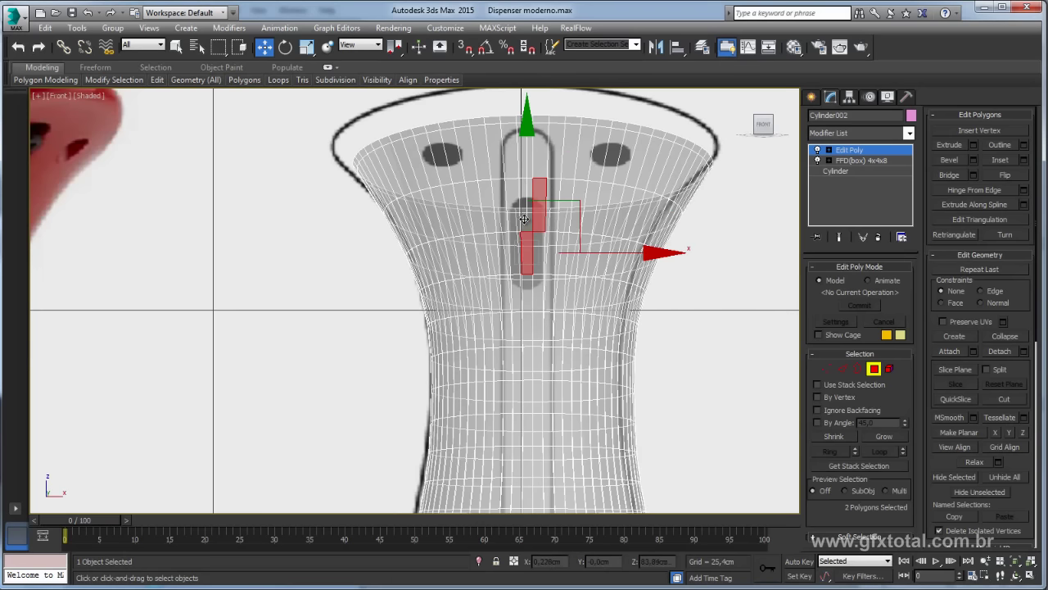
pyautogui.keyDown('ctrl'); pyautogui.click(528, 226); pyautogui.keyUp('ctrl')
pyautogui.keyDown('ctrl'); pyautogui.click(533, 252); pyautogui.keyUp('ctrl')
pyautogui.scroll(-1, 529, 160)
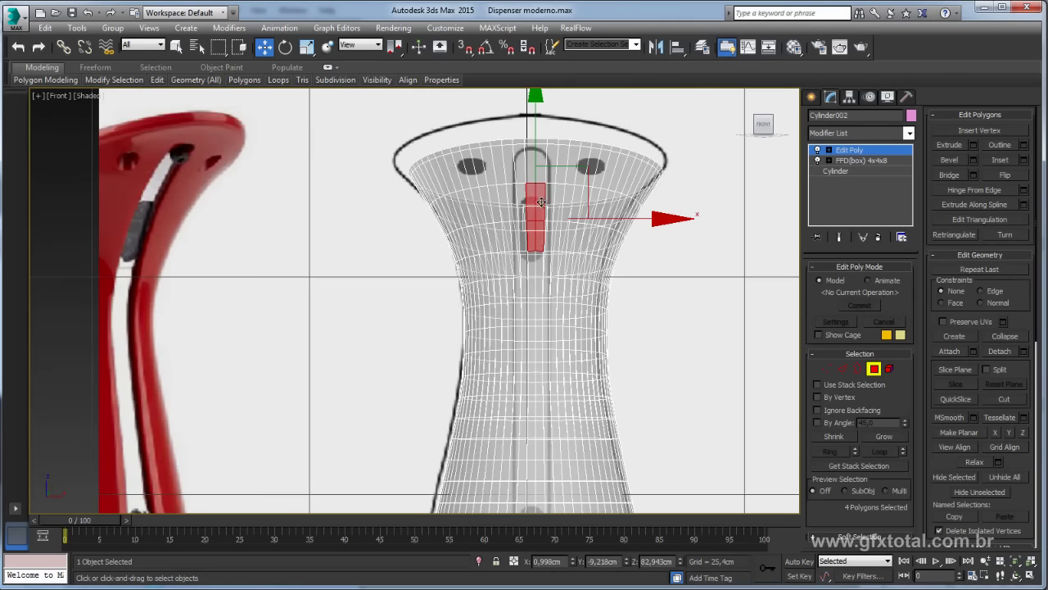
pyautogui.scroll(3, 529, 164)
pyautogui.scroll(-1, 528, 169)
pyautogui.scroll(-2, 538, 203)
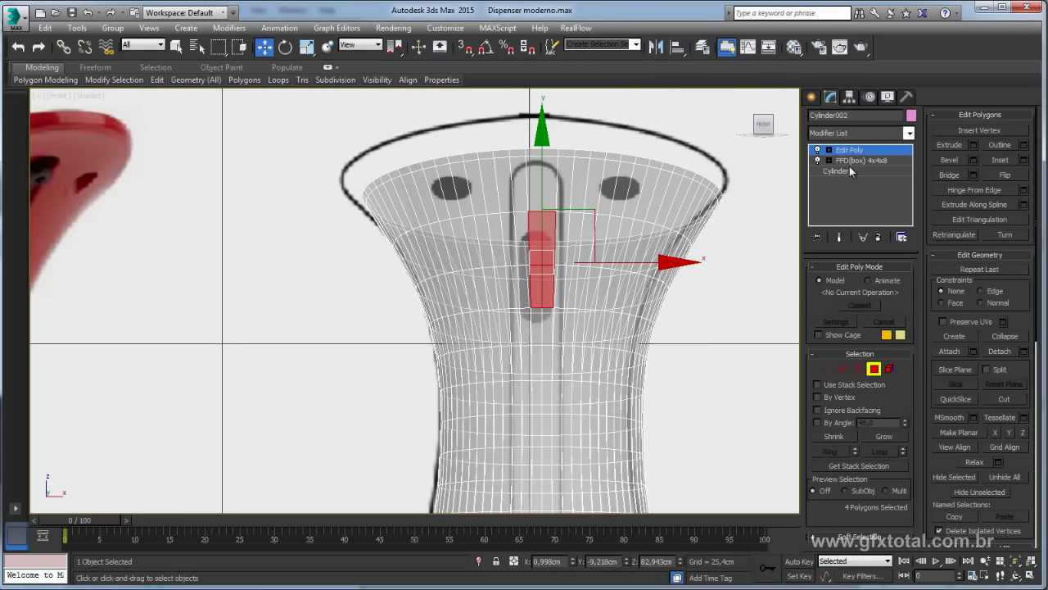
# - Unhide all objects, nudge the blue vase slightly, and make it see-through
pyautogui.click(849, 151)
pyautogui.scroll(-3, 577, 270)
pyautogui.rightClick(575, 277)
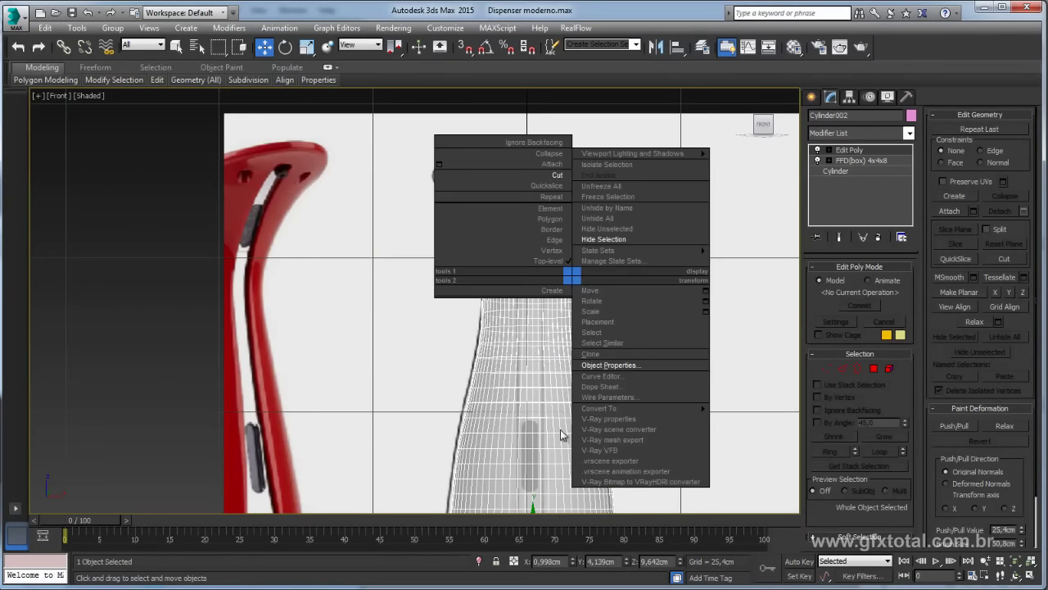
pyautogui.click(598, 217)
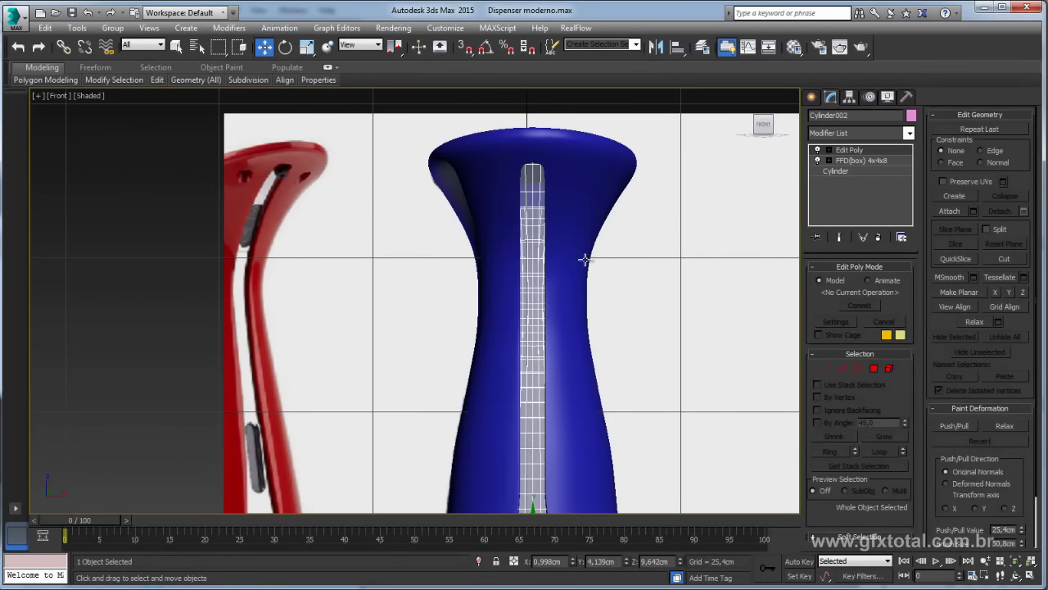
pyautogui.keyDown('ctrl'); pyautogui.click(553, 279); pyautogui.keyUp('ctrl')
pyautogui.moveTo(630, 403)
pyautogui.mouseDown()
pyautogui.moveTo(608, 402)
pyautogui.moveTo(635, 402)
pyautogui.mouseUp()
pyautogui.hotkey('alt', 'x')
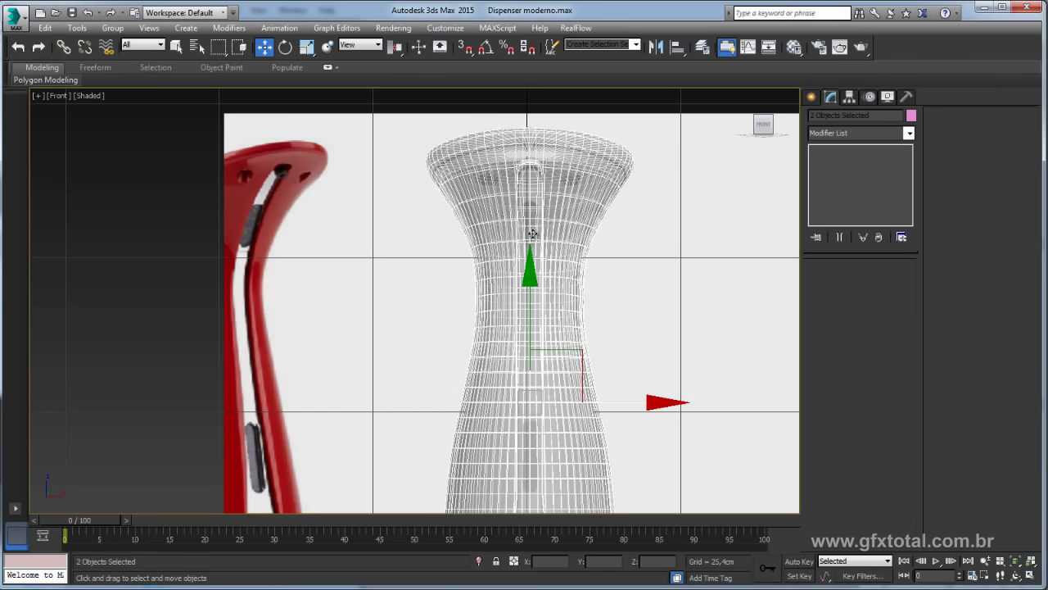
# - Hide the outer Cylinder001 shell and select the inner Cylinder002 body
pyautogui.click(556, 233)
pyautogui.rightClick(556, 228)
pyautogui.click(596, 193)
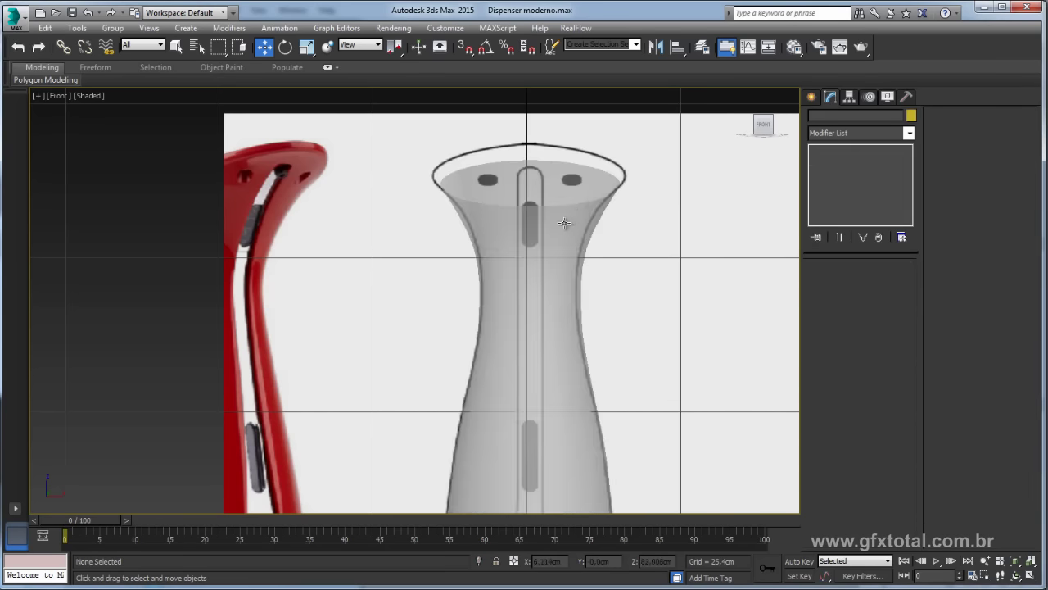
pyautogui.click(589, 302)
pyautogui.scroll(2, 590, 302)
pyautogui.scroll(2, 590, 302)
# - In Perspective view, widen Cylinder002's front polygon strip to eight polygons
pyautogui.click(874, 369)
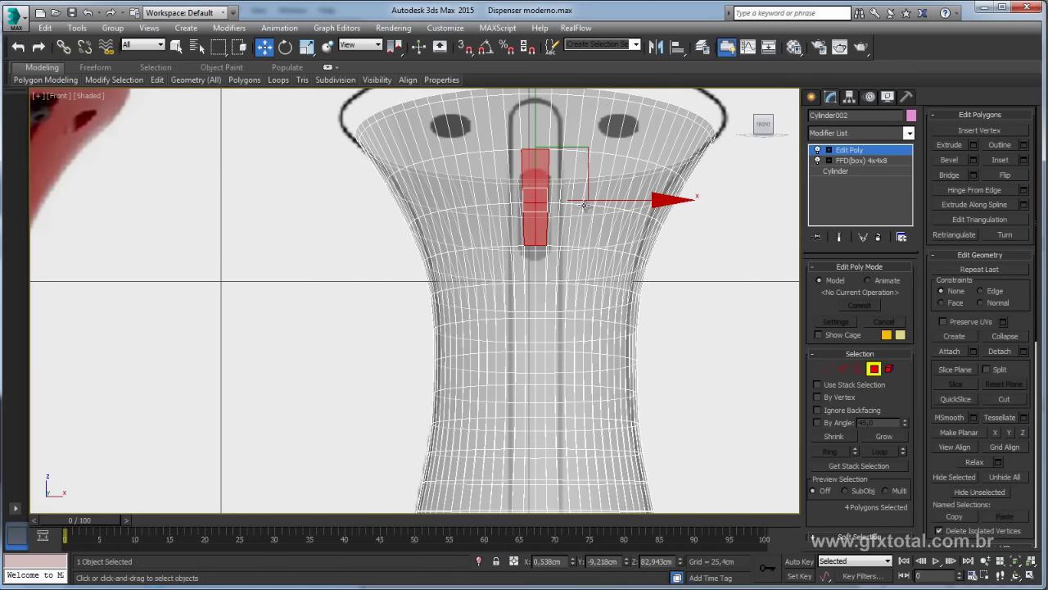
pyautogui.moveTo(541, 222); pyautogui.dragTo(523, 323, button='middle')
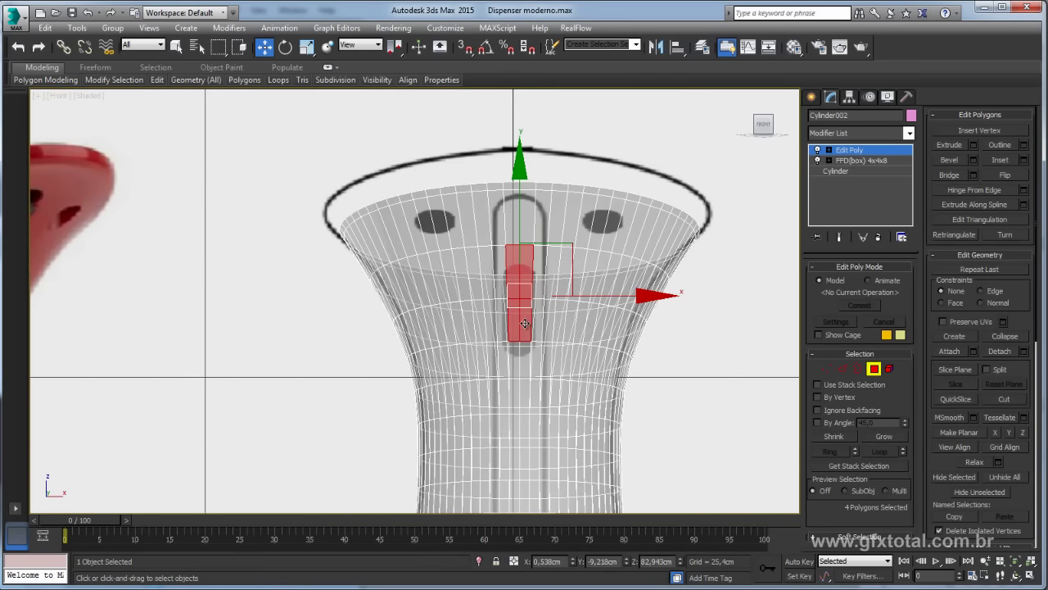
pyautogui.press('p')
pyautogui.keyDown('alt'); pyautogui.moveTo(561, 315); pyautogui.dragTo(601, 312, button='middle'); pyautogui.keyUp('alt')
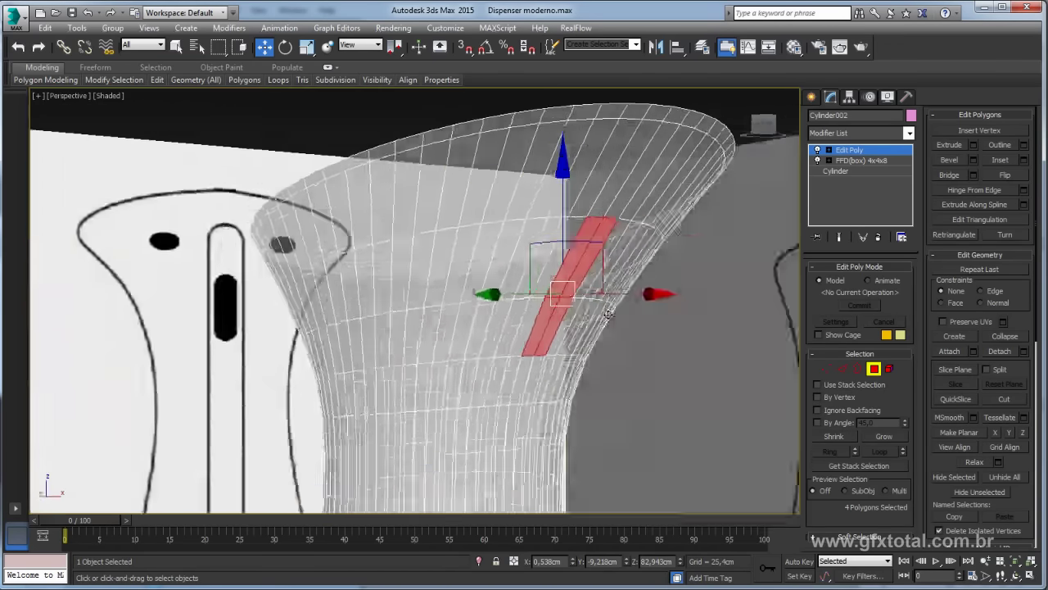
pyautogui.press('F3')
pyautogui.press('F3')
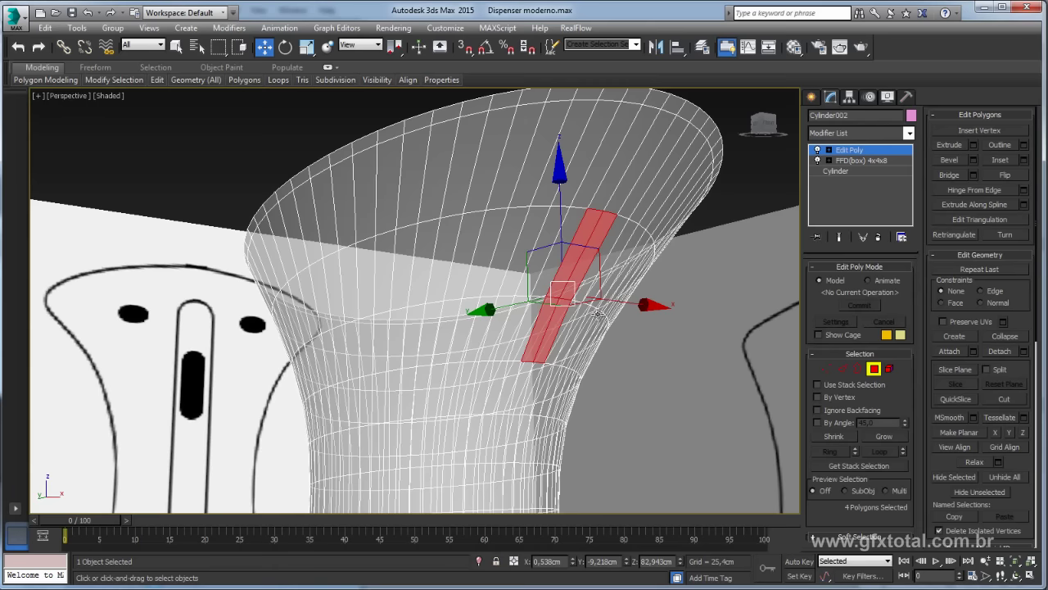
pyautogui.keyDown('alt'); pyautogui.moveTo(598, 314); pyautogui.dragTo(596, 301, button='middle'); pyautogui.keyUp('alt')
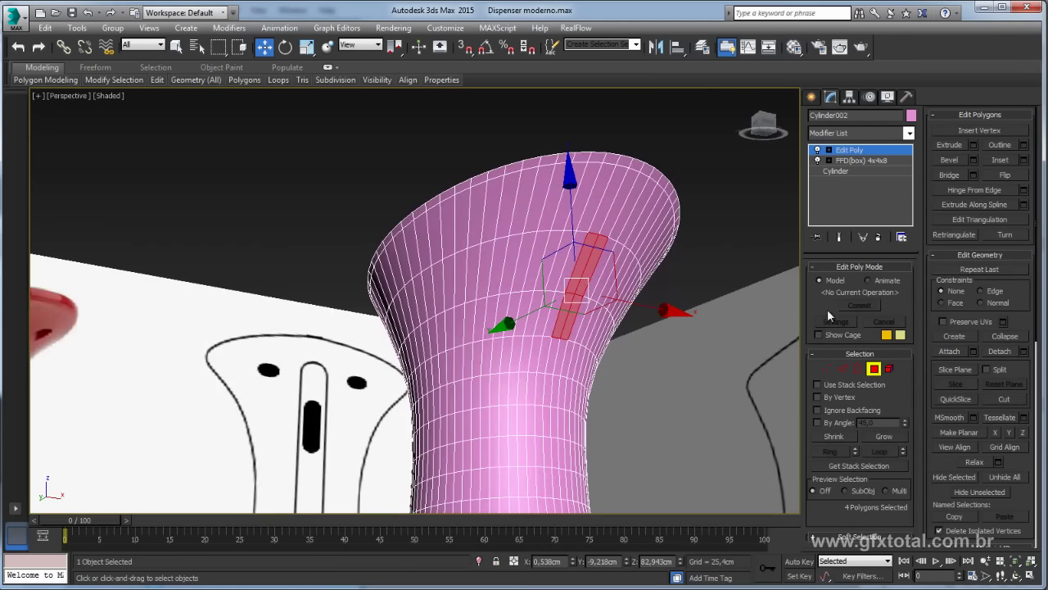
pyautogui.scroll(2, 565, 307)
pyautogui.keyDown('alt'); pyautogui.moveTo(565, 307); pyautogui.dragTo(547, 315, button='middle'); pyautogui.keyUp('alt')
pyautogui.keyDown('ctrl'); pyautogui.click(596, 288); pyautogui.keyUp('ctrl')
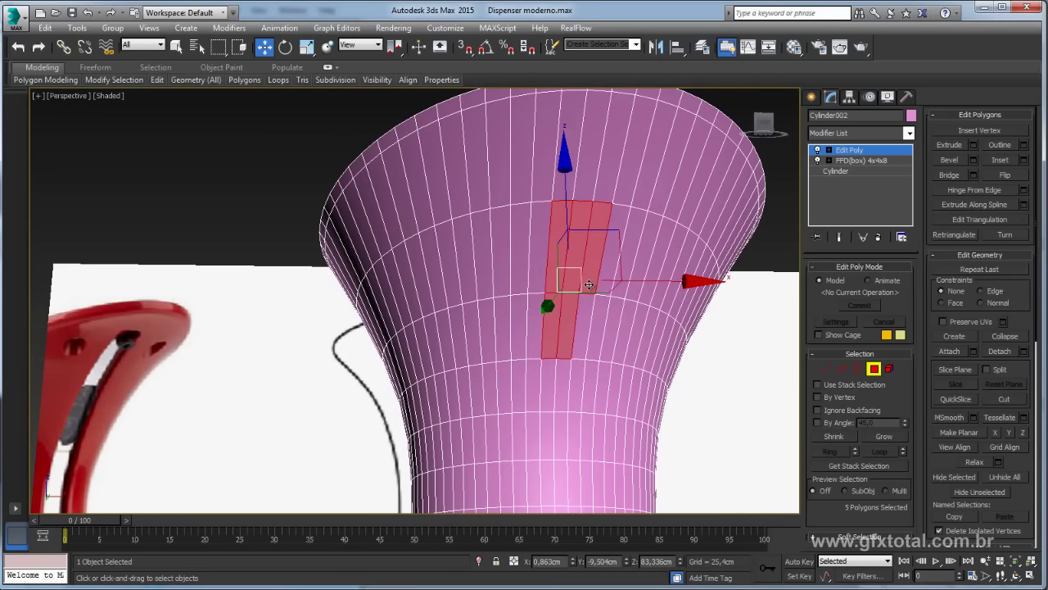
pyautogui.keyDown('ctrl'); pyautogui.click(579, 310); pyautogui.keyUp('ctrl')
pyautogui.keyDown('ctrl'); pyautogui.click(540, 314); pyautogui.keyUp('ctrl')
pyautogui.keyDown('ctrl'); pyautogui.click(537, 275); pyautogui.keyUp('ctrl')
pyautogui.scroll(2, 596, 307)
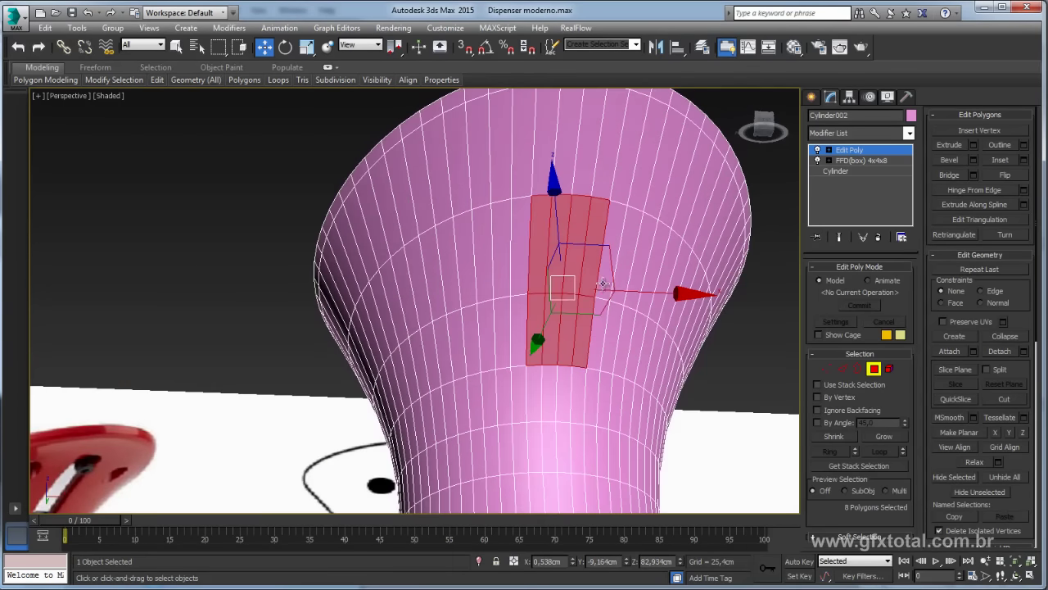
pyautogui.keyDown('alt'); pyautogui.moveTo(596, 307); pyautogui.dragTo(650, 256, button='middle'); pyautogui.keyUp('alt')
# - Inset the eight-polygon front strip by 0,358cm to add a border ring
pyautogui.click(1024, 160)
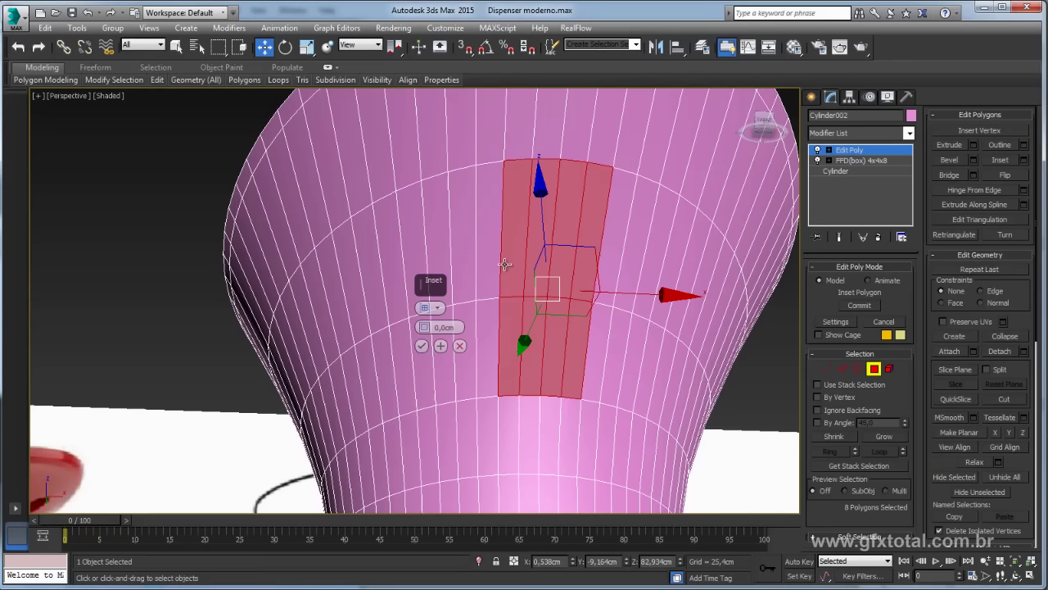
pyautogui.moveTo(425, 327); pyautogui.dragTo(432, 326)
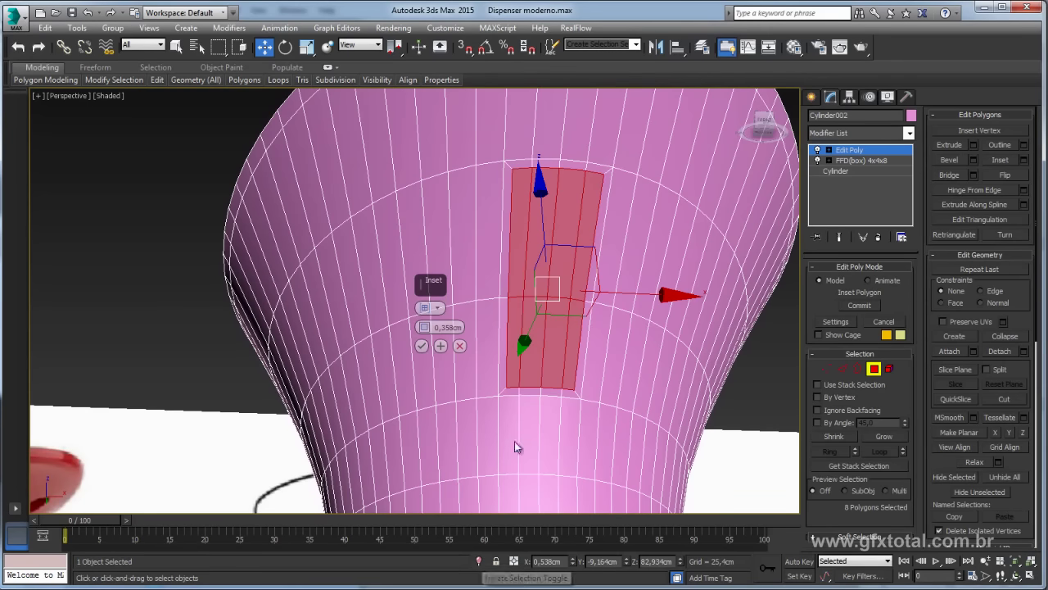
pyautogui.rightClick(509, 385)
pyautogui.click(540, 386)
pyautogui.moveTo(485, 348)
pyautogui.keyDown('alt'); pyautogui.mouseDown(button='middle')
pyautogui.moveTo(478, 368)
pyautogui.moveTo(424, 344)
pyautogui.mouseUp(button='middle'); pyautogui.keyUp('alt')
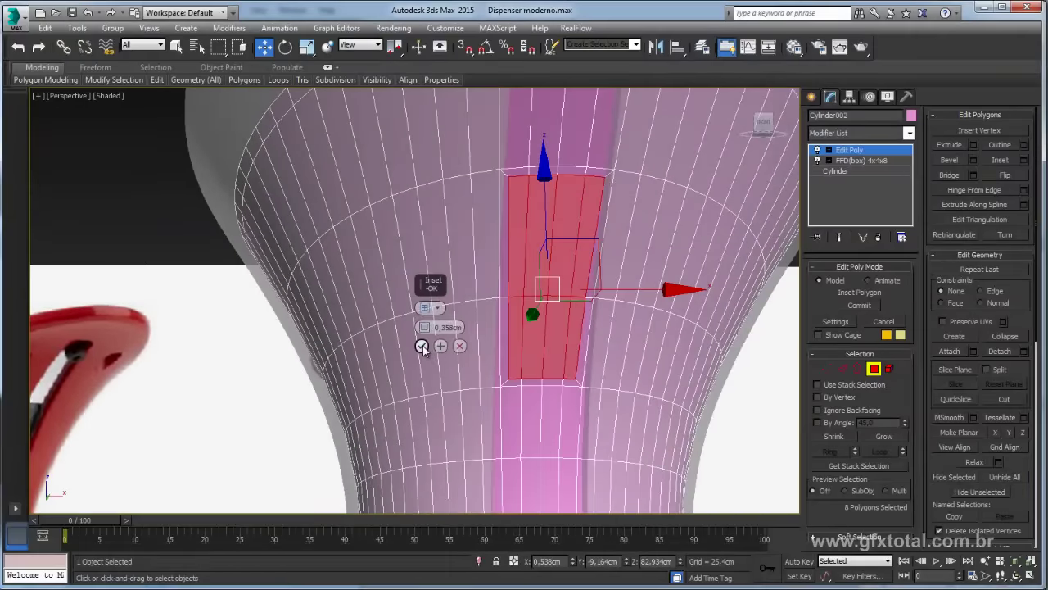
pyautogui.click(421, 346)
# - At Edge level, select two vertical edges beside the strip
pyautogui.click(843, 369)
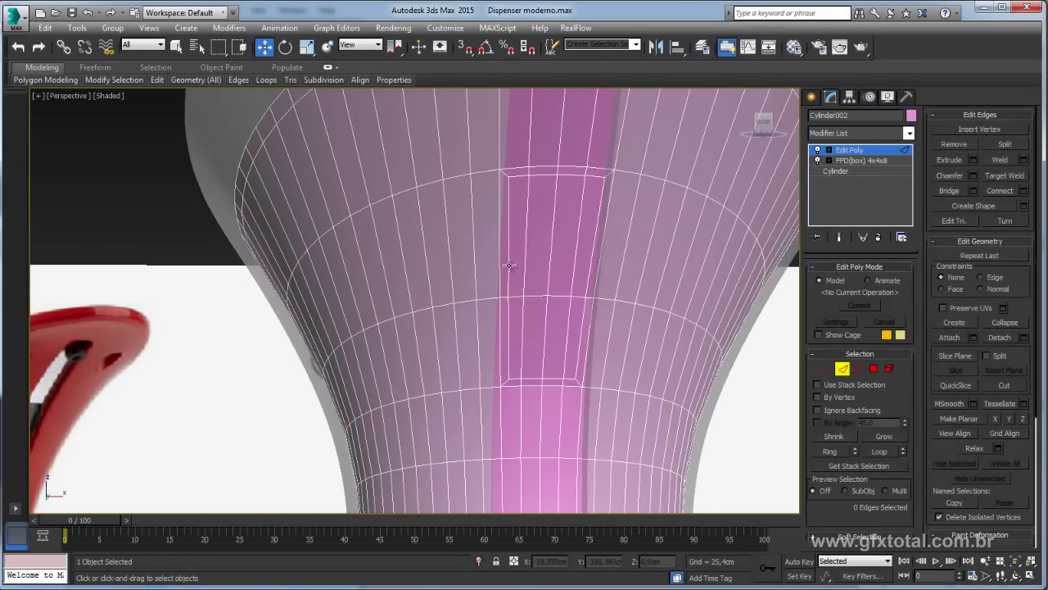
pyautogui.click(510, 279)
pyautogui.keyDown('ctrl'); pyautogui.click(508, 319); pyautogui.keyUp('ctrl')
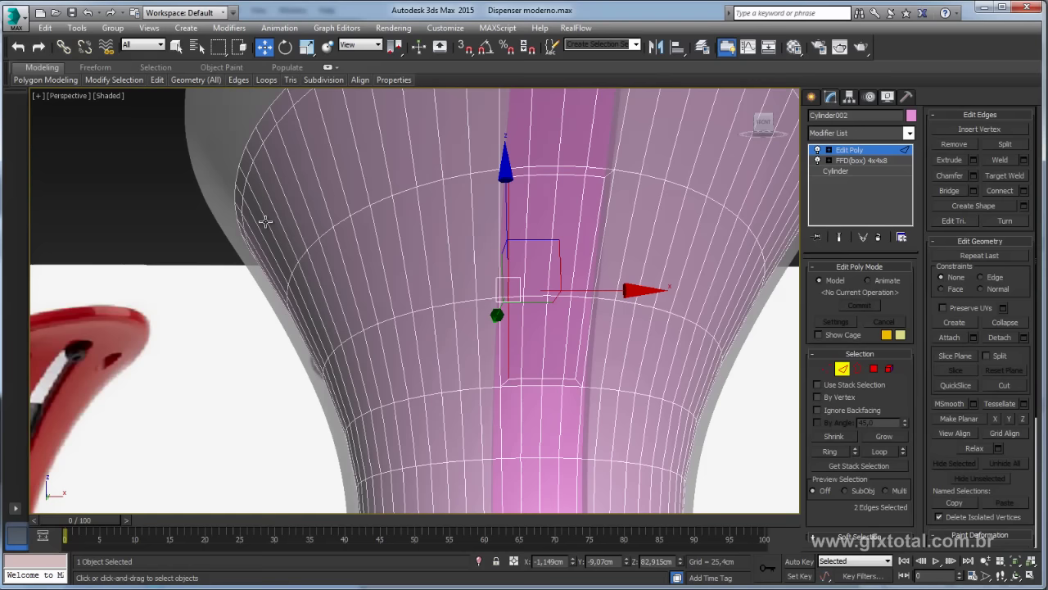
# - Scale the two vertical edges to 11% along X to narrow the strip
pyautogui.keyDown('alt'); pyautogui.moveTo(743, 244); pyautogui.dragTo(1034, 244, button='middle'); pyautogui.keyUp('alt')
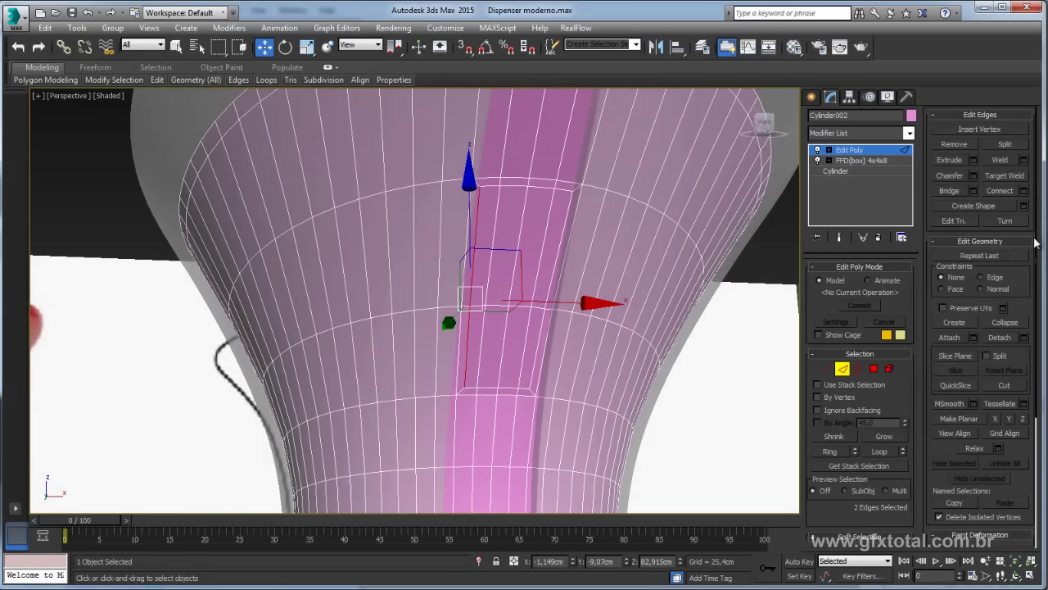
pyautogui.press('e')
pyautogui.press('r')
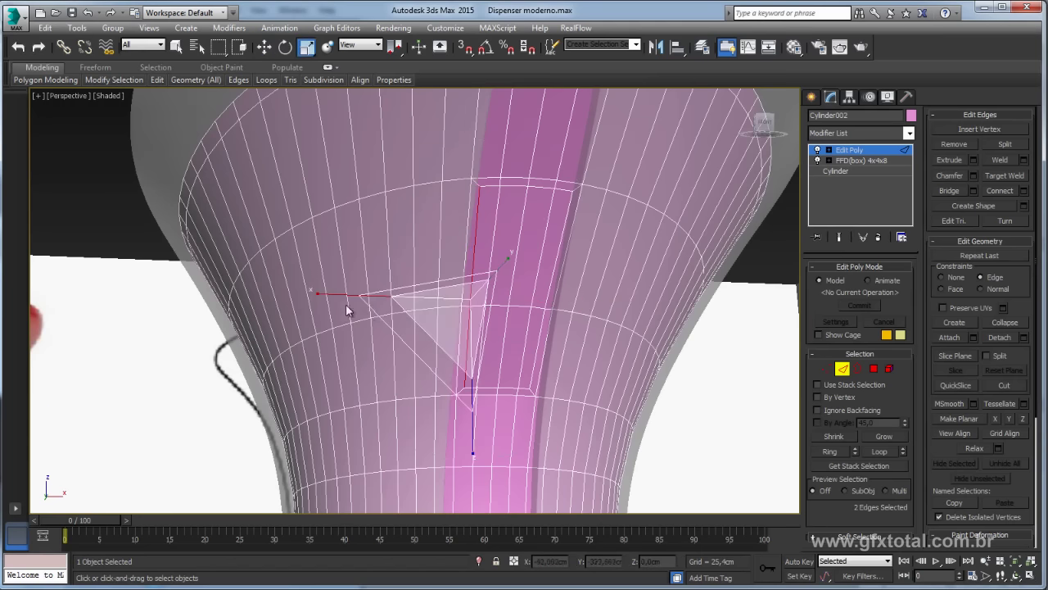
pyautogui.moveTo(317, 293); pyautogui.dragTo(730, 298)
pyautogui.moveTo(24, 329); pyautogui.dragTo(24, 329)
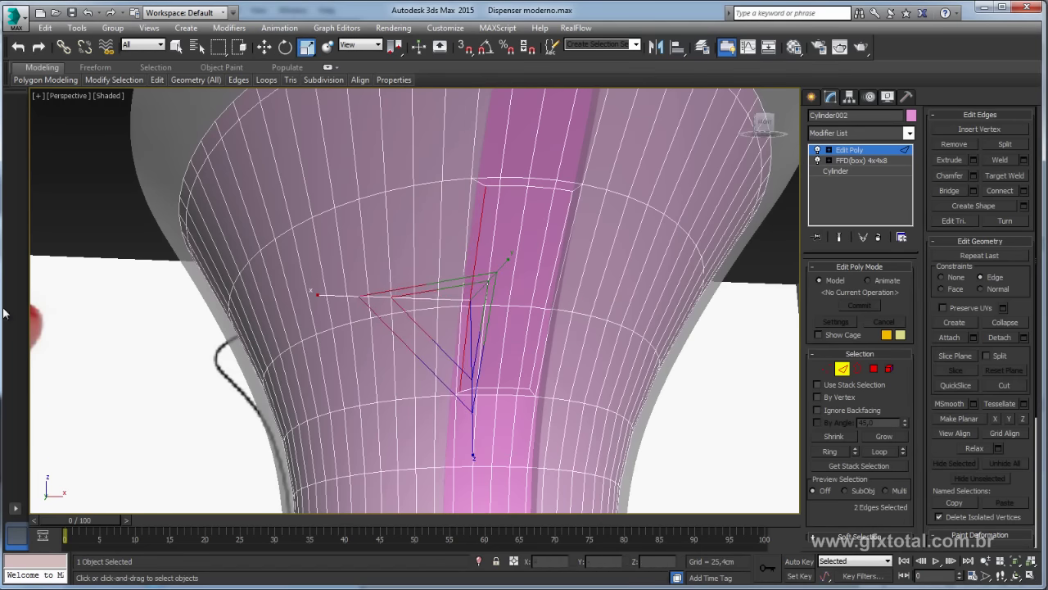
pyautogui.keyDown('alt'); pyautogui.moveTo(673, 284); pyautogui.dragTo(570, 283, button='middle'); pyautogui.keyUp('alt')
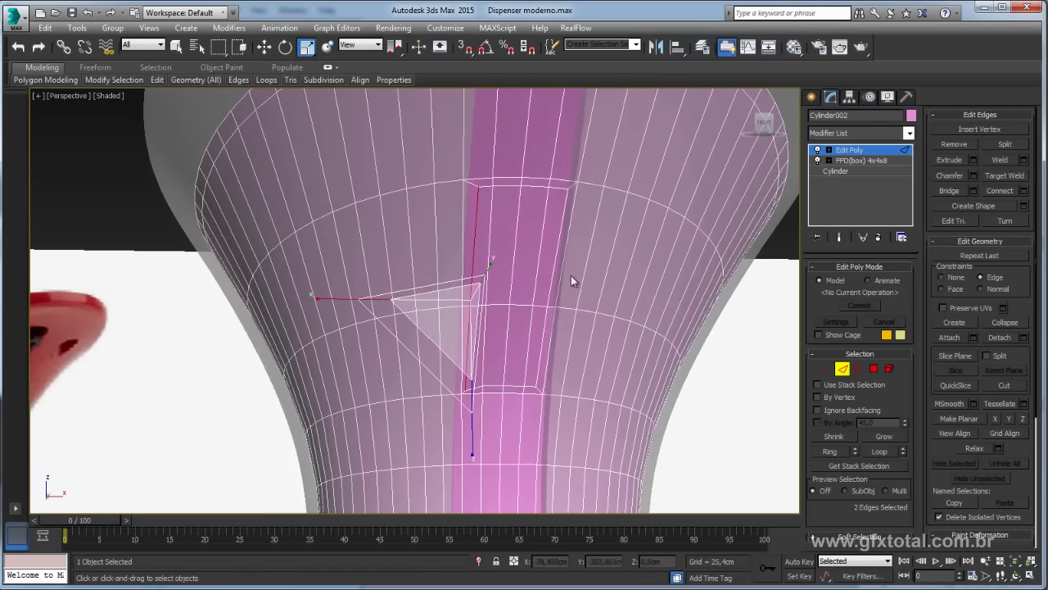
pyautogui.moveTo(484, 318); pyautogui.dragTo(485, 318)
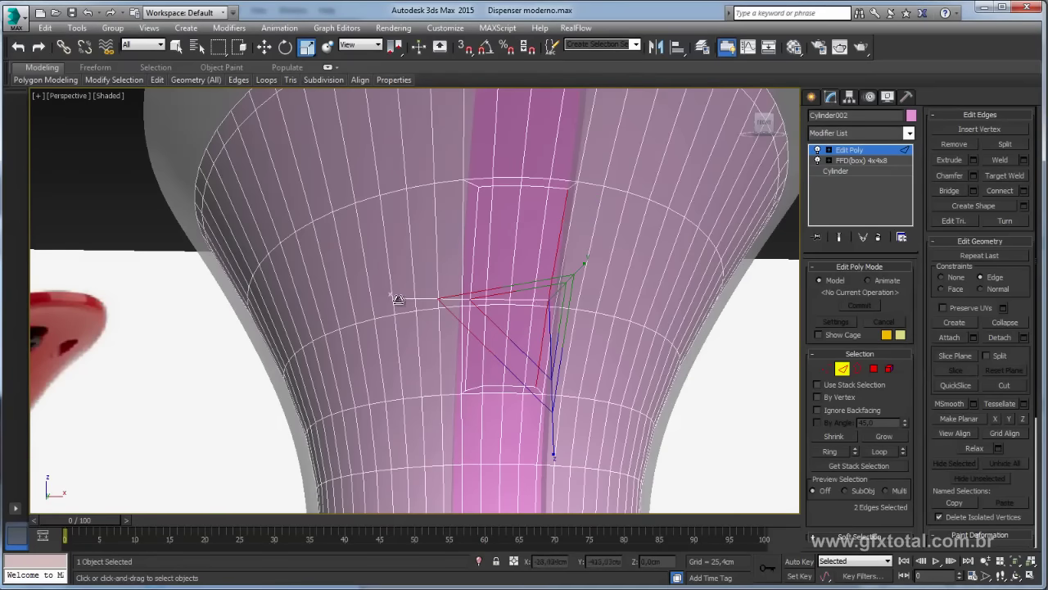
pyautogui.moveTo(558, 331); pyautogui.dragTo(558, 330)
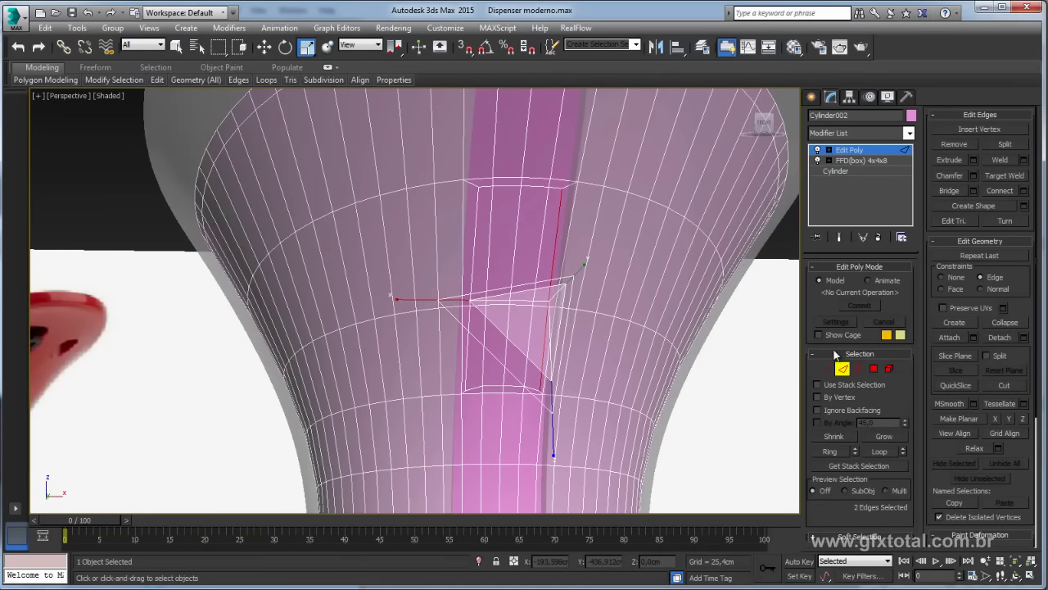
# - Return to Polygon sub-object level, then move on to Vertex level
pyautogui.click(873, 370)
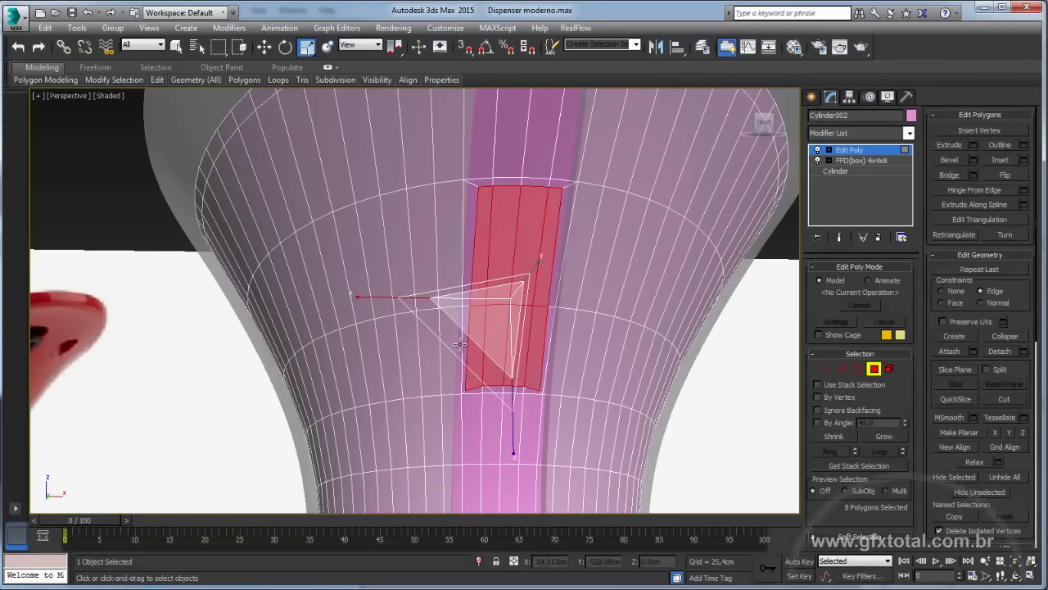
pyautogui.keyDown('alt'); pyautogui.moveTo(460, 344); pyautogui.dragTo(458, 385, button='middle'); pyautogui.keyUp('alt')
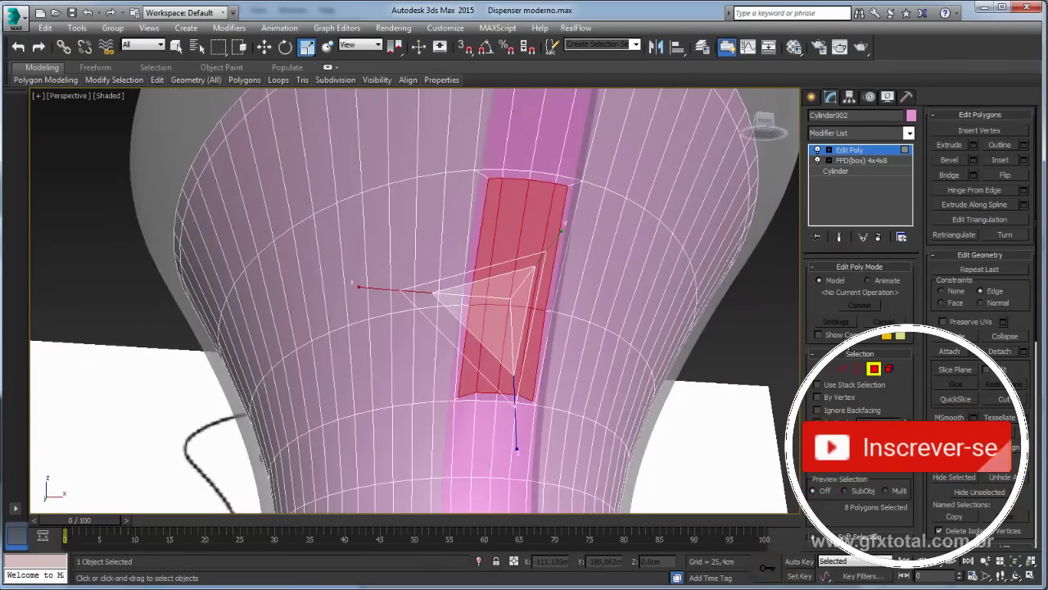
pyautogui.click(827, 369)
# - Raise the six top-end strip vertices along Z, lifting the middle ones higher into a point
pyautogui.keyDown('alt'); pyautogui.moveTo(572, 188); pyautogui.dragTo(536, 243, button='middle'); pyautogui.keyUp('alt')
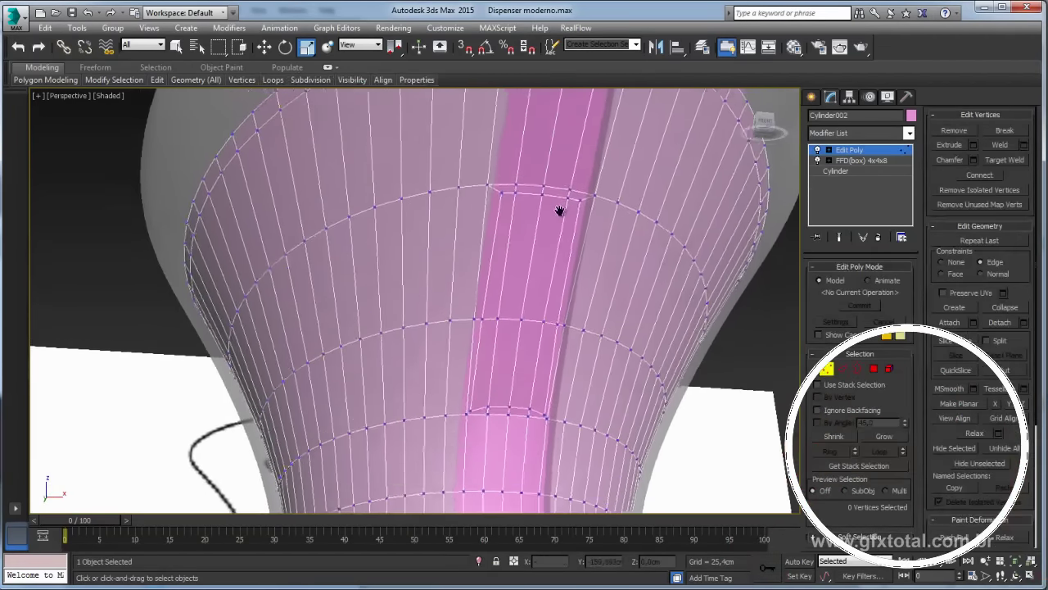
pyautogui.scroll(2, 536, 244)
pyautogui.click(519, 229)
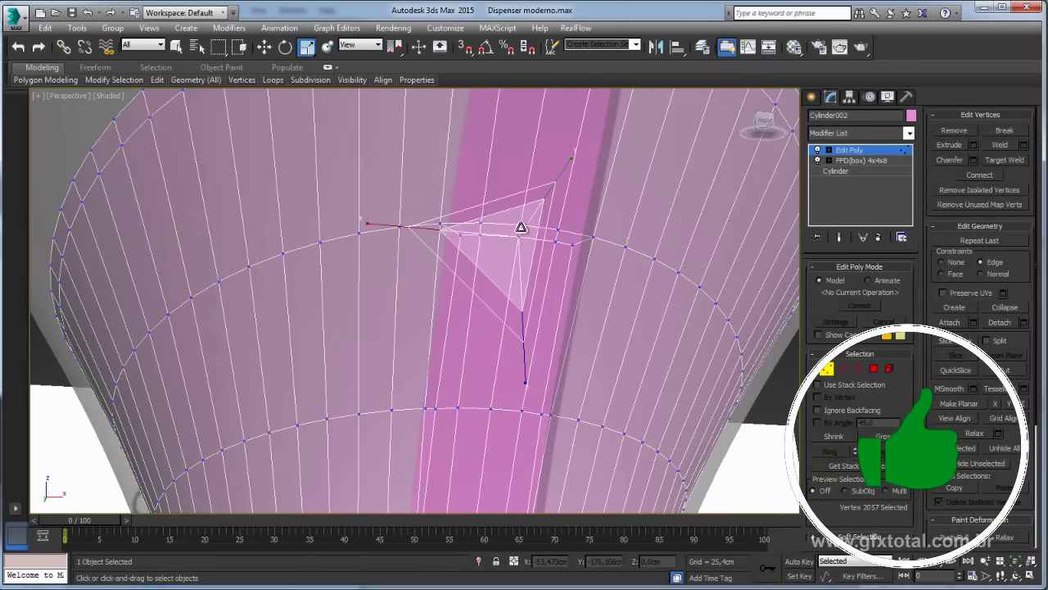
pyautogui.keyDown('ctrl'); pyautogui.click(484, 224); pyautogui.keyUp('ctrl')
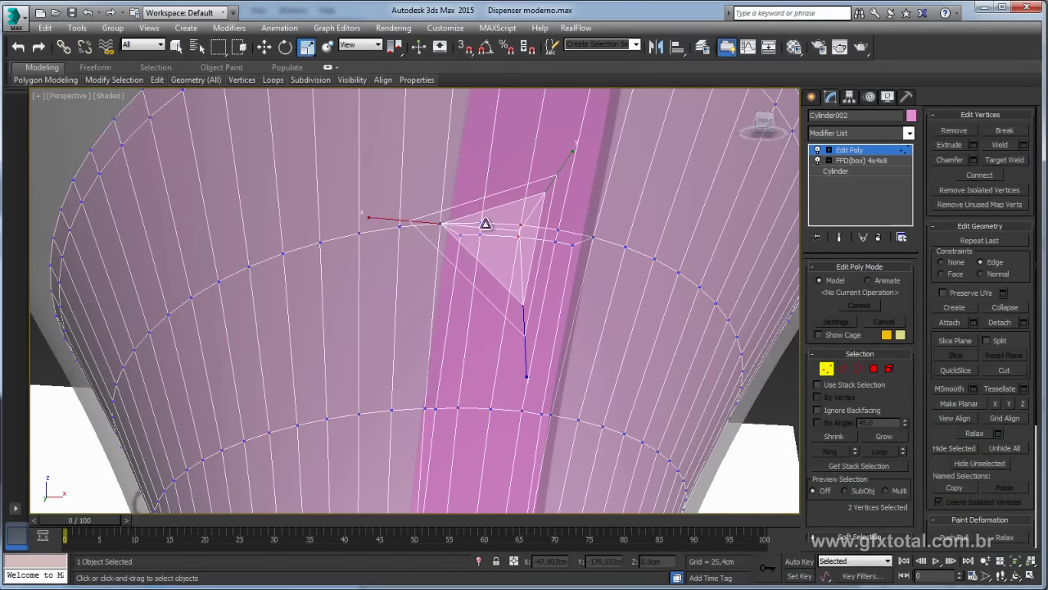
pyautogui.keyDown('ctrl'); pyautogui.click(483, 224); pyautogui.keyUp('ctrl')
pyautogui.keyDown('ctrl'); pyautogui.click(488, 234); pyautogui.keyUp('ctrl')
pyautogui.keyDown('ctrl'); pyautogui.click(556, 229); pyautogui.keyUp('ctrl')
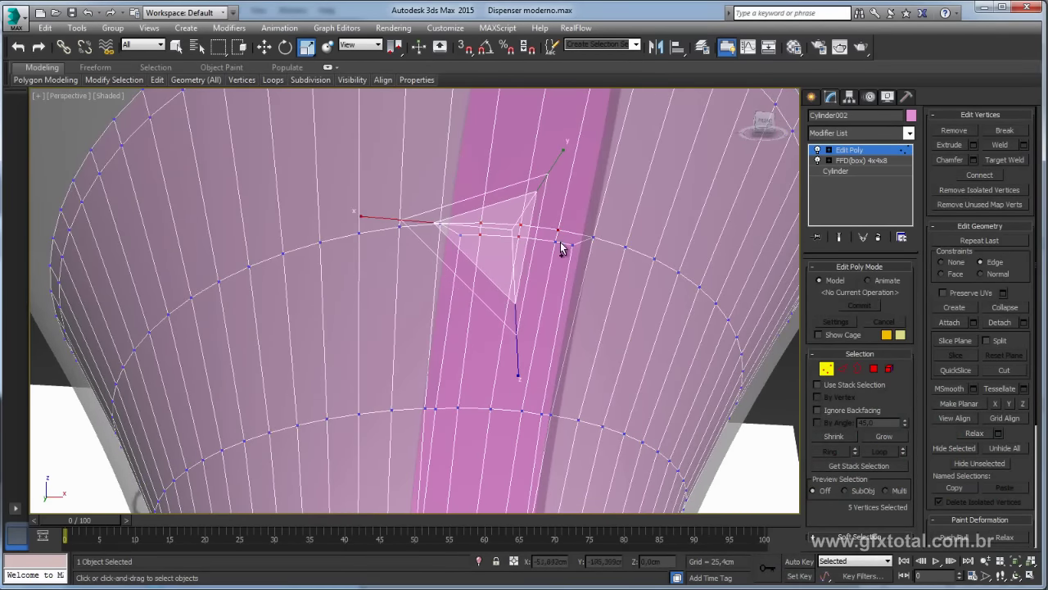
pyautogui.keyDown('ctrl'); pyautogui.click(555, 240); pyautogui.keyUp('ctrl')
pyautogui.press('w')
pyautogui.keyDown('alt'); pyautogui.moveTo(665, 196); pyautogui.dragTo(585, 171, button='middle'); pyautogui.keyUp('alt')
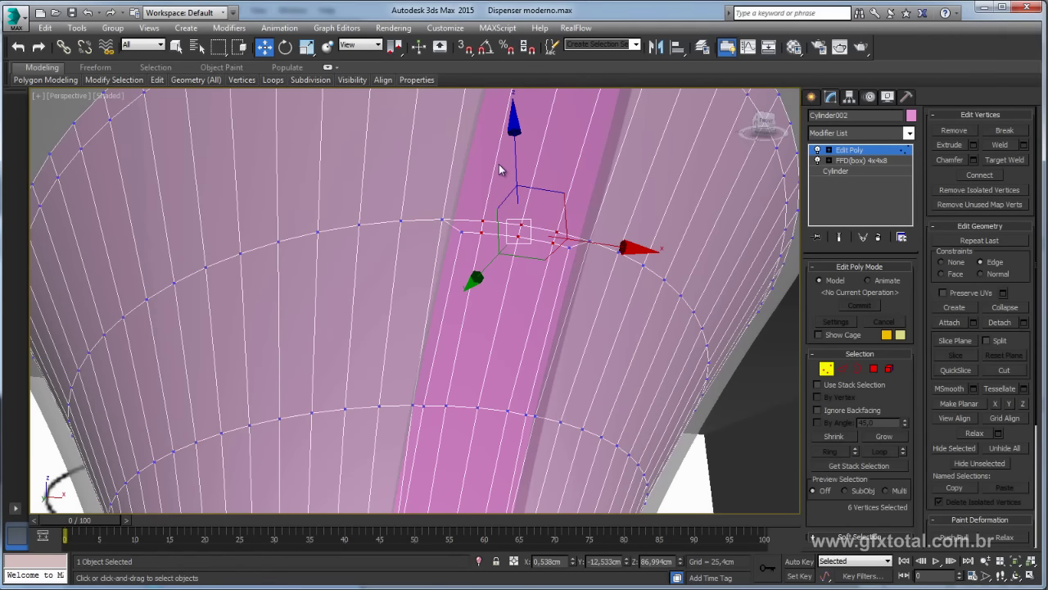
pyautogui.moveTo(514, 169); pyautogui.dragTo(521, 158)
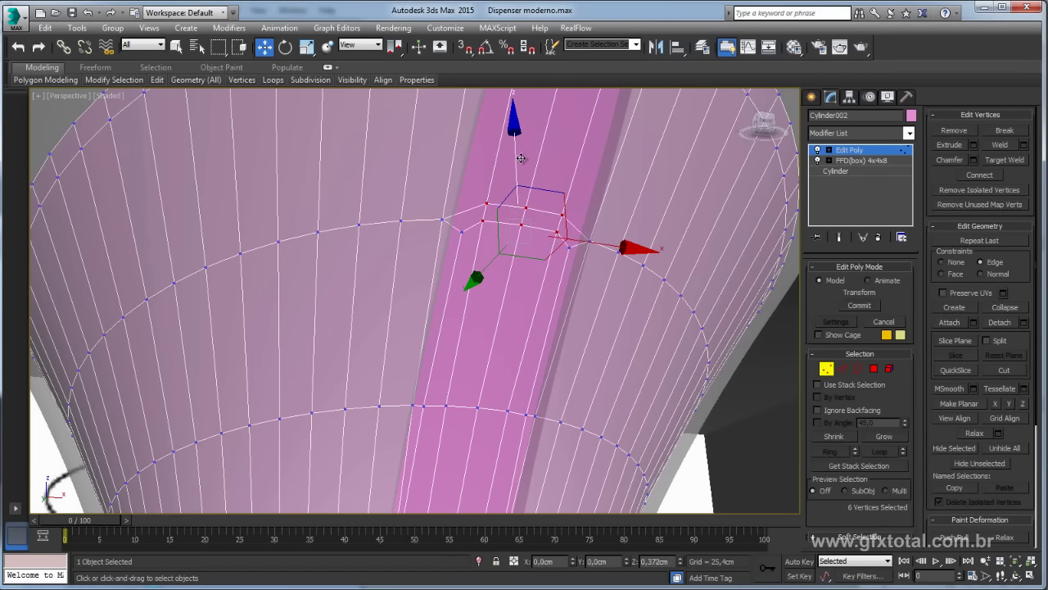
pyautogui.keyDown('alt'); pyautogui.moveTo(497, 238); pyautogui.dragTo(498, 238); pyautogui.keyUp('alt')
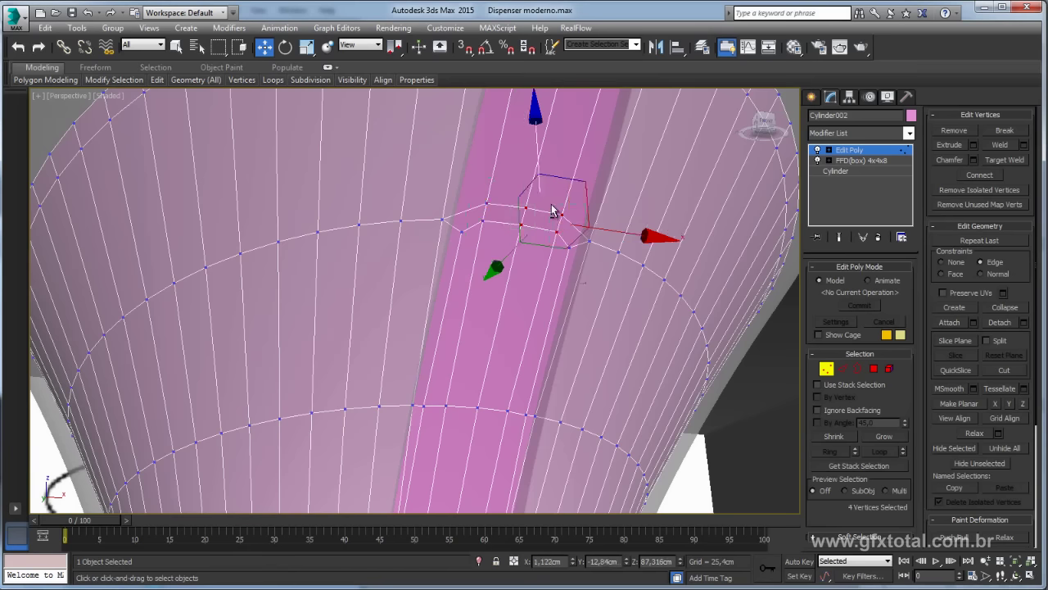
pyautogui.keyDown('alt'); pyautogui.moveTo(552, 211); pyautogui.dragTo(569, 239); pyautogui.keyUp('alt')
pyautogui.moveTo(533, 170); pyautogui.dragTo(524, 154)
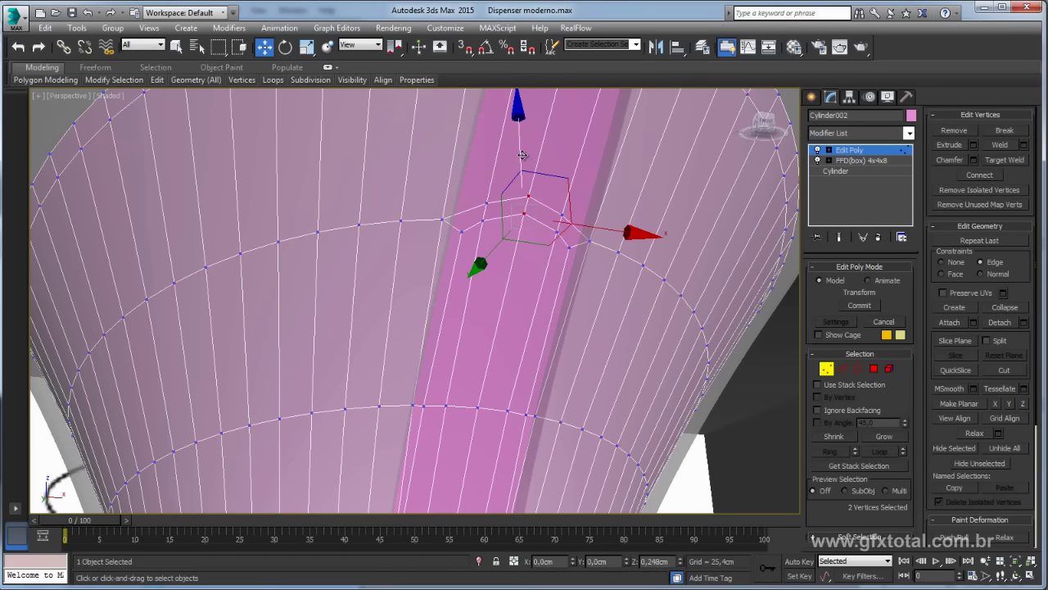
# - Pull the strip's lower-end vertices down into a rounded V-shaped tip
pyautogui.scroll(-2, 565, 217)
pyautogui.scroll(-3, 568, 223)
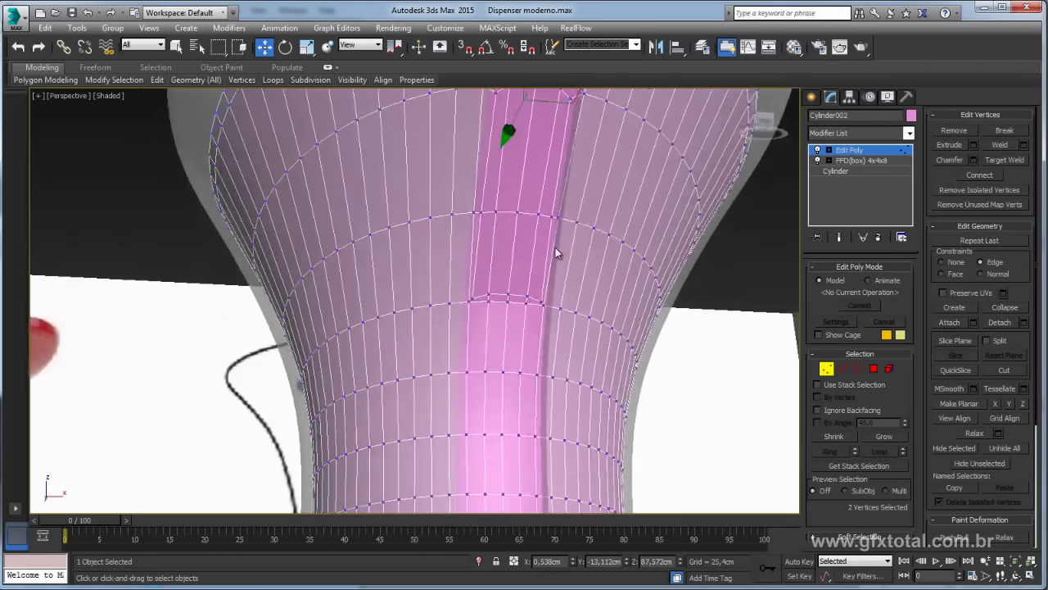
pyautogui.scroll(4, 518, 307)
pyautogui.scroll(2, 522, 304)
pyautogui.click(522, 301)
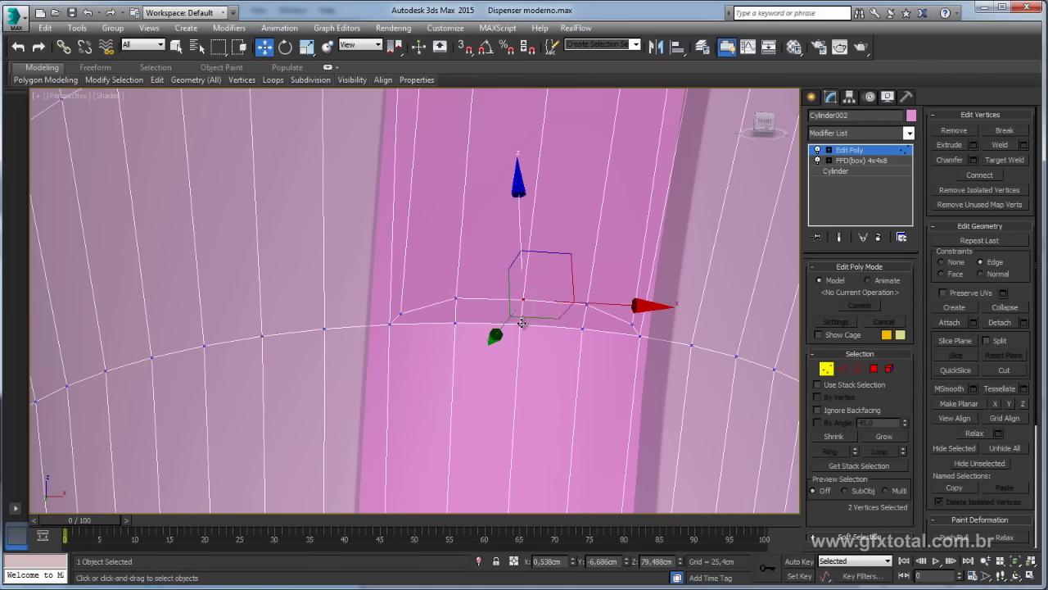
pyautogui.moveTo(519, 253); pyautogui.dragTo(506, 280)
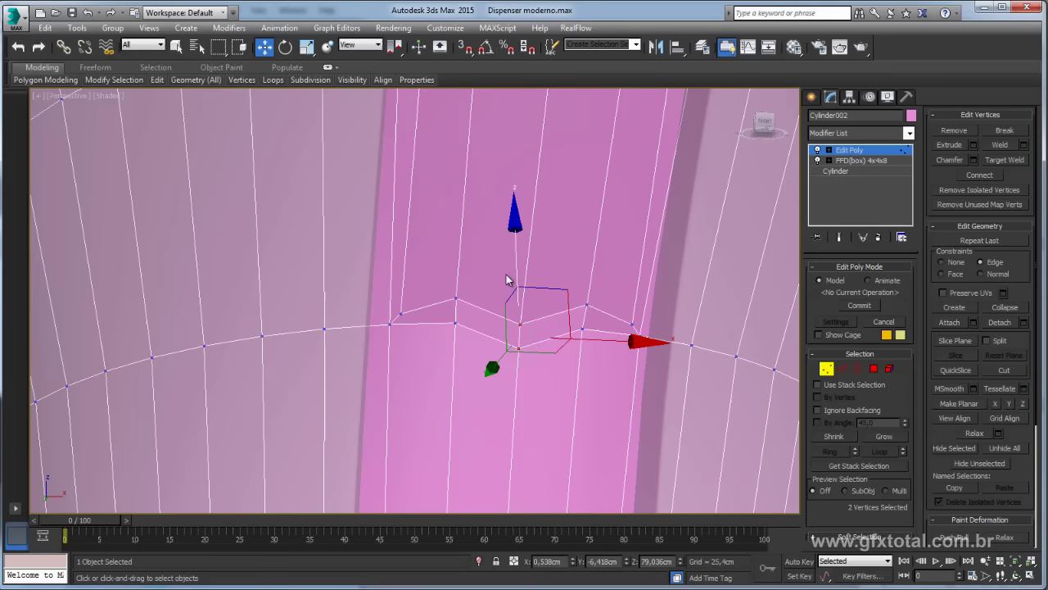
pyautogui.keyDown('ctrl'); pyautogui.click(457, 299); pyautogui.keyUp('ctrl')
pyautogui.keyDown('ctrl'); pyautogui.click(456, 324); pyautogui.keyUp('ctrl')
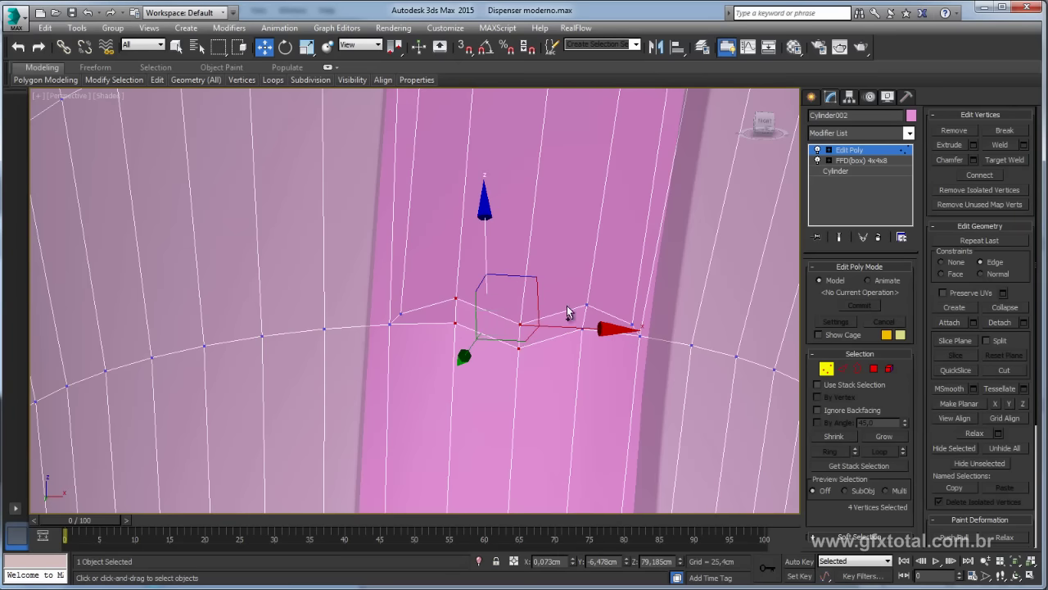
pyautogui.keyDown('ctrl'); pyautogui.click(584, 306); pyautogui.keyUp('ctrl')
pyautogui.keyDown('ctrl'); pyautogui.click(582, 329); pyautogui.keyUp('ctrl')
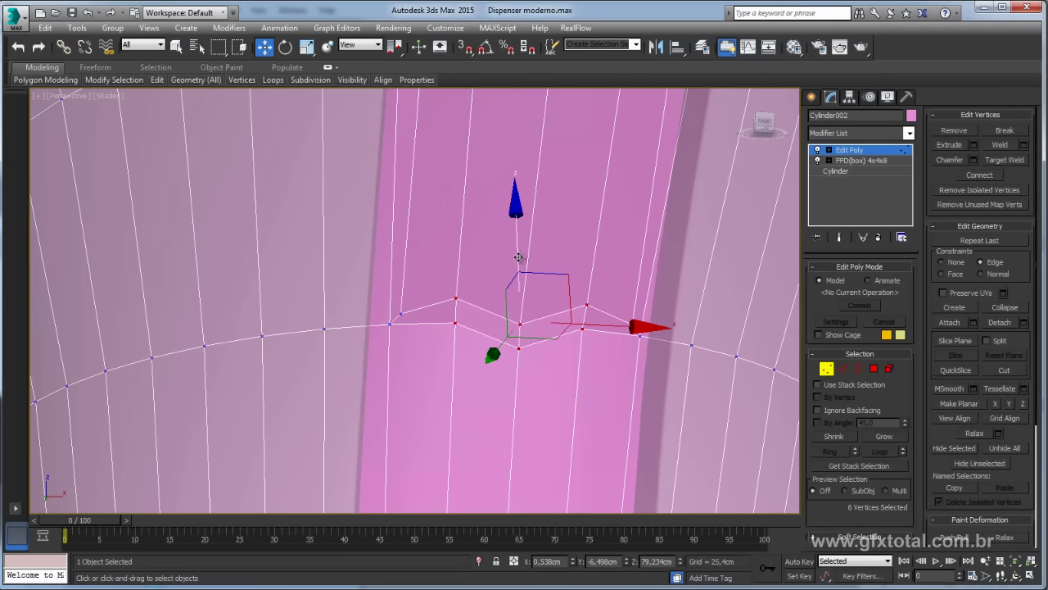
pyautogui.moveTo(519, 257)
pyautogui.mouseDown()
pyautogui.moveTo(517, 297)
pyautogui.moveTo(452, 419)
pyautogui.moveTo(493, 345)
pyautogui.mouseUp()
pyautogui.moveTo(514, 293); pyautogui.dragTo(514, 315)
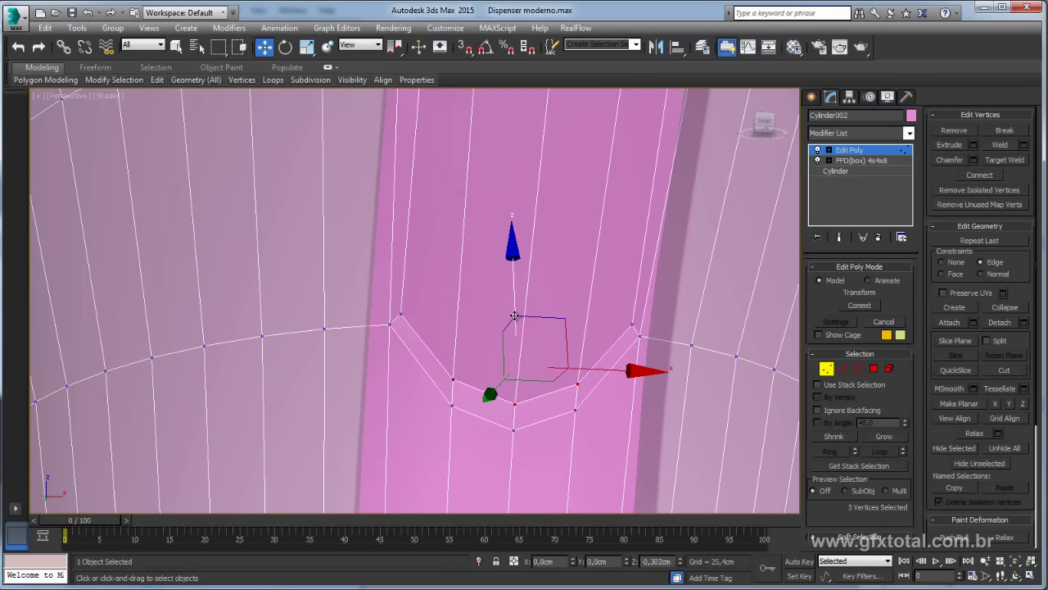
pyautogui.scroll(-5, 517, 315)
pyautogui.keyDown('alt'); pyautogui.moveTo(517, 315); pyautogui.dragTo(520, 291, button='middle'); pyautogui.keyUp('alt')
pyautogui.scroll(3, 521, 290)
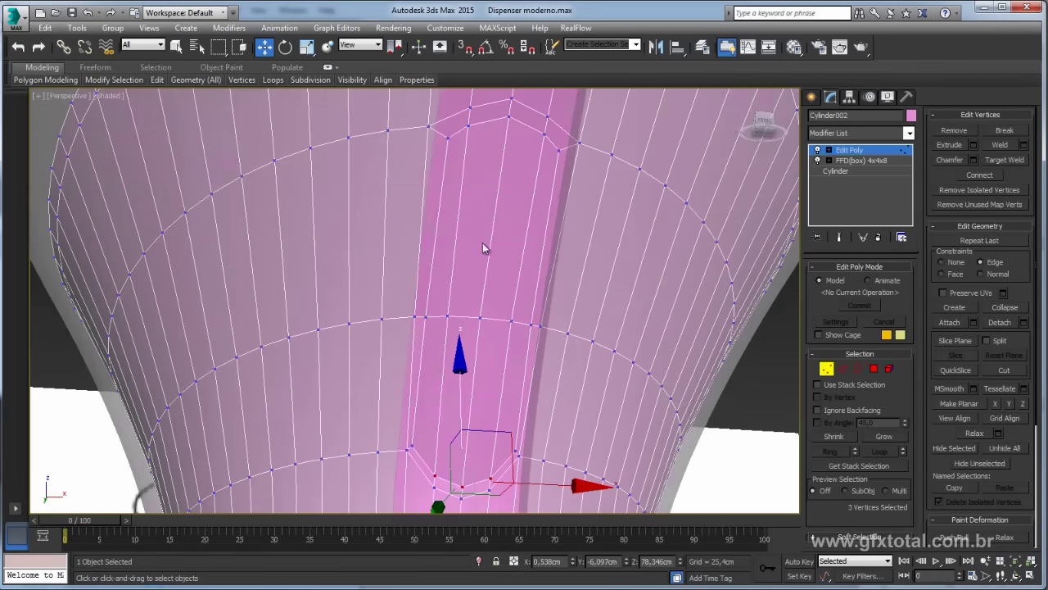
# - Detach the eight strip polygons to a separate element
pyautogui.click(874, 369)
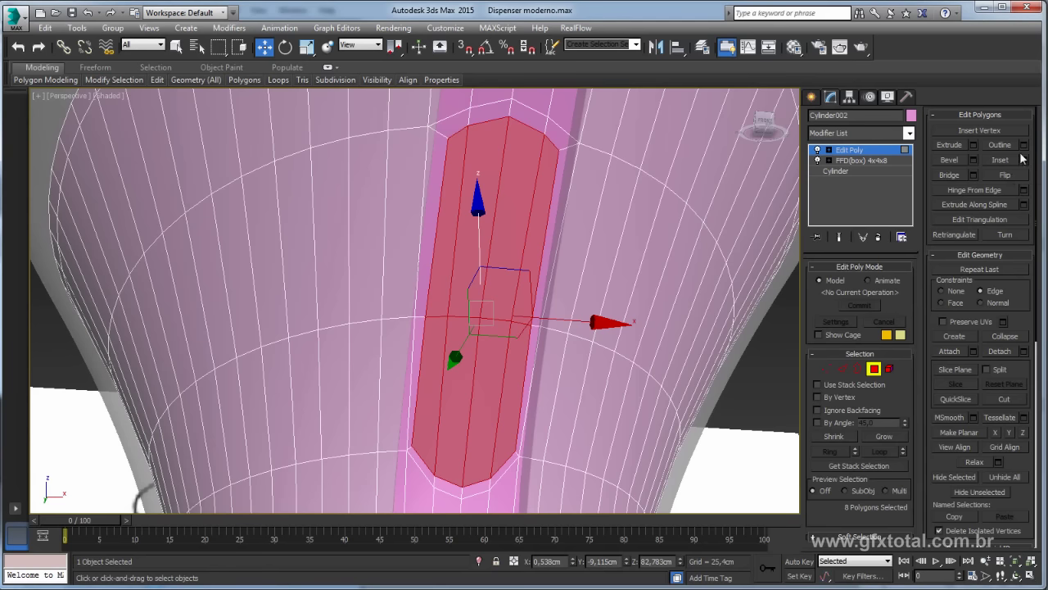
pyautogui.click(1023, 353)
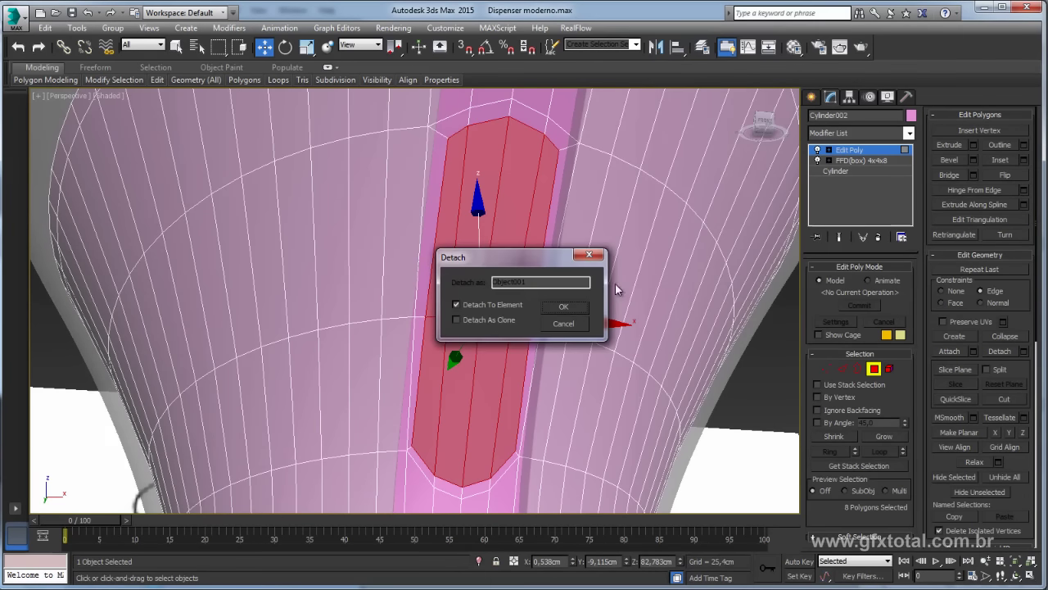
pyautogui.click(562, 307)
# - Move the detached strip aside along Y to reveal the slot in the body
pyautogui.keyDown('alt'); pyautogui.moveTo(556, 316); pyautogui.dragTo(445, 334, button='middle'); pyautogui.keyUp('alt')
pyautogui.moveTo(444, 334); pyautogui.dragTo(412, 341)
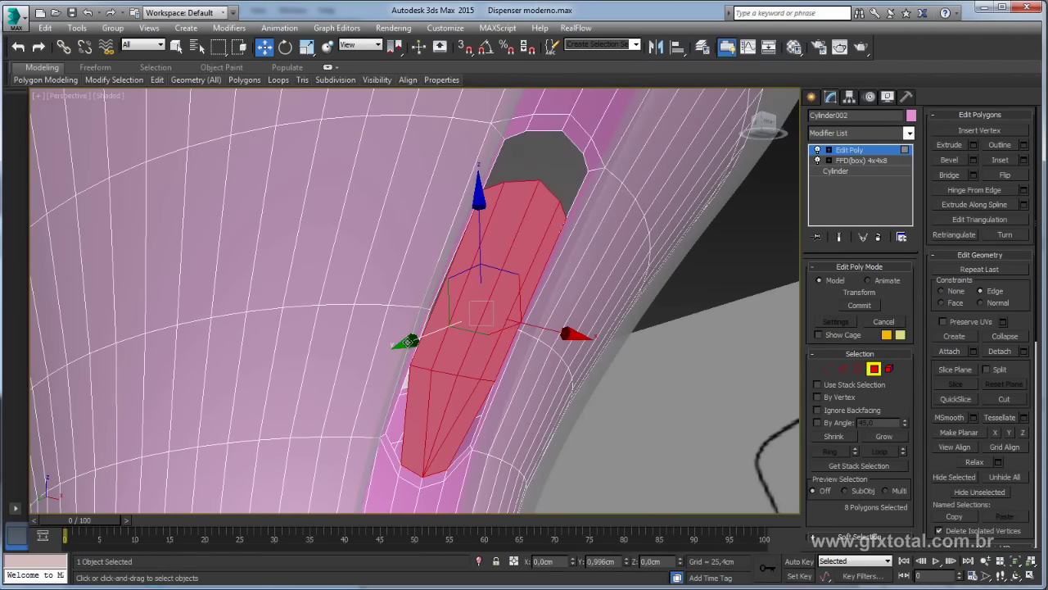
pyautogui.hotkey('ctrl', 'z')
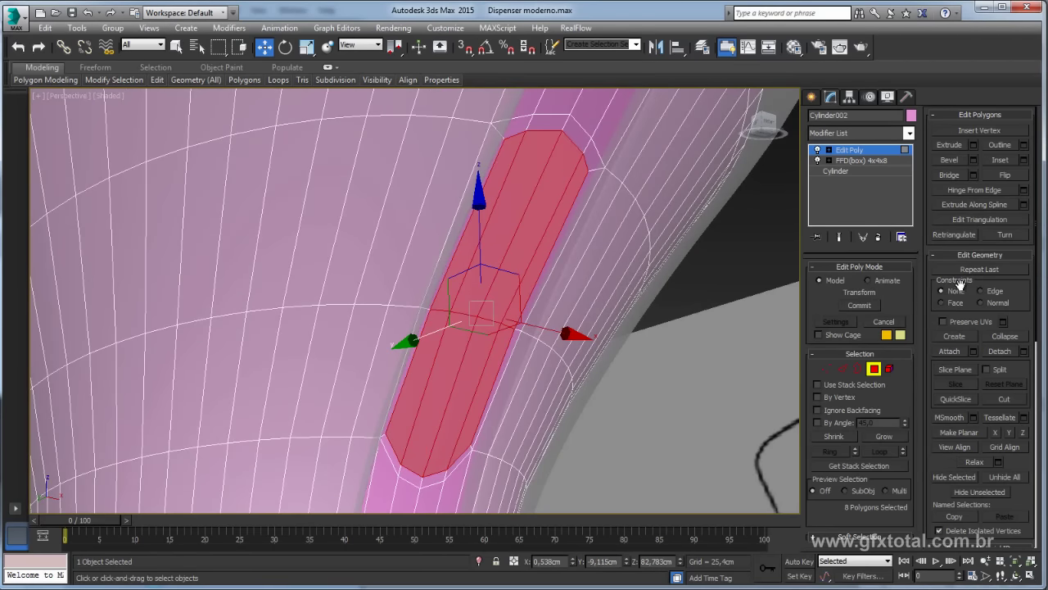
pyautogui.moveTo(442, 339); pyautogui.dragTo(396, 337)
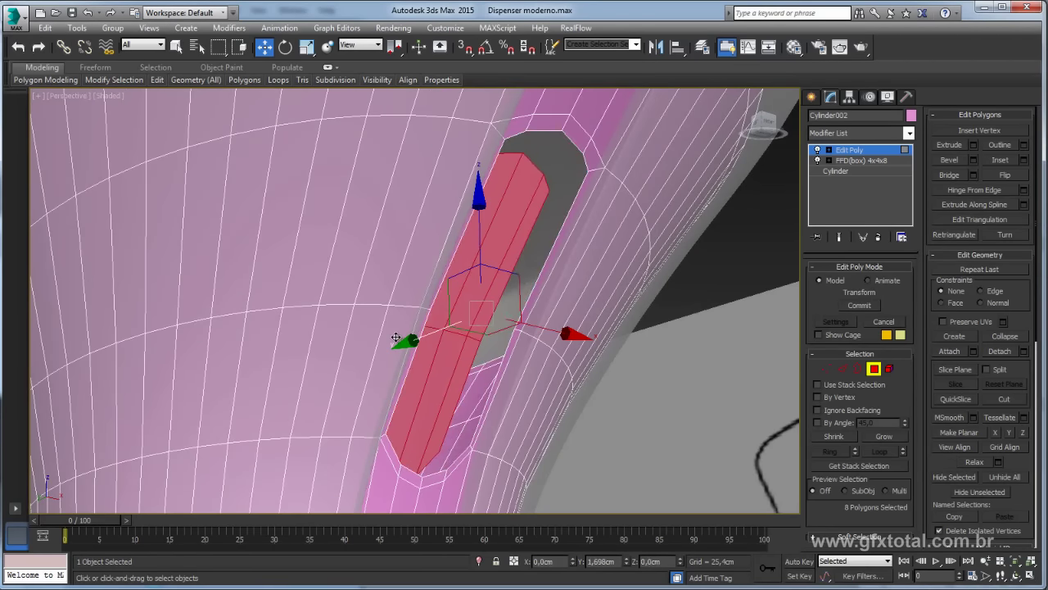
pyautogui.keyDown('alt'); pyautogui.moveTo(395, 337); pyautogui.dragTo(504, 328, button='middle'); pyautogui.keyUp('alt')
# - Select the slot's open border loop and Bridge it to create side walls
pyautogui.click(856, 370)
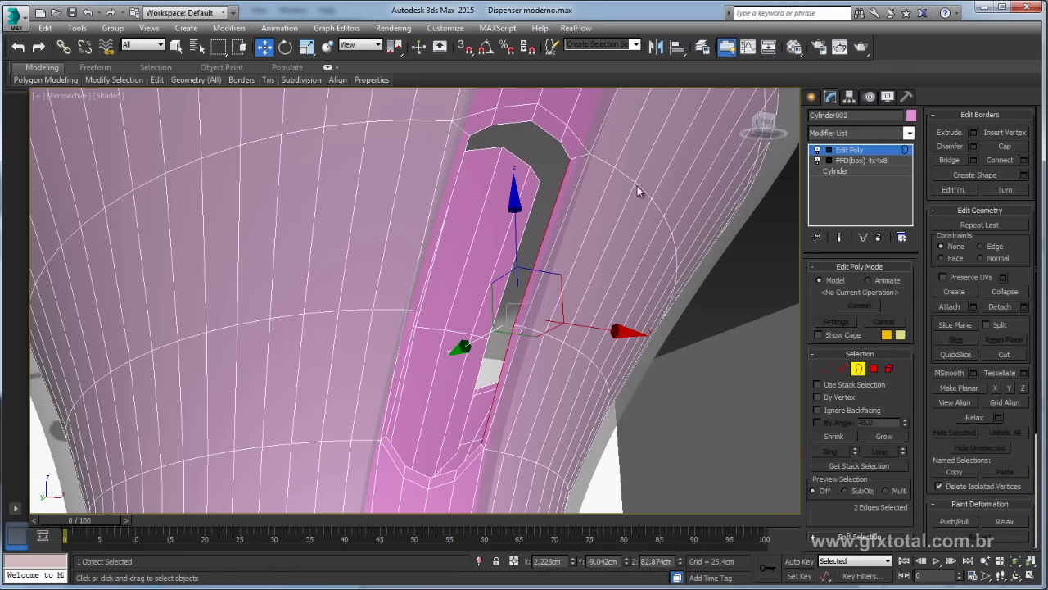
pyautogui.click(528, 210)
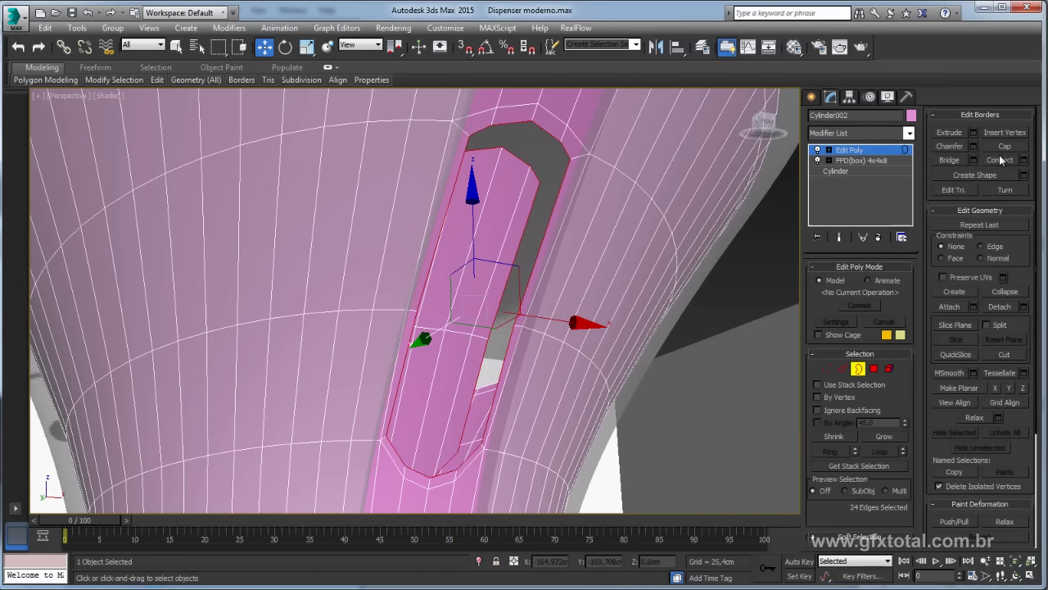
pyautogui.click(950, 160)
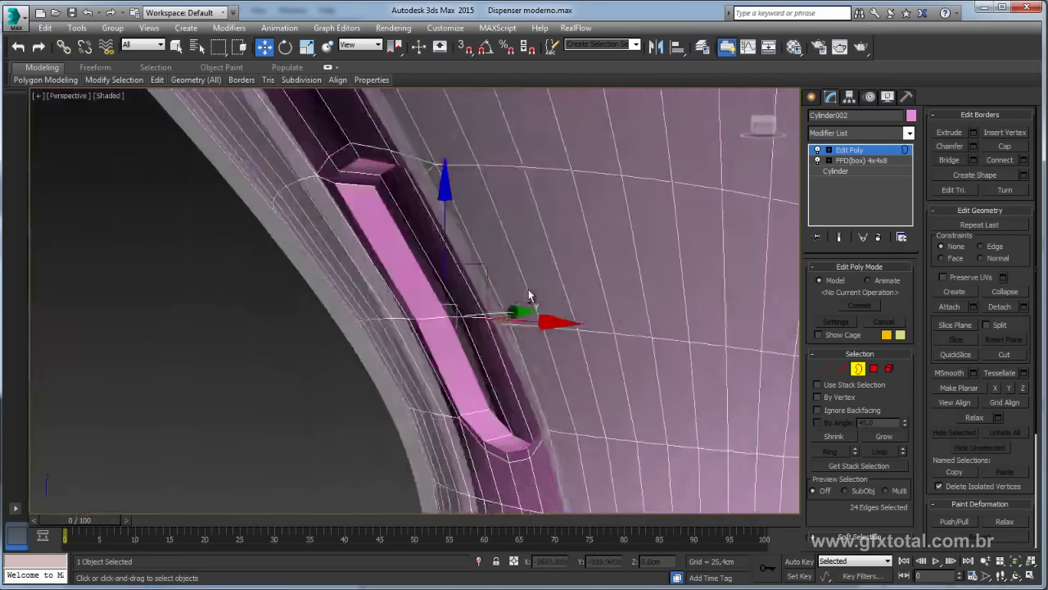
pyautogui.keyDown('alt'); pyautogui.moveTo(579, 282); pyautogui.dragTo(635, 286, button='middle'); pyautogui.keyUp('alt')
# - Select an edge ring across the slot walls and open the Connect settings
pyautogui.click(842, 368)
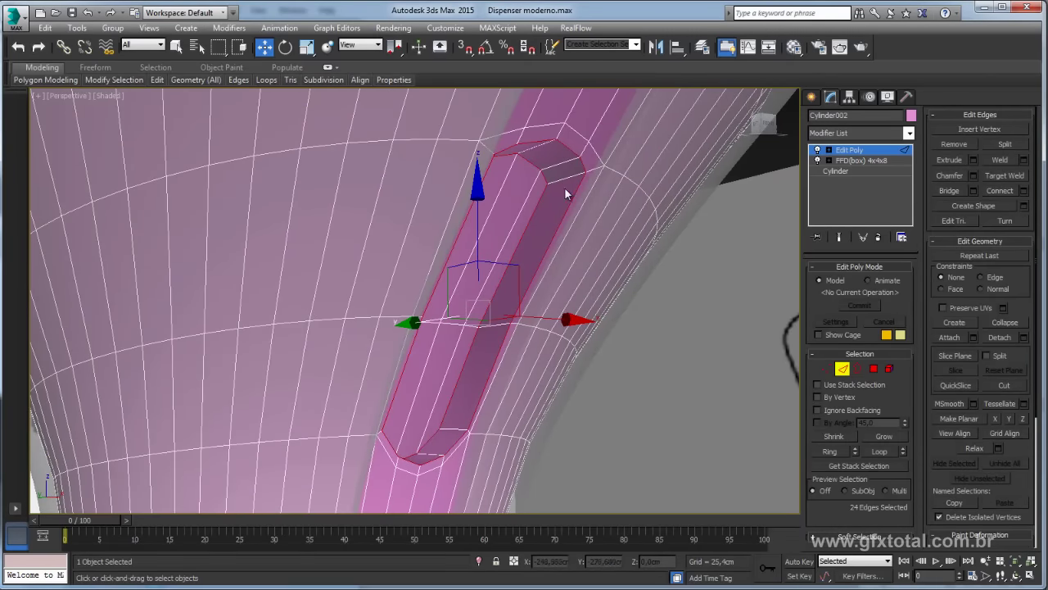
pyautogui.click(564, 185)
pyautogui.click(833, 452)
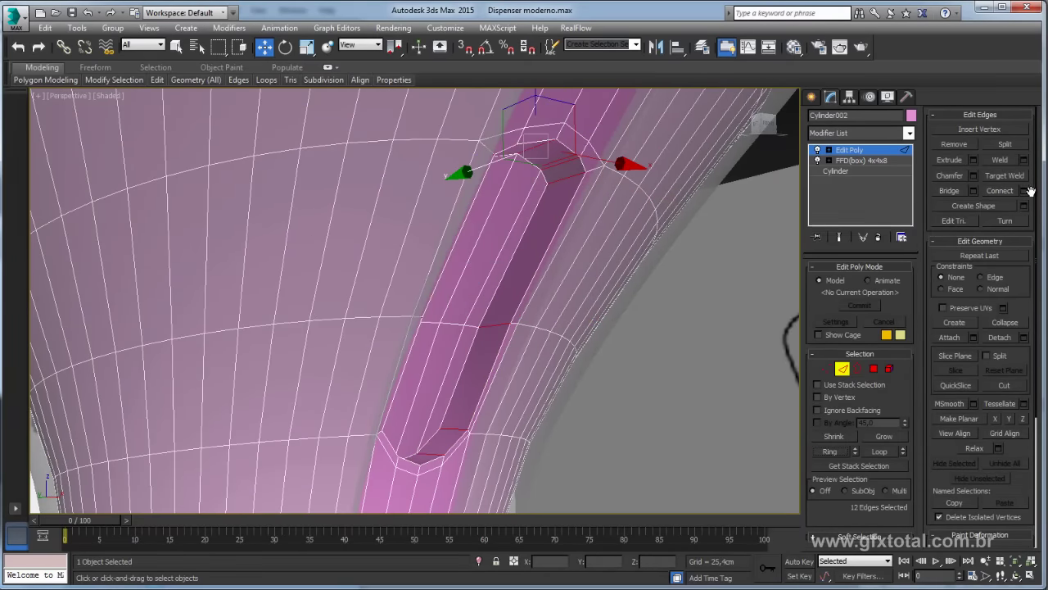
pyautogui.click(1023, 191)
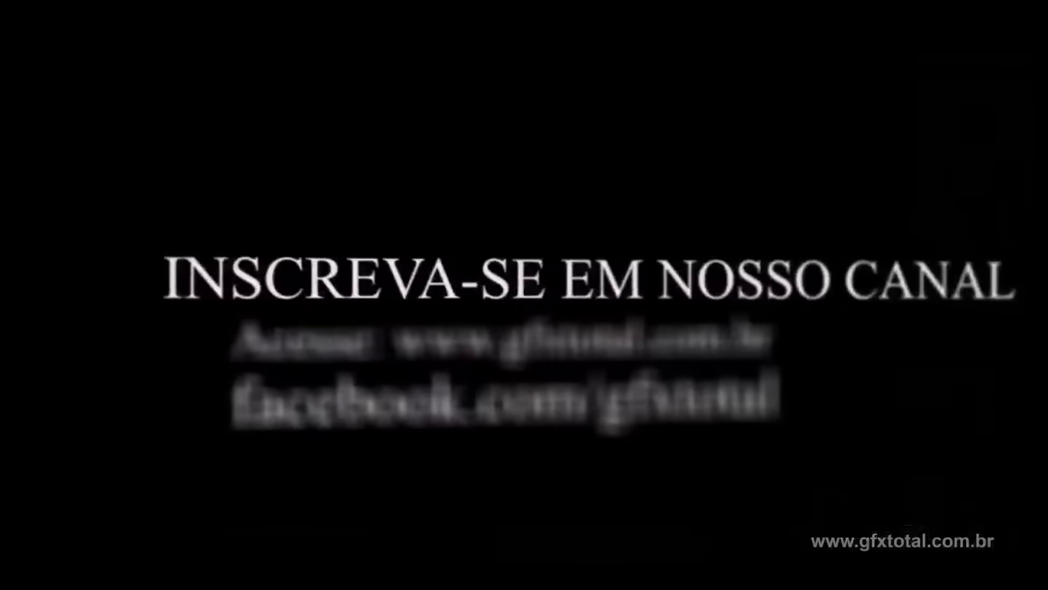